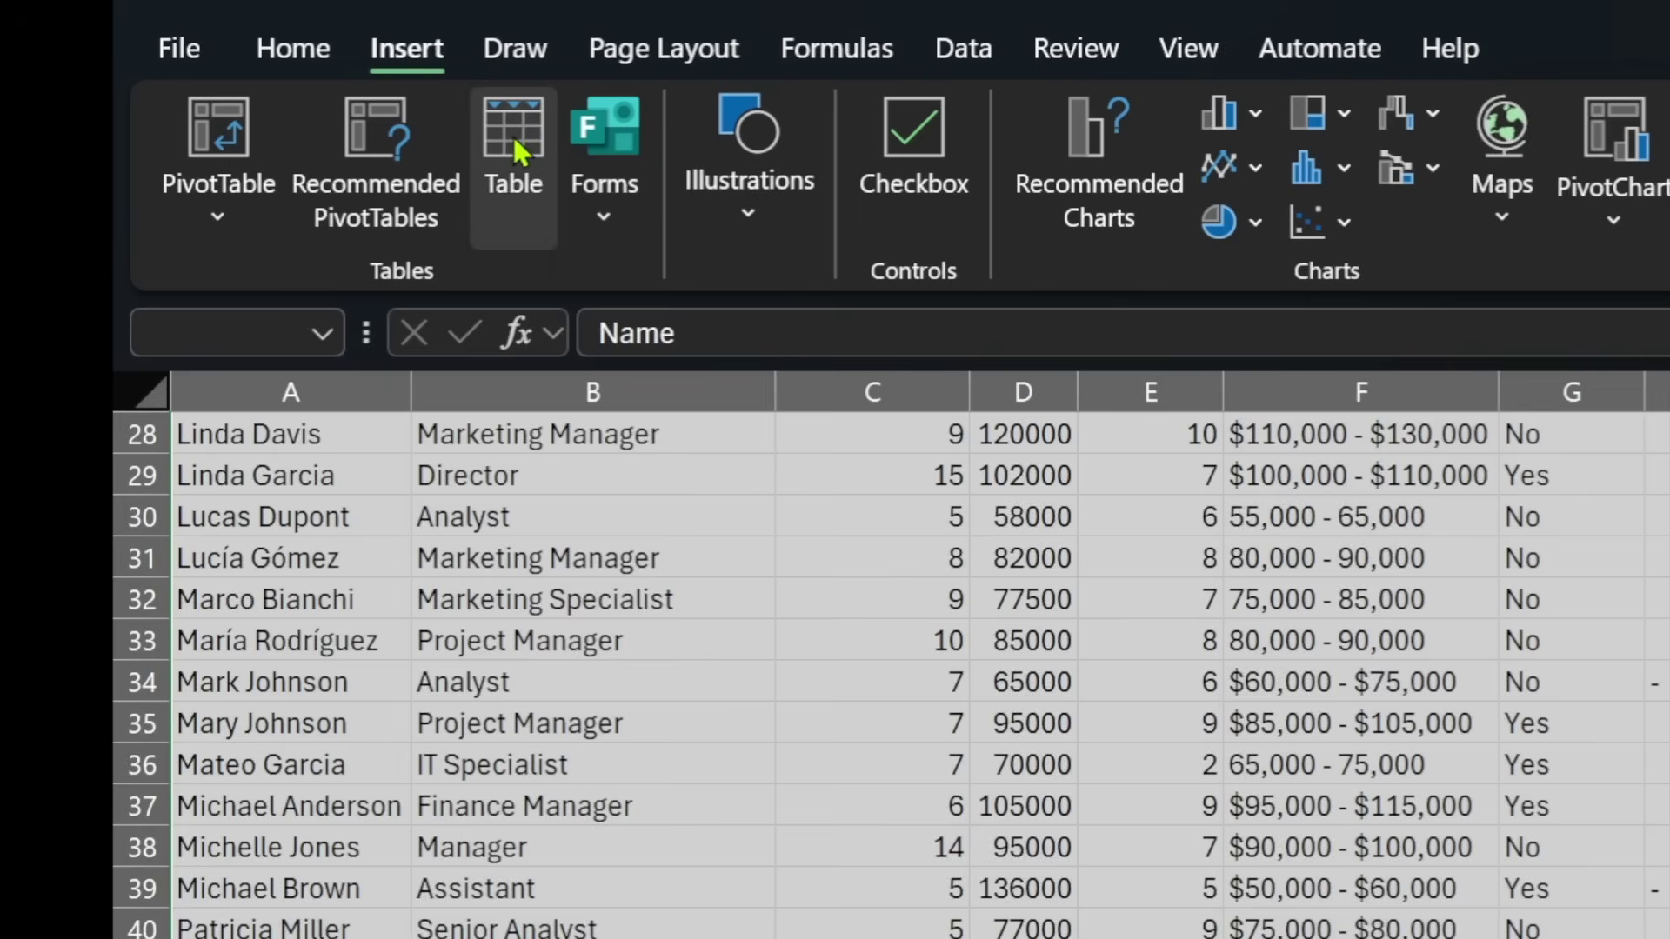
- Convert the HR Data employee range $A$1:$K$51 into a table with headers
click(514, 142)
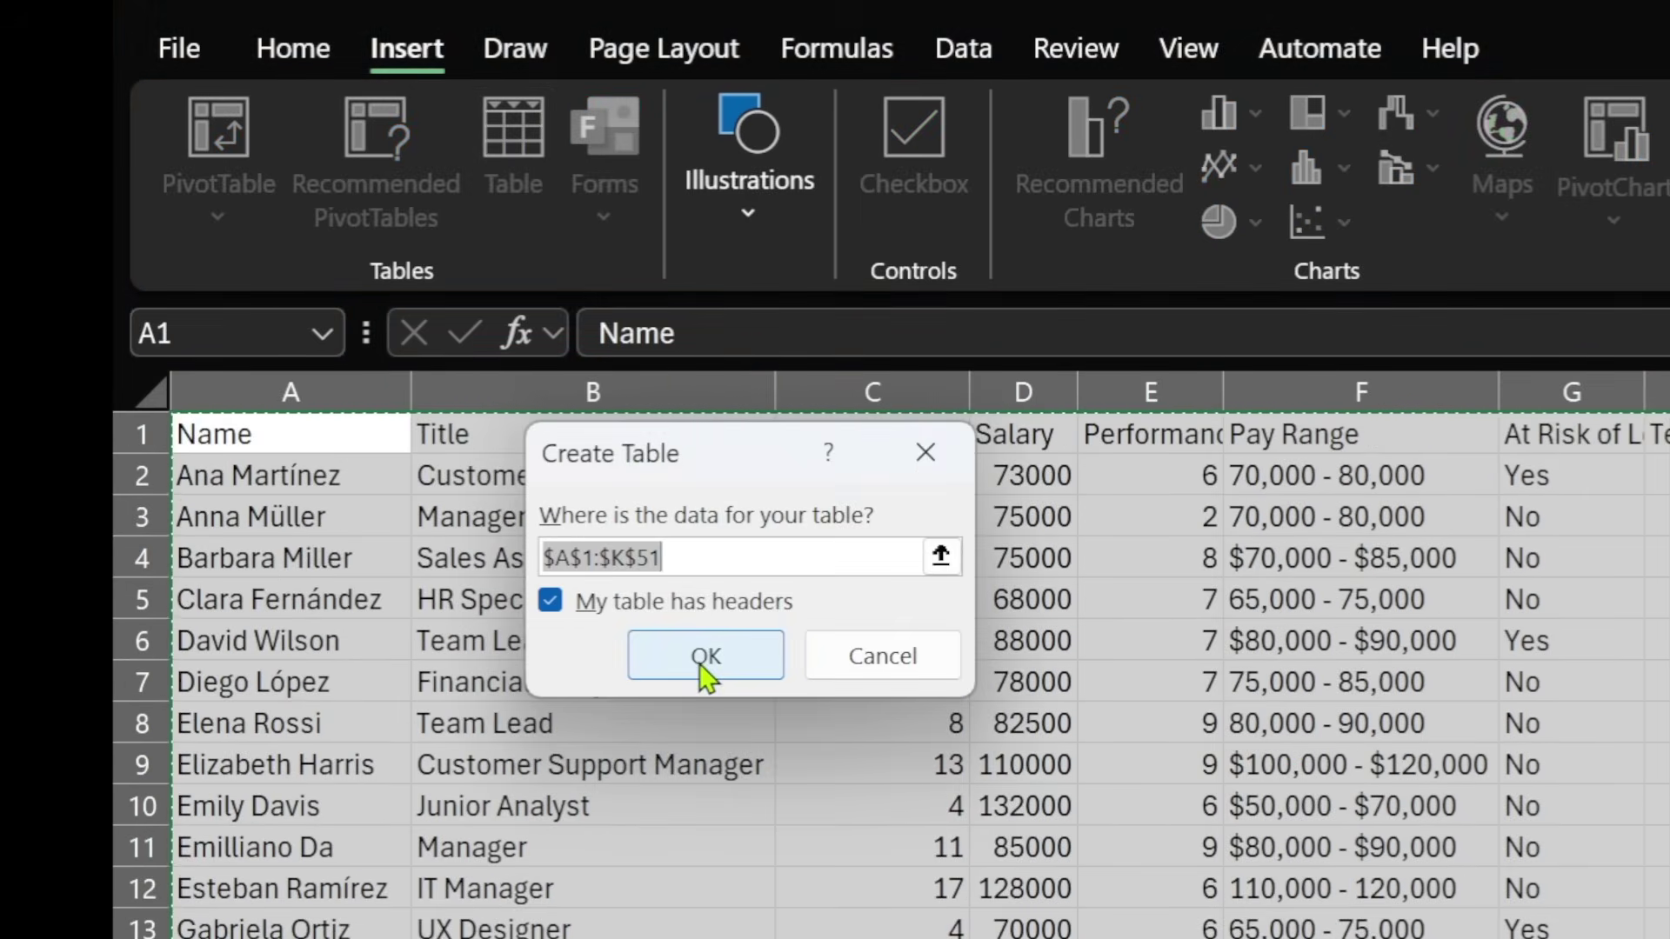
click(706, 657)
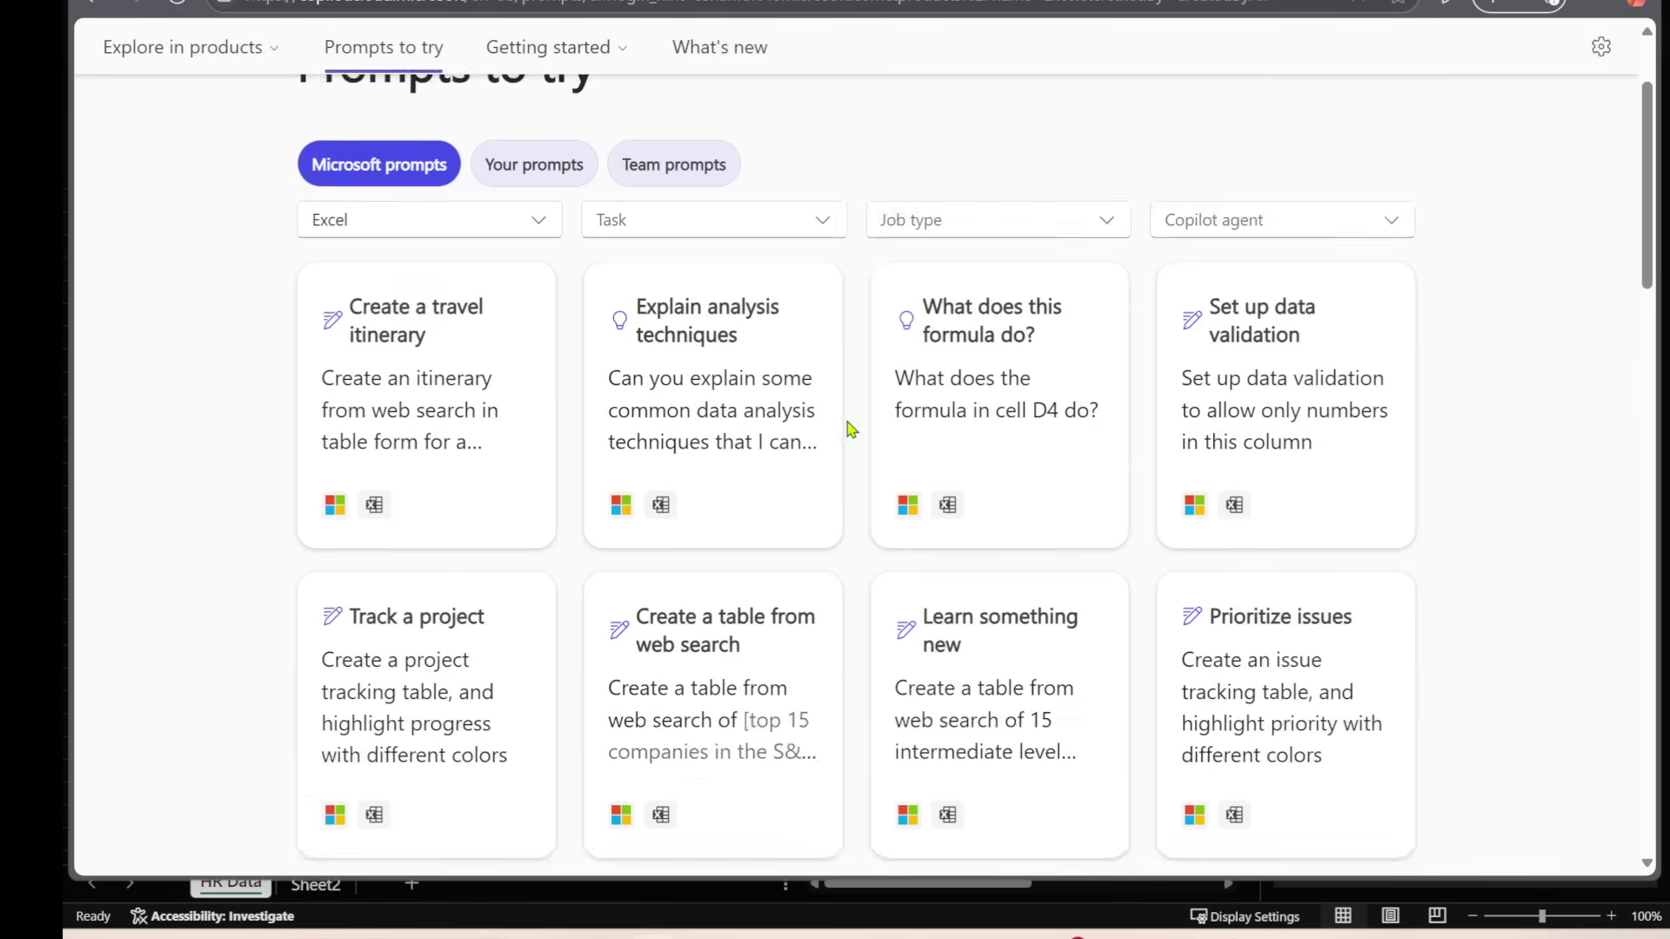
scroll(851, 429, down, 8)
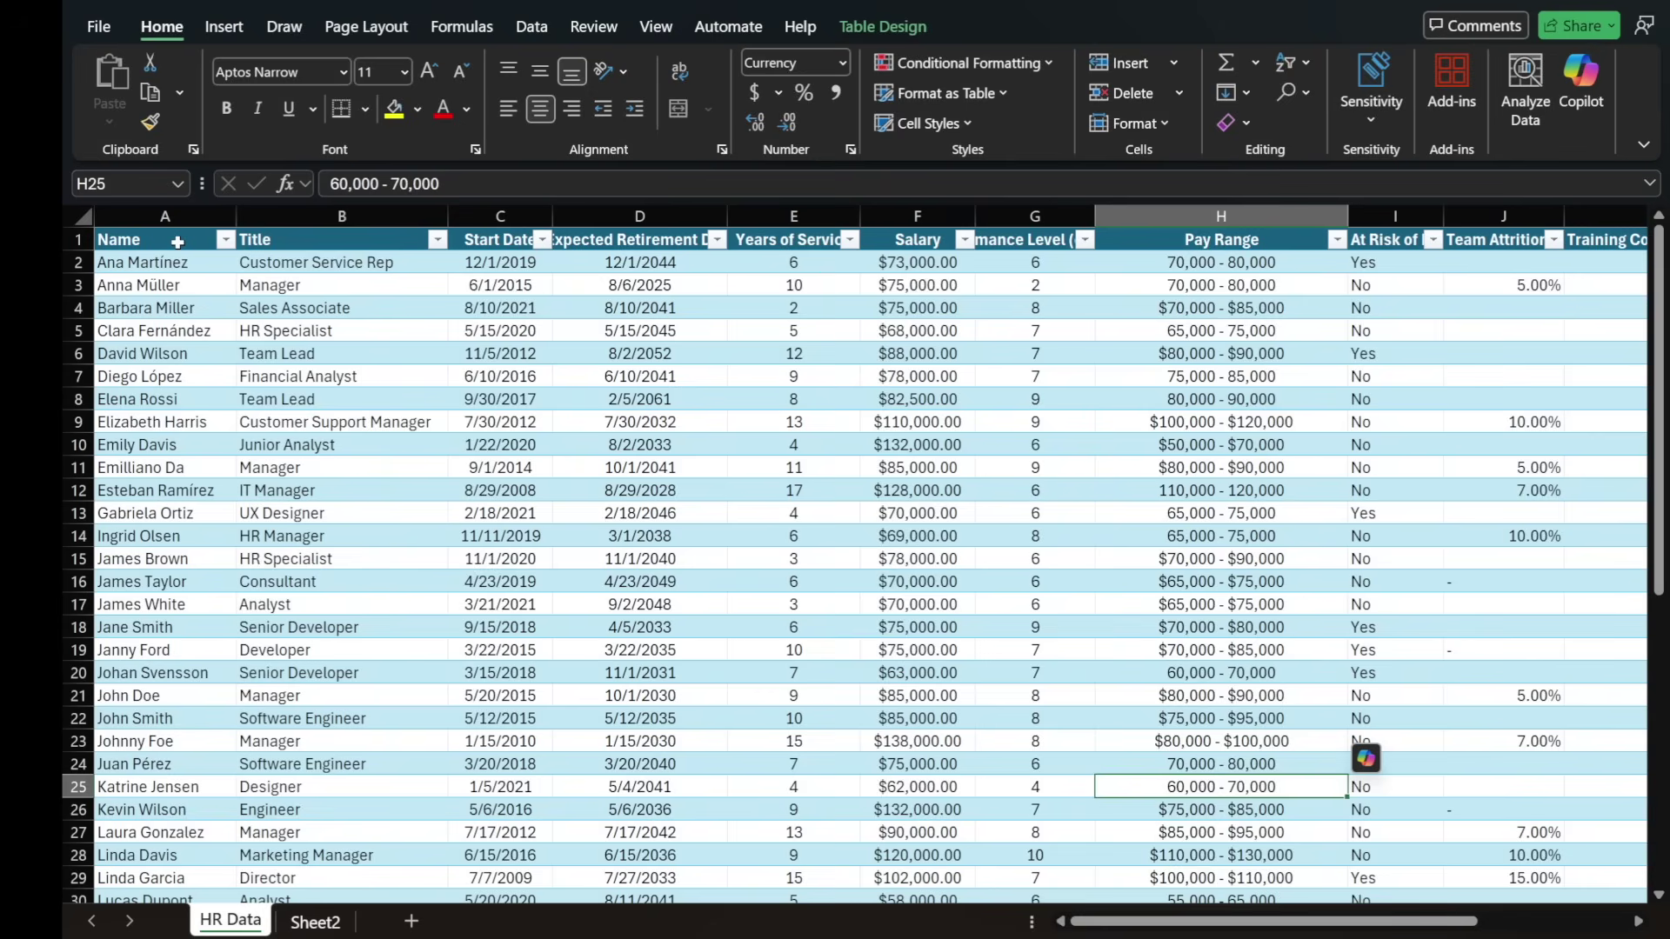
click(177, 242)
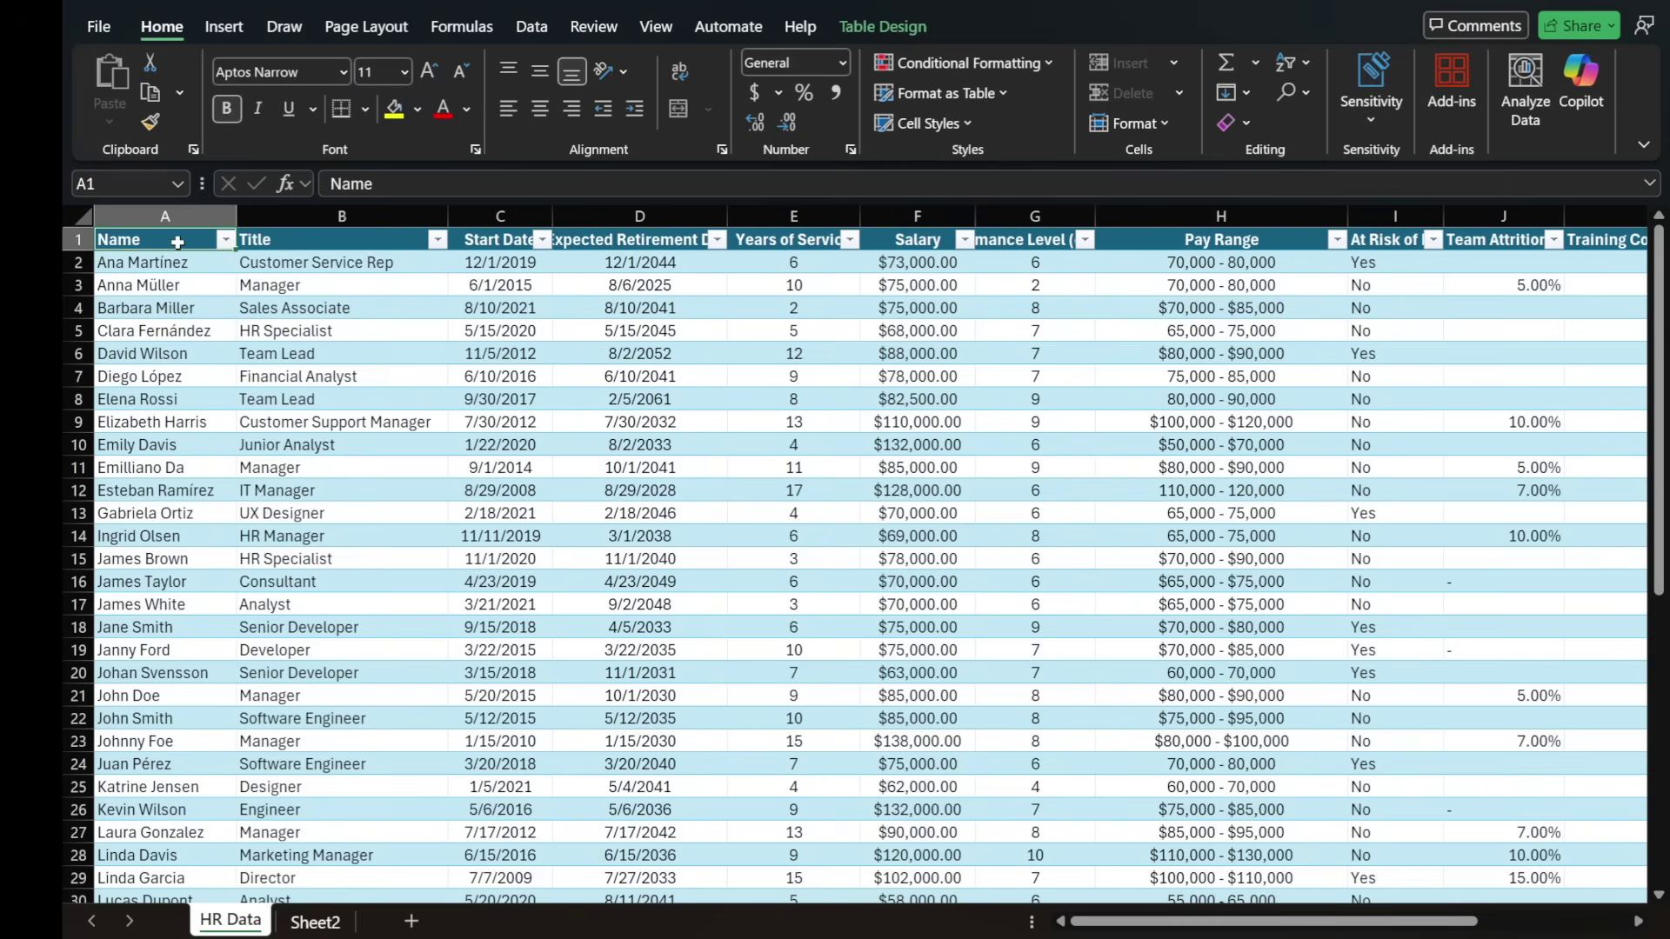
click(333, 241)
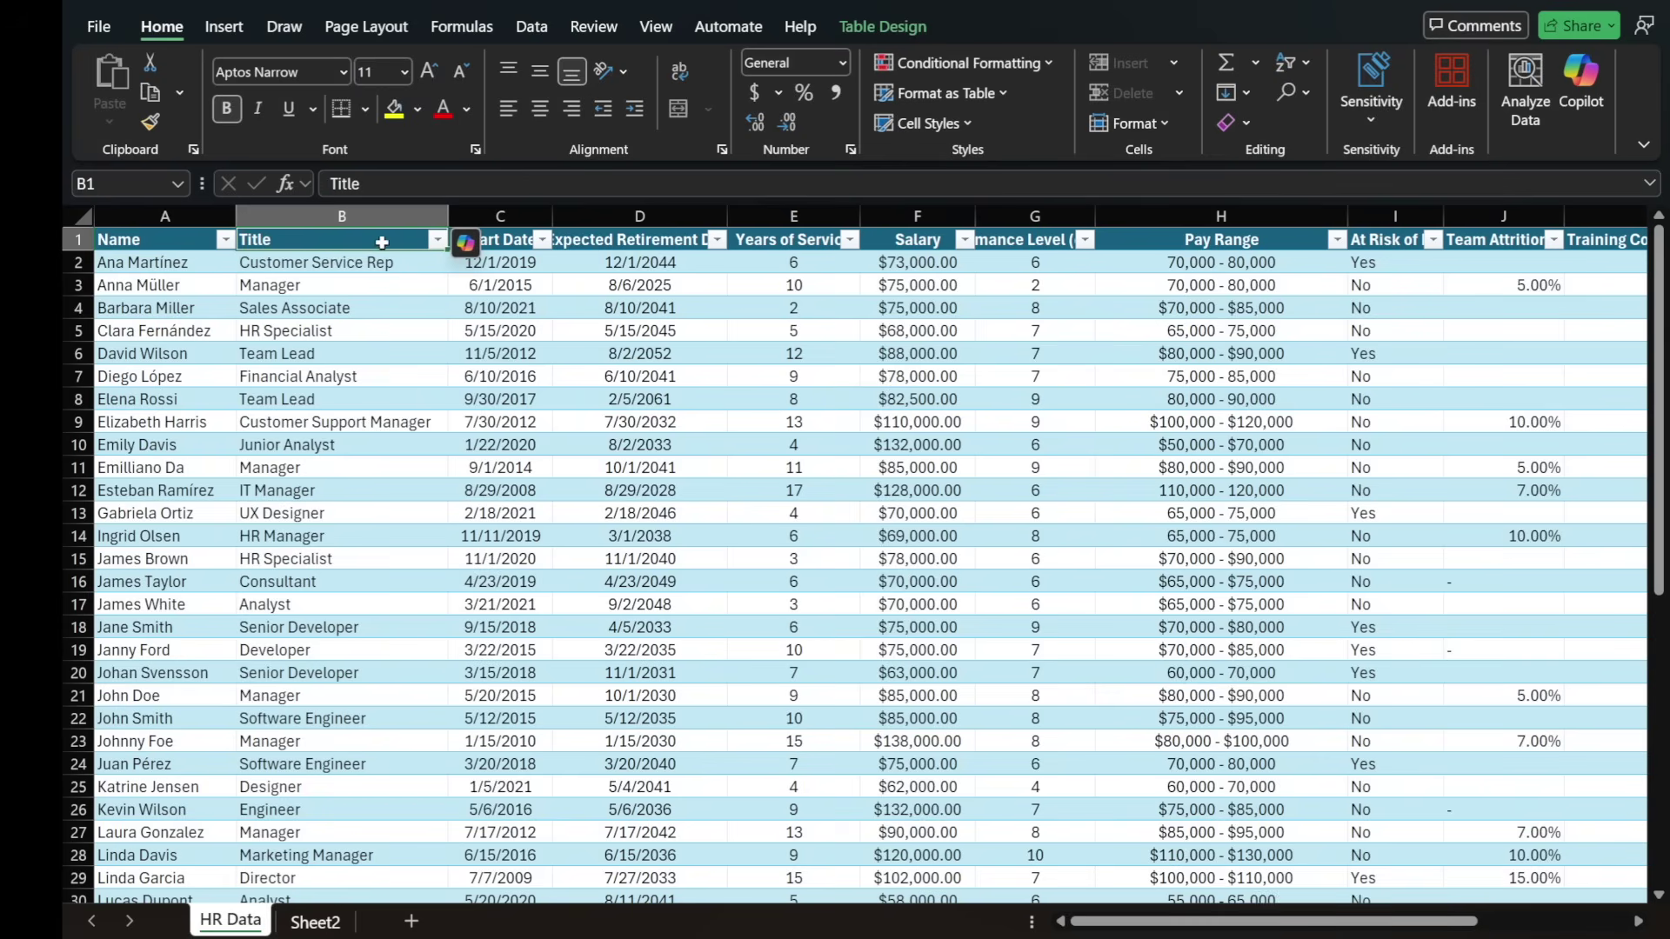
click(509, 241)
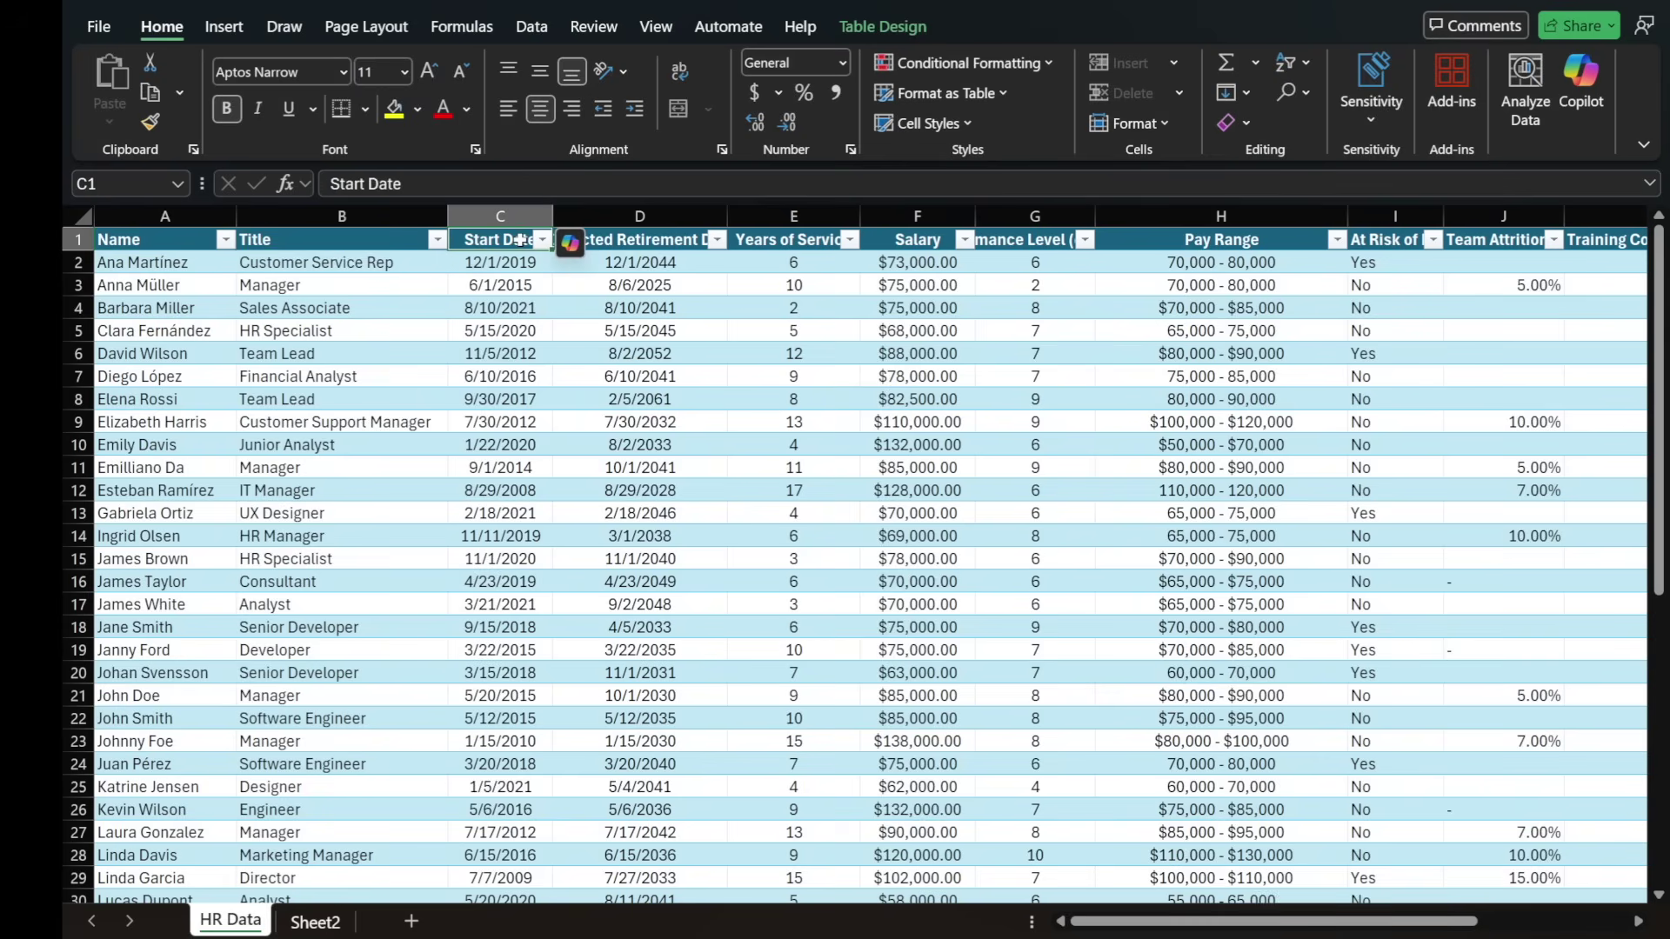
click(674, 241)
click(811, 239)
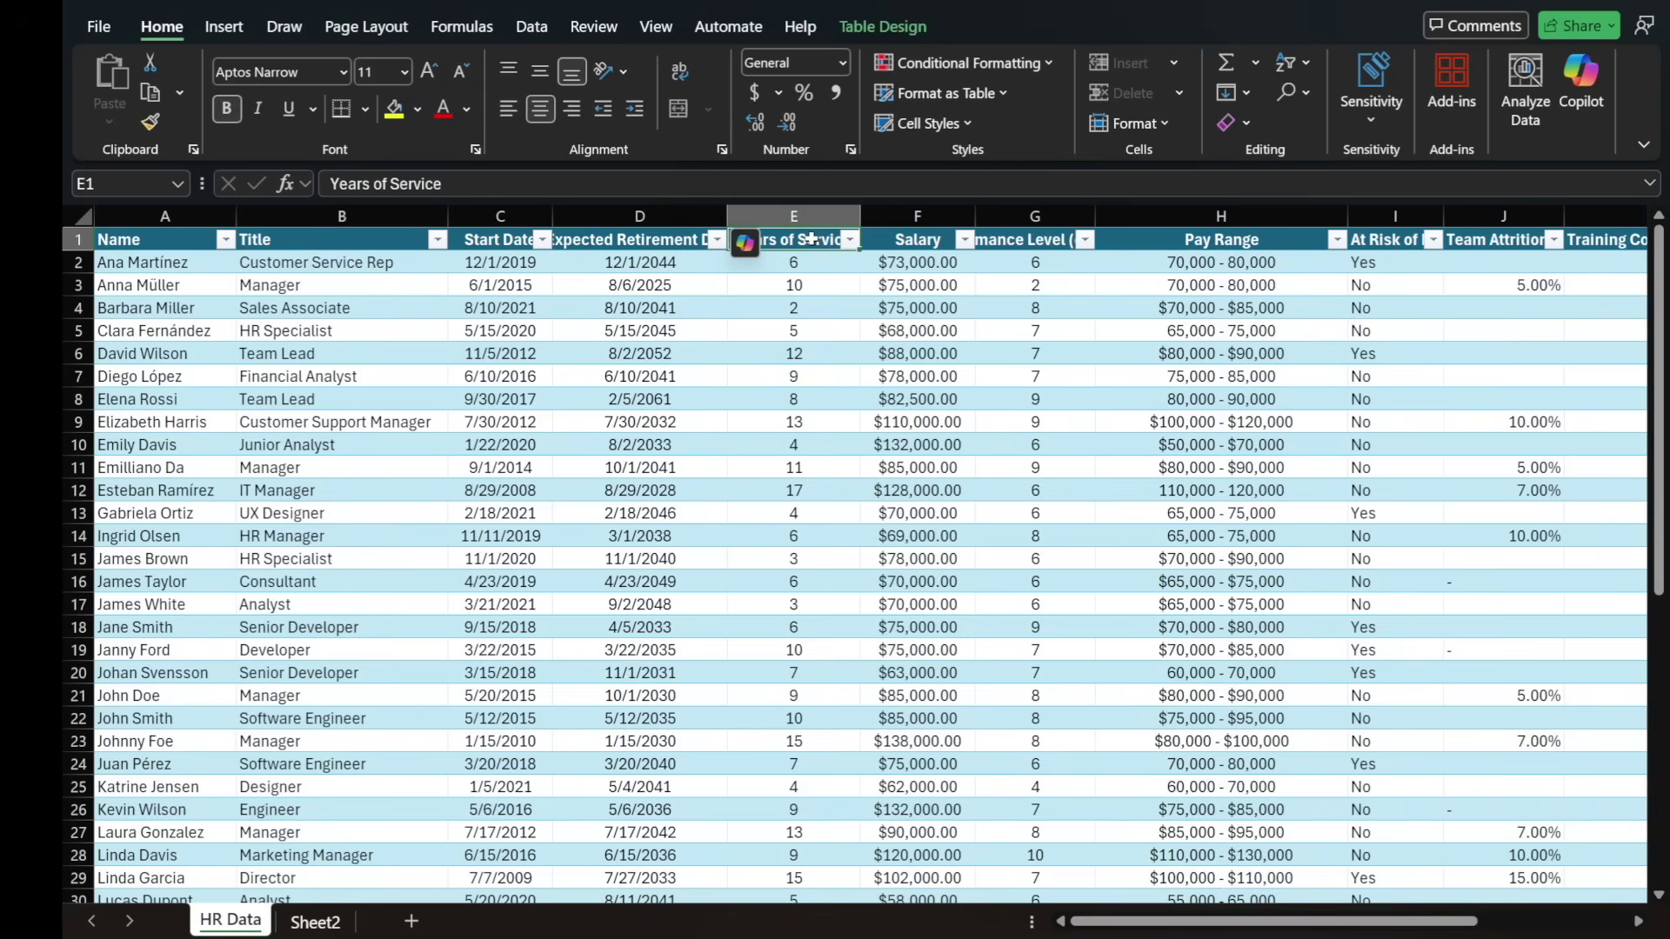
click(926, 241)
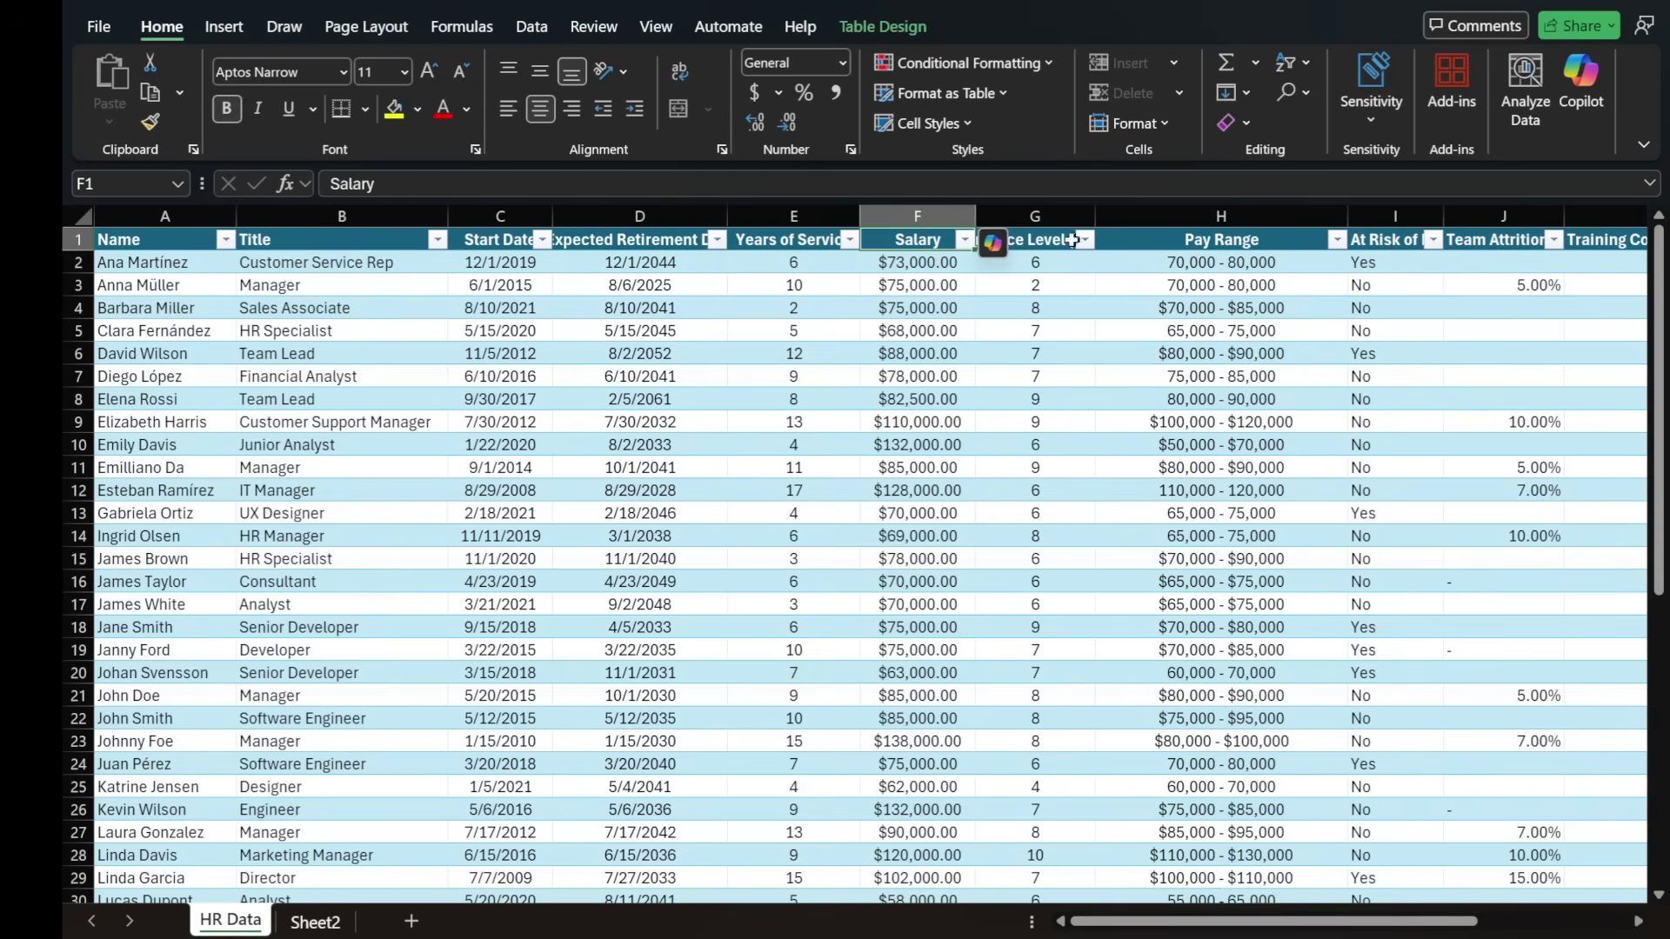
click(1073, 241)
click(1197, 245)
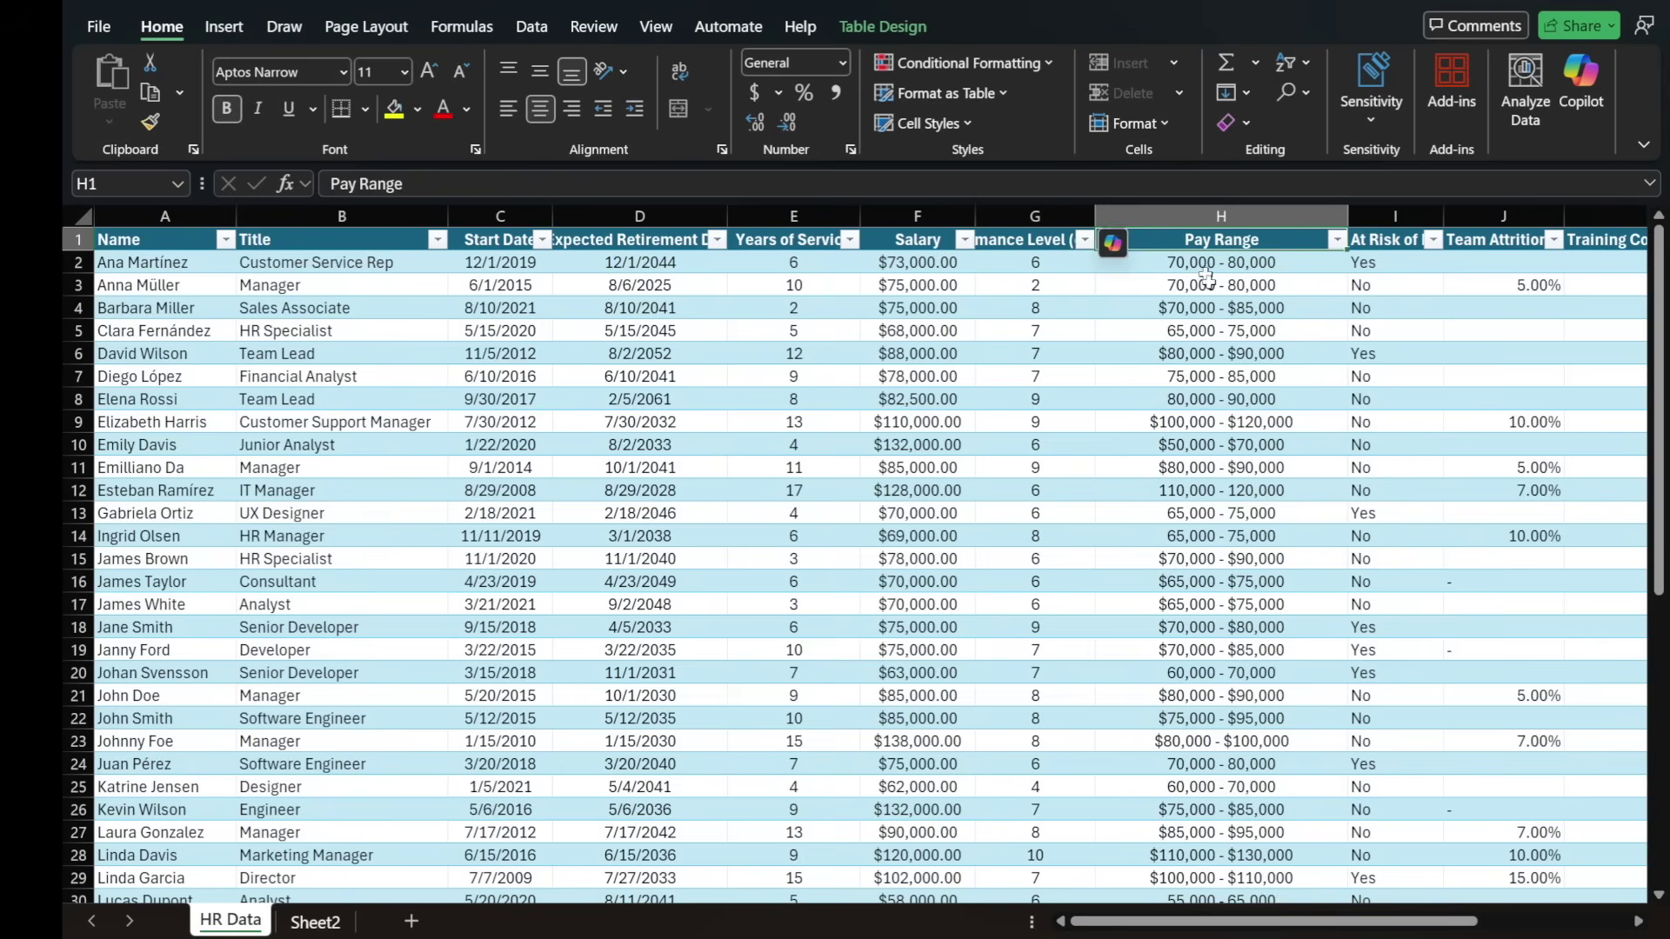
drag(1282, 923, 1426, 927)
click(891, 246)
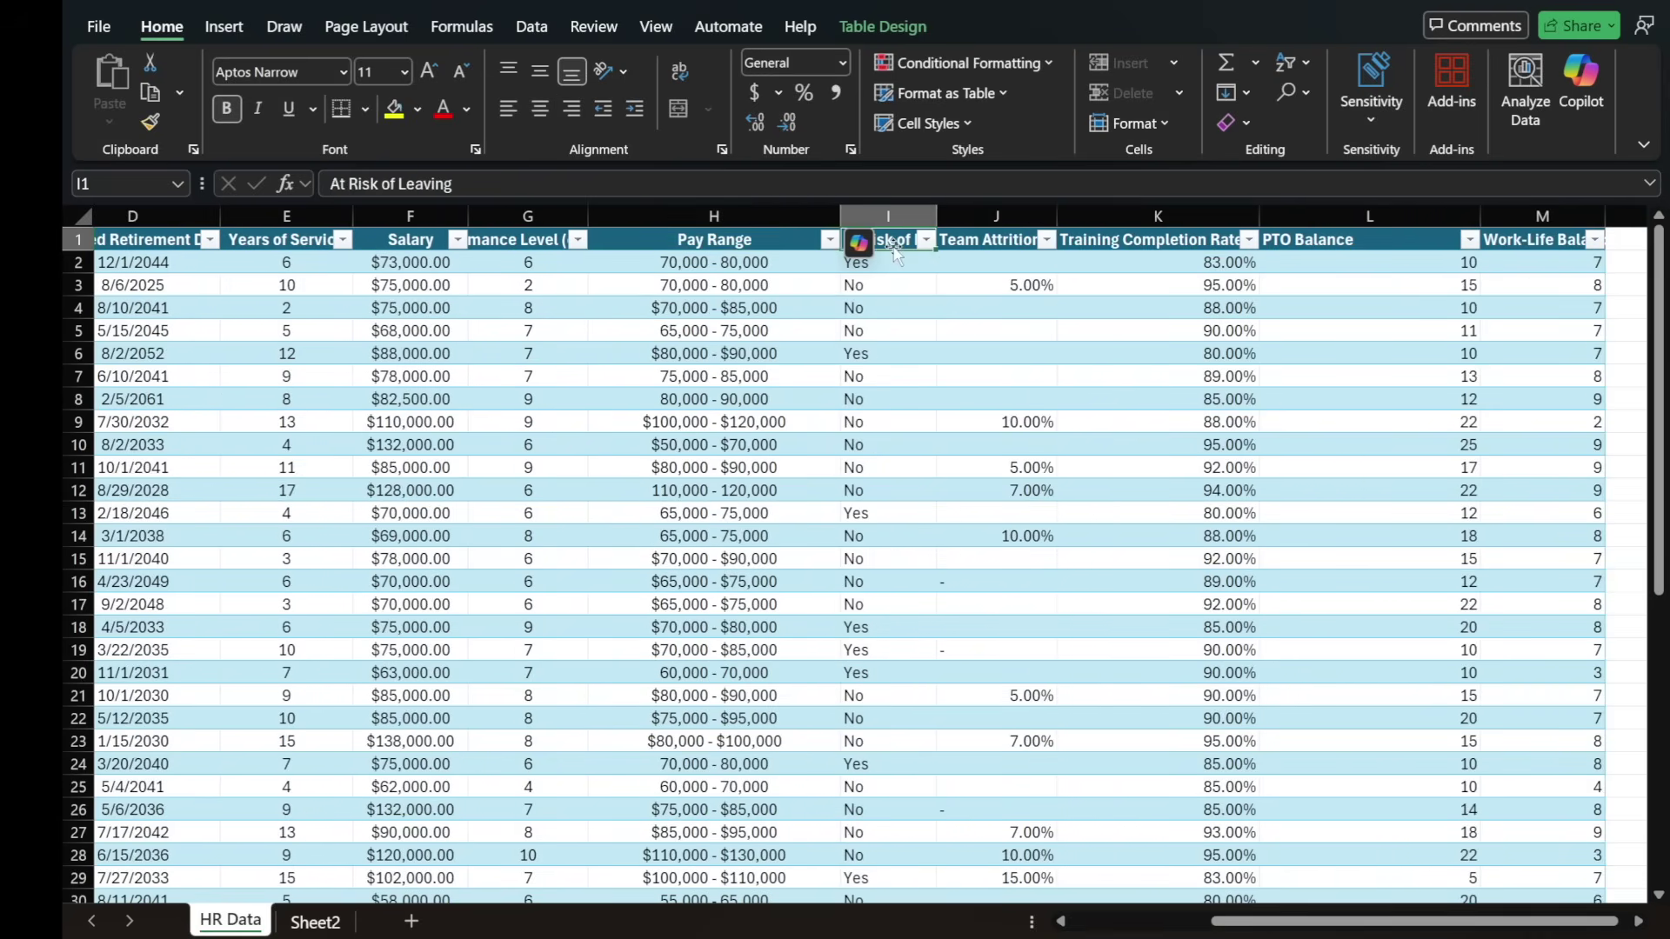
click(995, 241)
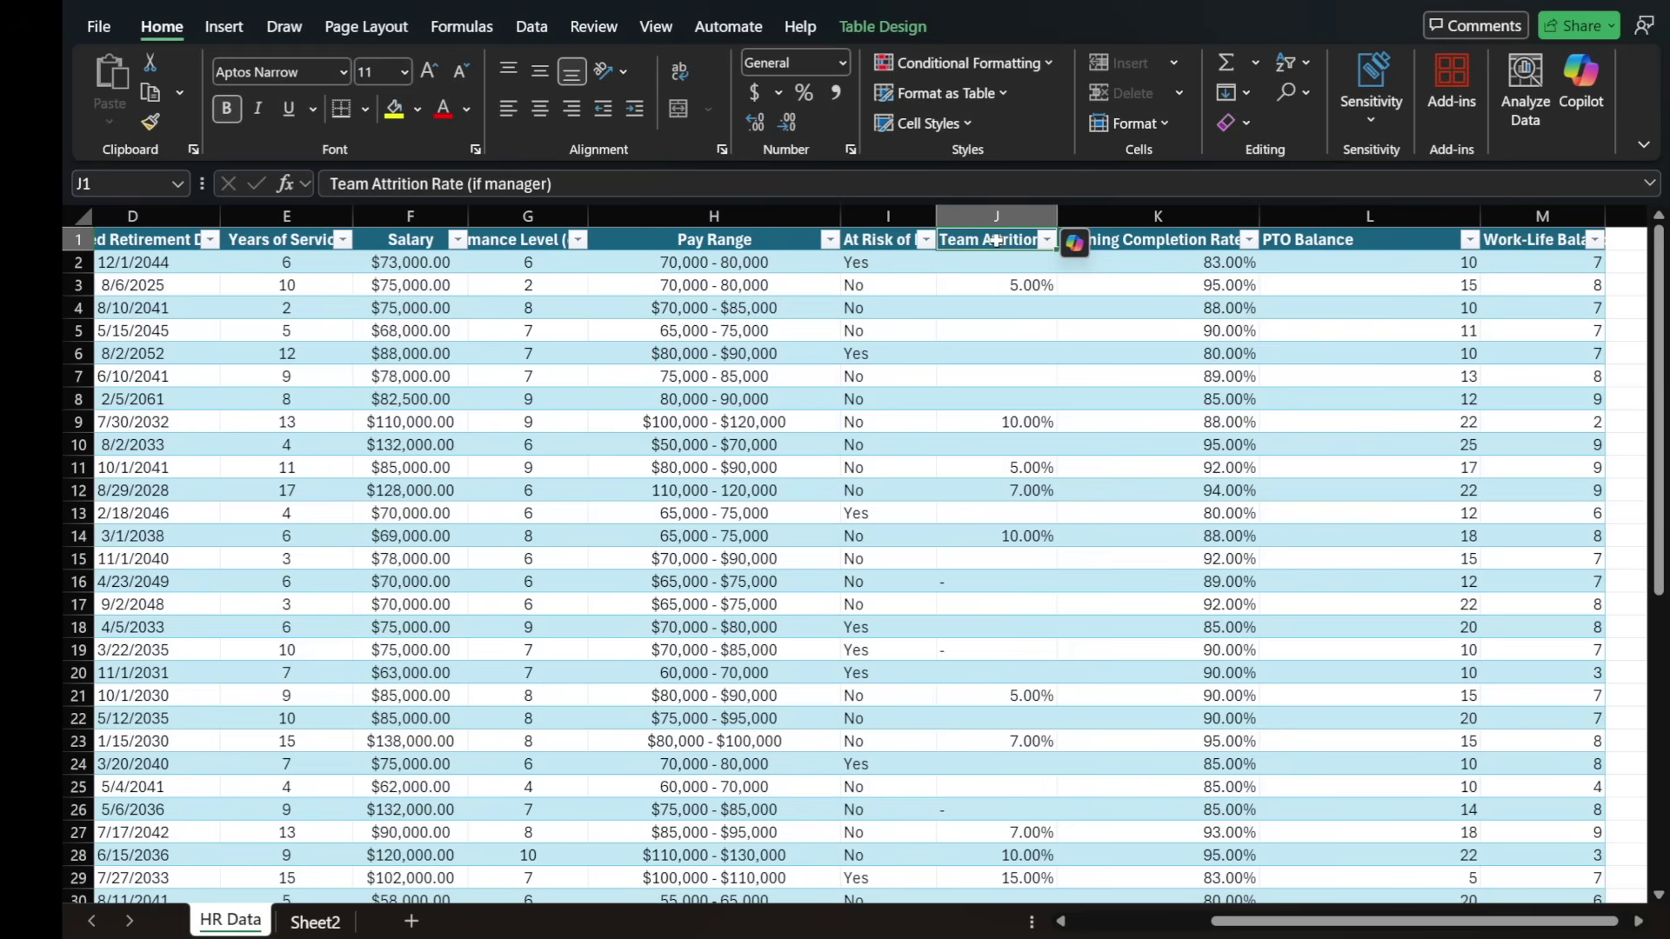
click(1170, 243)
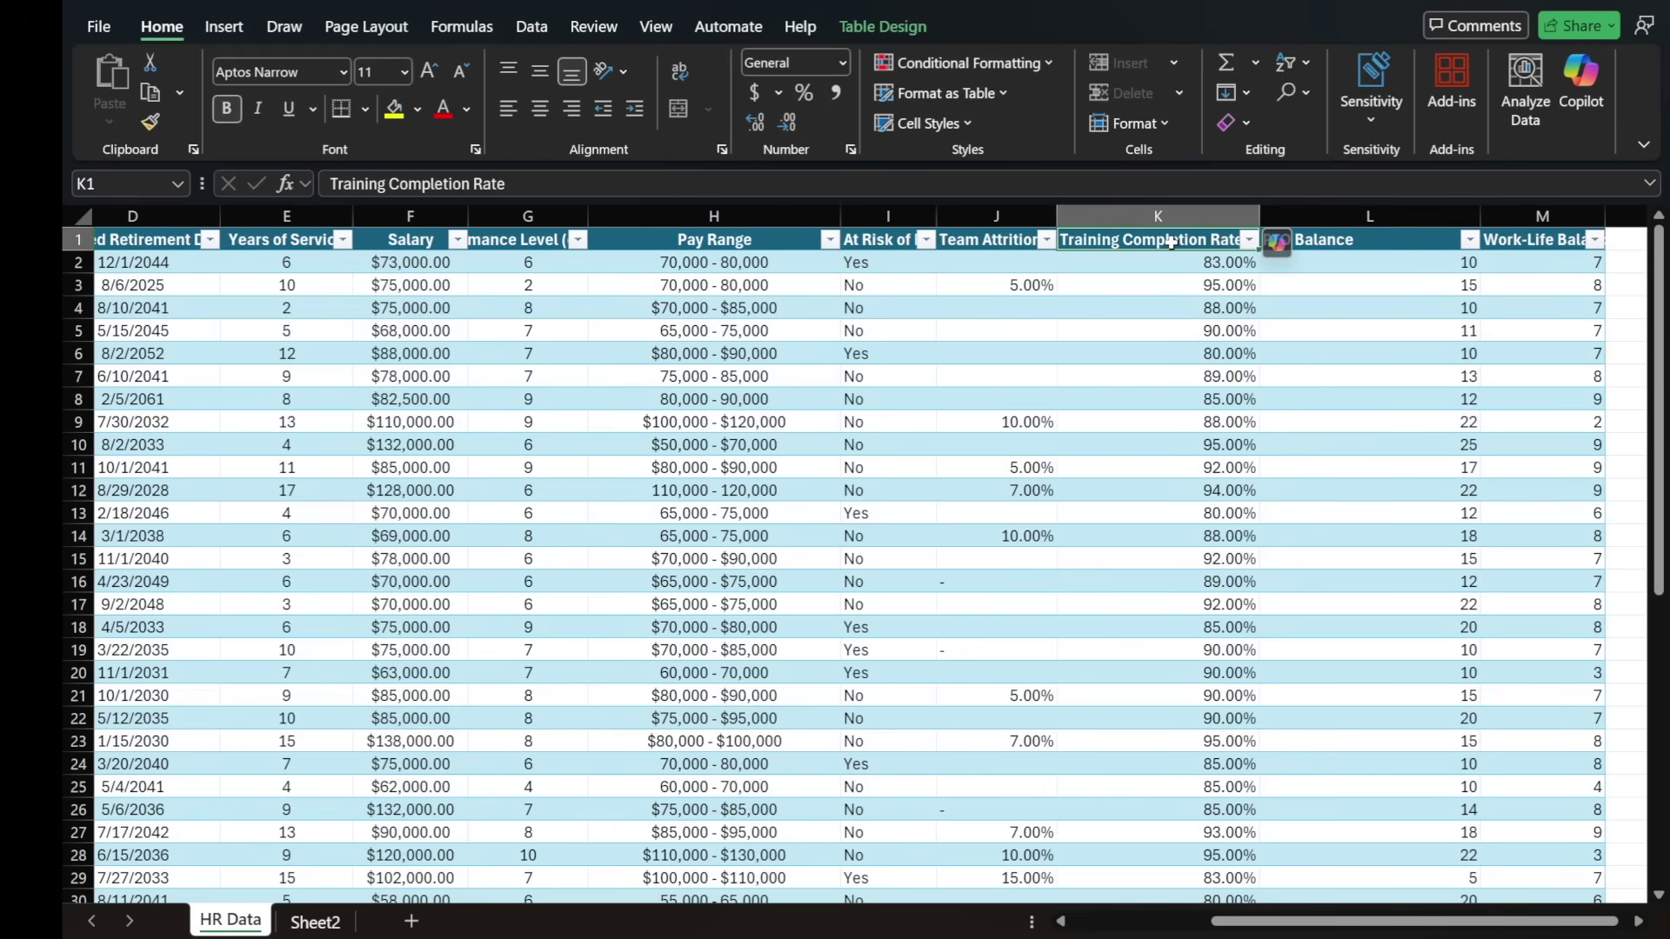
click(1377, 244)
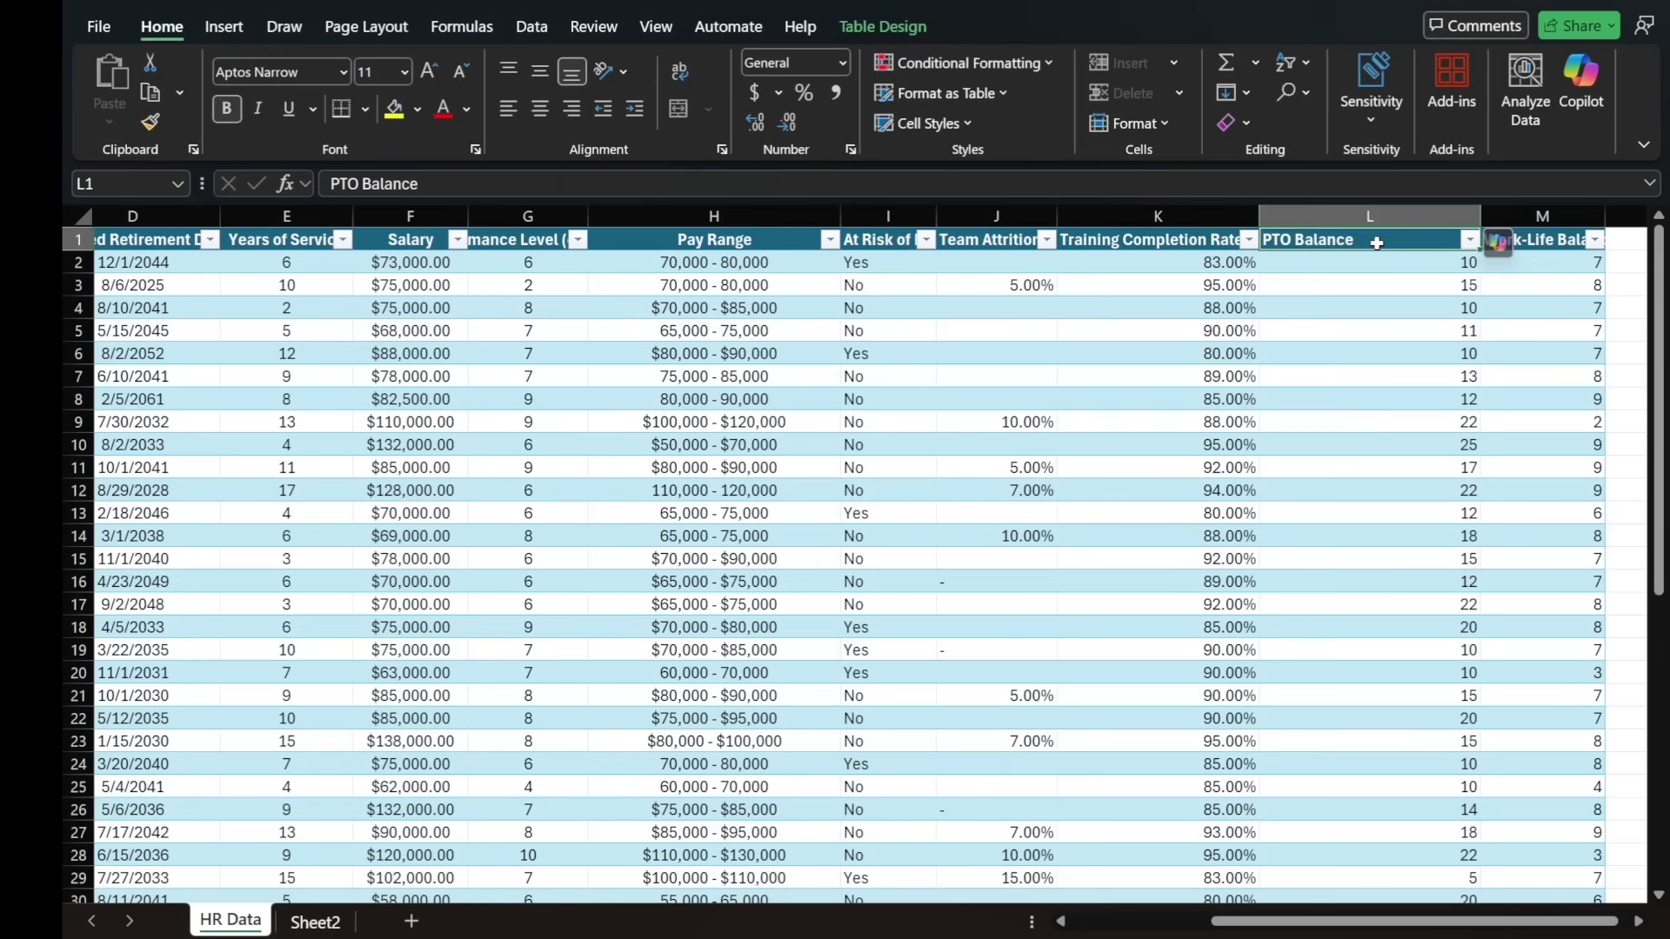
click(1550, 244)
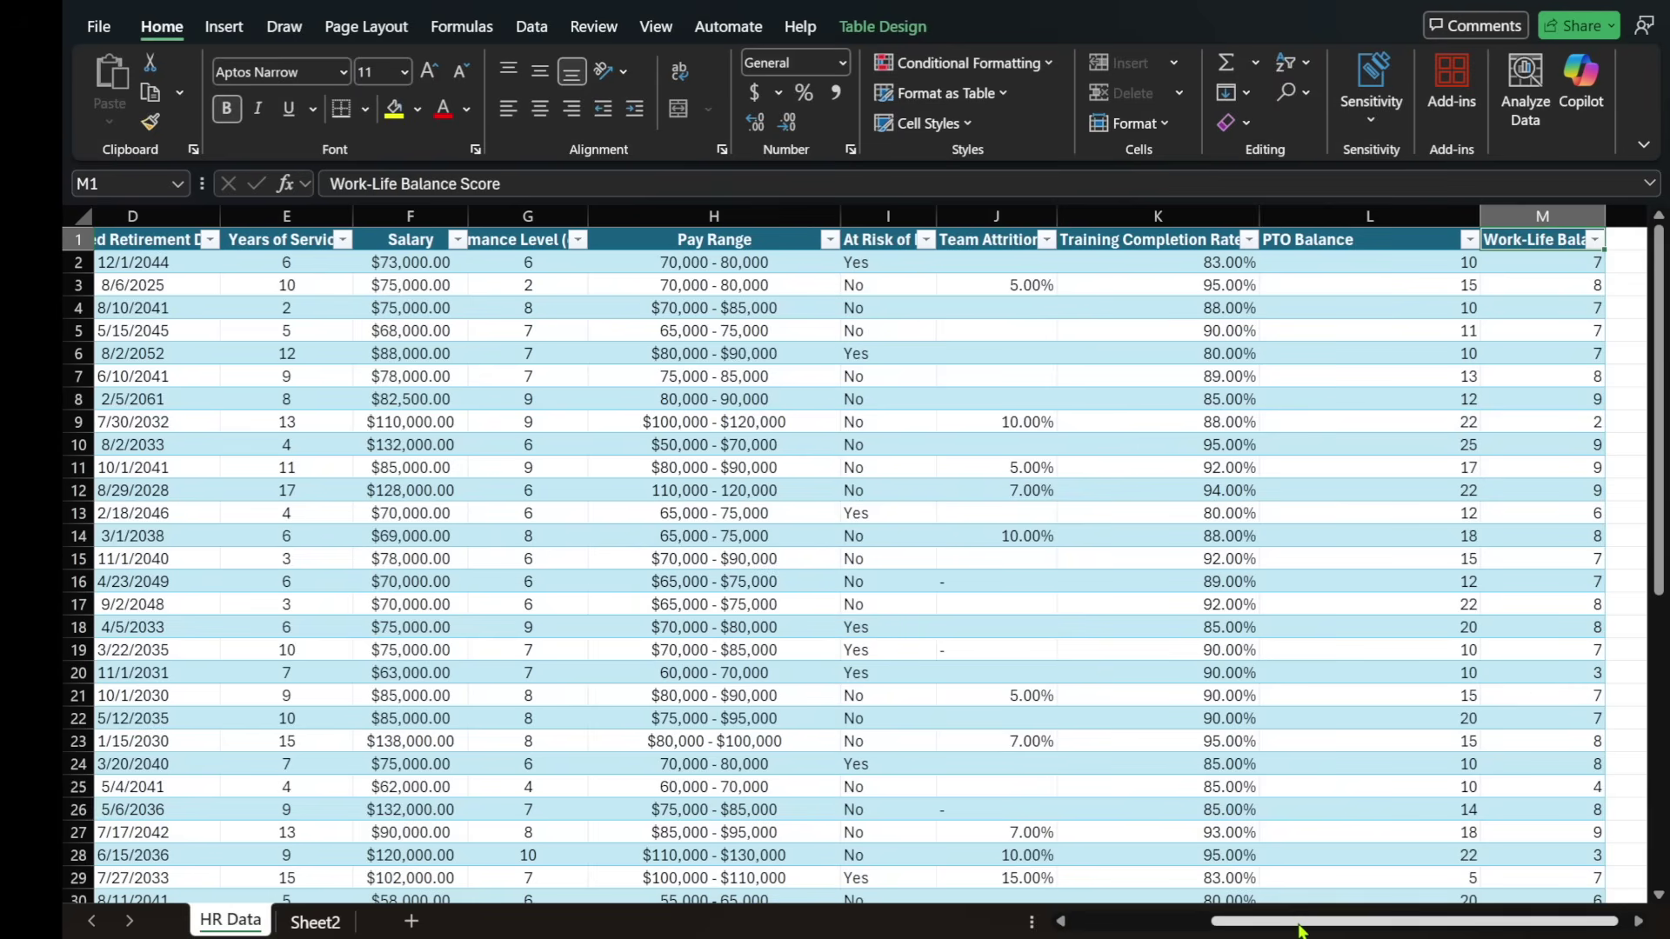
drag(1300, 923, 1159, 927)
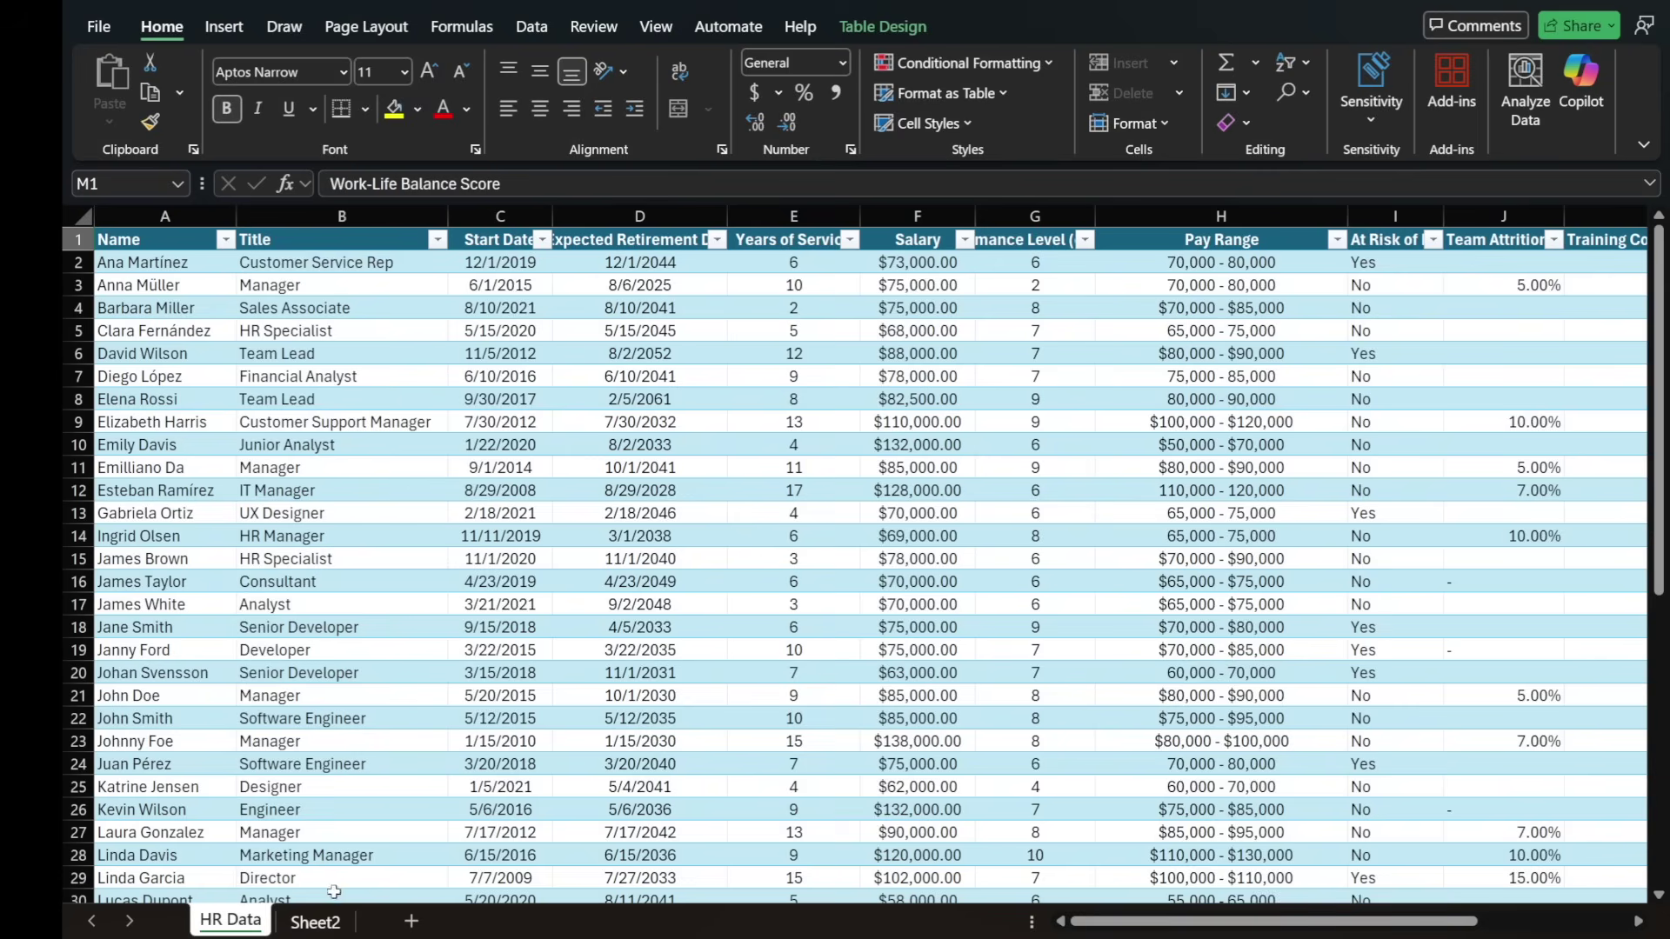
drag(154, 265, 1479, 817)
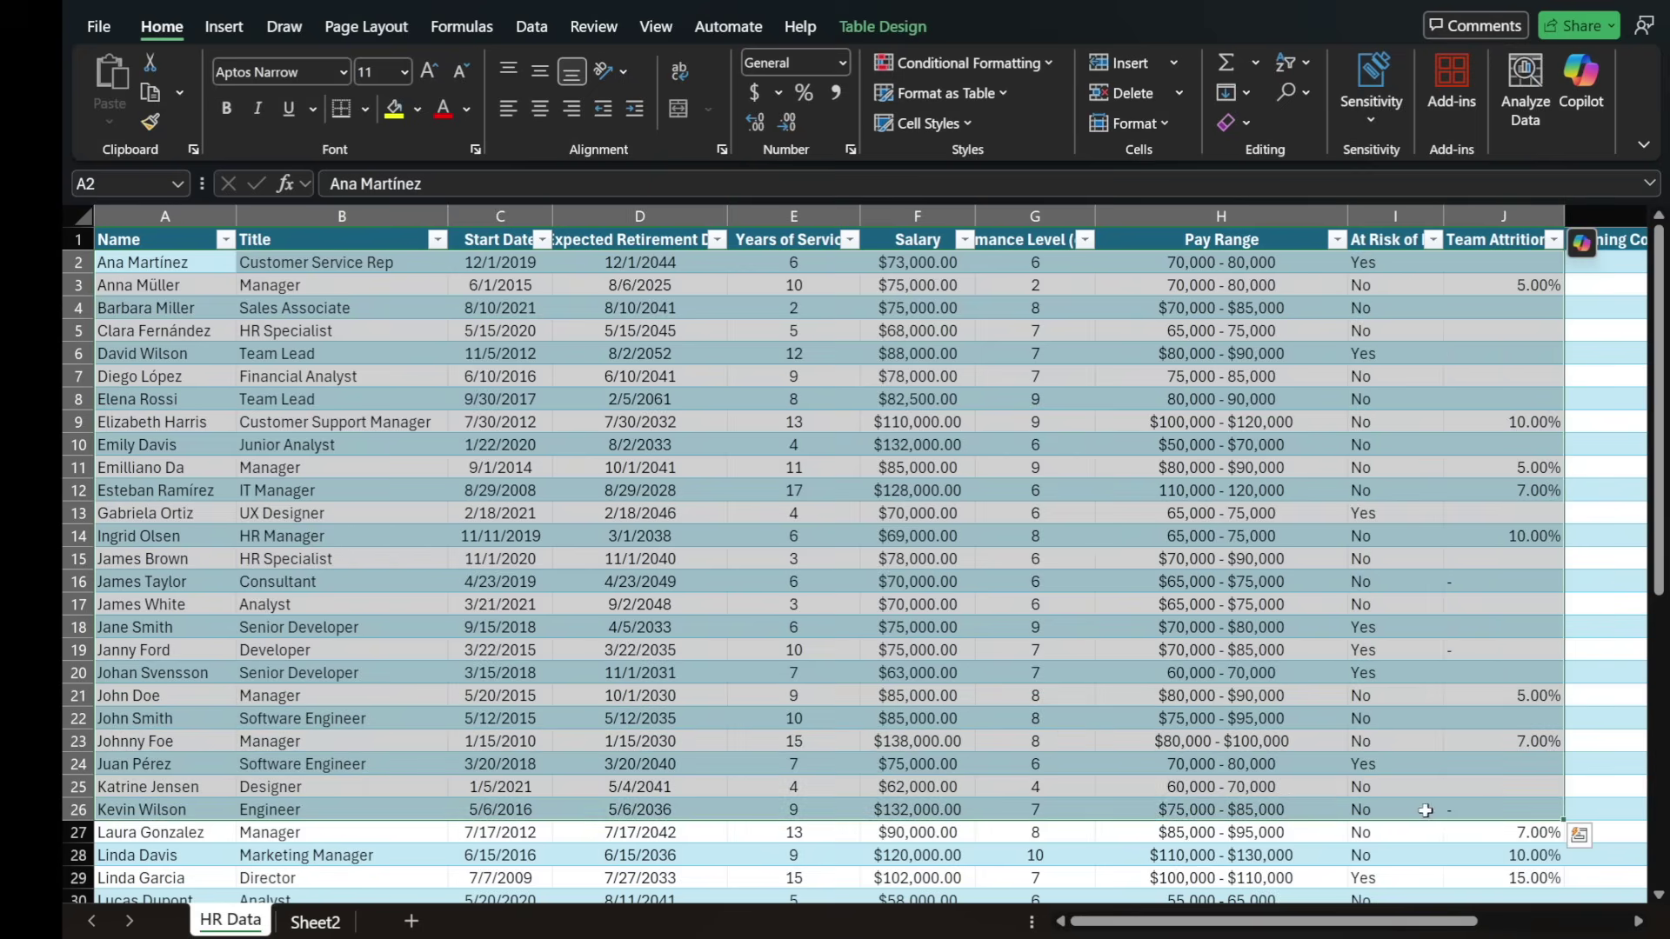
- Deselect the records, switch to Sheet2, and begin selecting its raw employee data from A1
click(1341, 796)
click(326, 924)
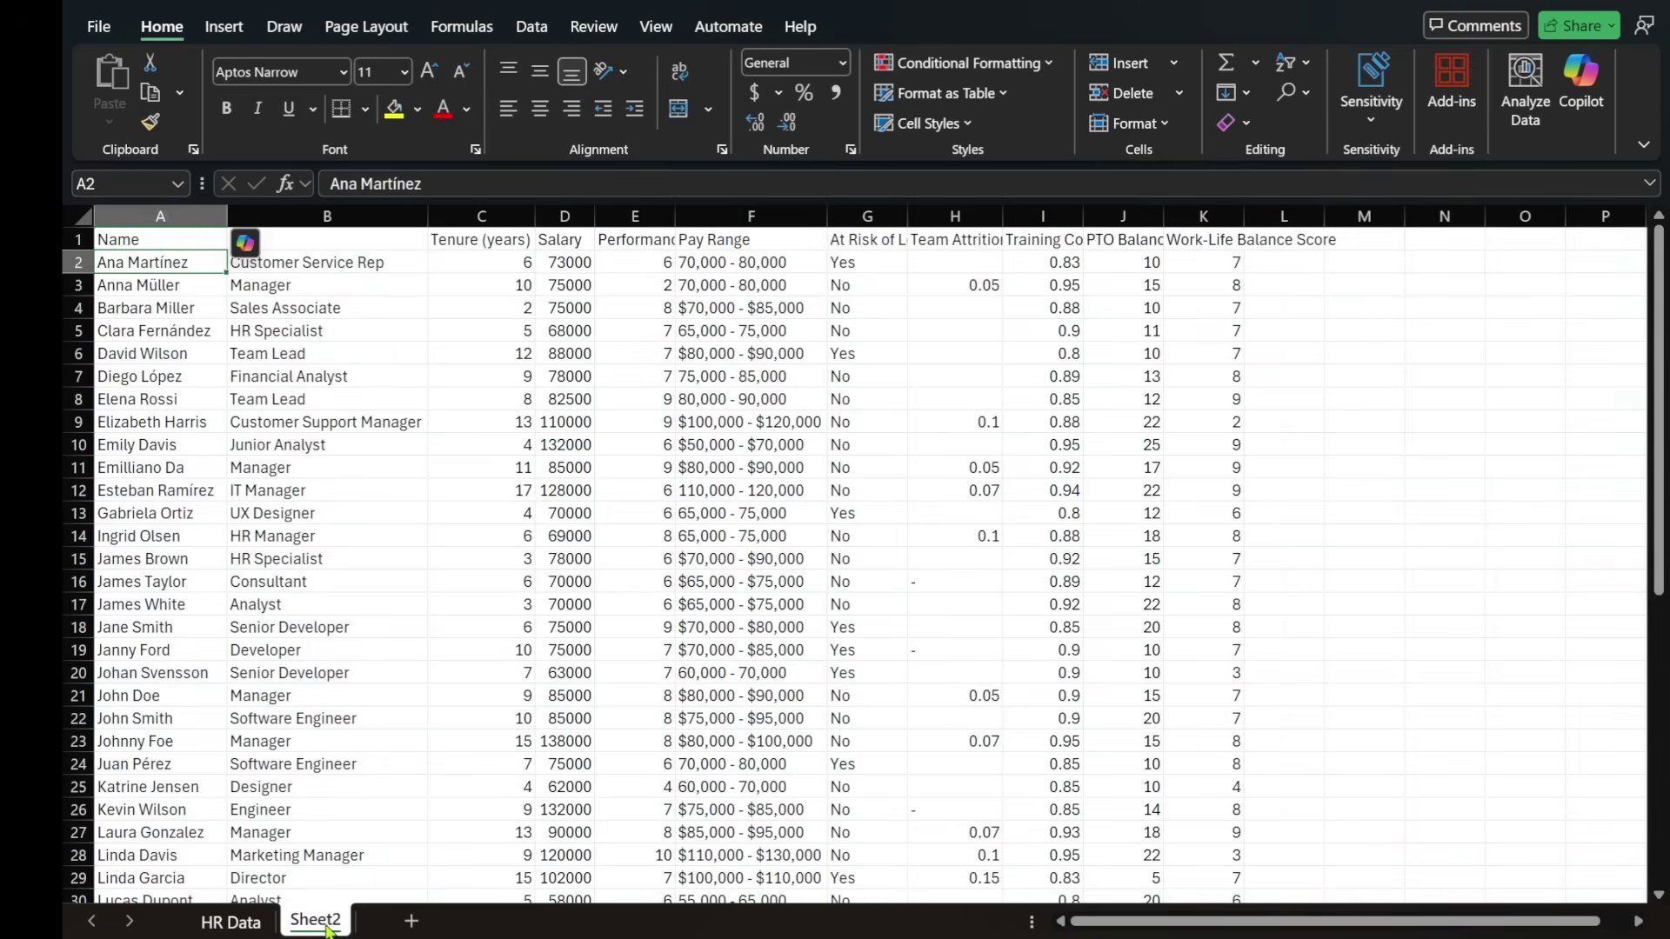
click(360, 441)
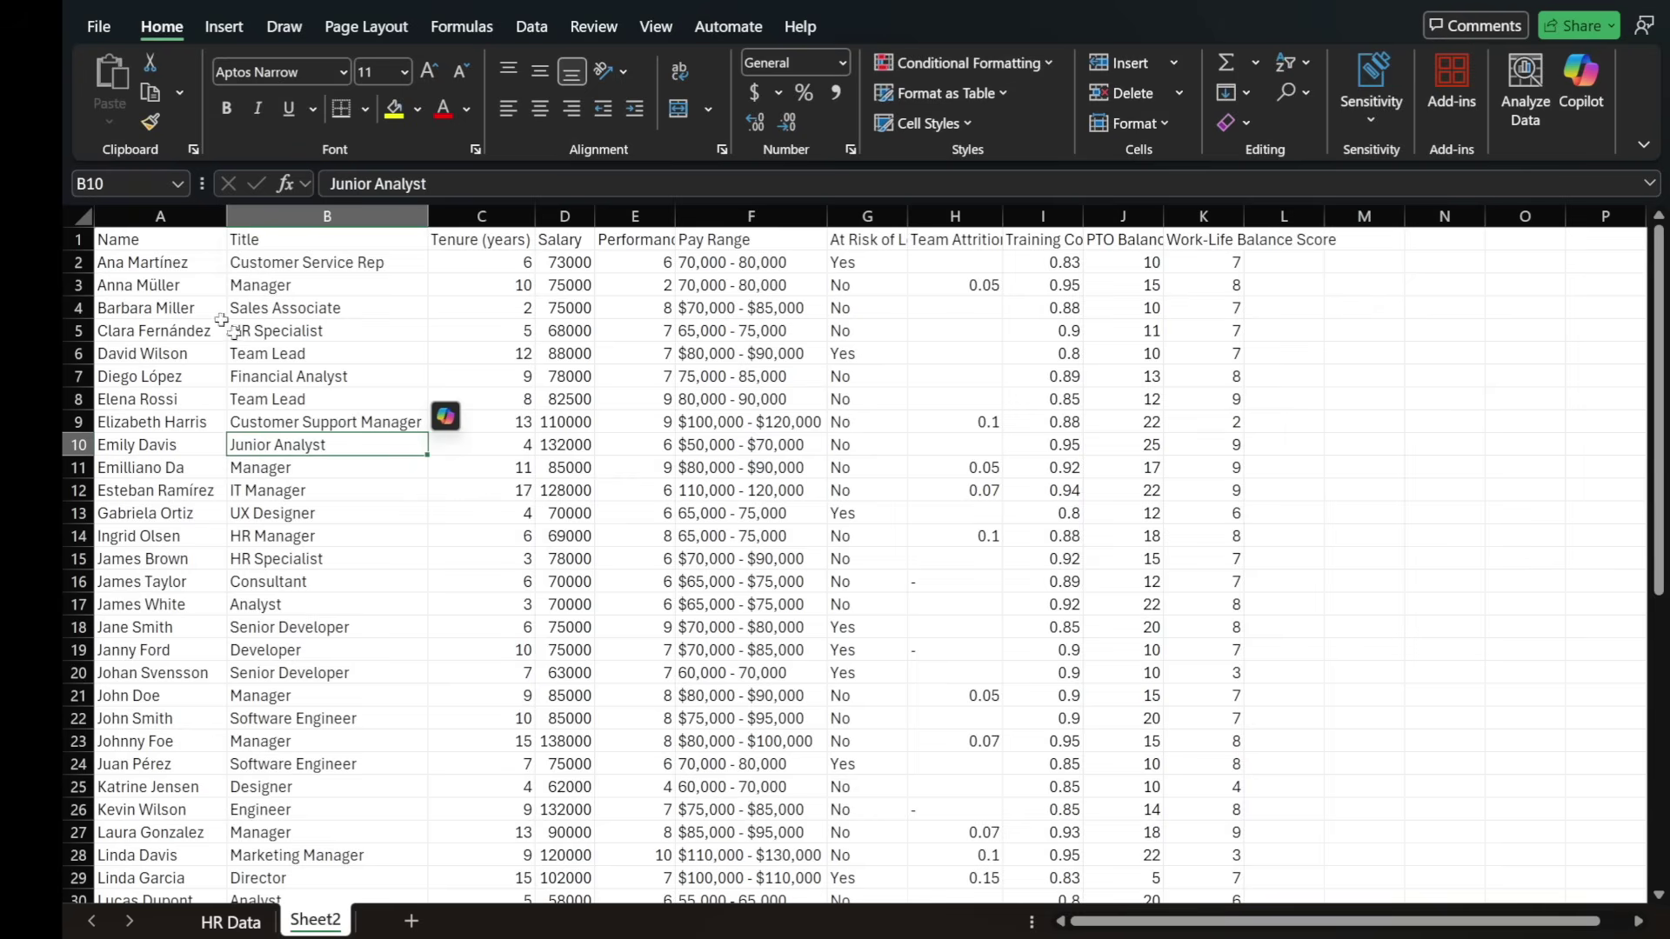
drag(145, 239, 1221, 893)
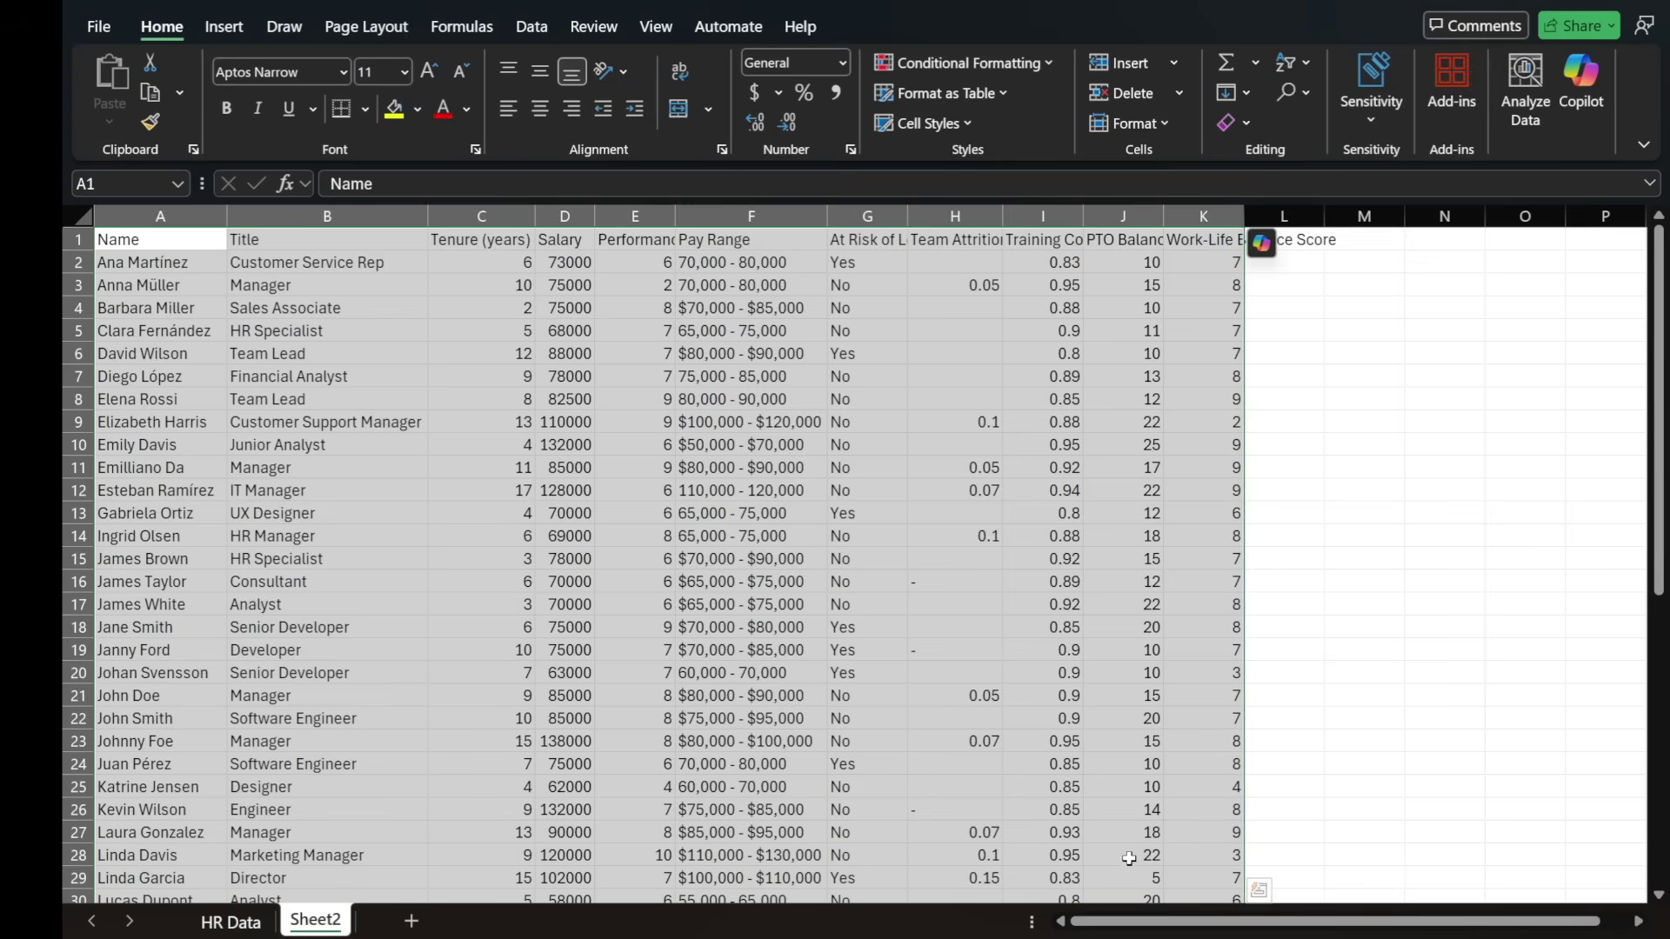
- Select Sheet2's A1:K51 employee data and turn it into a table with headers
click(165, 245)
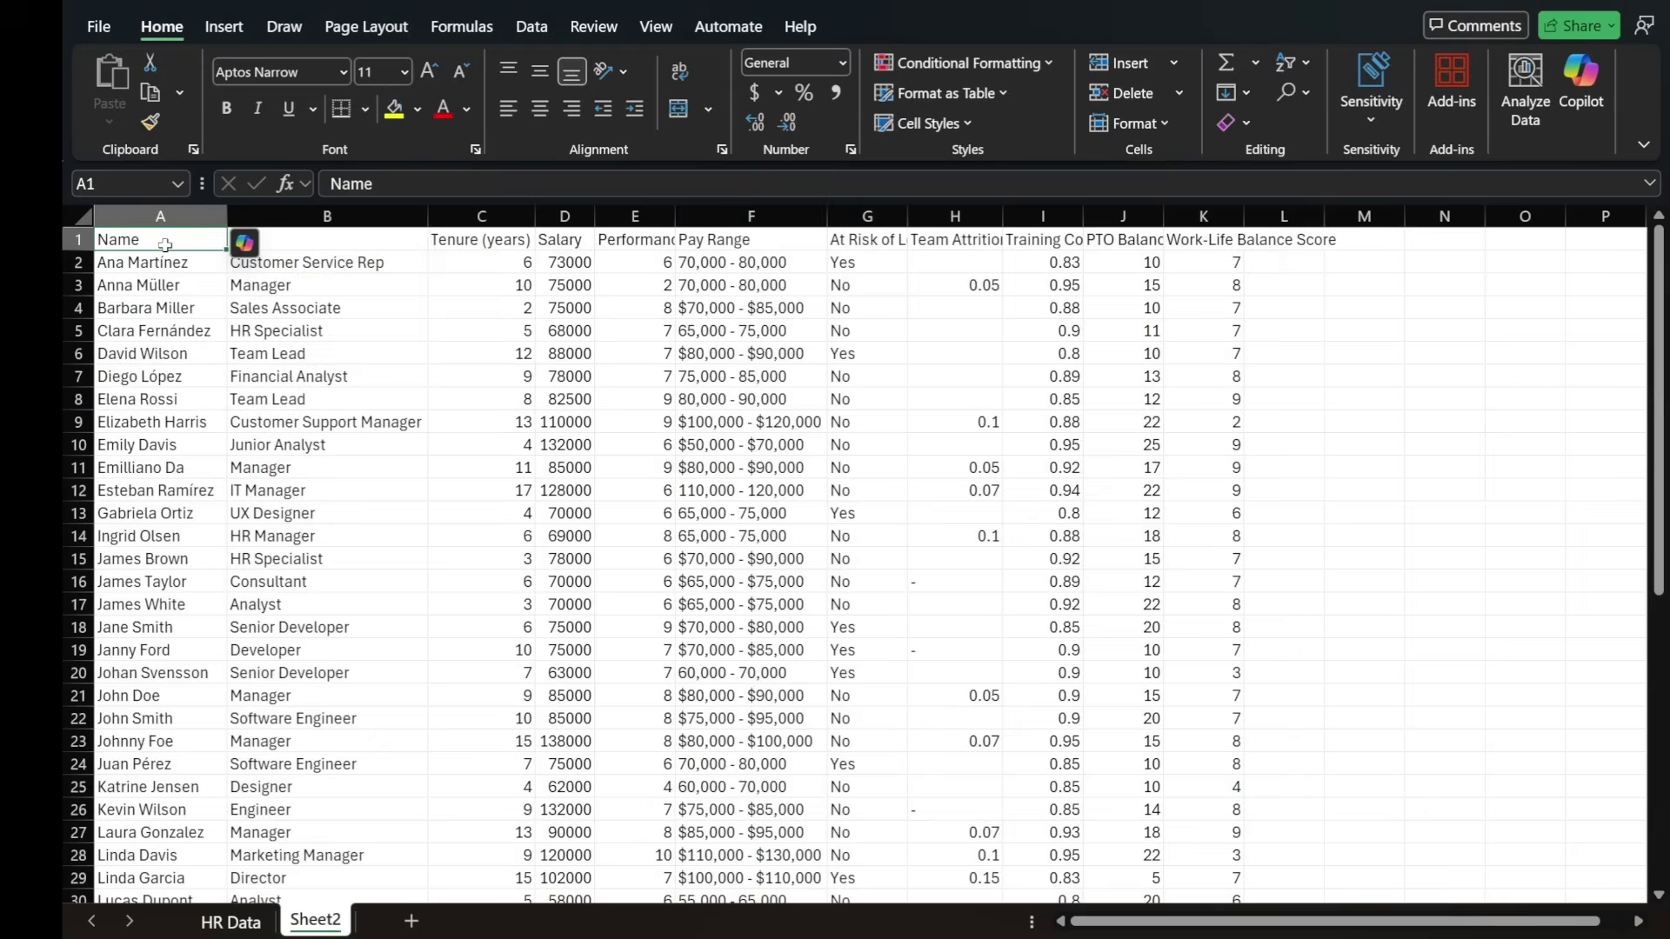
scroll(1118, 565, down, 8)
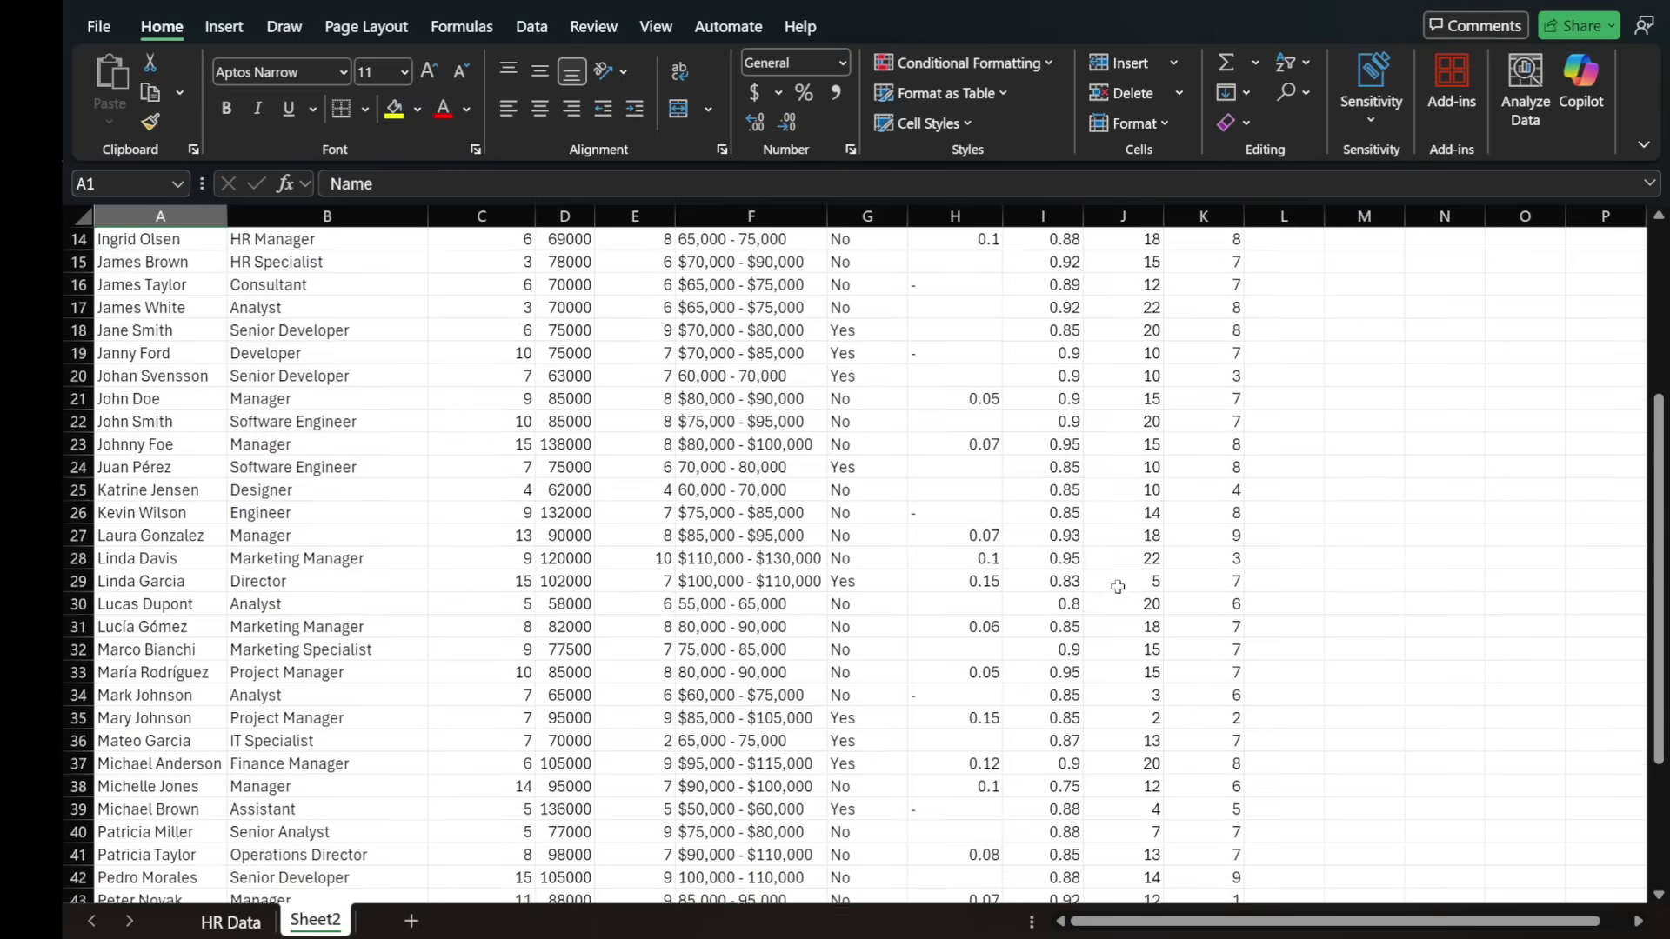
scroll(1117, 587, down, 1)
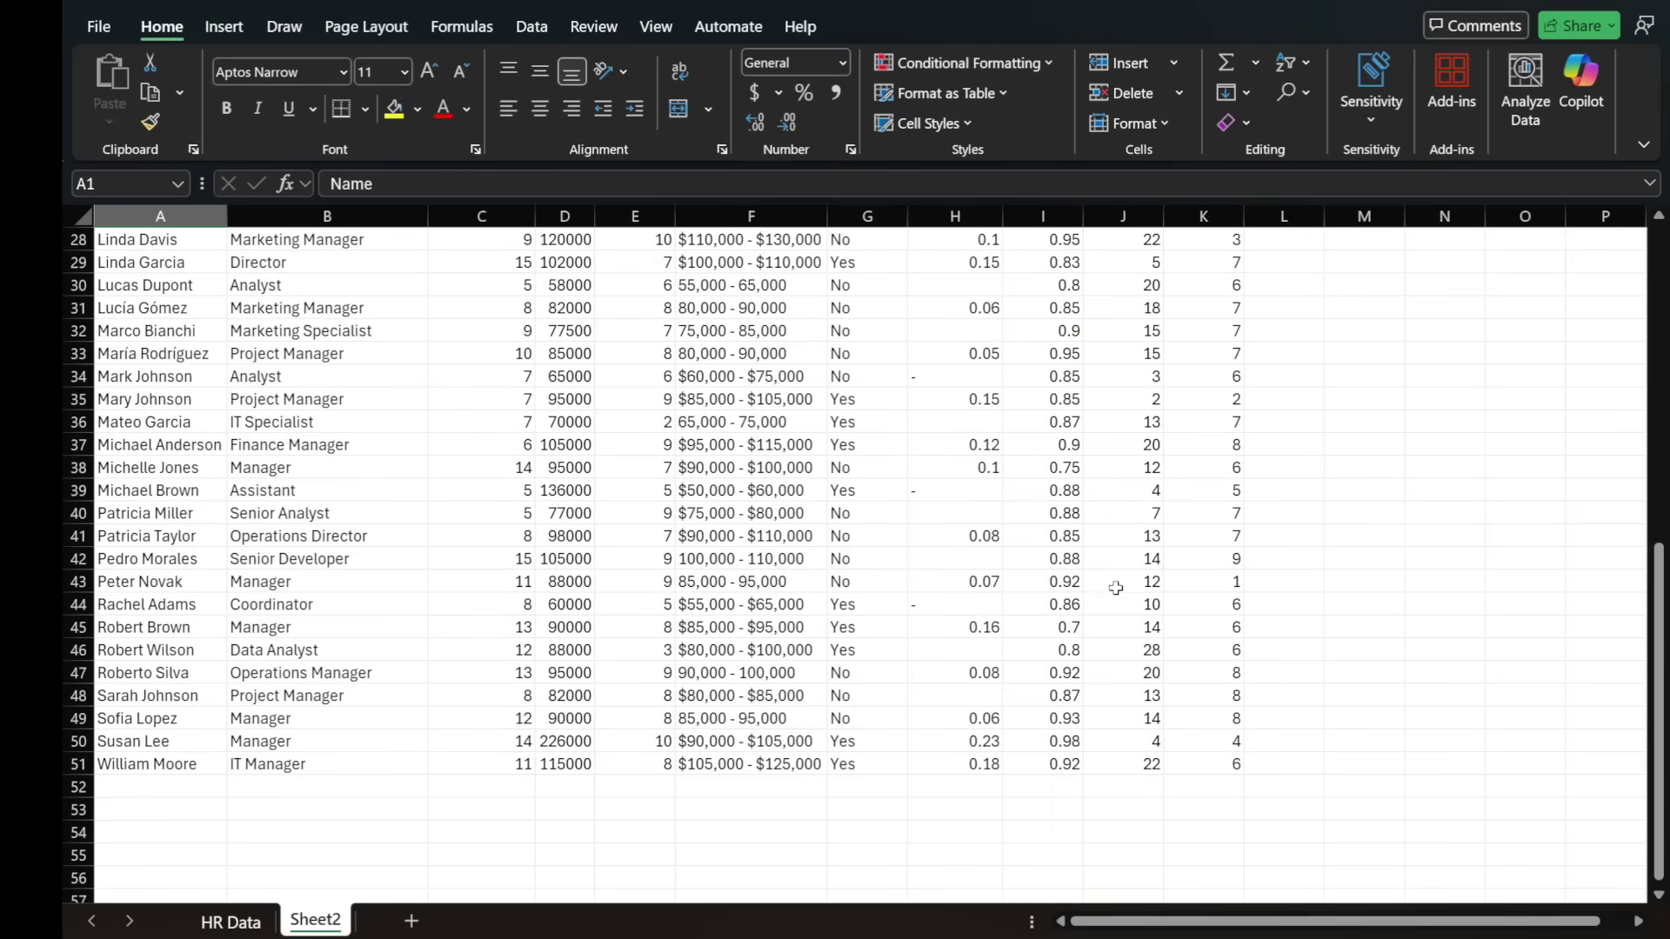
shift+click(1203, 774)
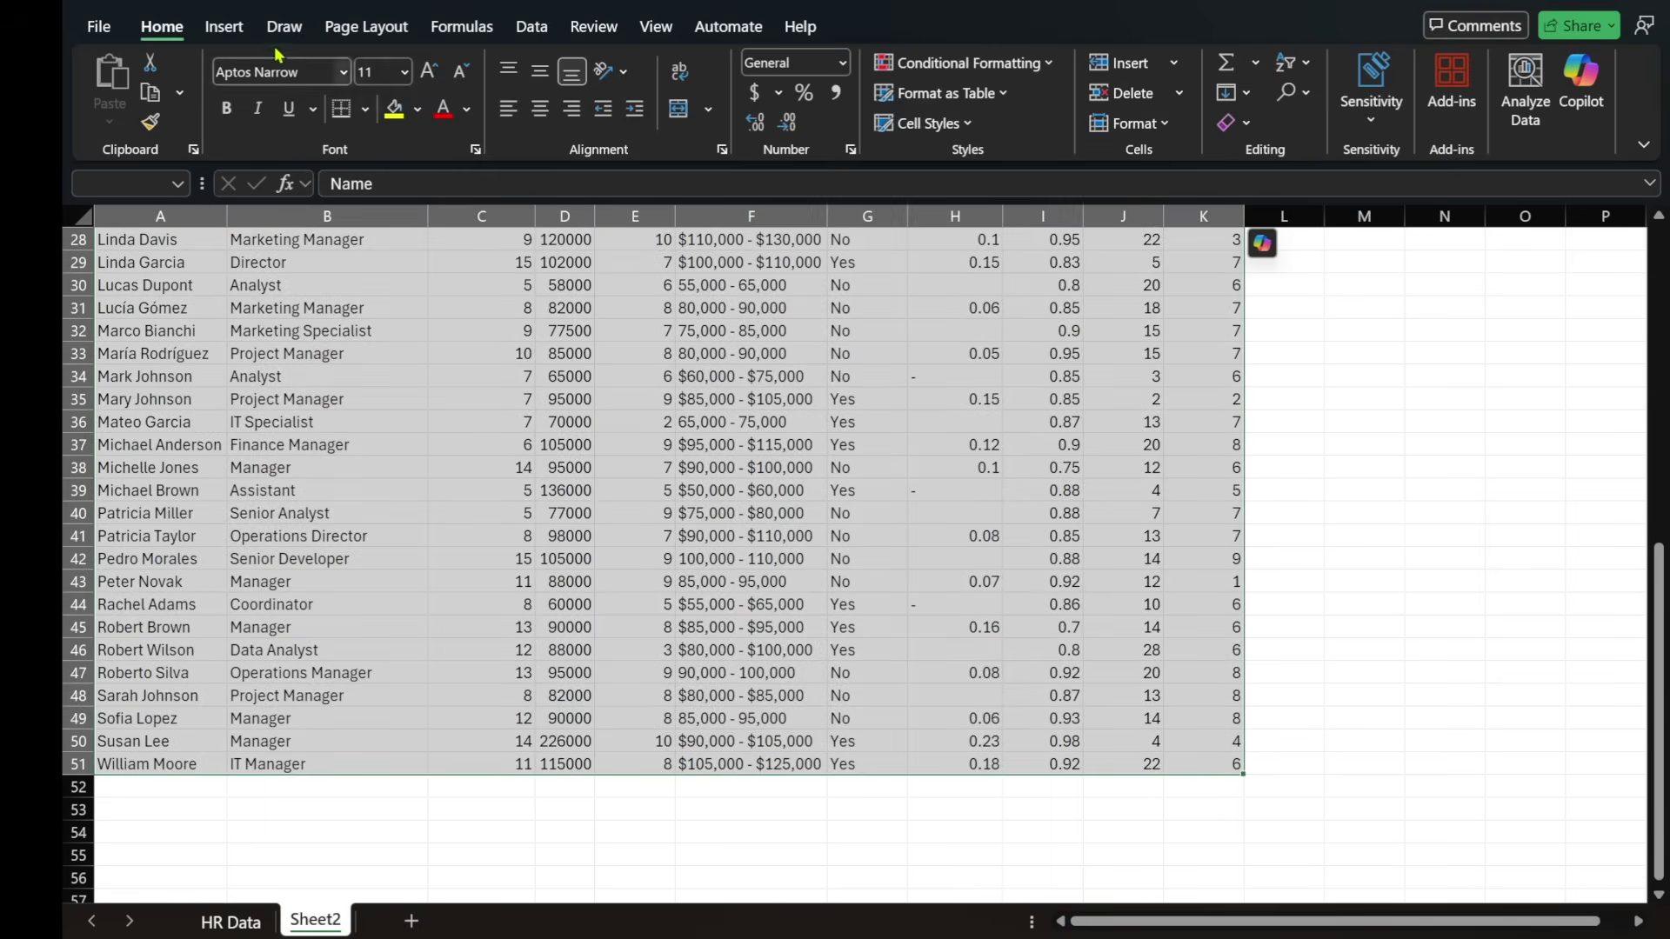
click(233, 31)
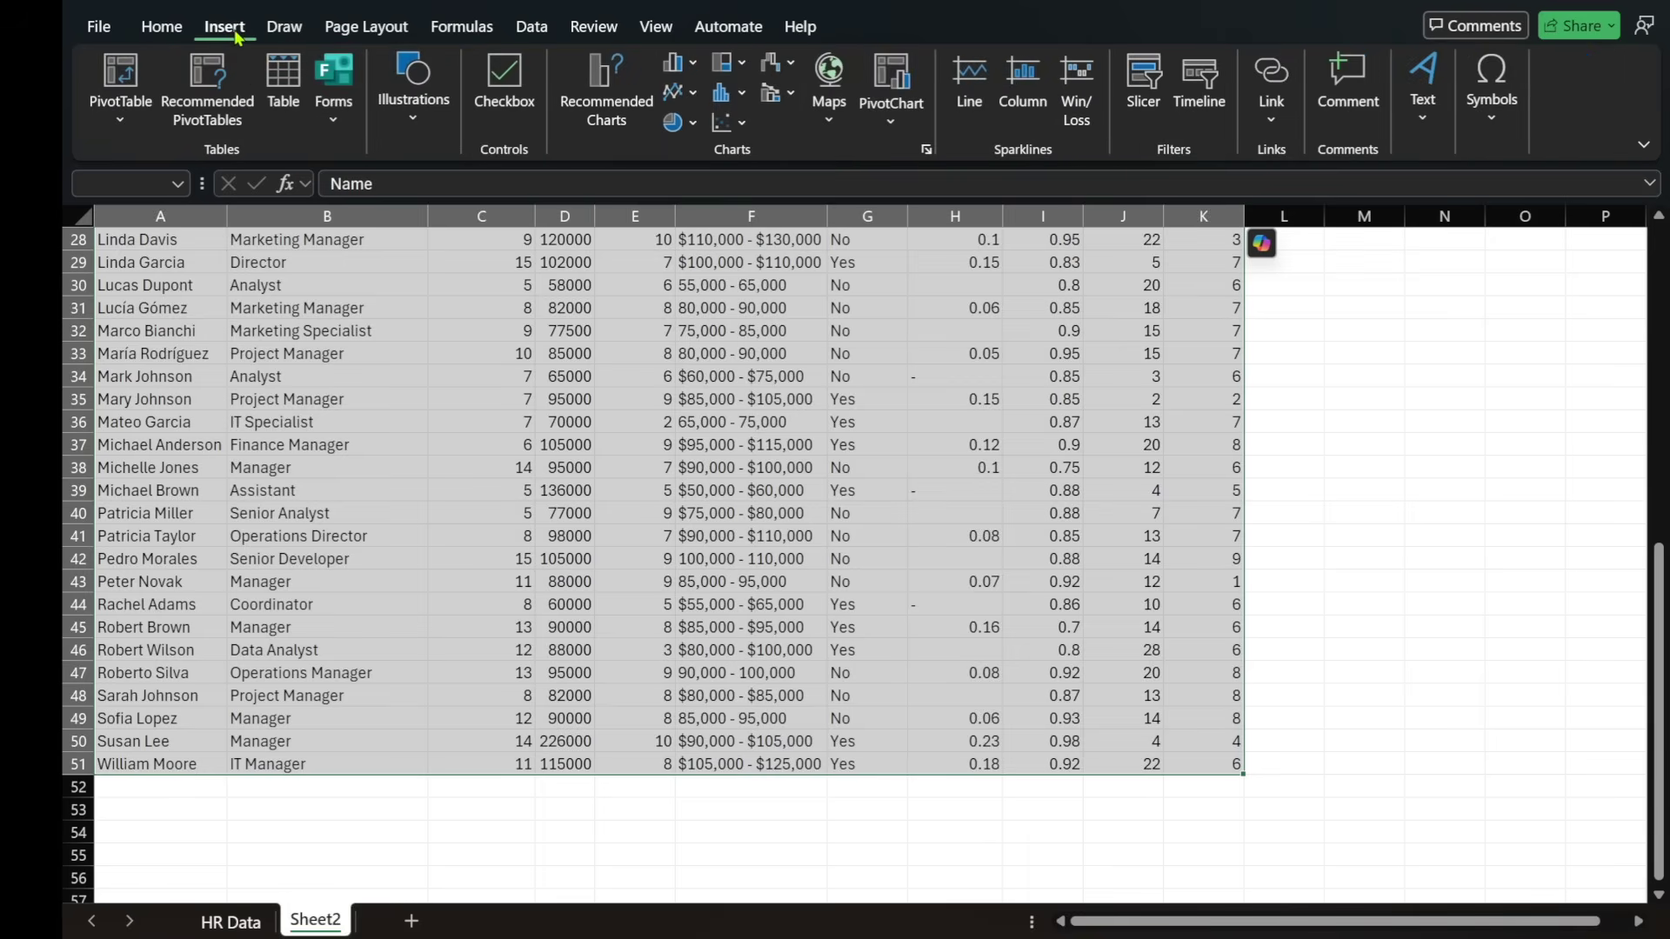
click(282, 80)
click(388, 363)
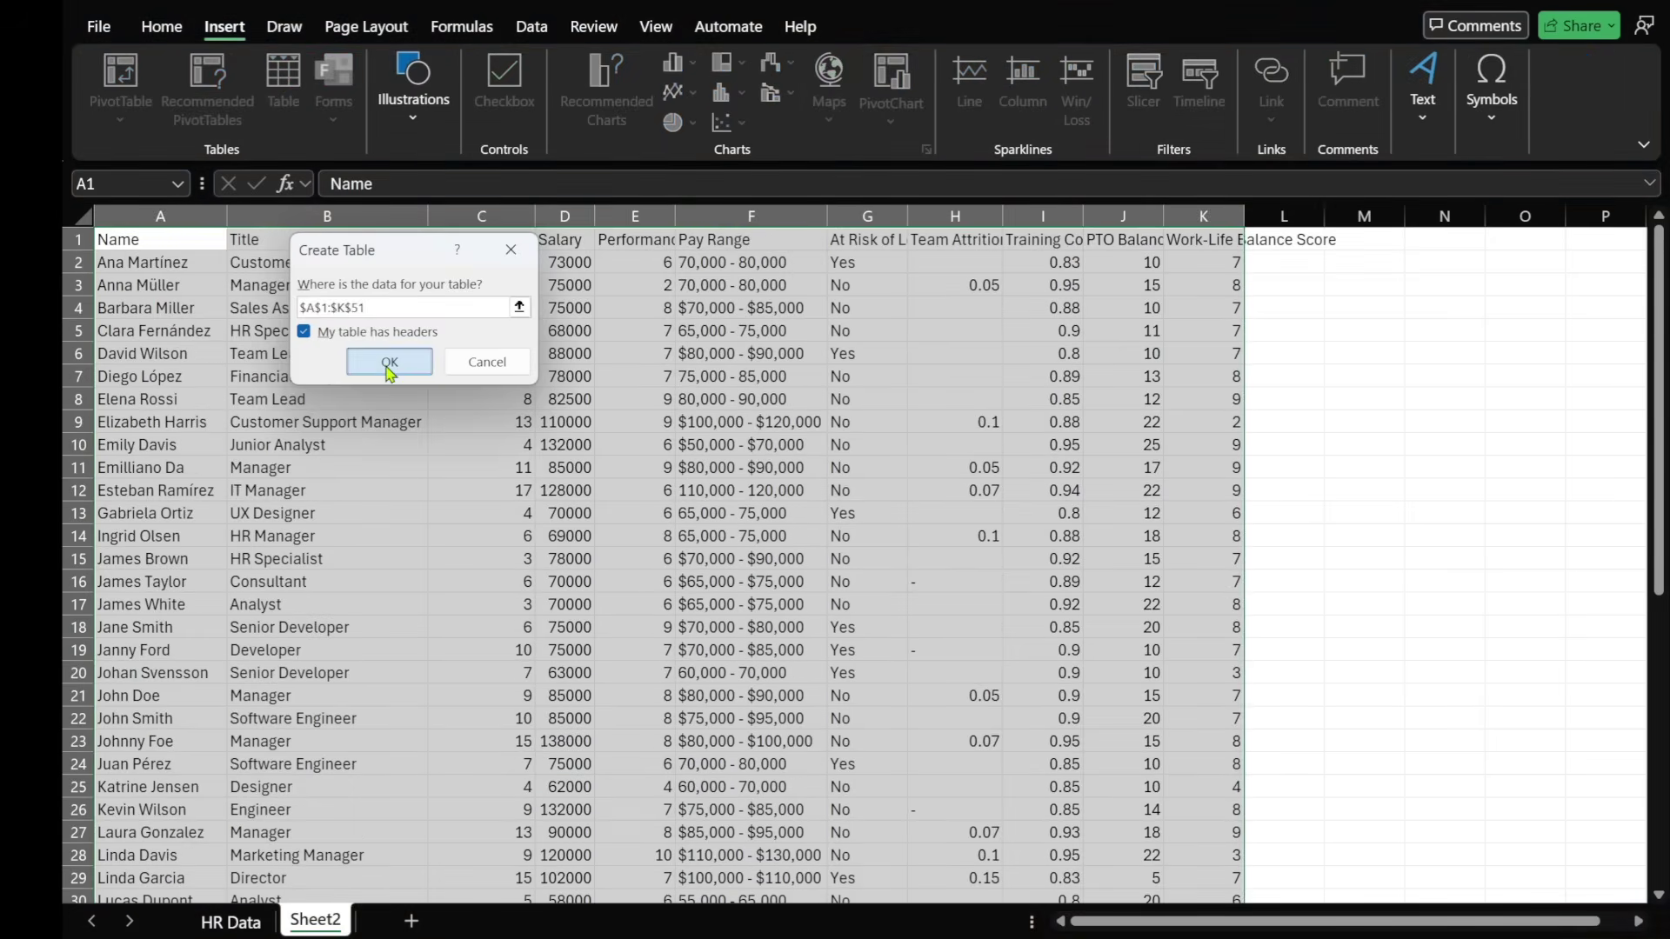
click(1259, 380)
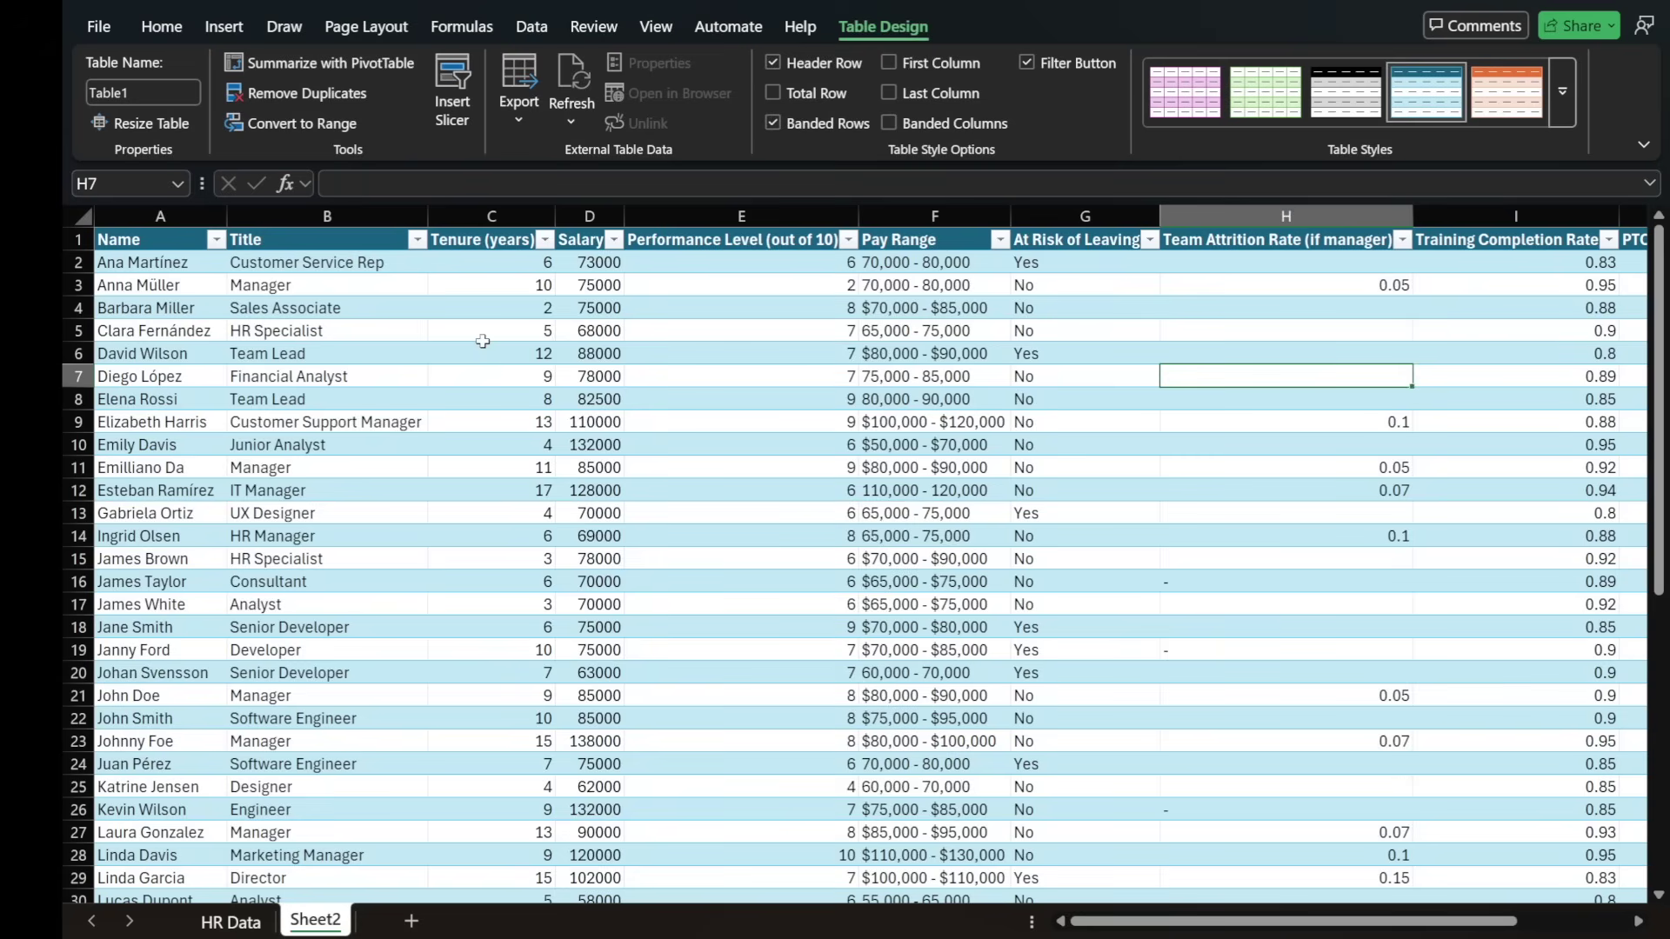
click(179, 261)
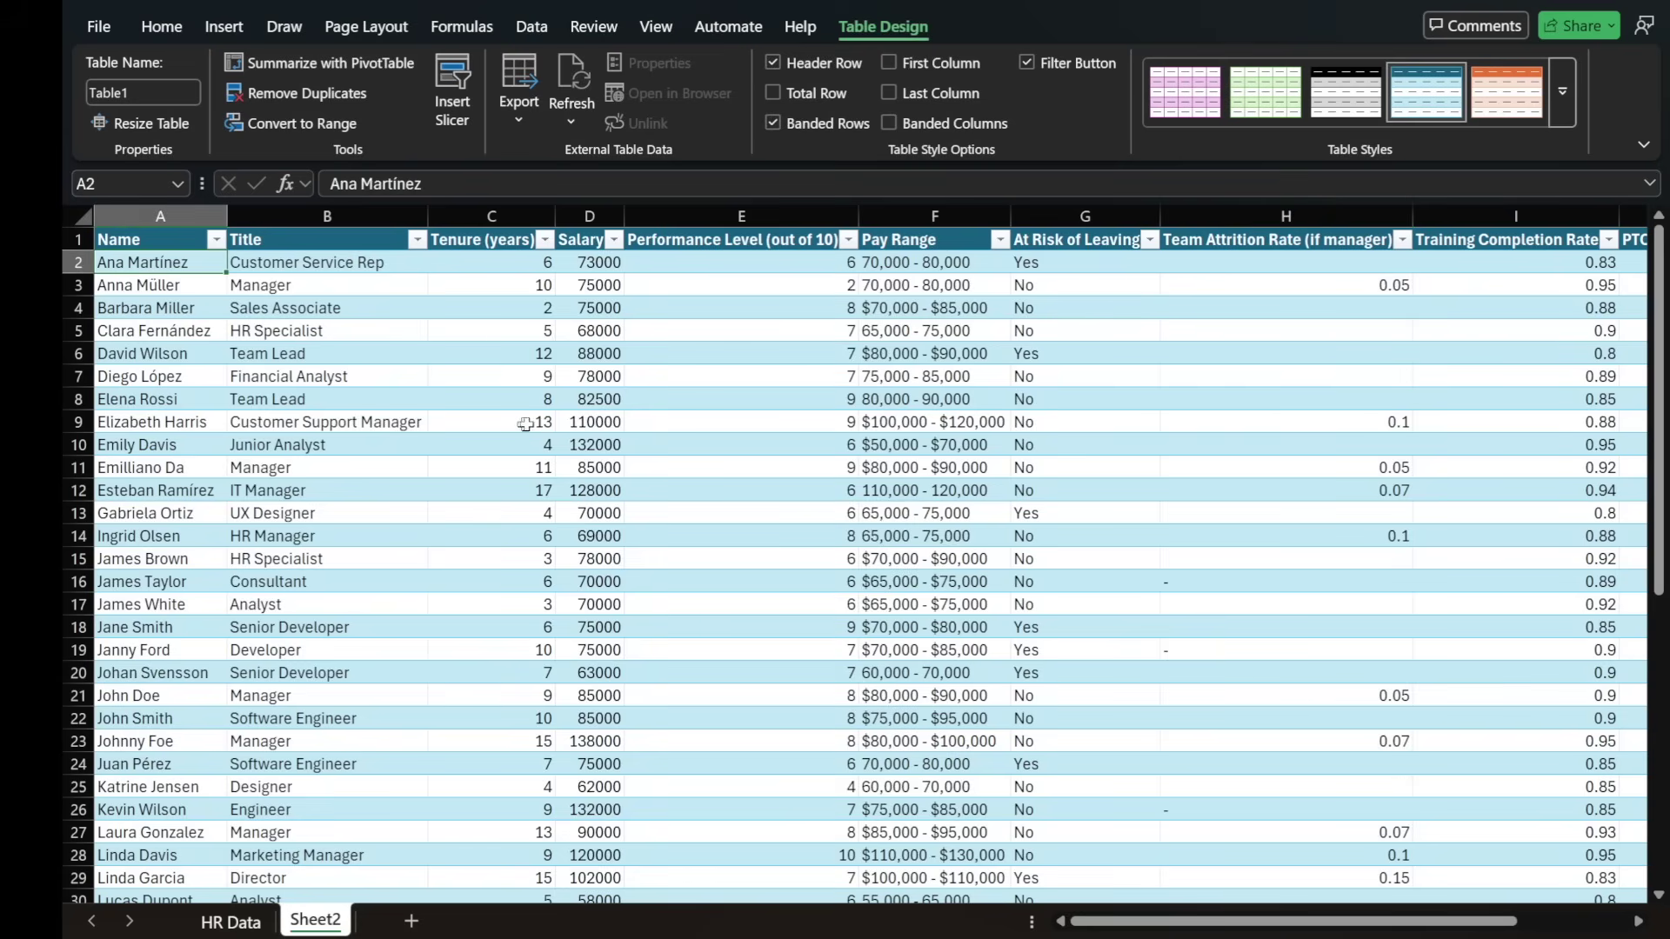
- Return to the HR Data sheet, review the job titles, and select Start Date cell C3
click(208, 922)
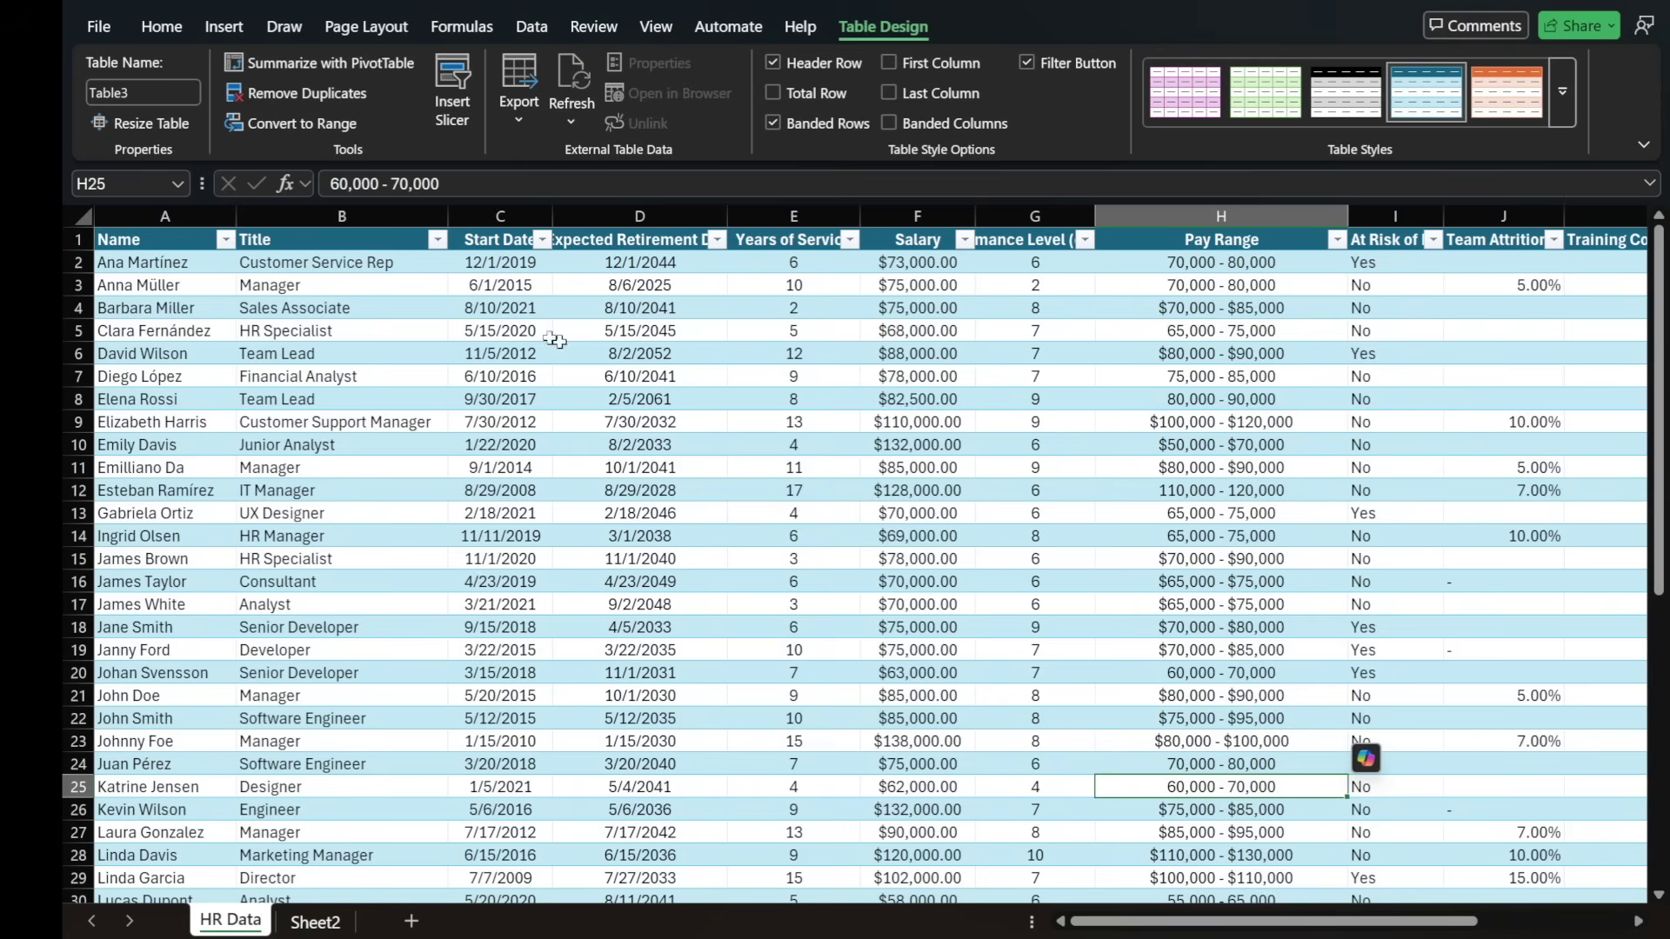
click(385, 263)
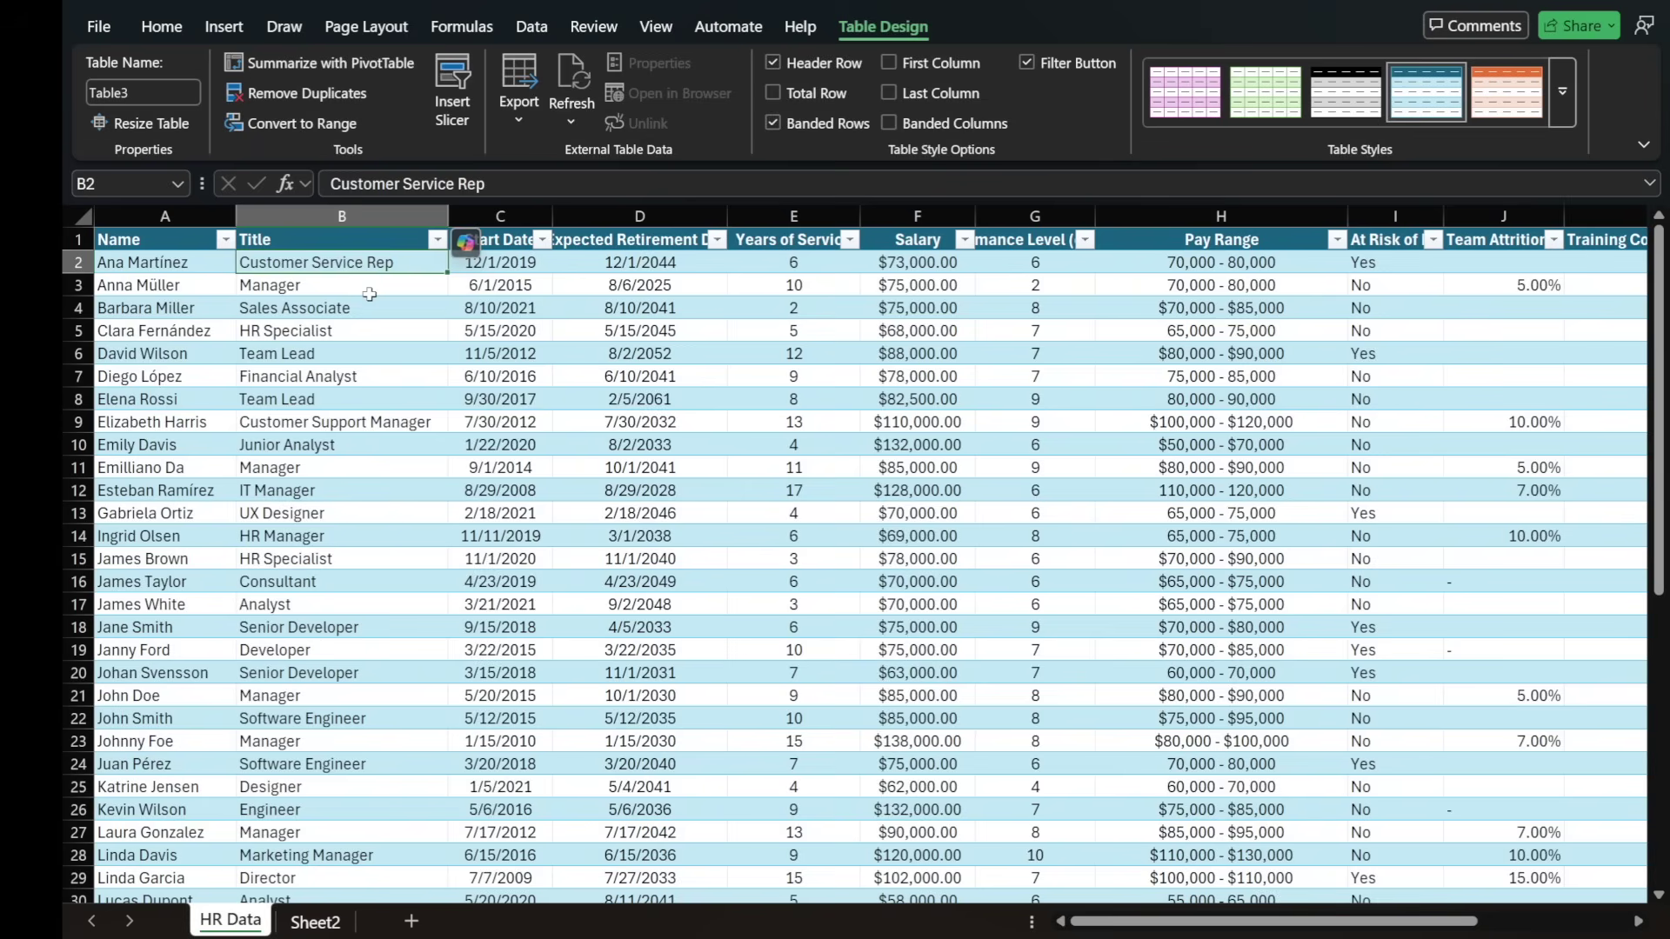
click(365, 289)
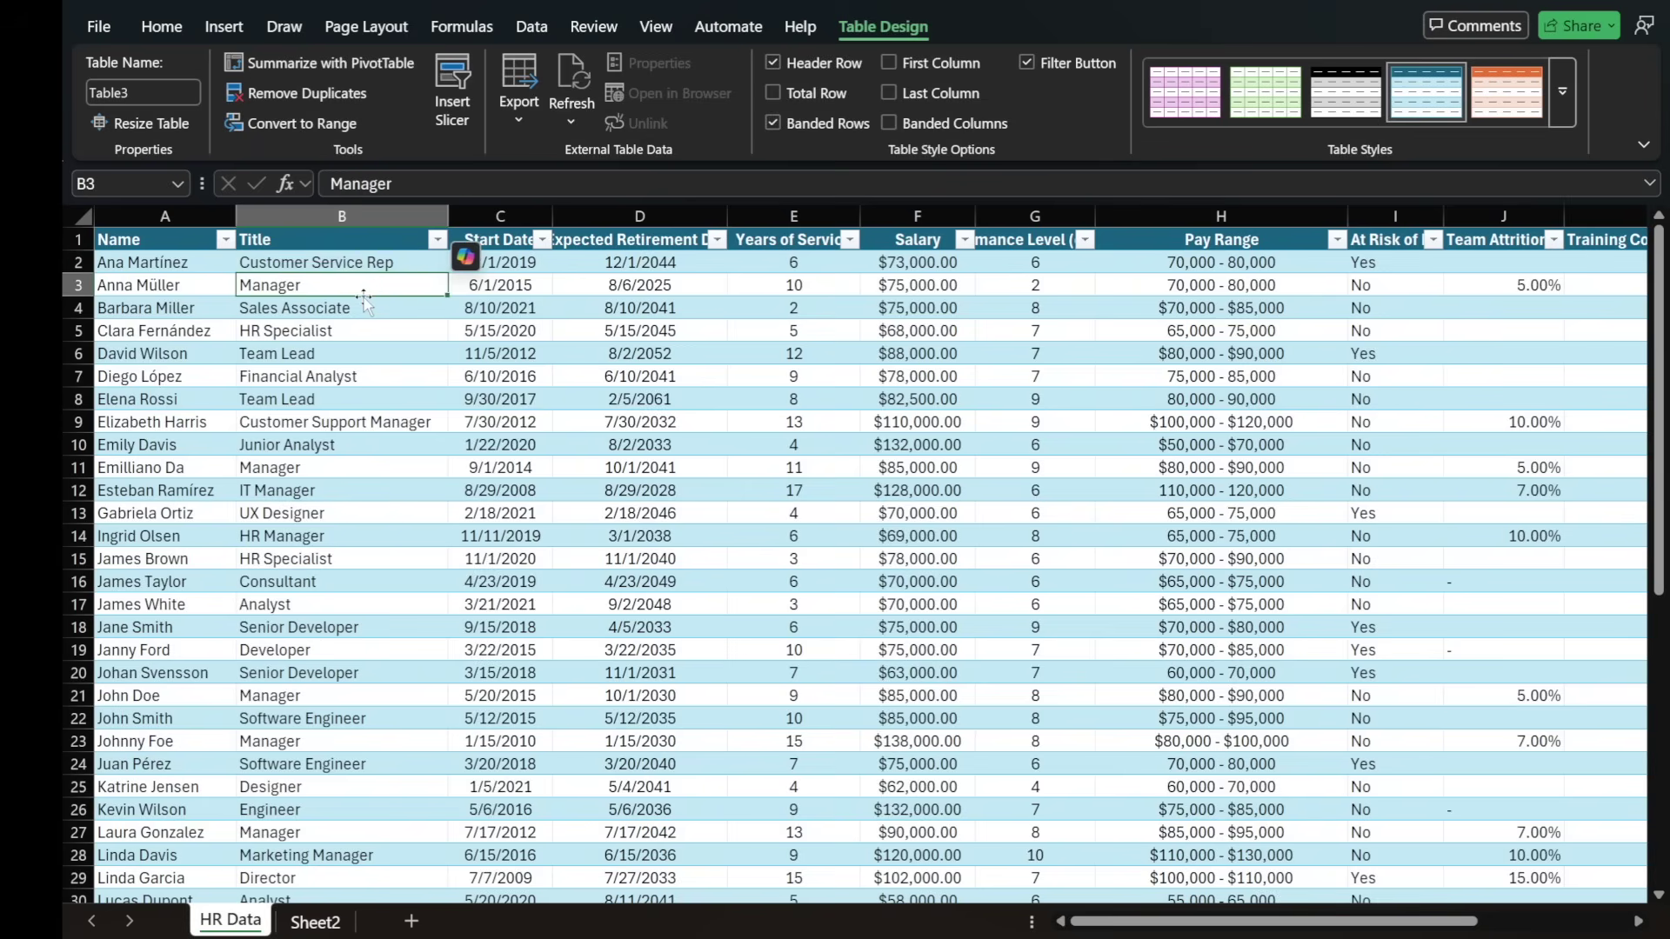
click(502, 287)
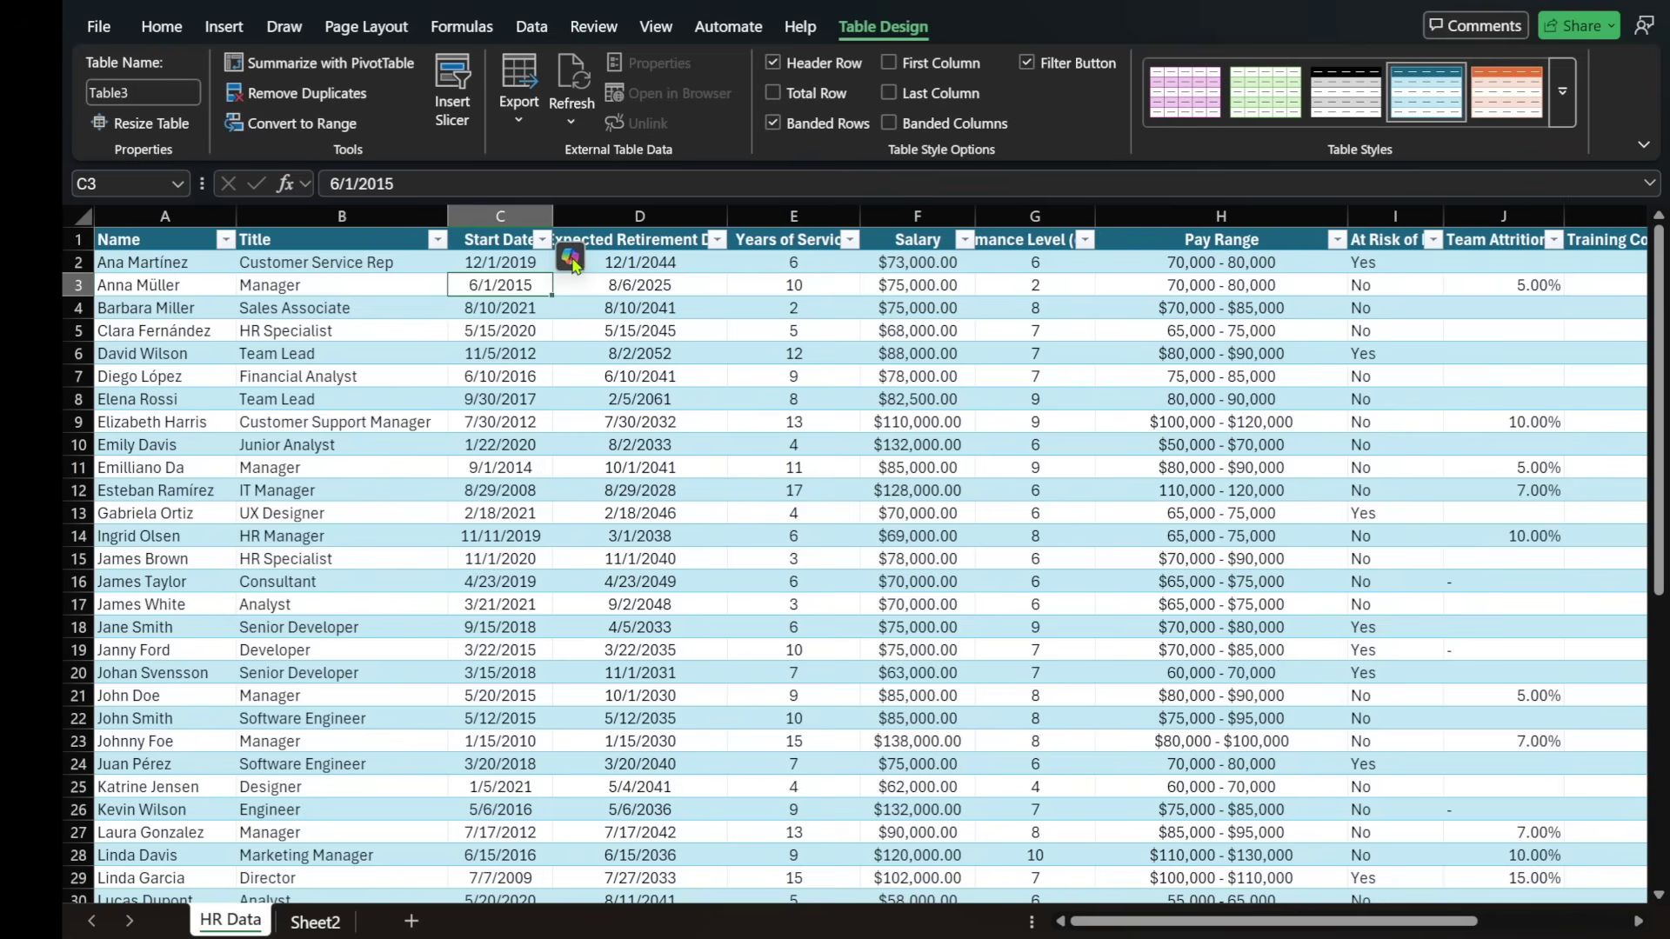
- Dismiss the cell's Copilot suggestions and open the Copilot chat pane from the Home ribbon
click(570, 259)
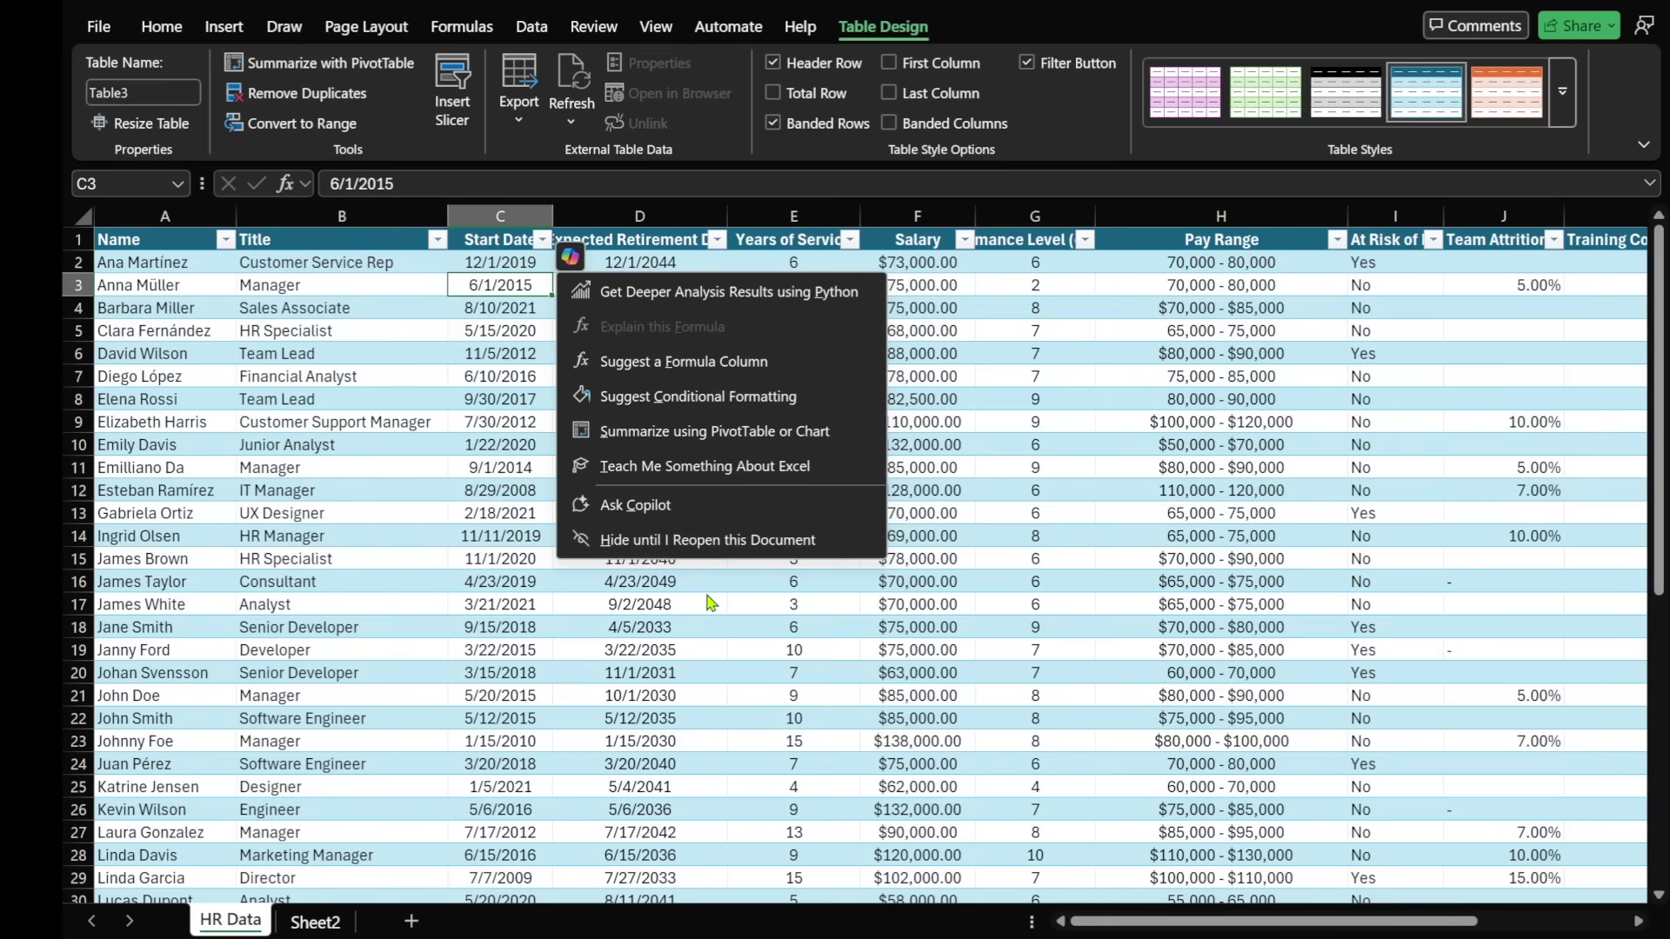
key(Escape)
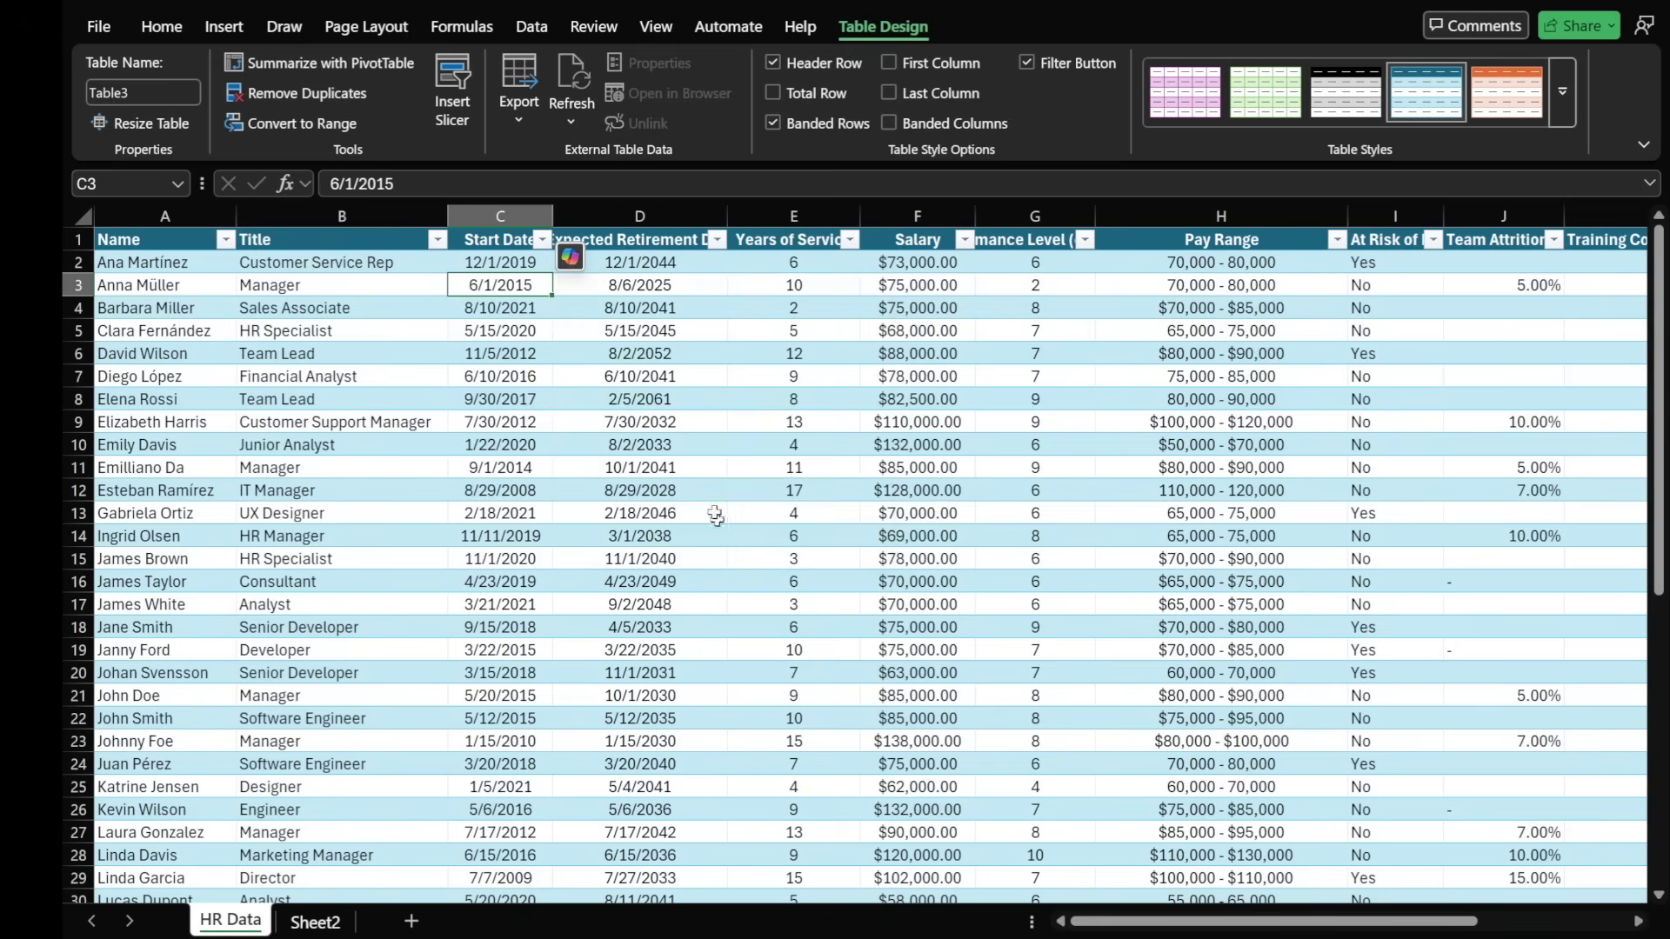
click(163, 28)
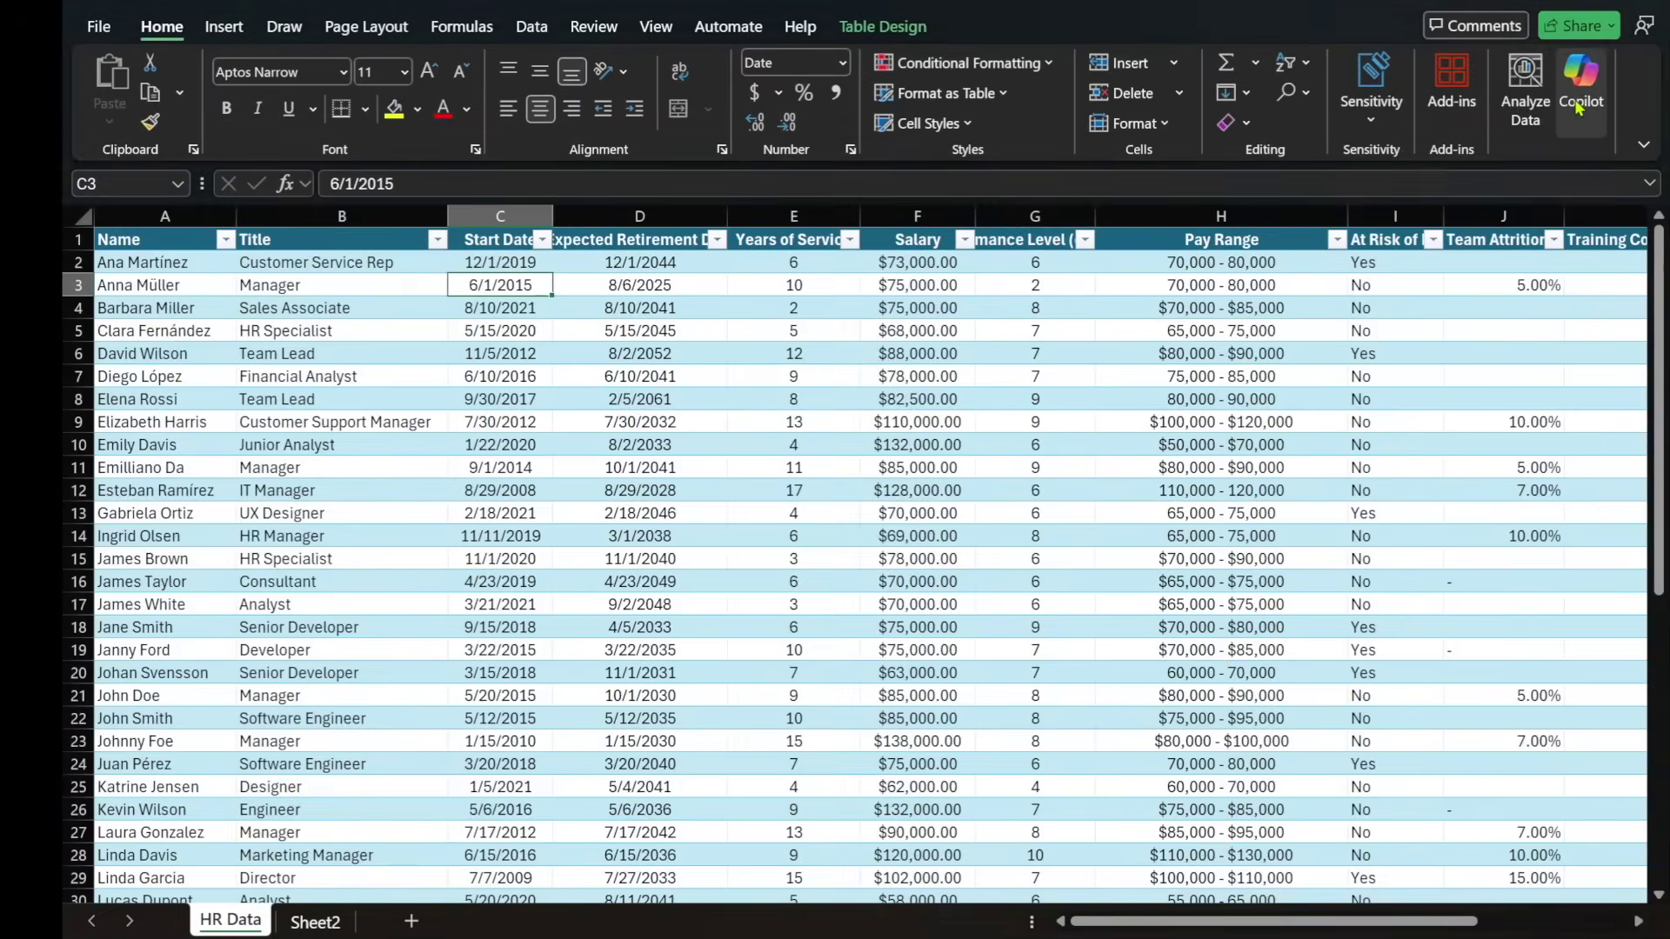
click(1486, 113)
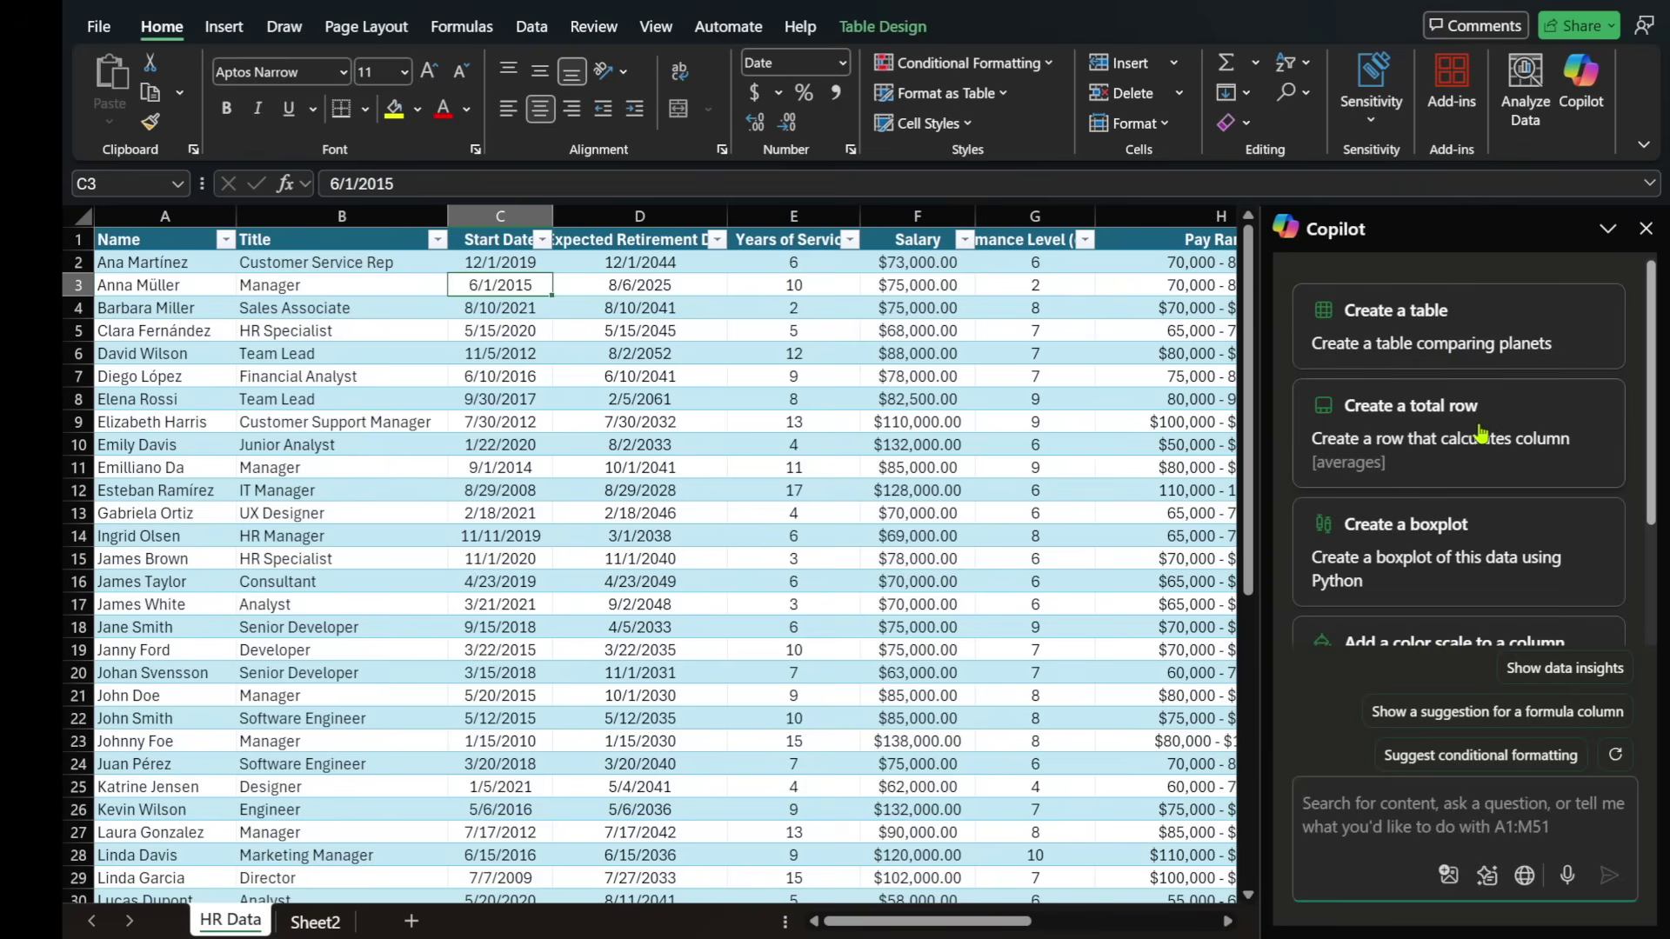
- Load more Copilot example prompts, then bring up the Copilot Prompt Gallery
scroll(1484, 430, down, 3)
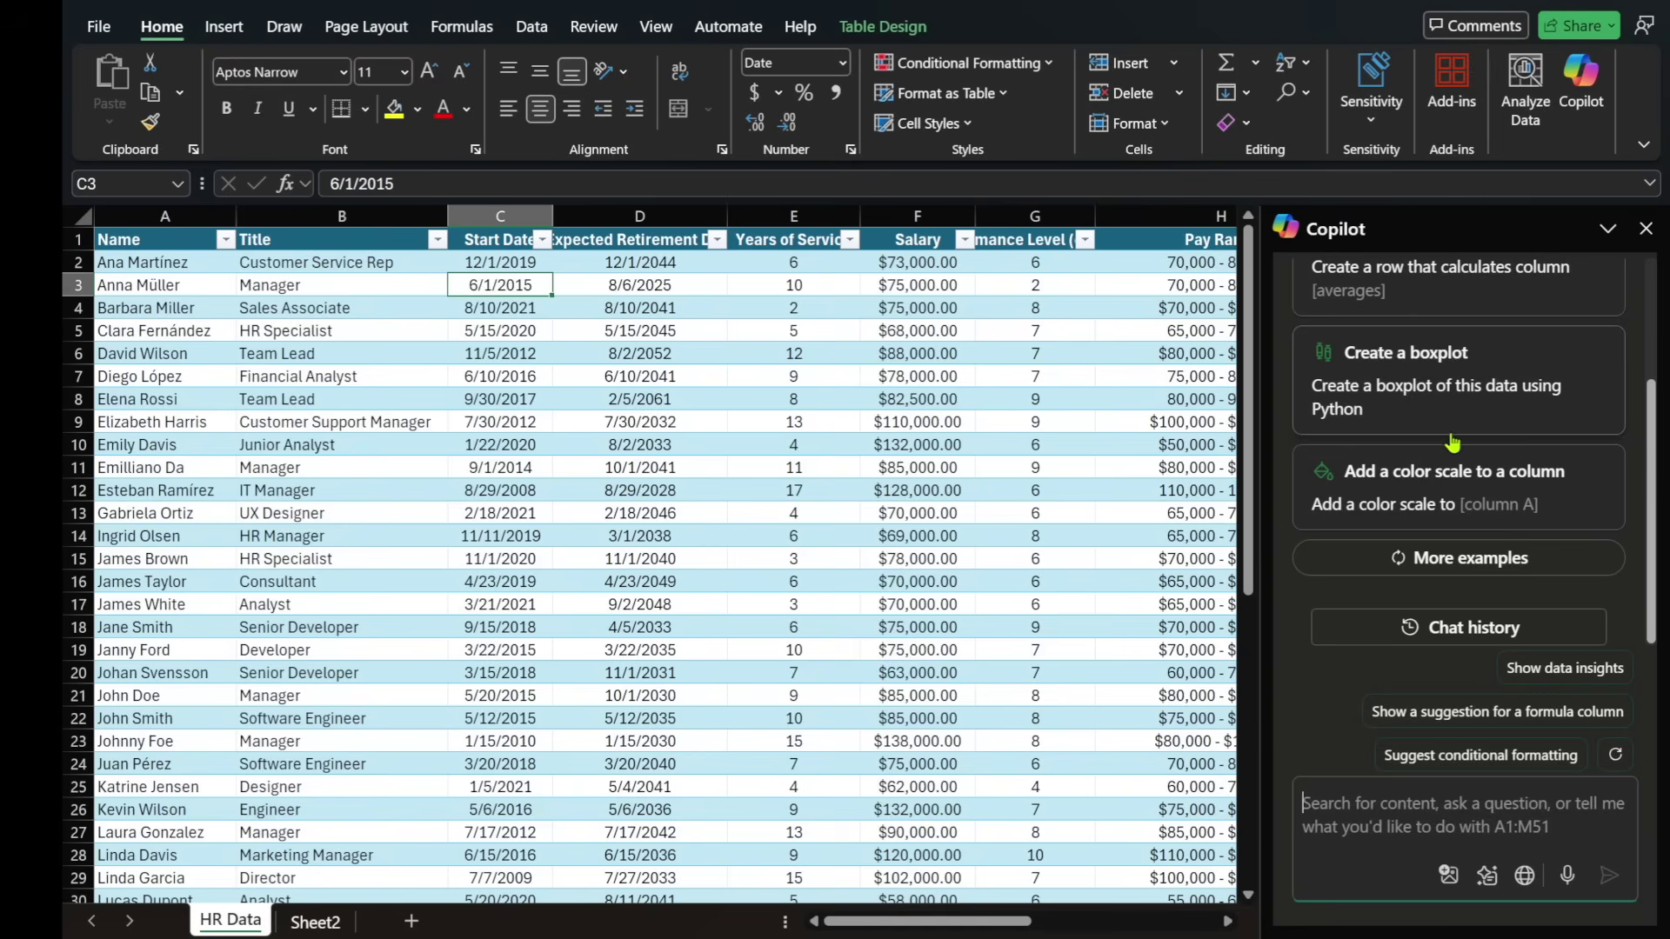
click(1465, 569)
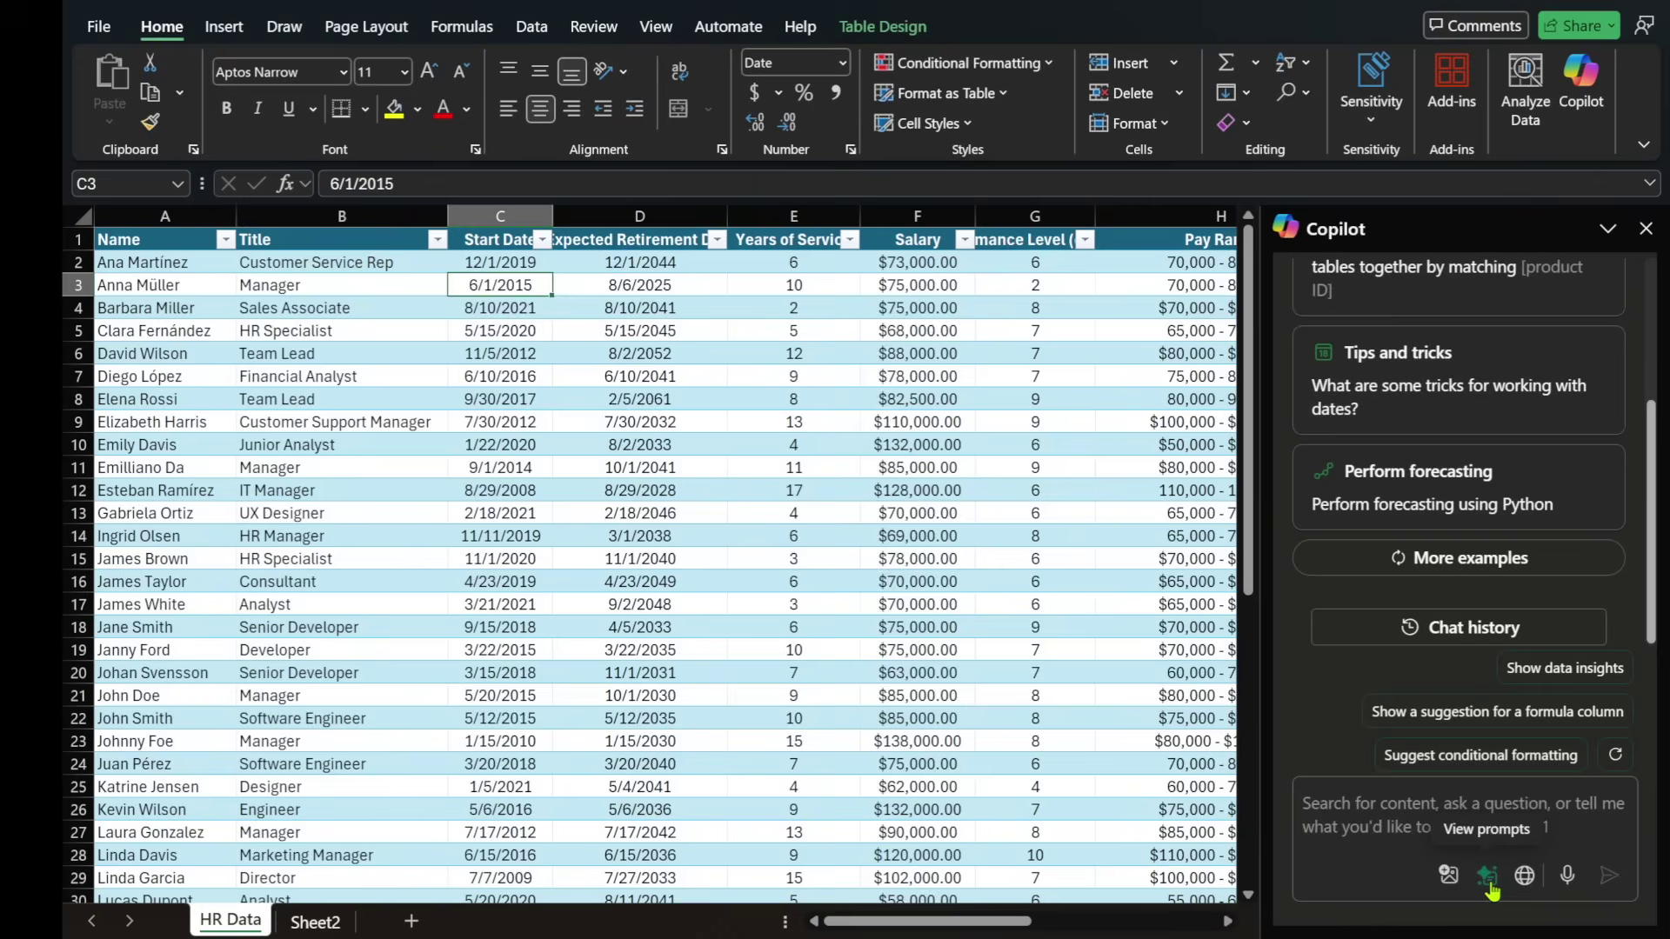
click(1488, 876)
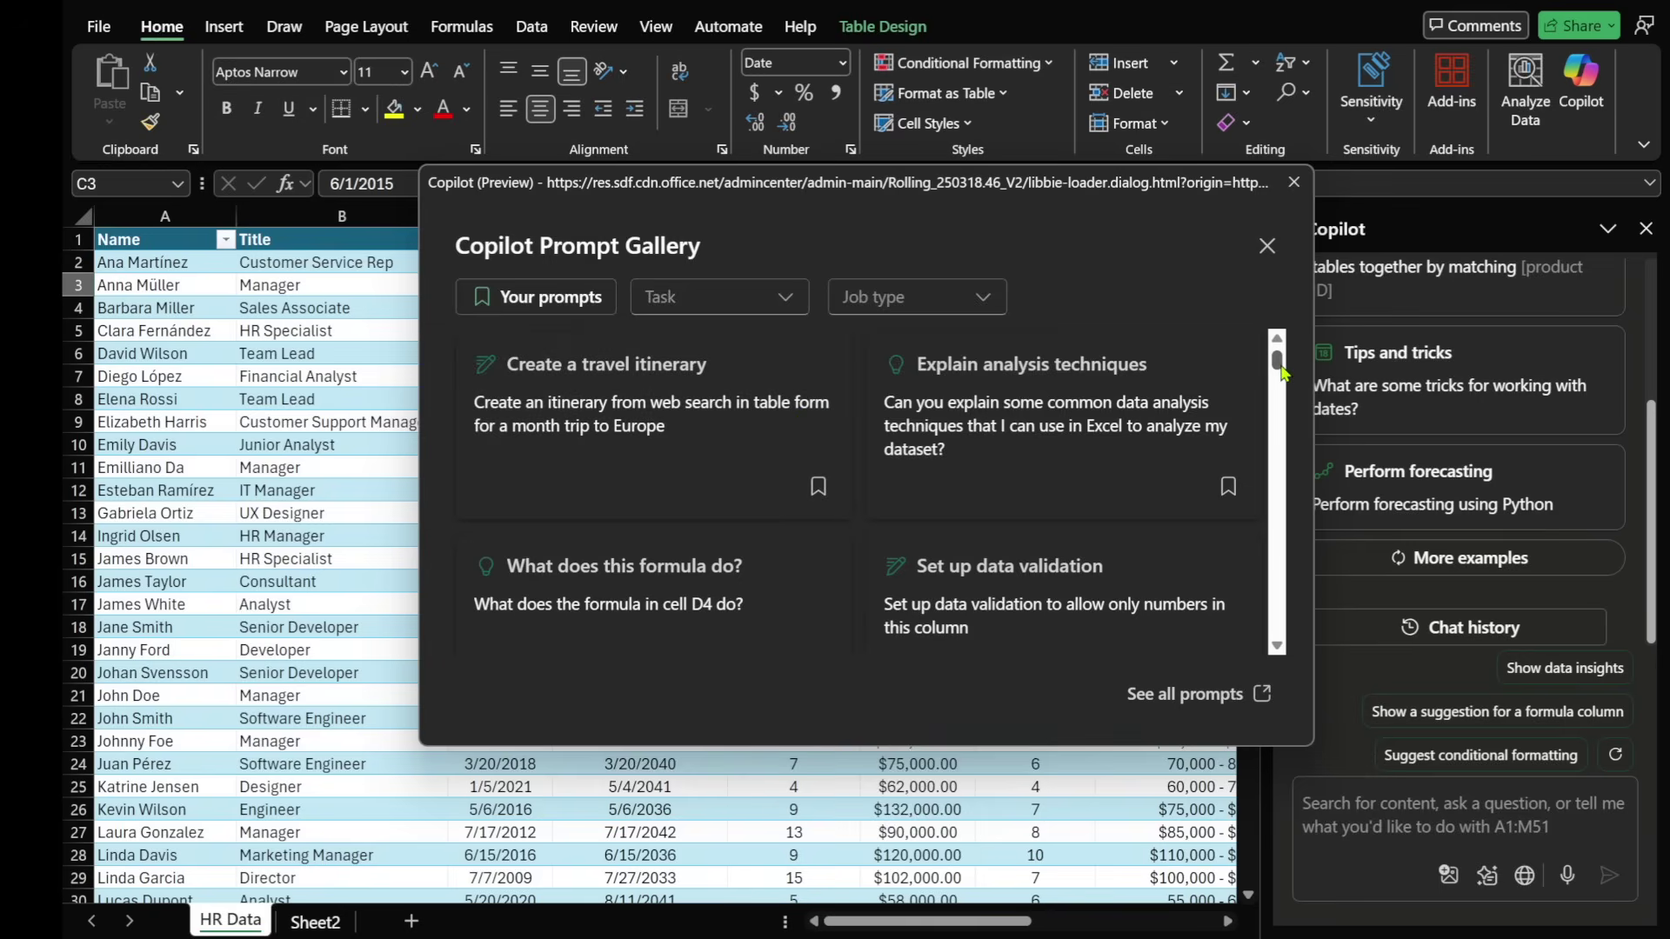
drag(1277, 365, 1278, 393)
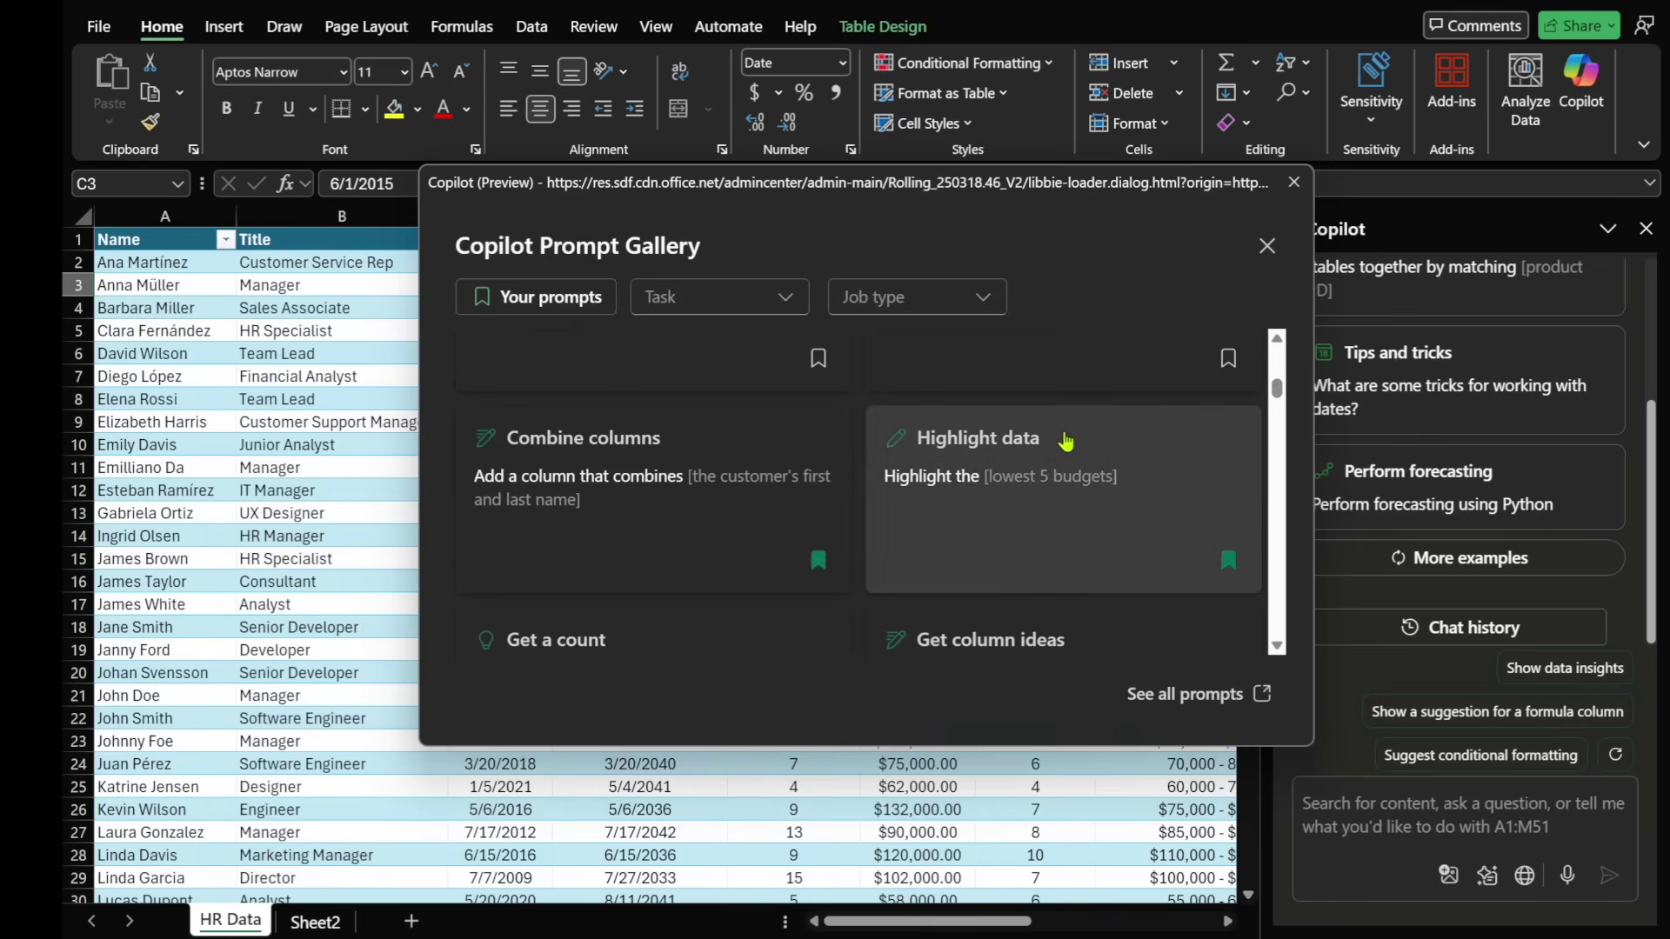
scroll(1055, 522, down, 3)
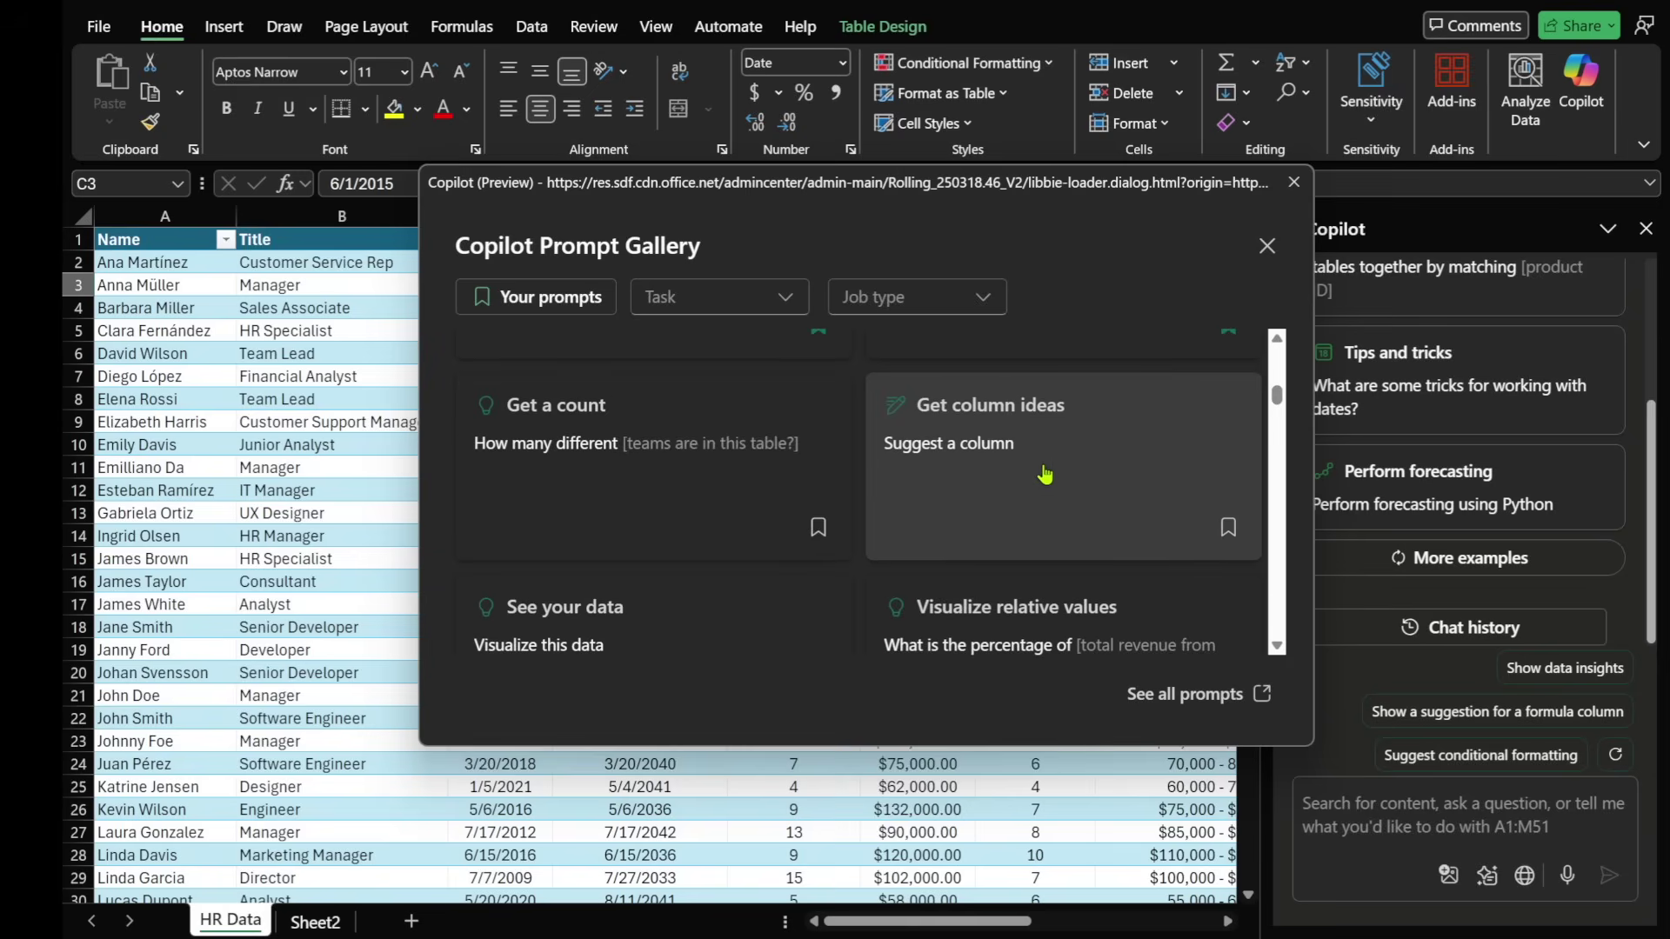
scroll(1048, 471, down, 3)
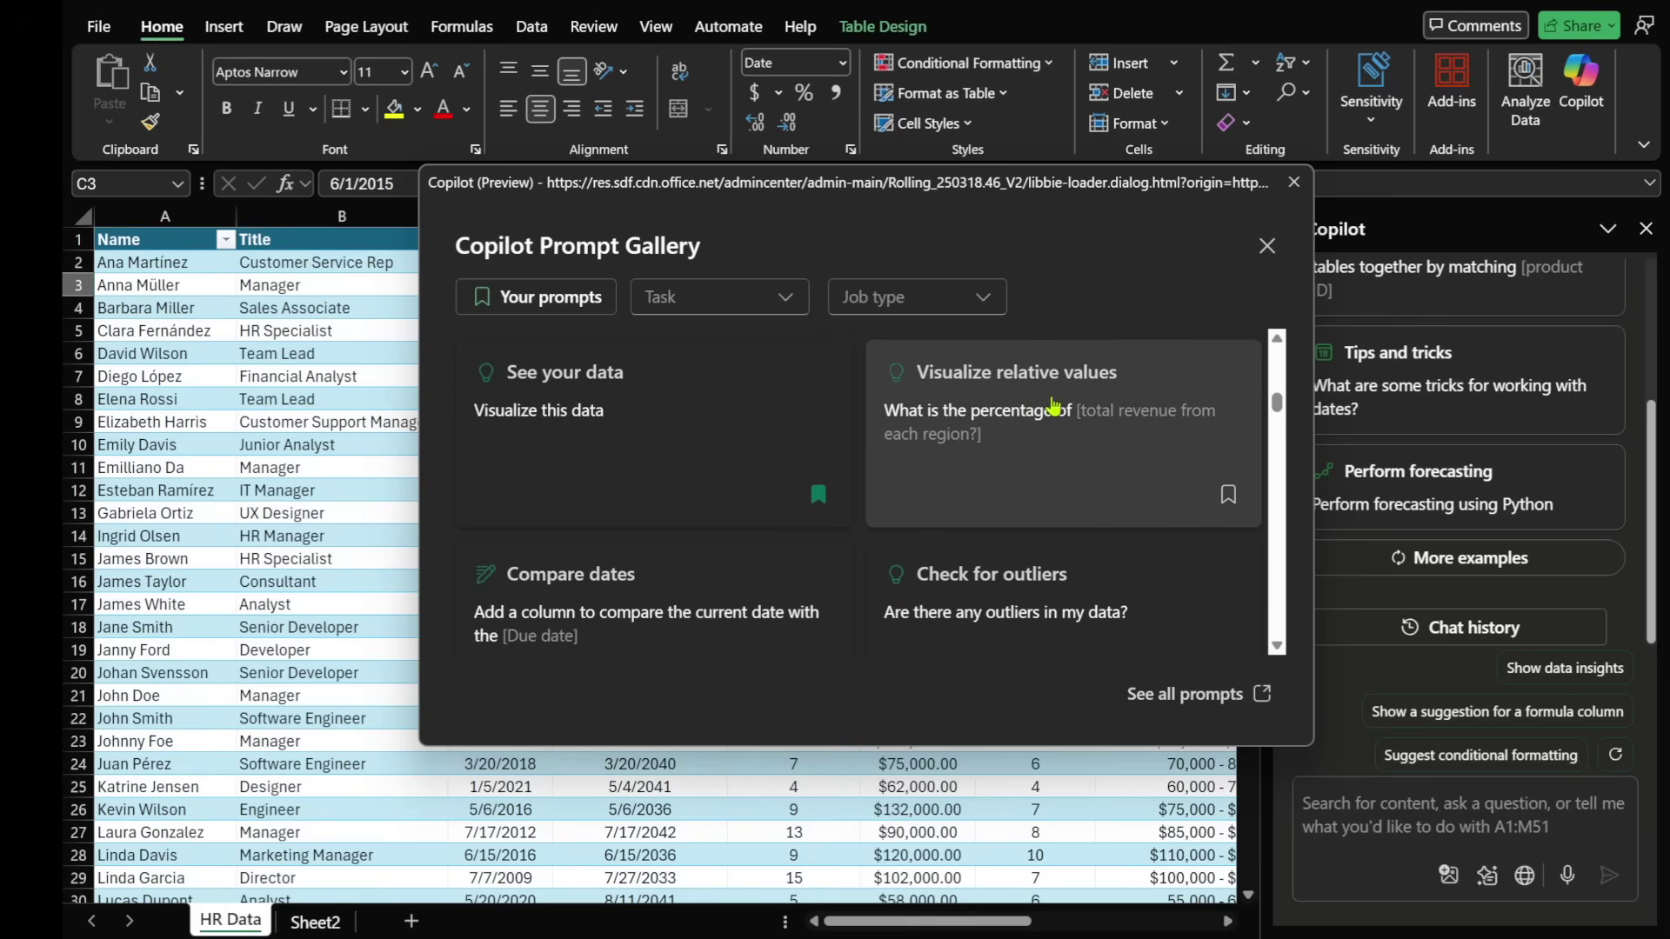
scroll(1098, 400, down, 4)
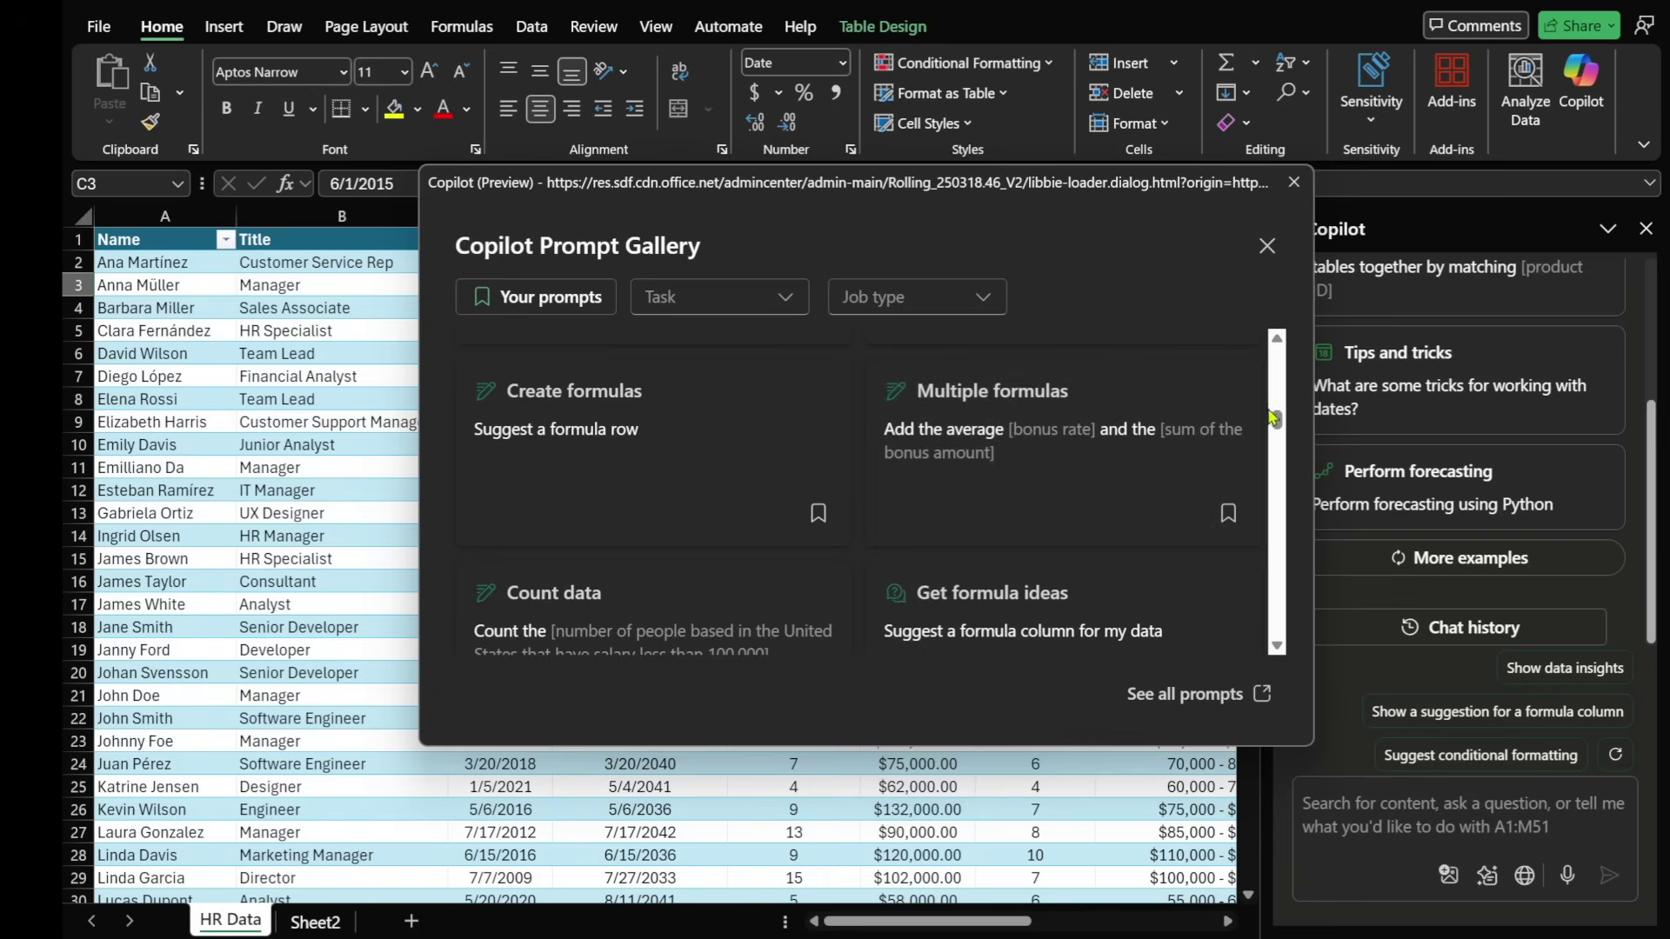
drag(1277, 428, 1295, 511)
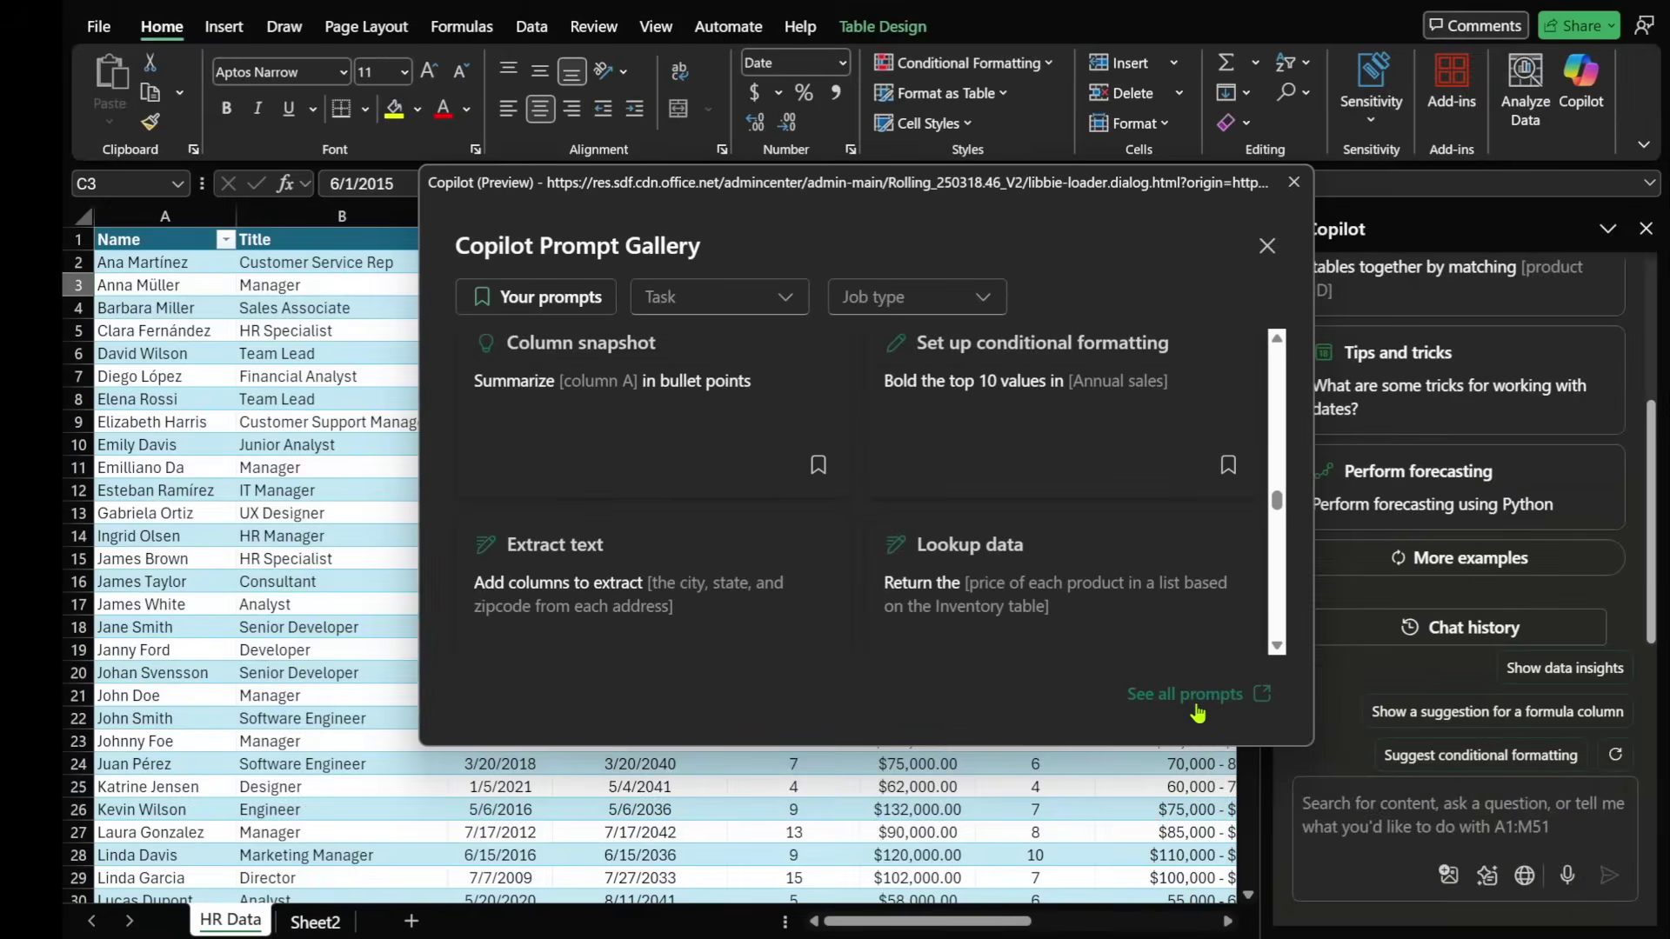
click(1196, 706)
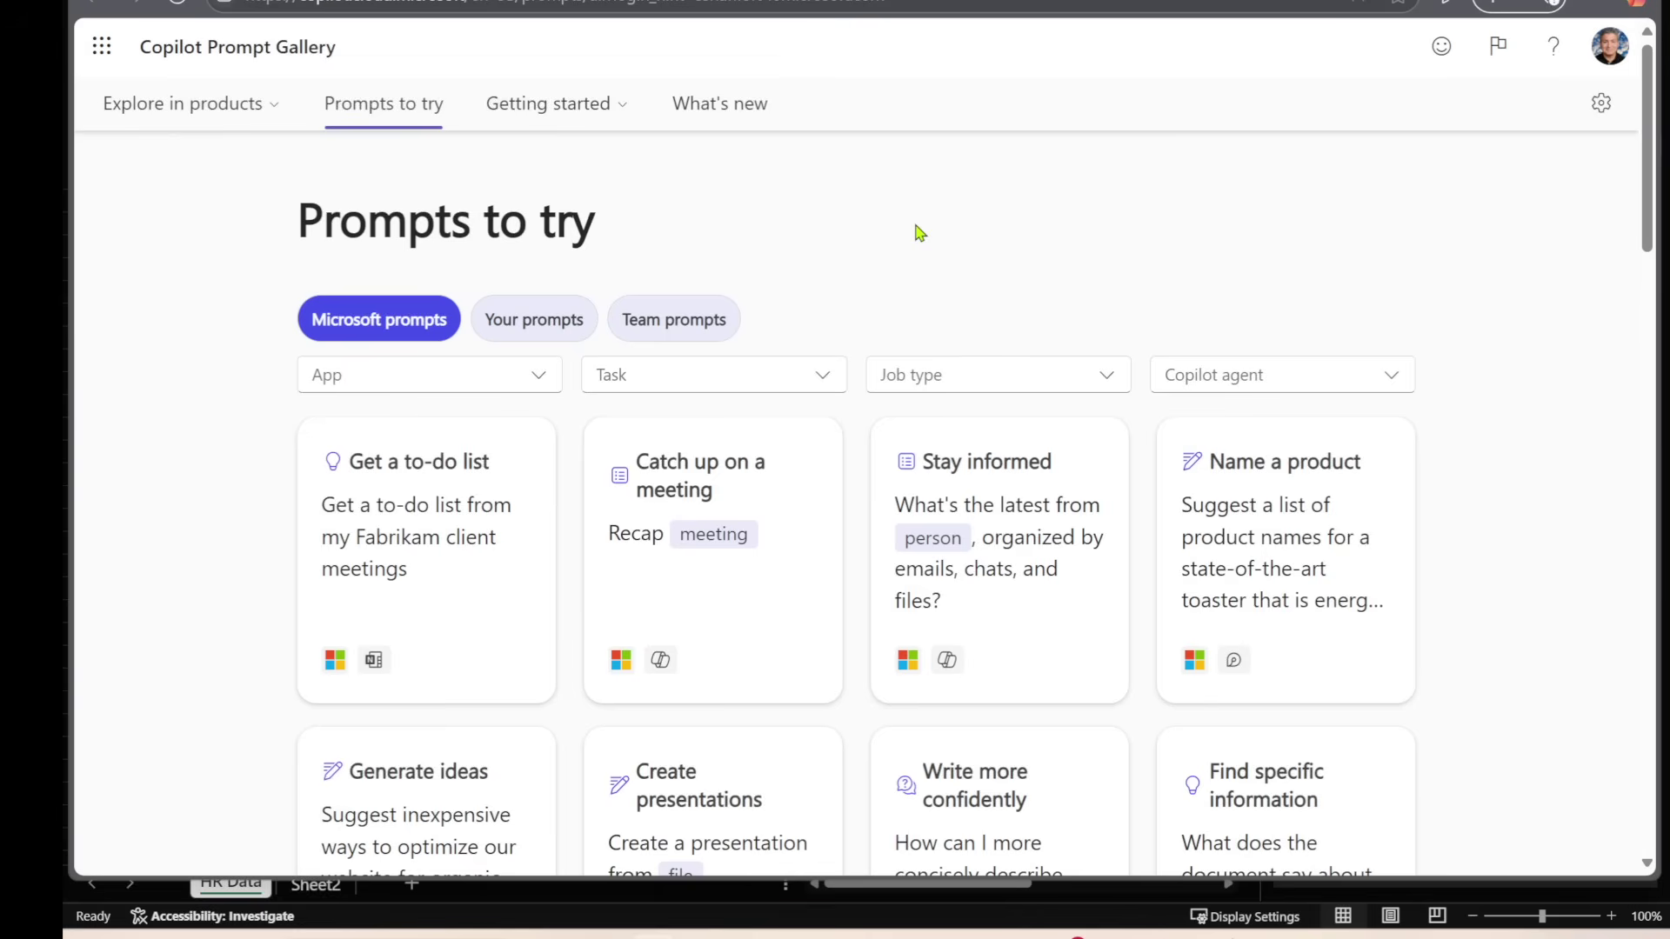
- Filter the web prompt gallery's App list to show Excel prompts only
click(529, 376)
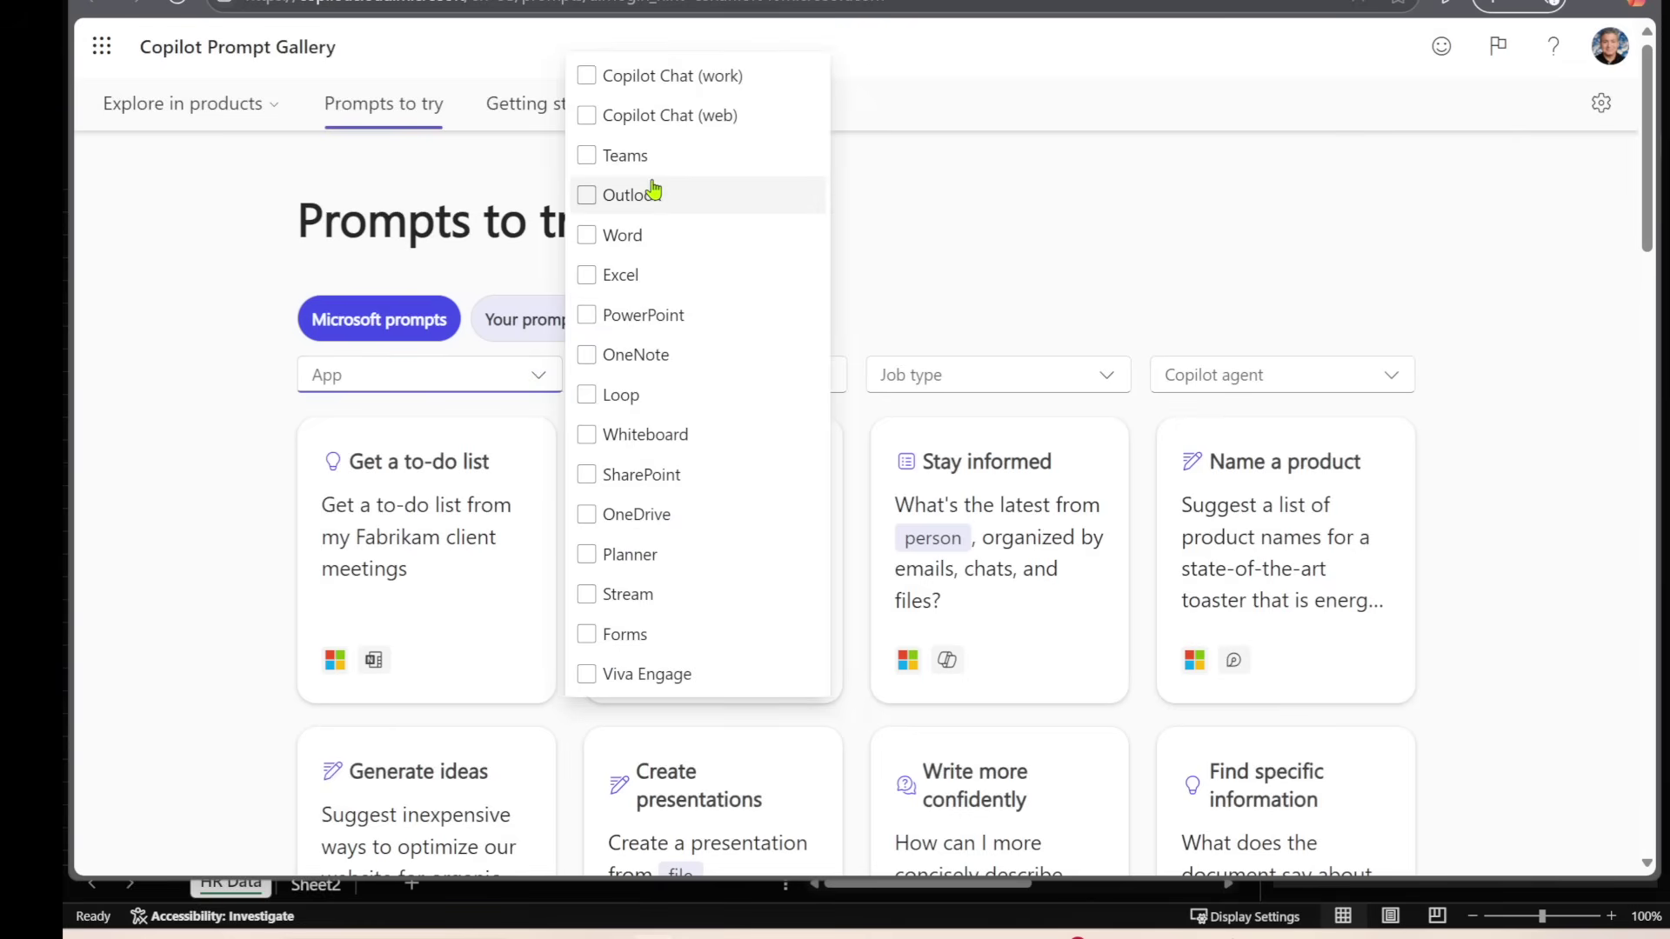
click(956, 183)
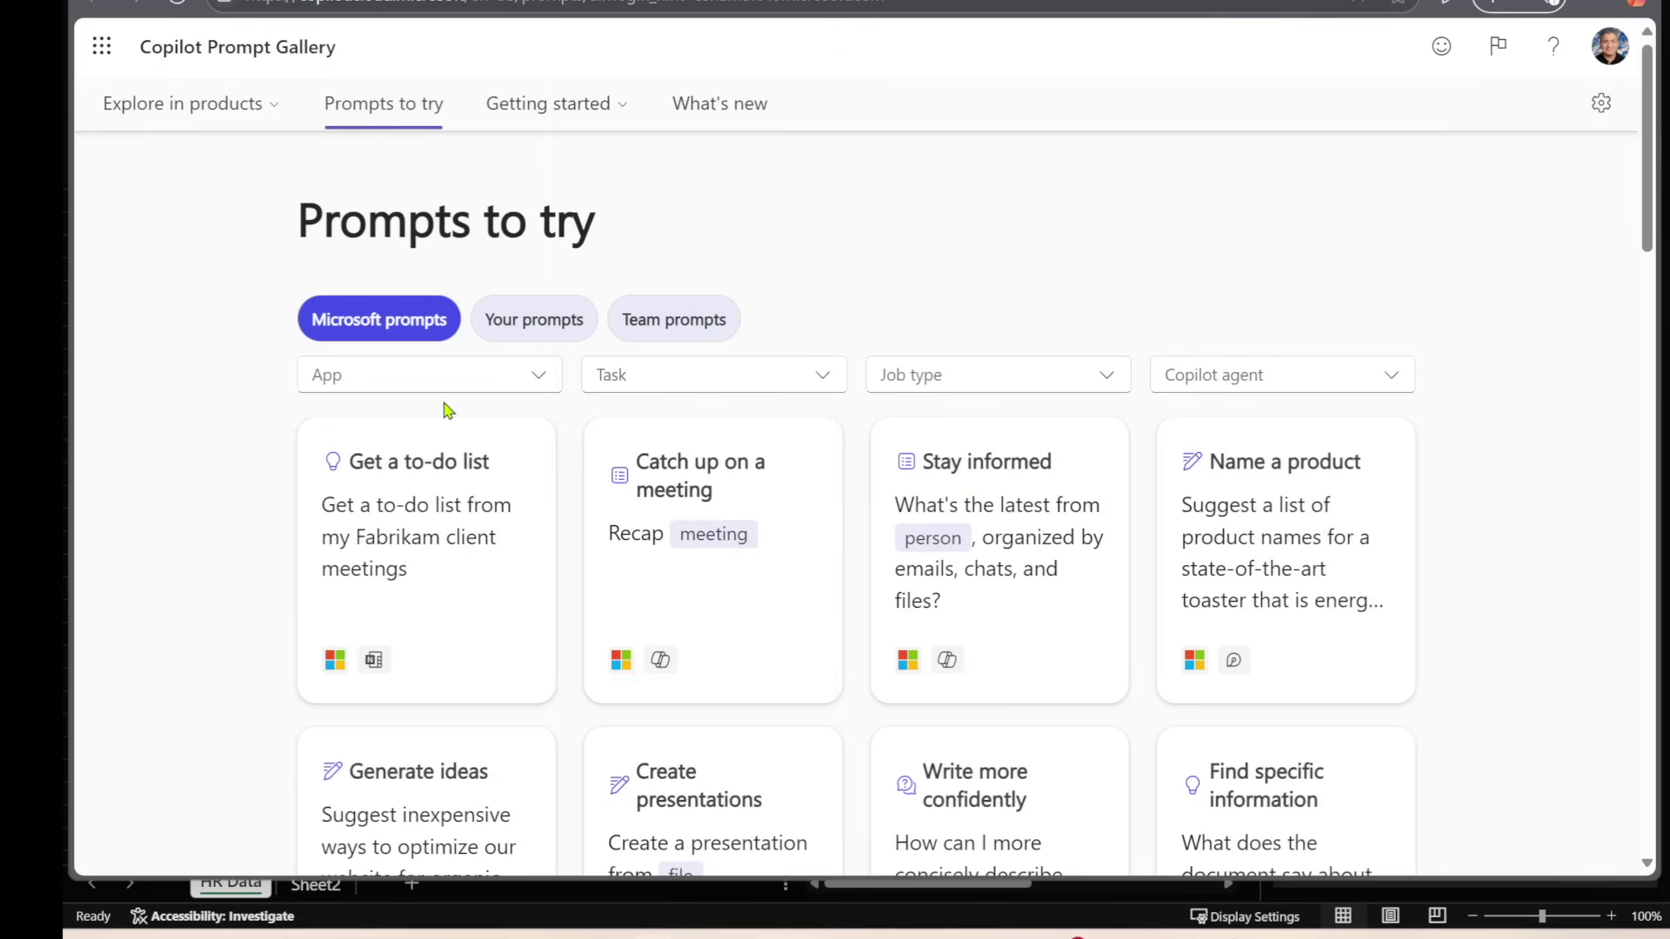
drag(309, 402, 592, 400)
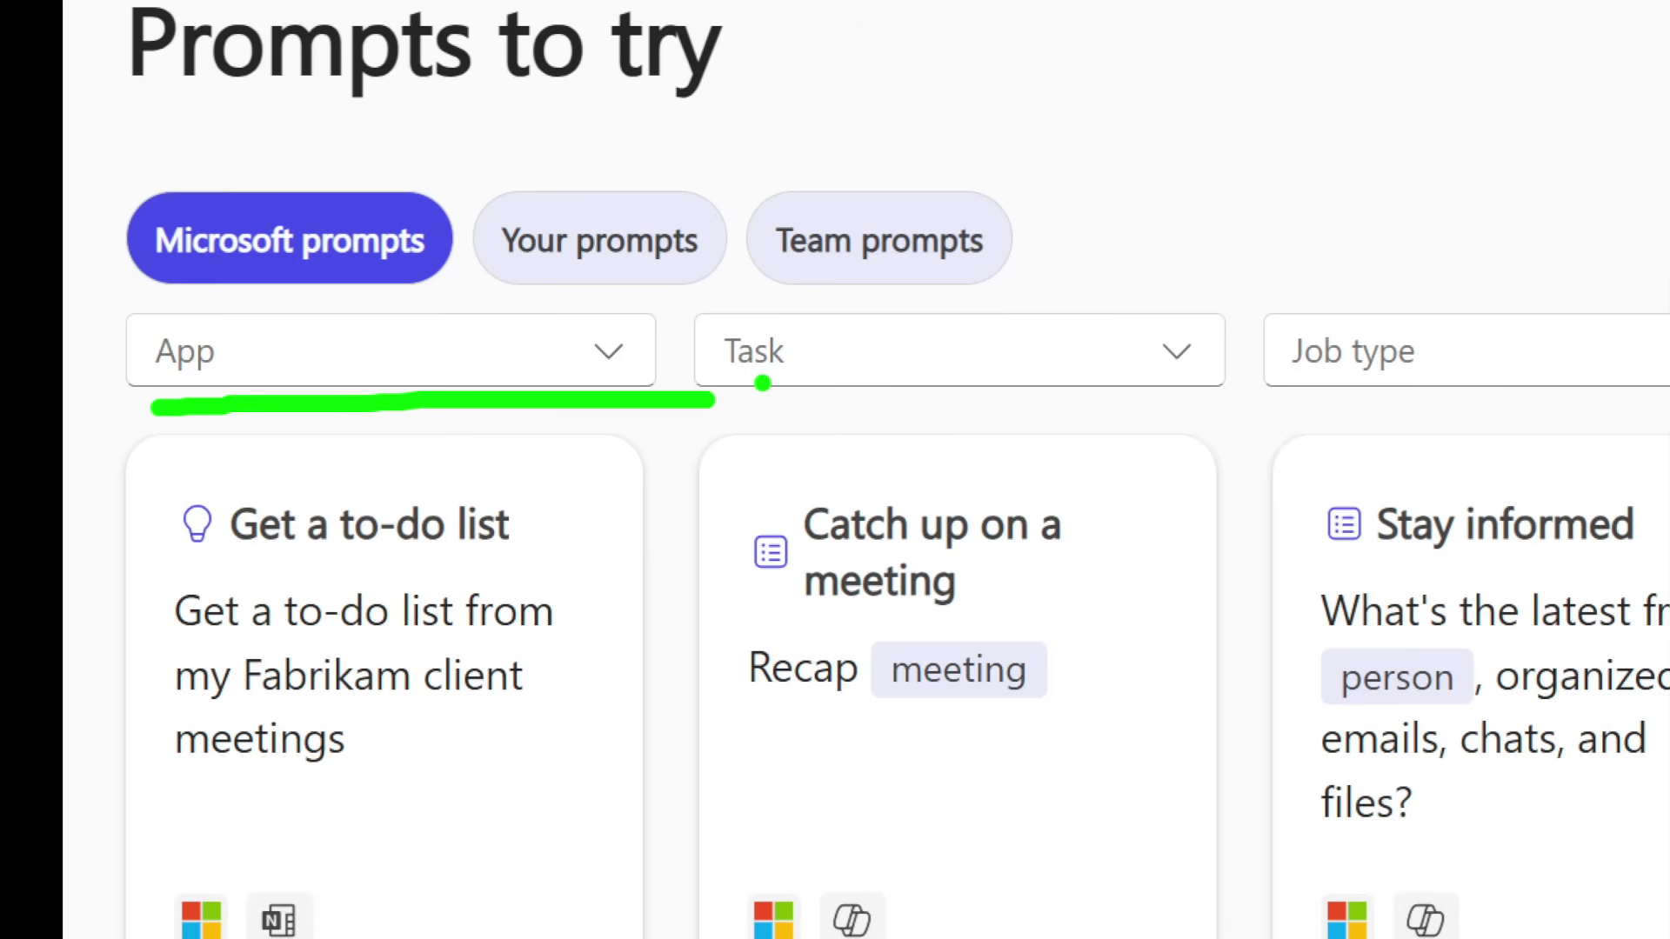
drag(739, 409, 1546, 395)
click(608, 351)
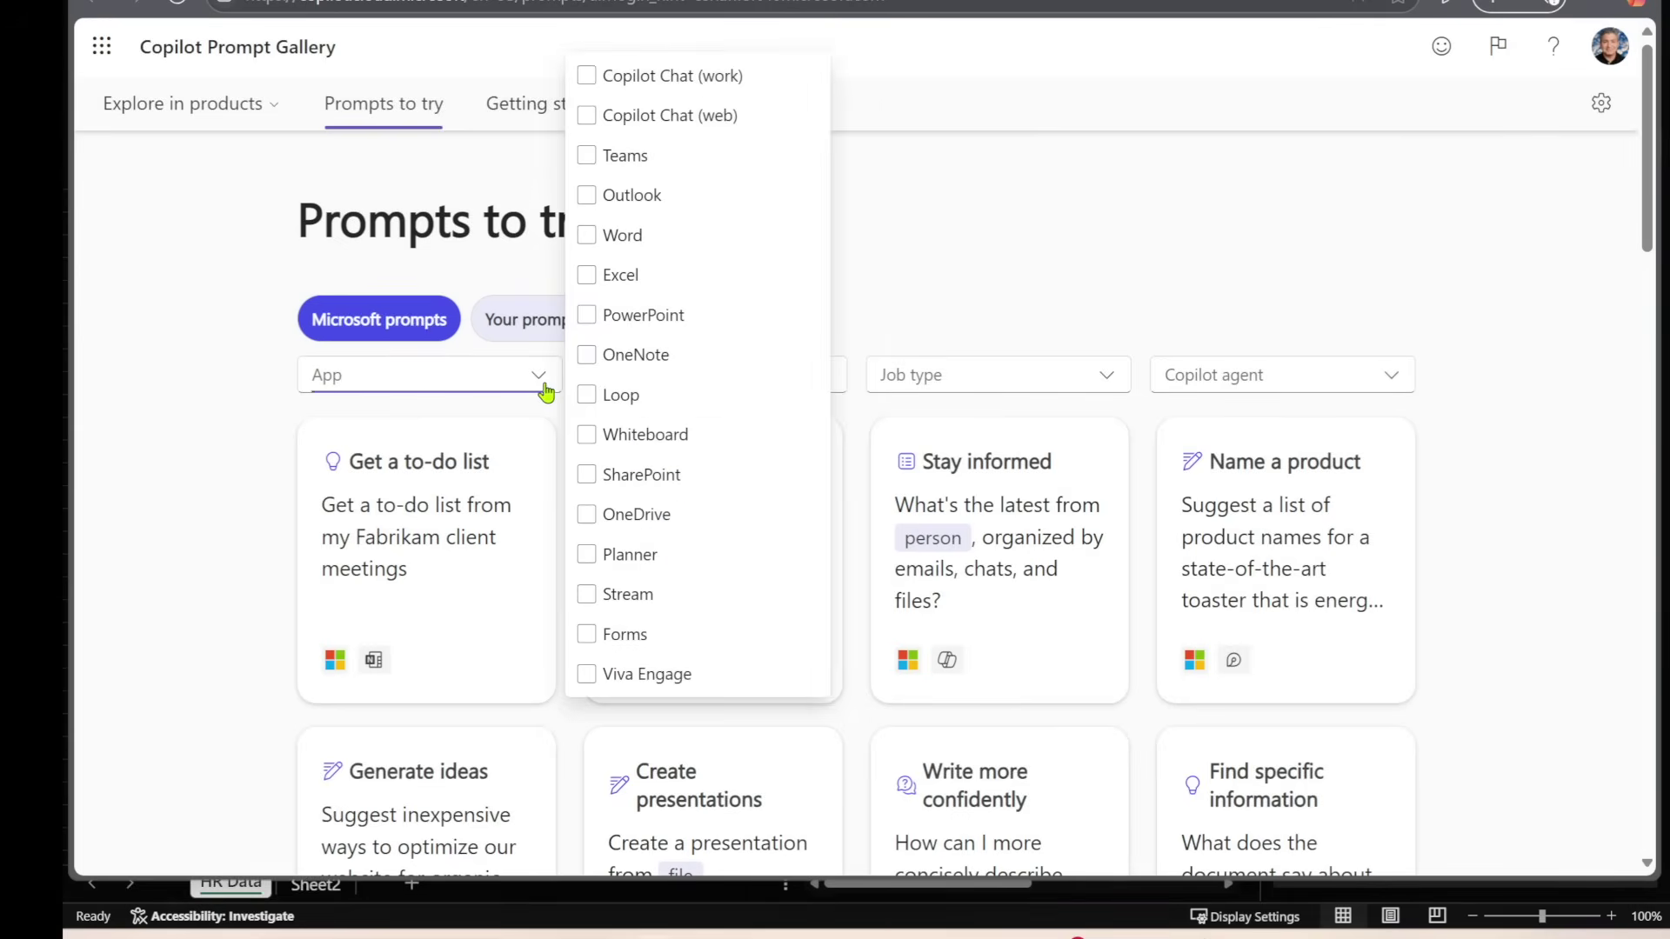
click(588, 274)
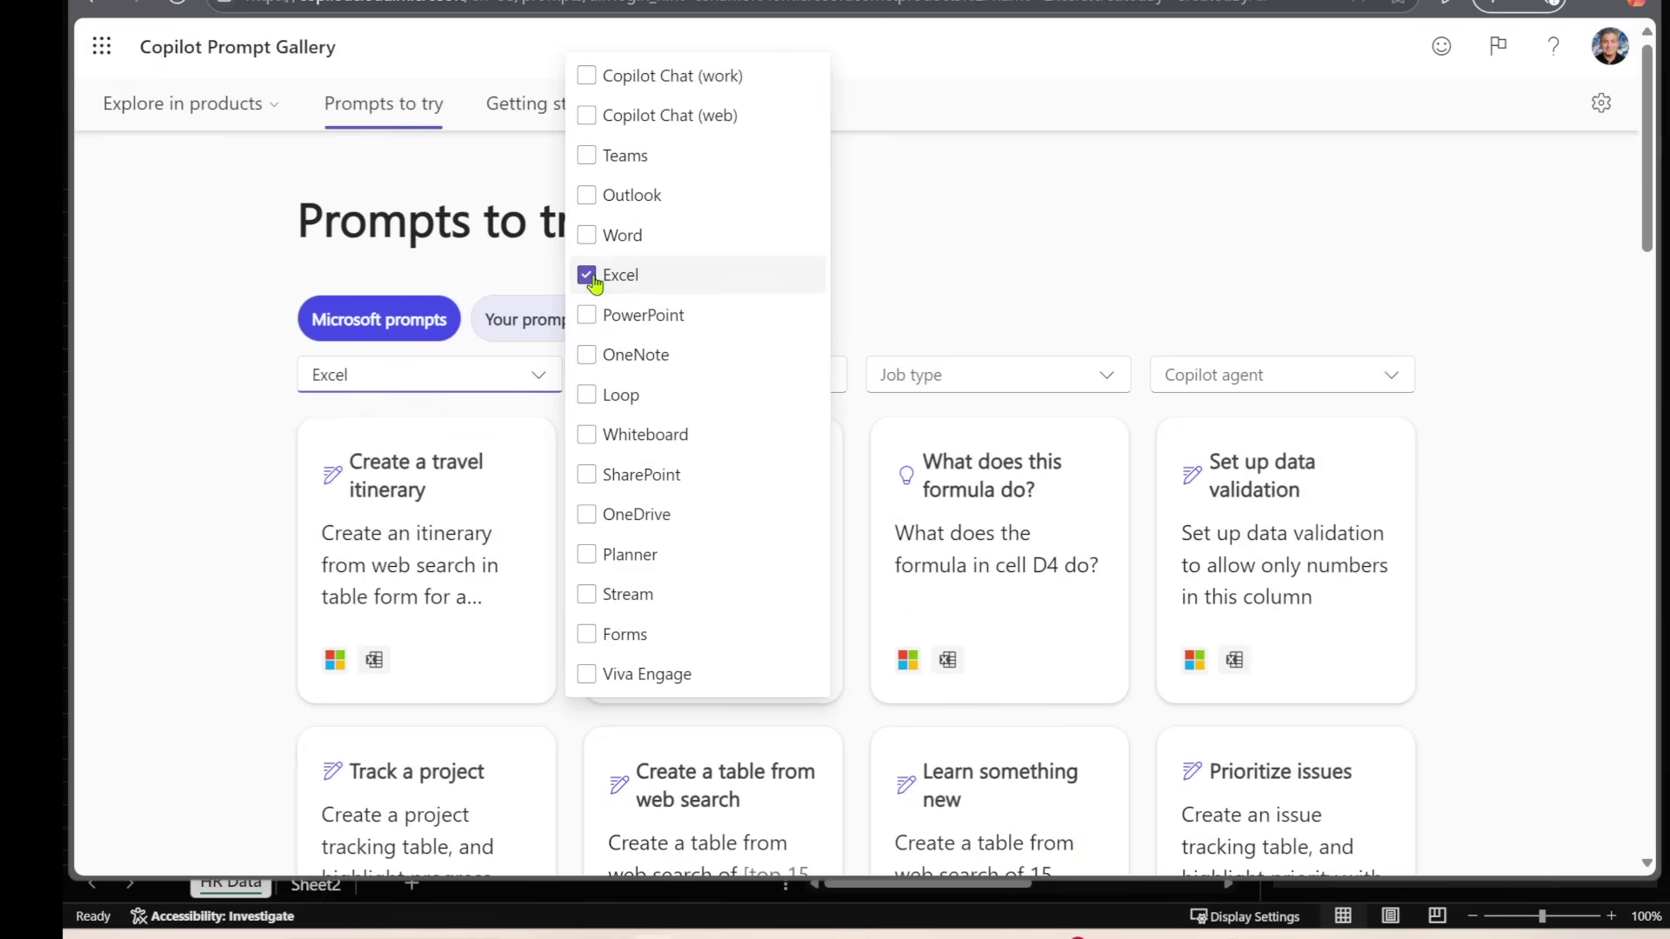
click(983, 283)
- Load two more batches of Excel prompt cards with Show more
scroll(849, 426, down, 6)
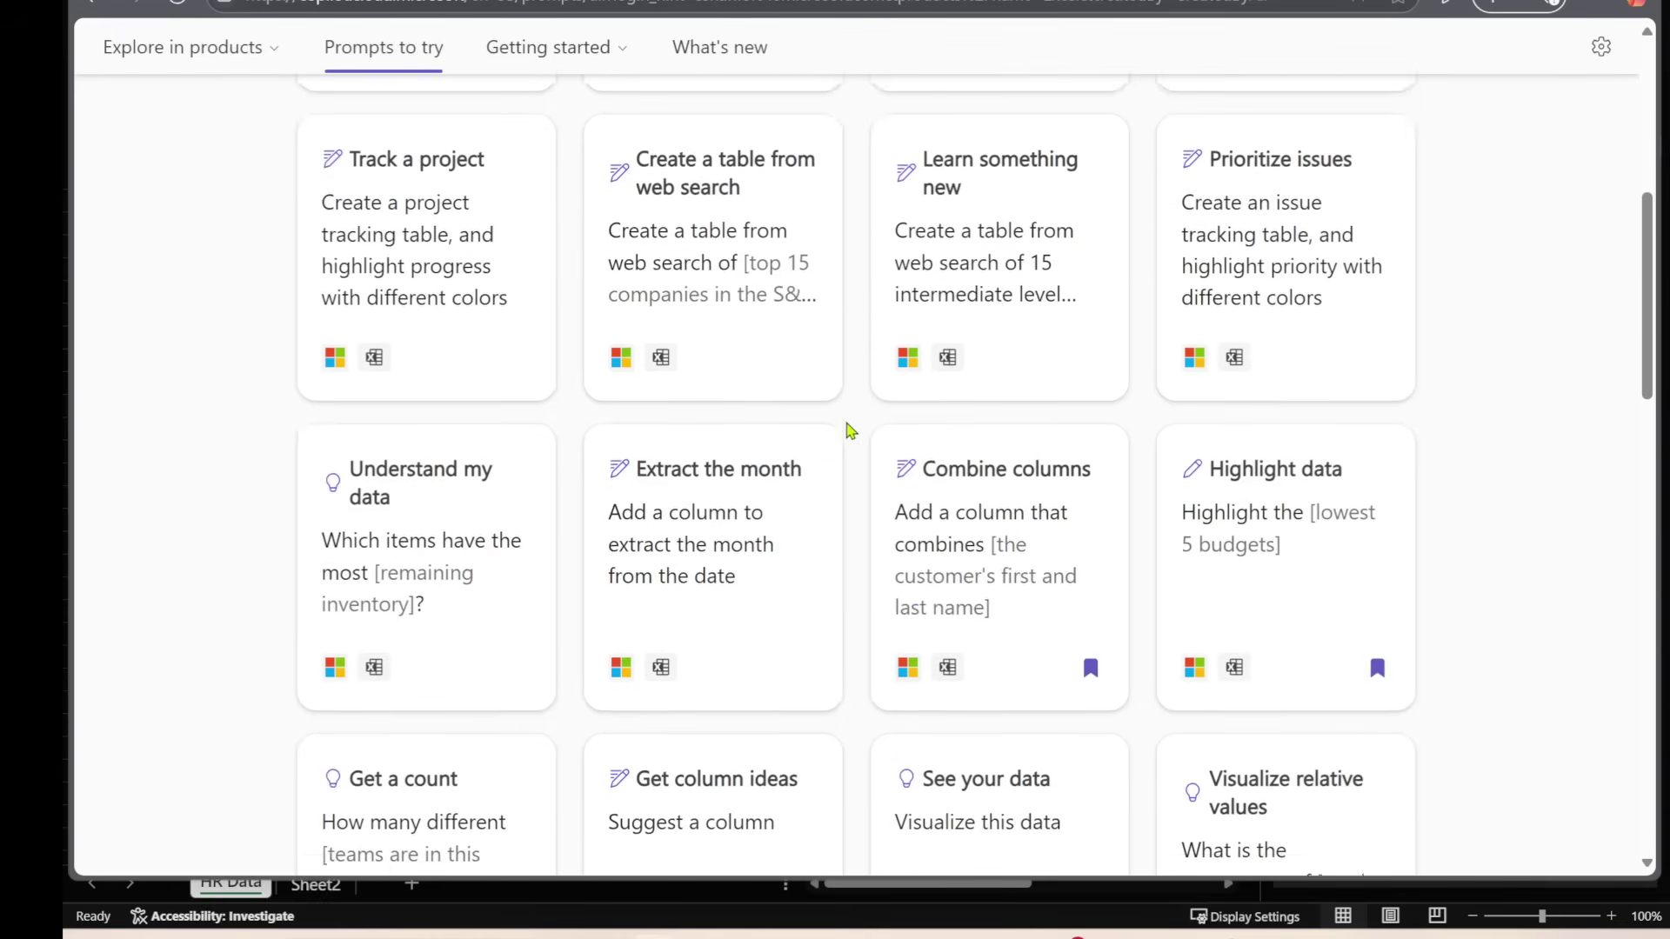
scroll(850, 430, down, 5)
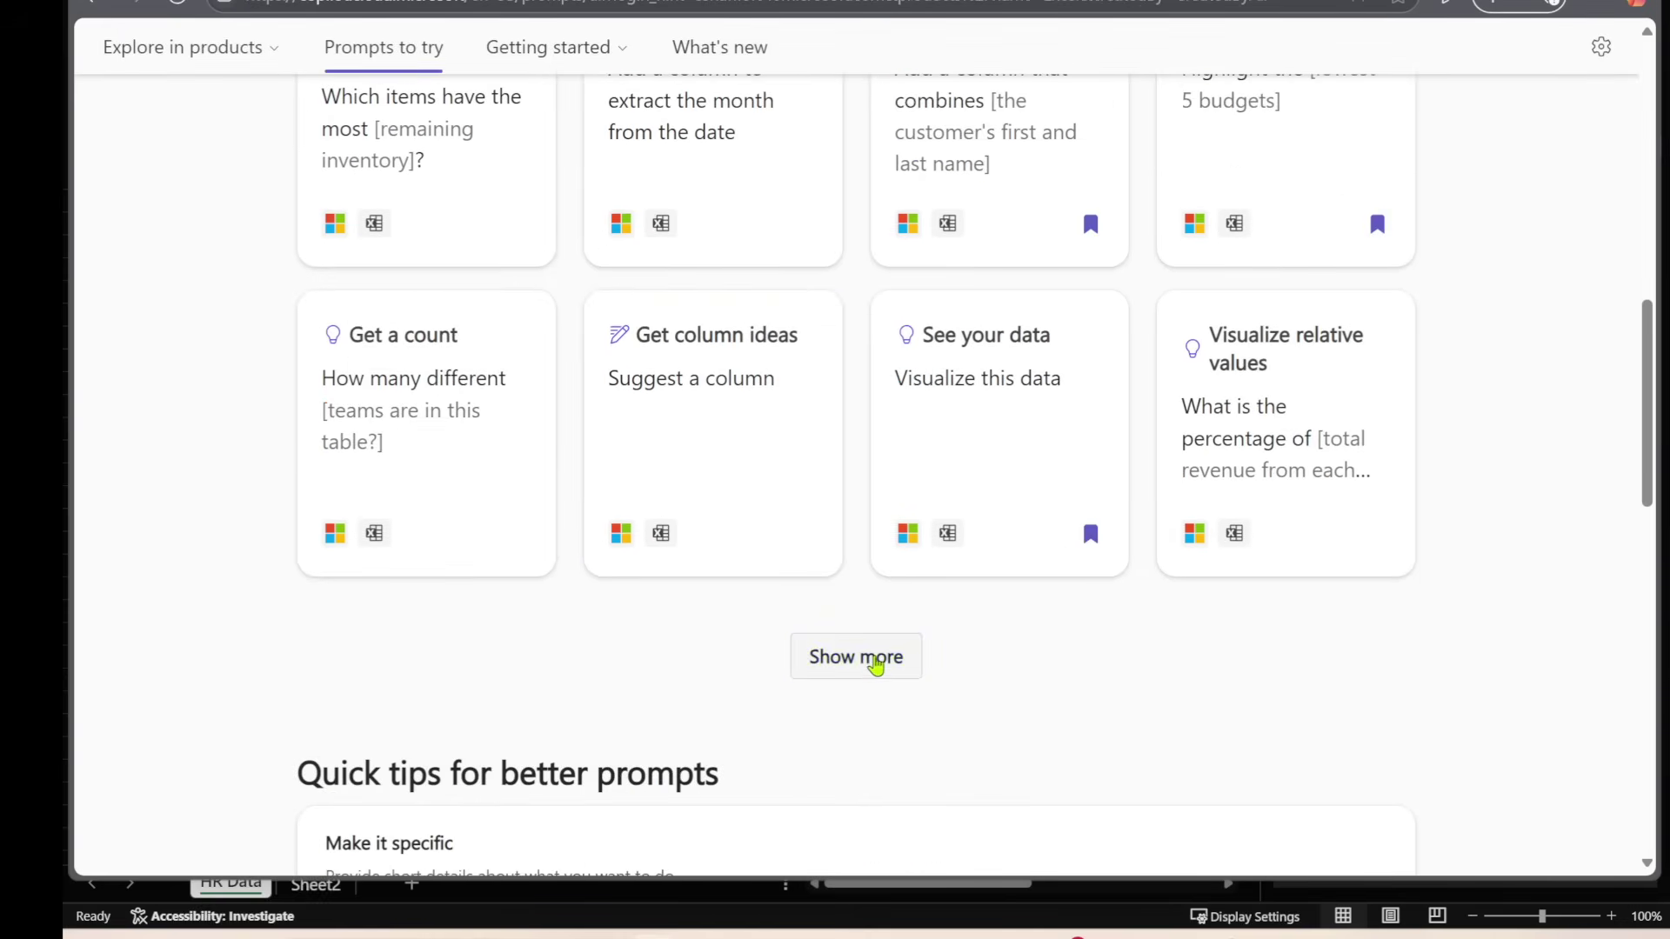
click(876, 666)
scroll(916, 429, down, 8)
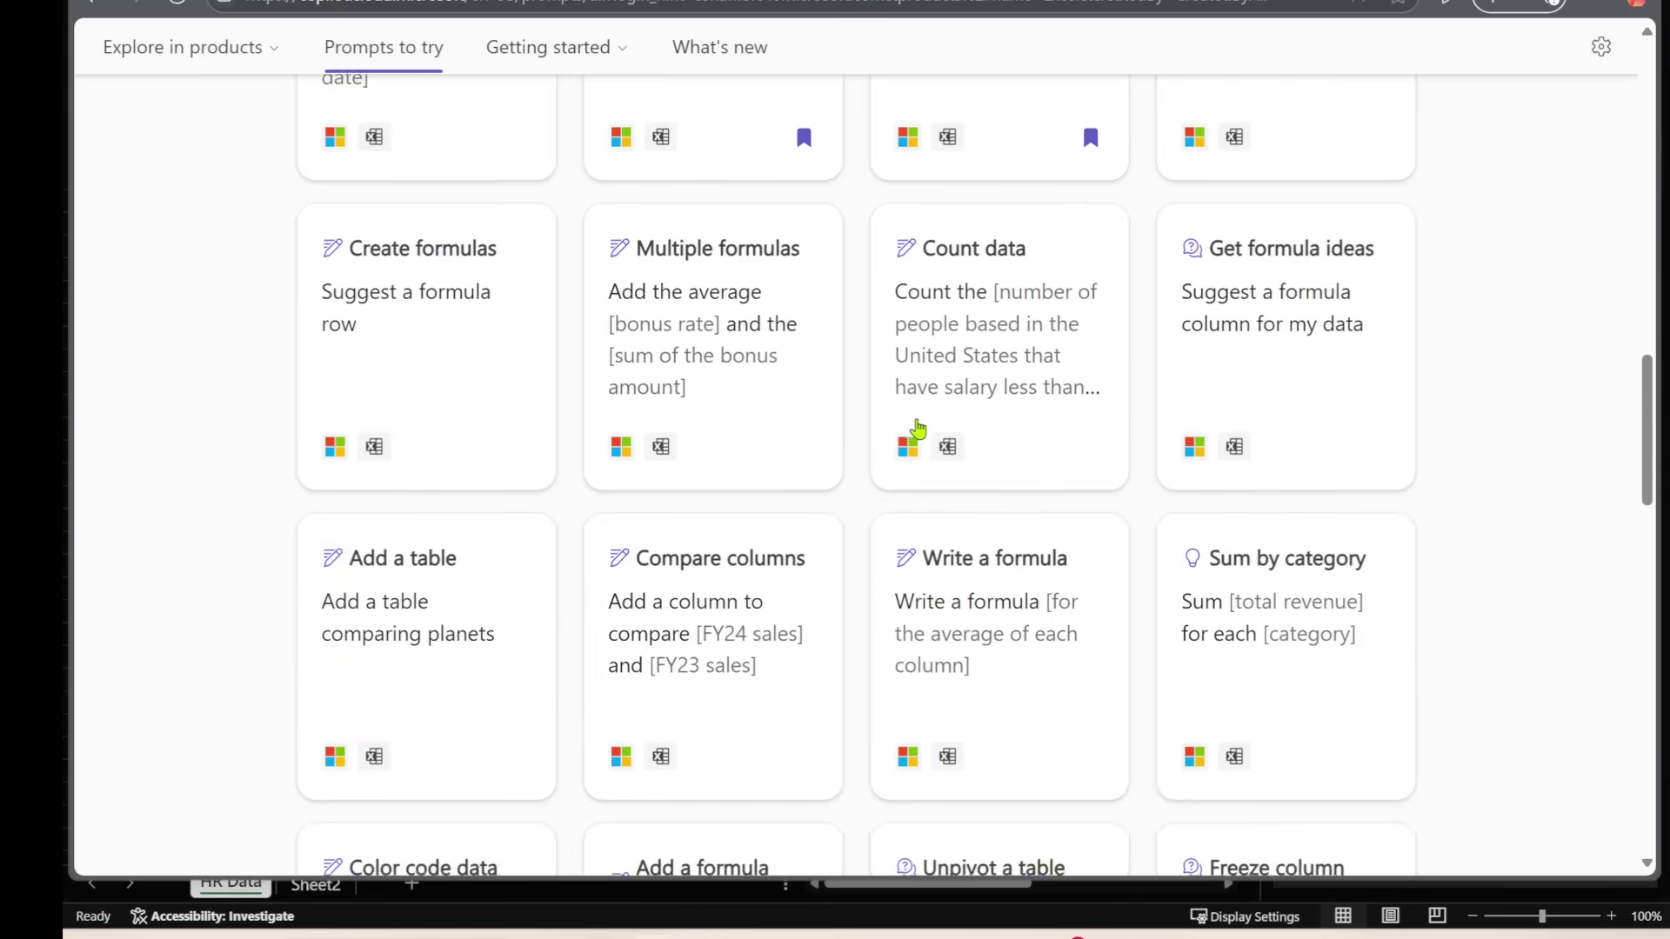
scroll(916, 428, down, 8)
click(861, 494)
scroll(905, 400, down, 8)
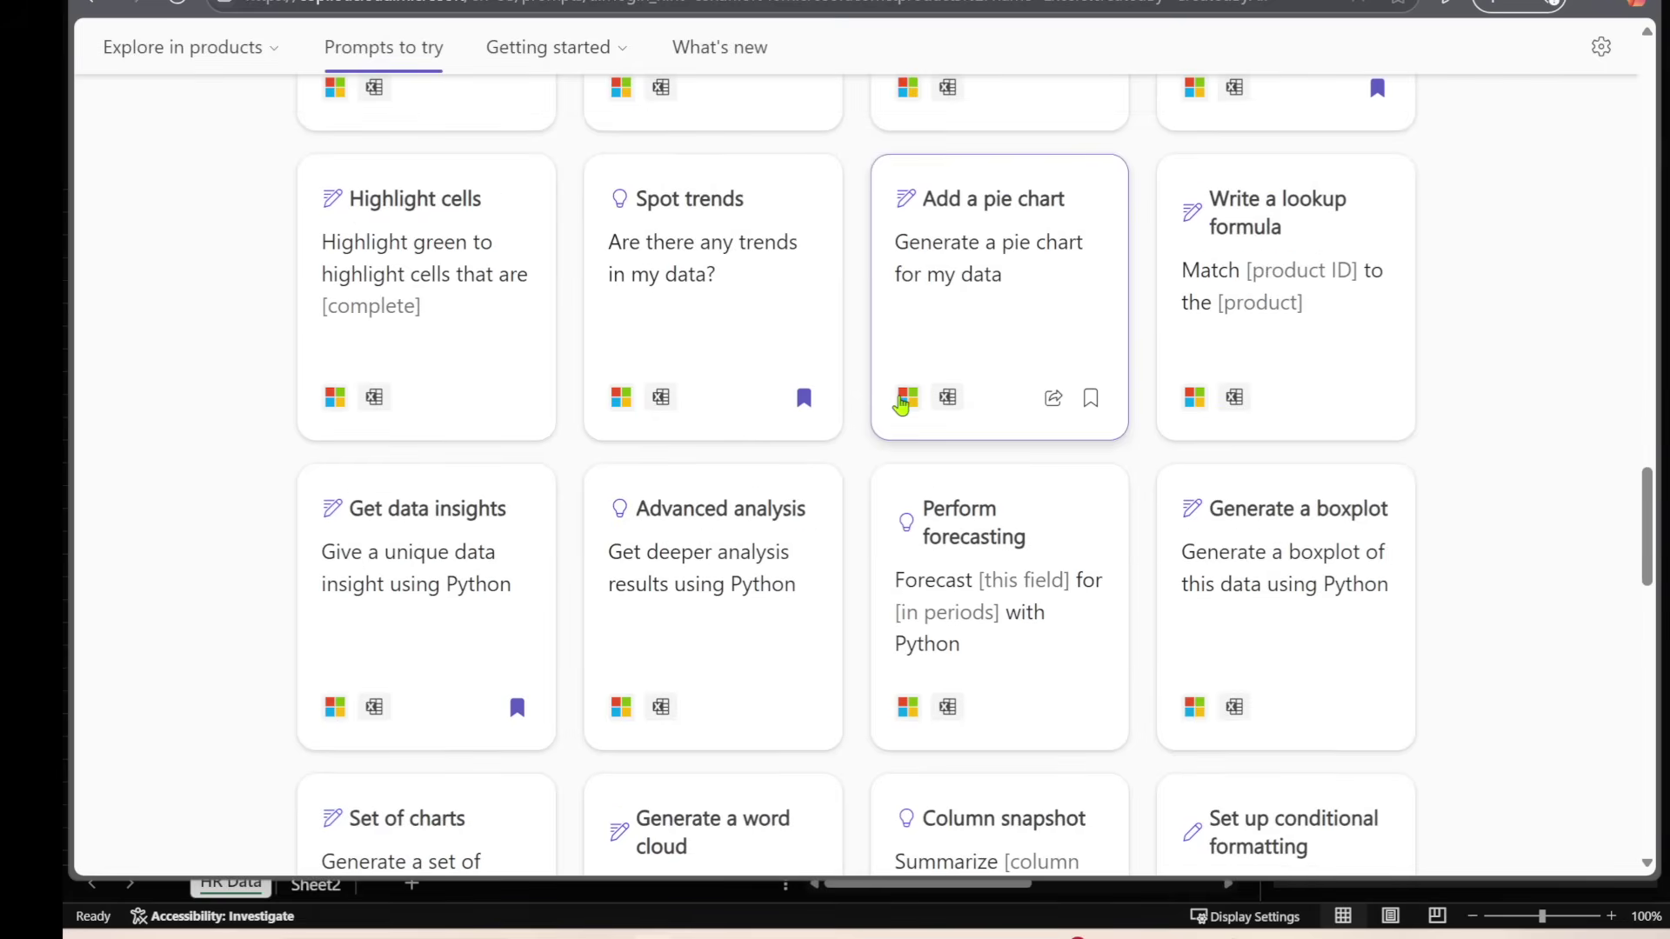
scroll(900, 405, down, 4)
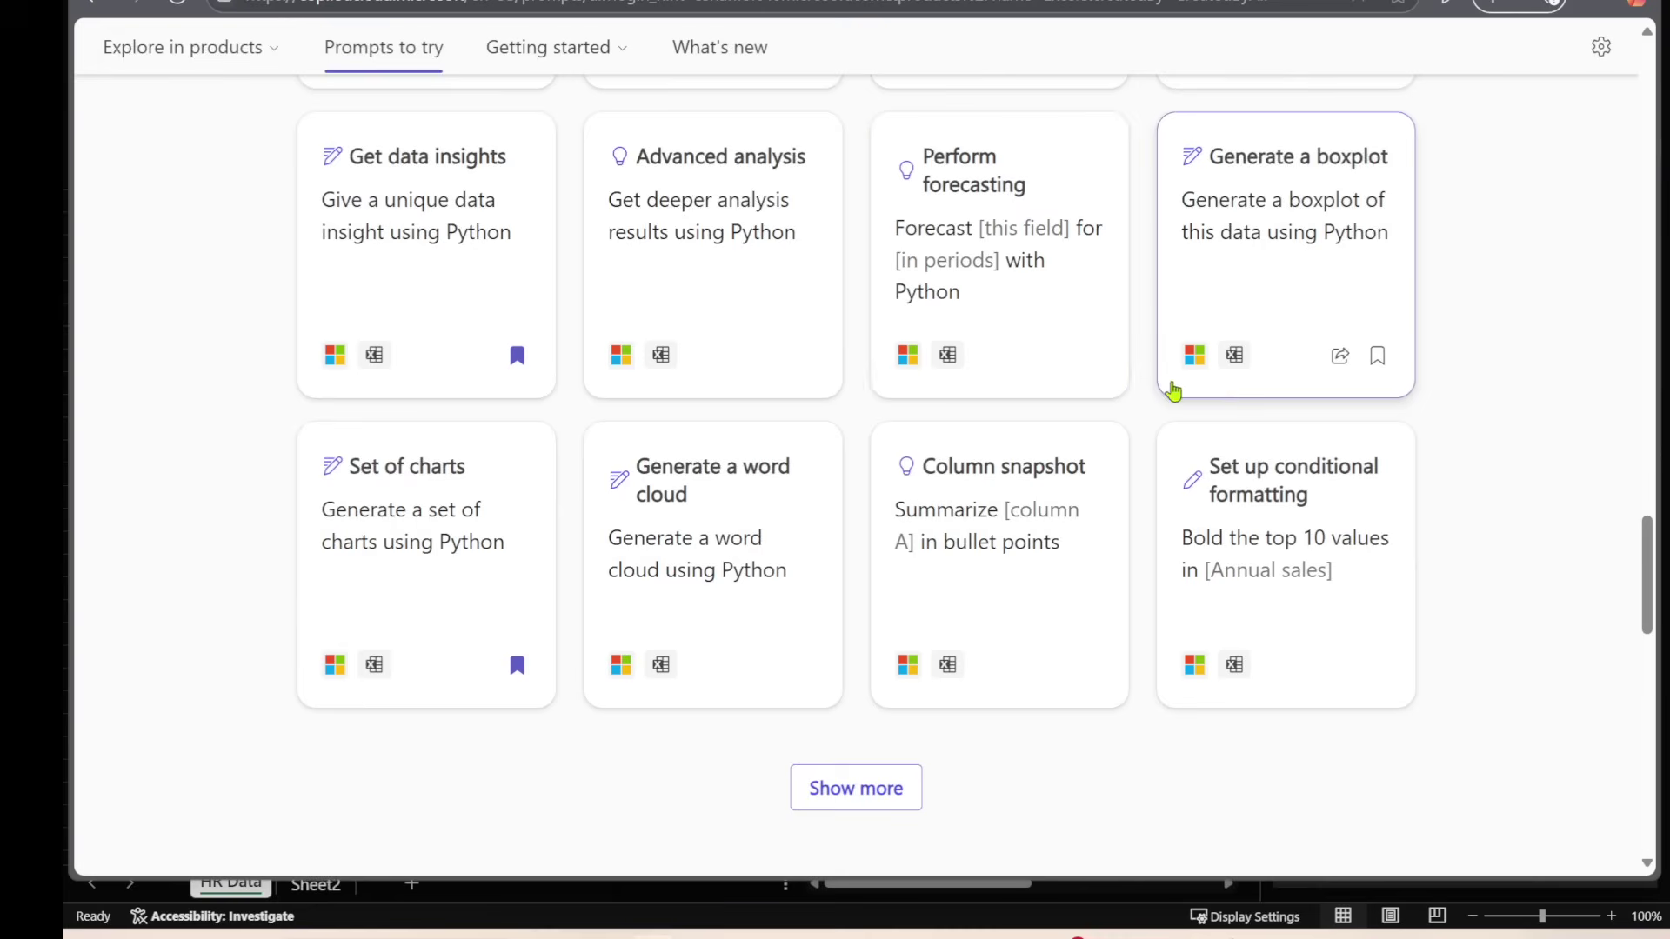
- Bookmark the Perform forecasting prompt and return to the top of the gallery
click(1089, 358)
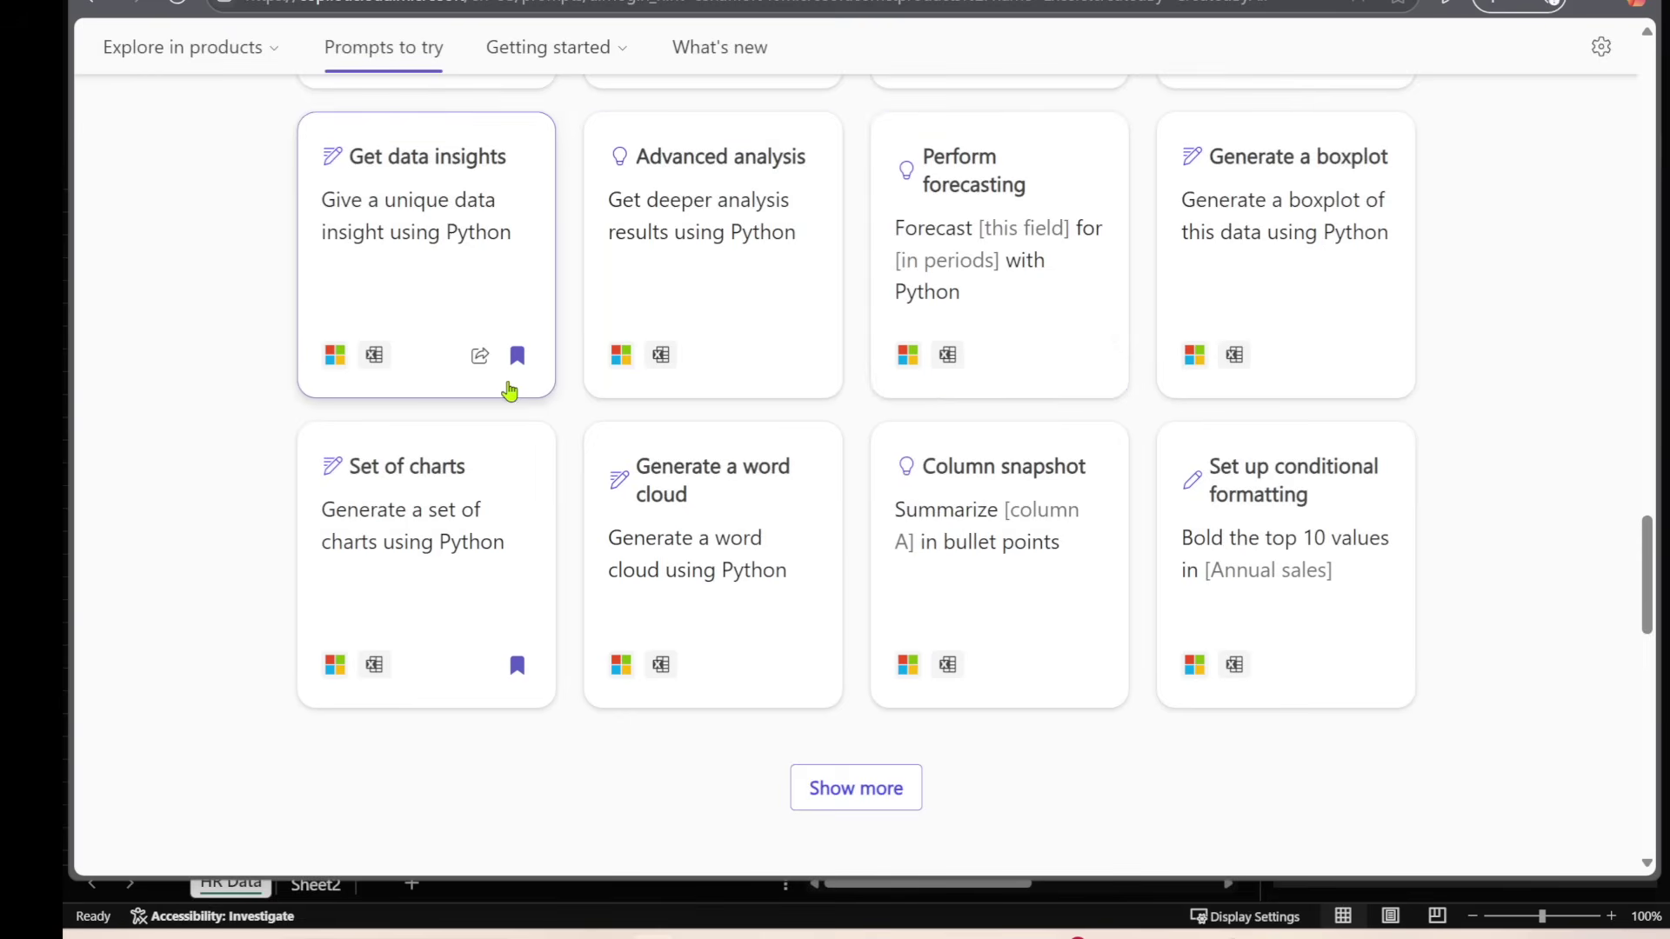
scroll(853, 585, up, 12)
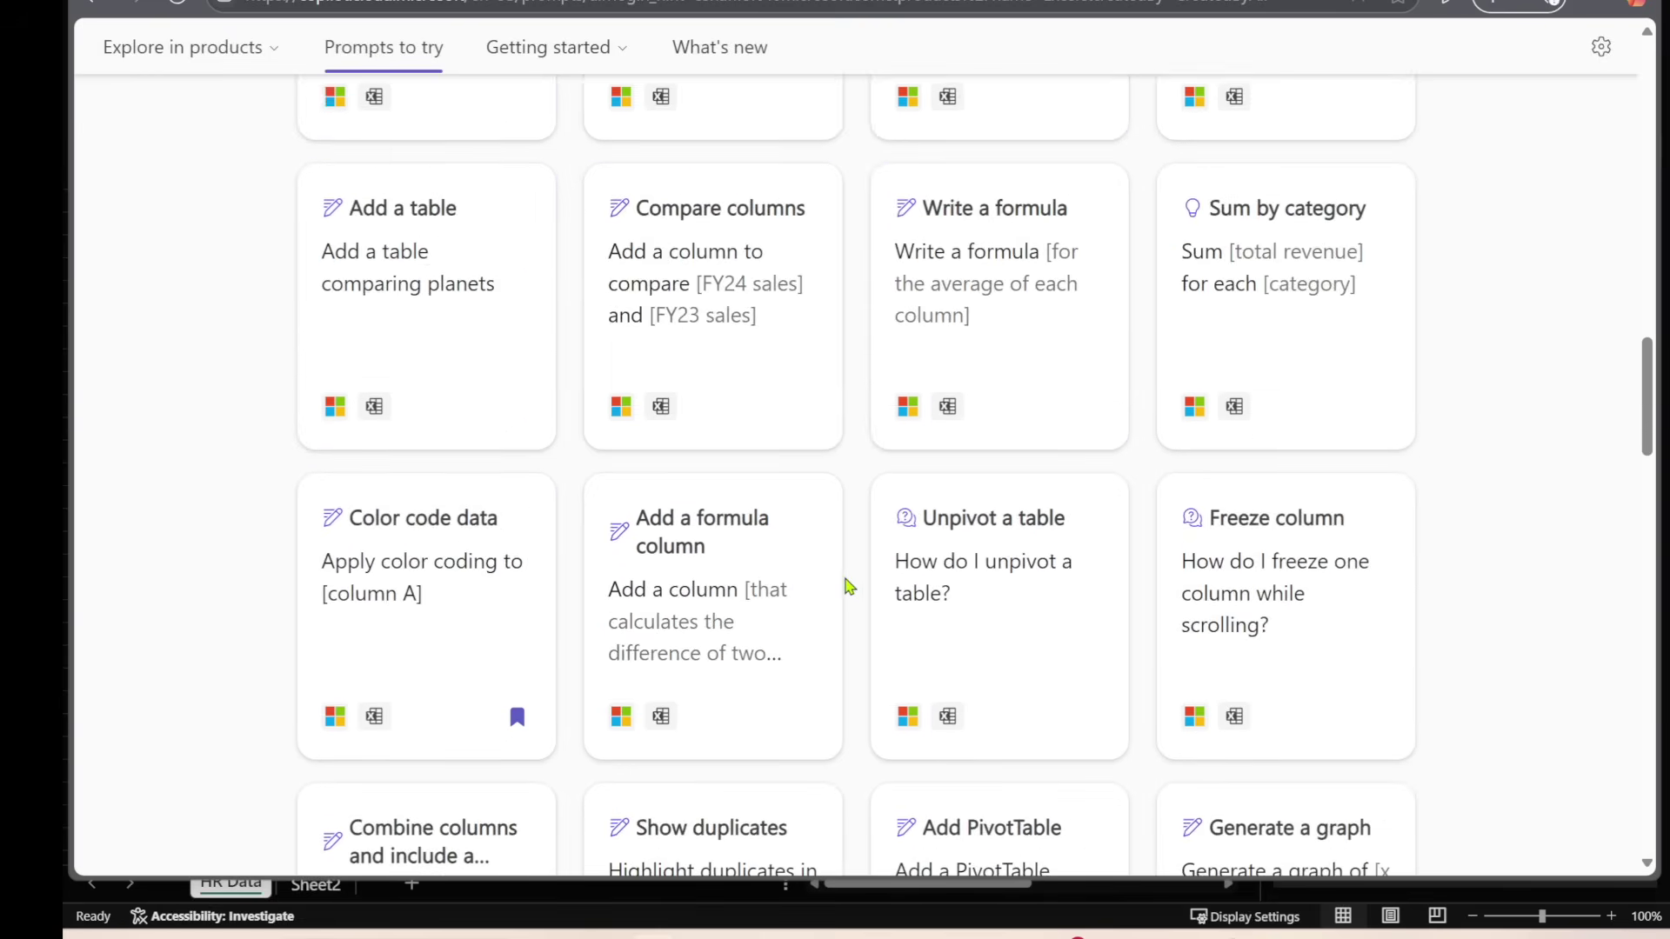
scroll(848, 585, up, 18)
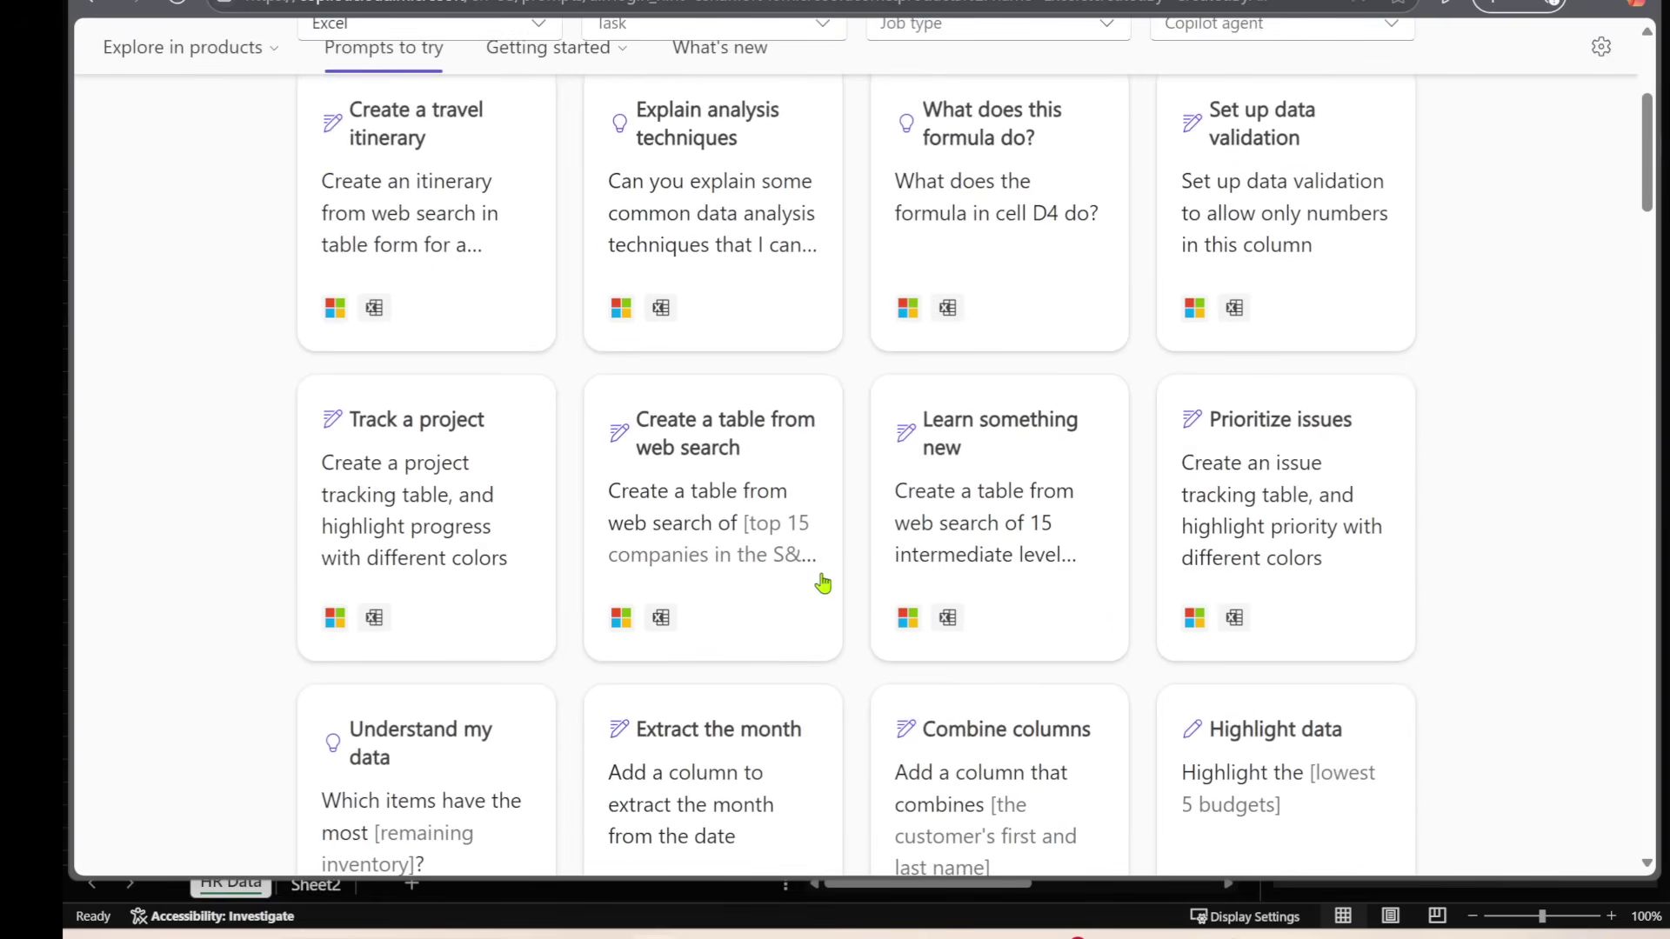
scroll(823, 584, up, 4)
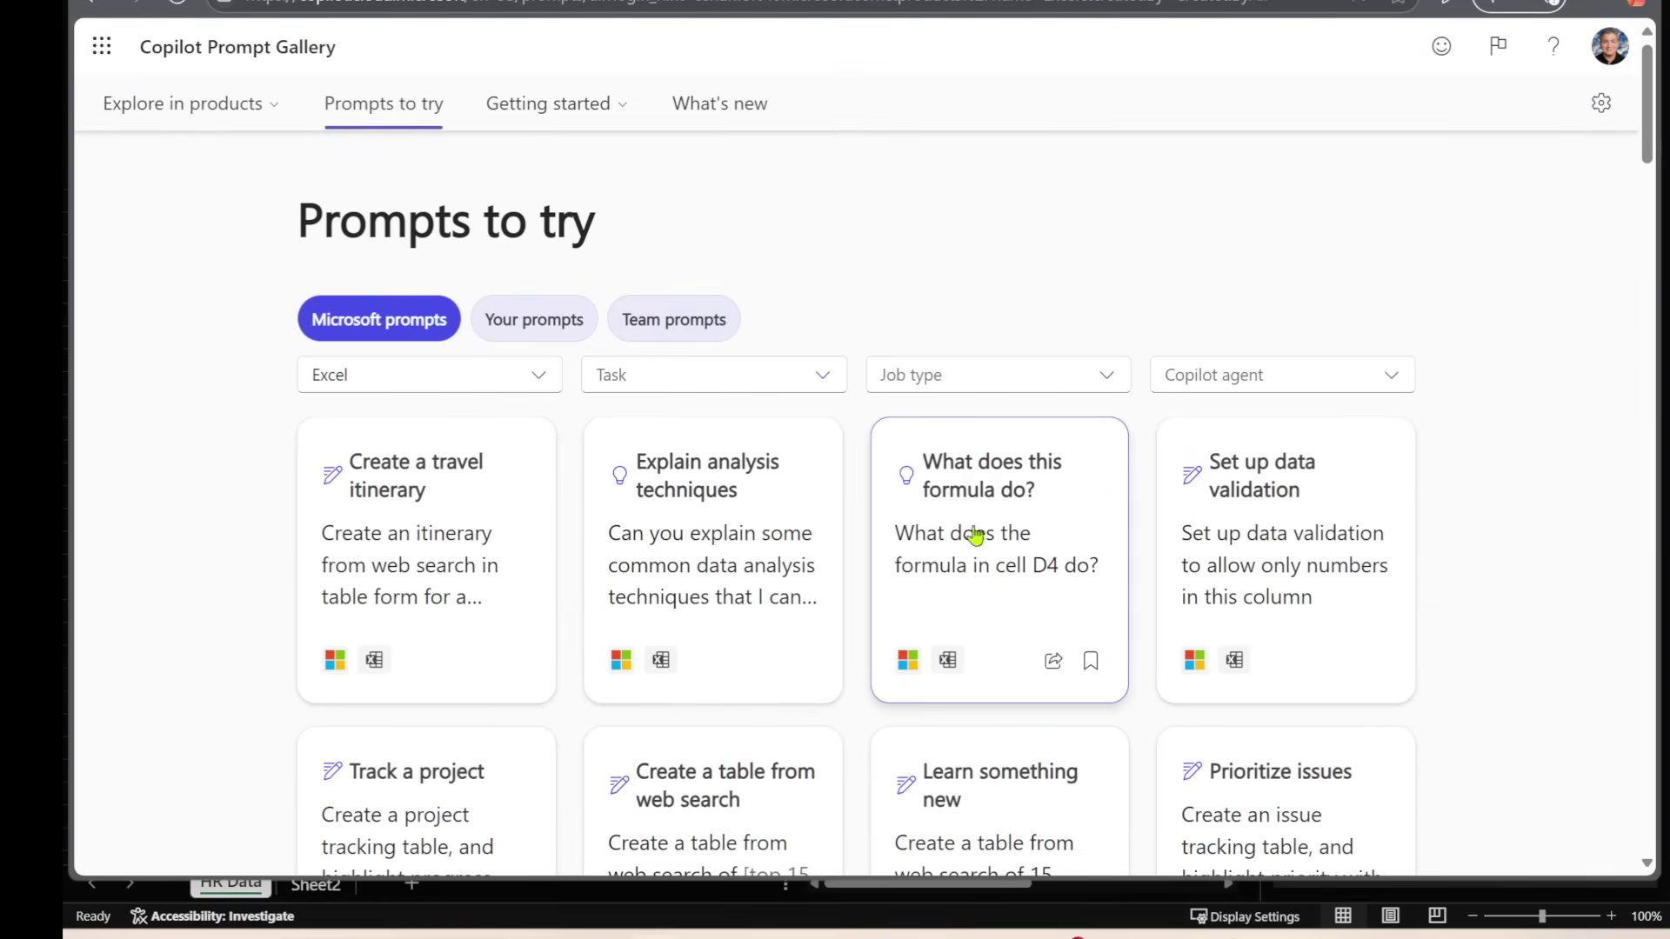
- Review the saved prompts listed under Your prompts
click(566, 336)
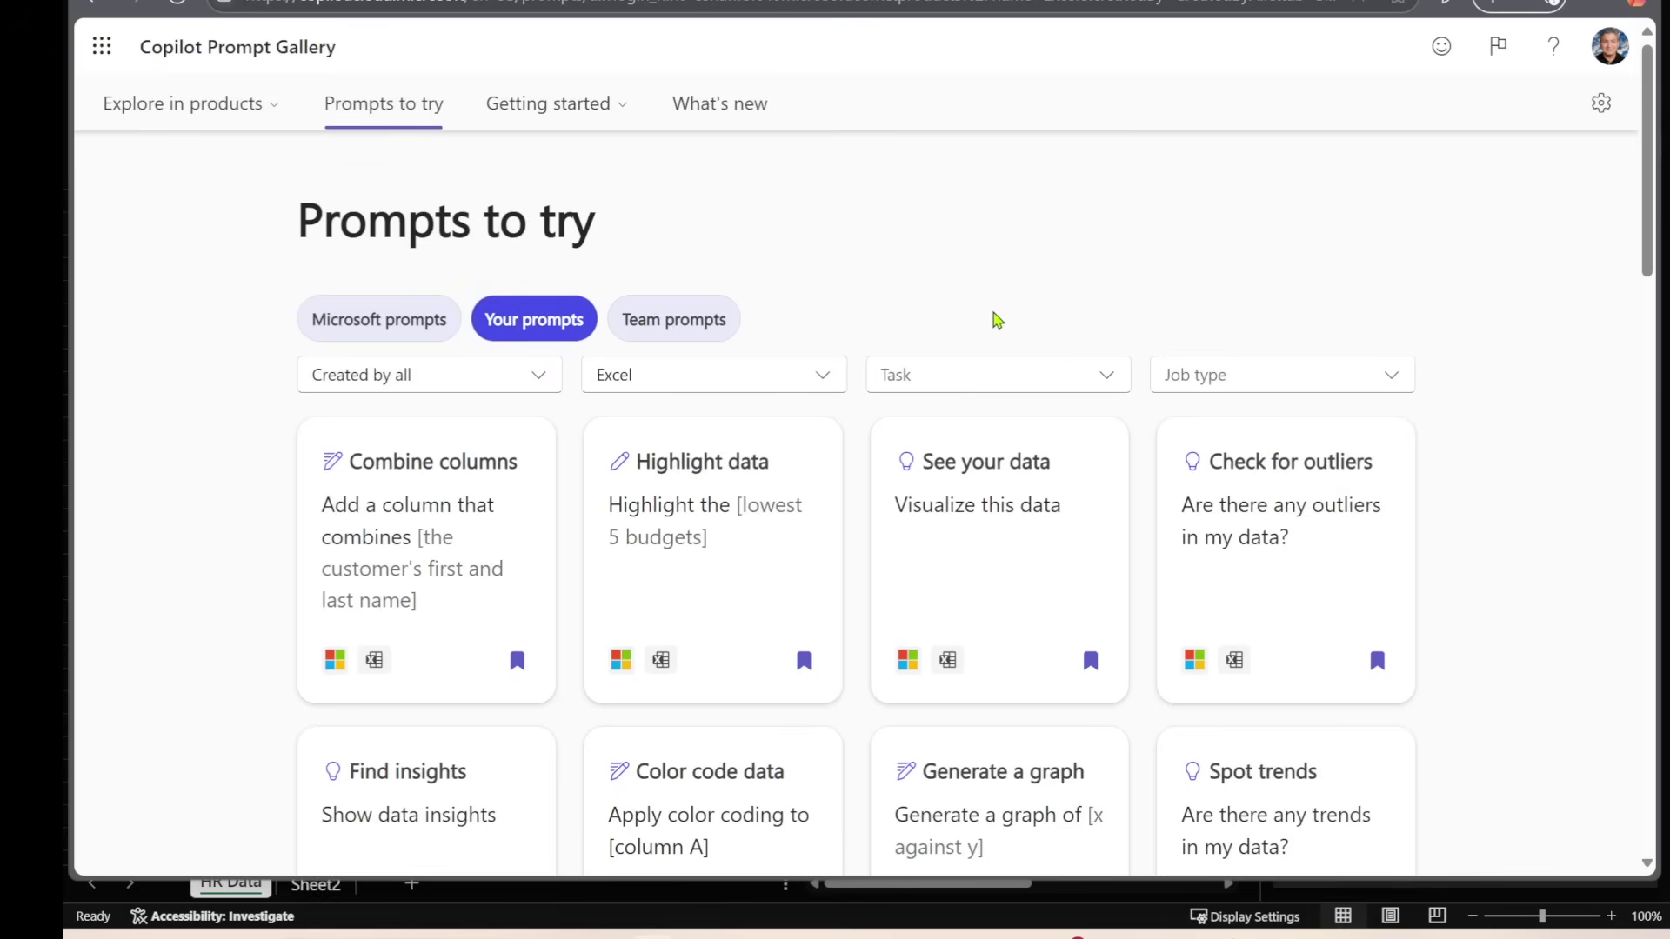
scroll(991, 320, down, 6)
scroll(992, 324, up, 5)
scroll(992, 326, up, 1)
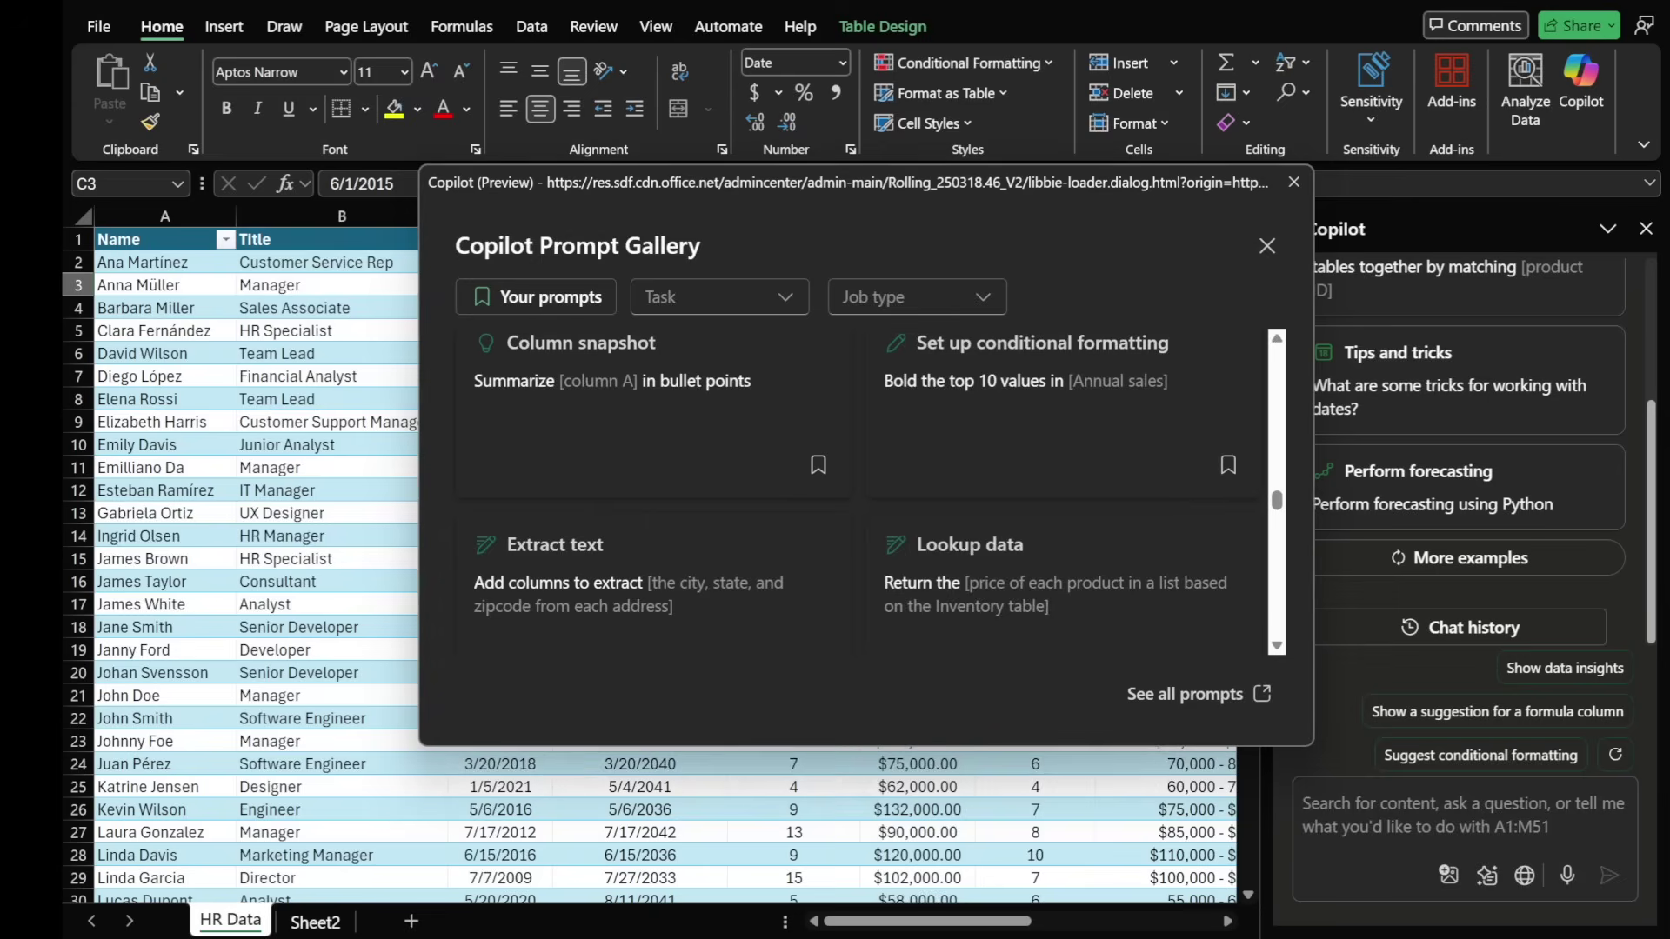
- From the saved prompts, start a Highlight data prompt and send 'Highlight the top 5 salaries'
click(553, 302)
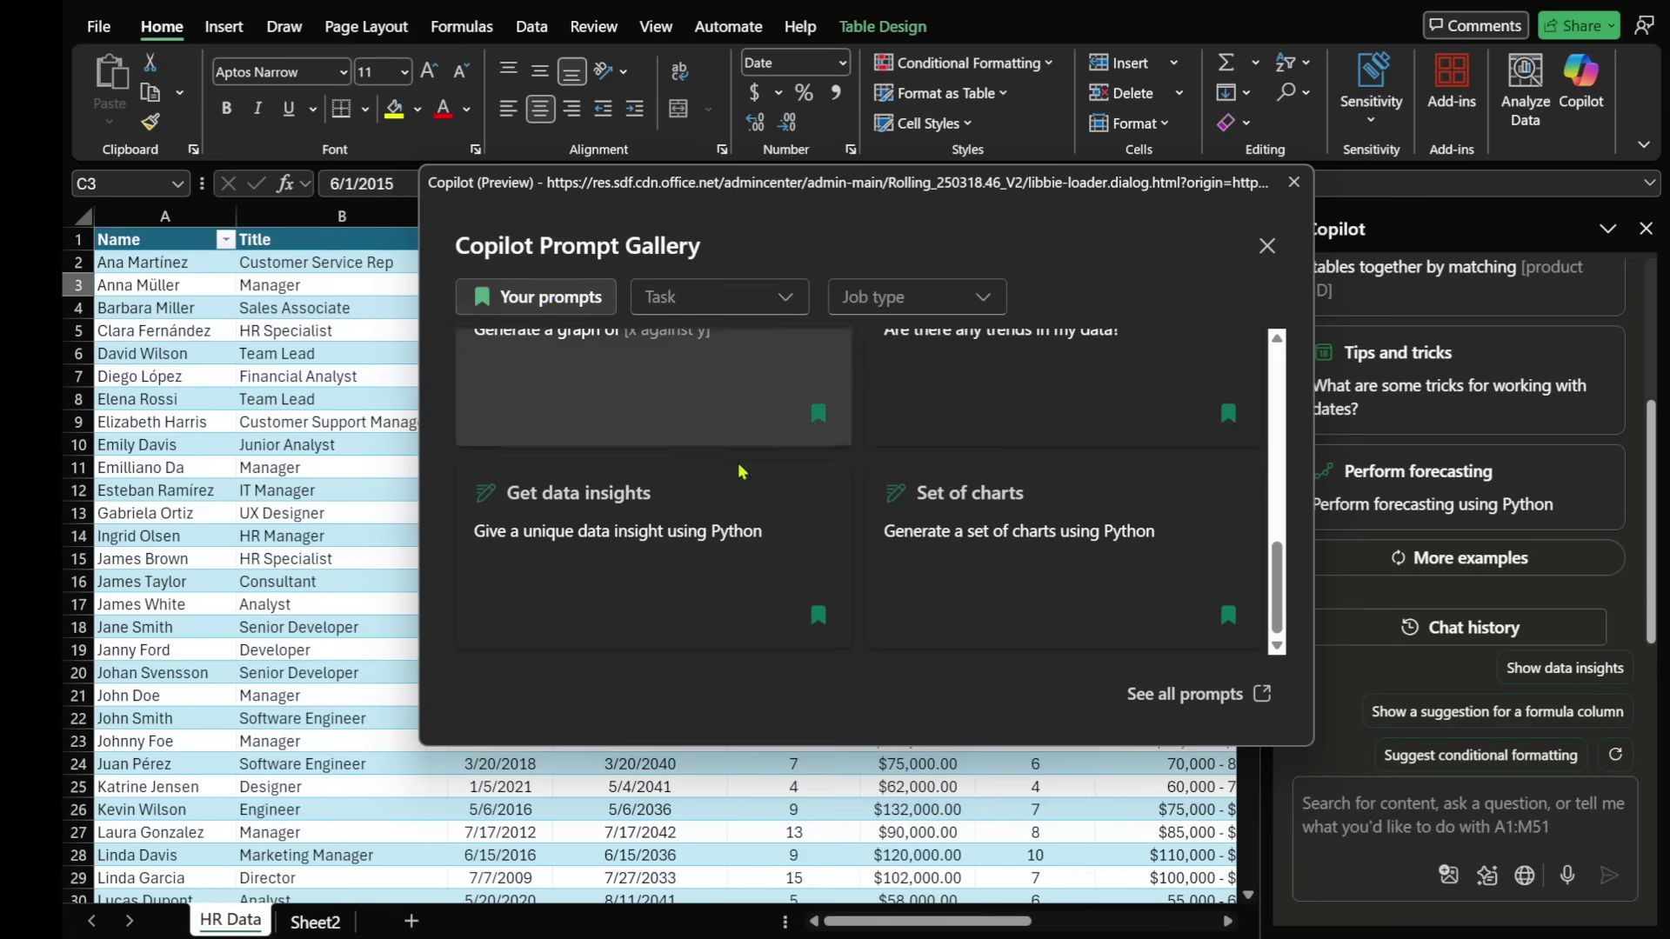
drag(1279, 591, 1258, 393)
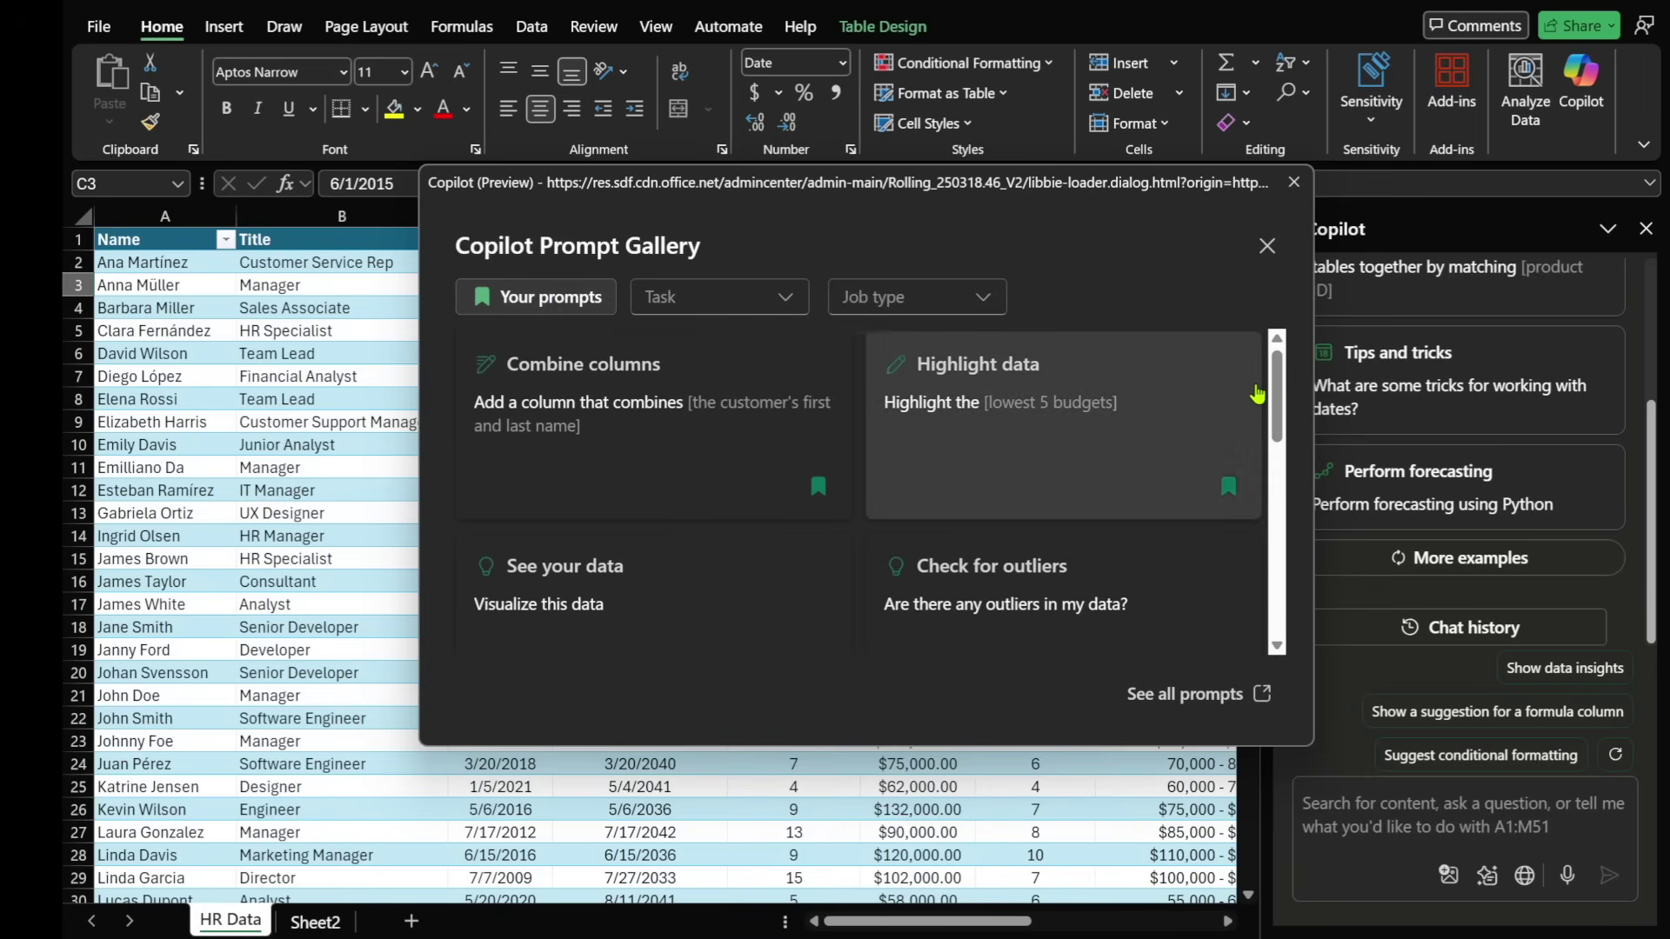
click(1046, 472)
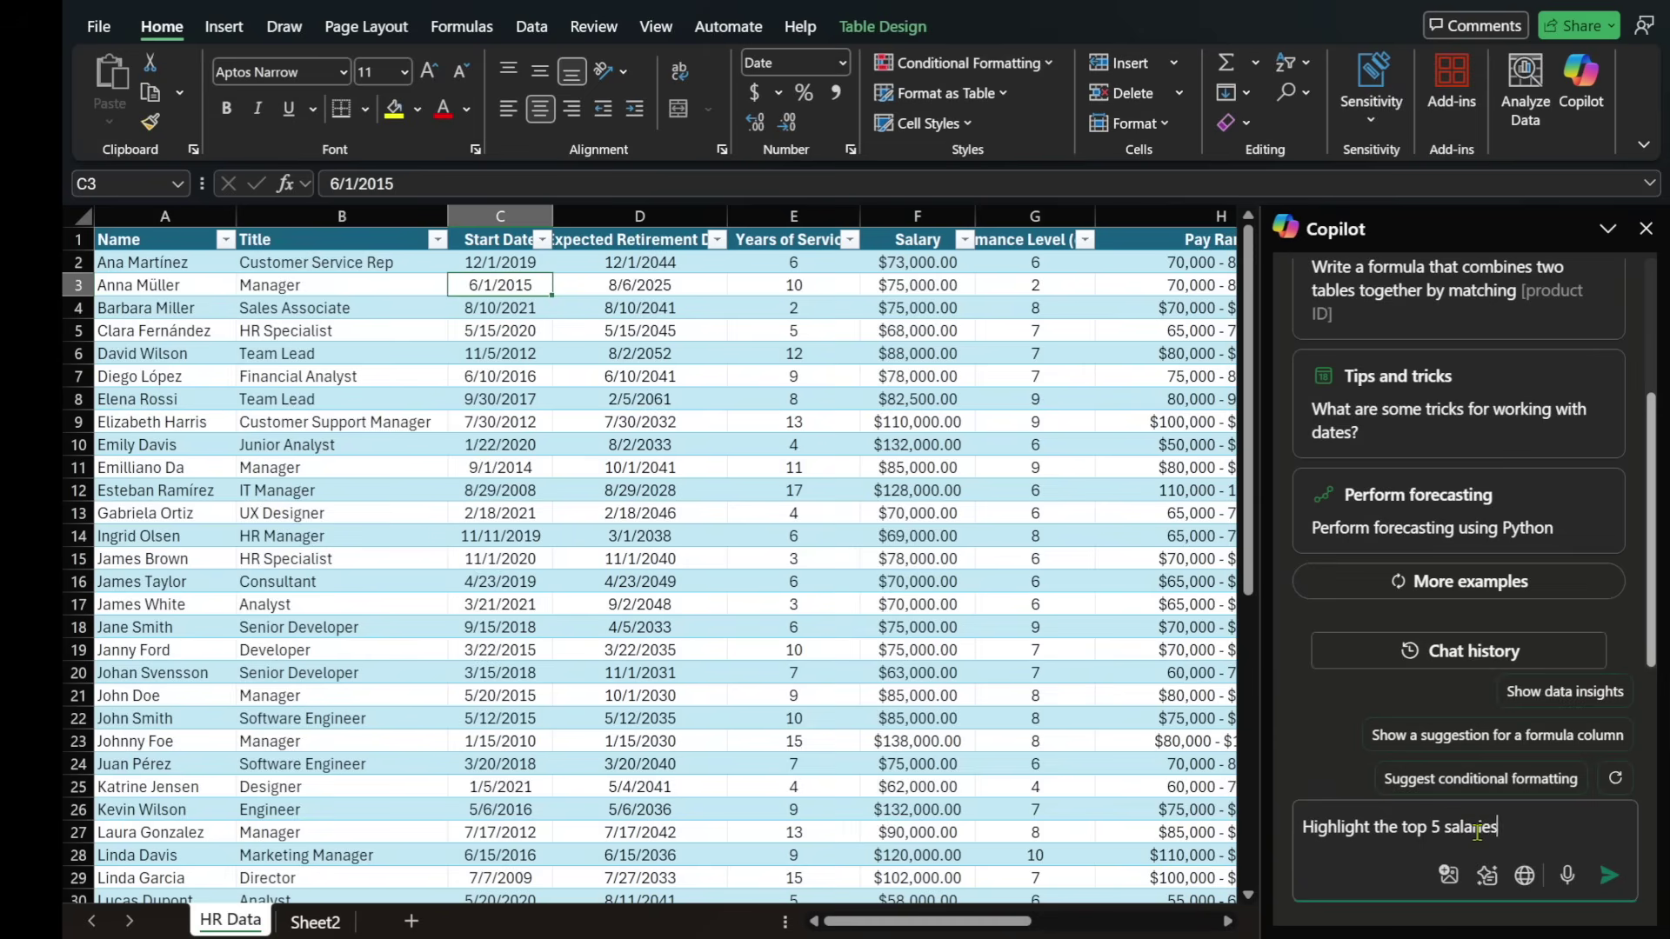
key(Return)
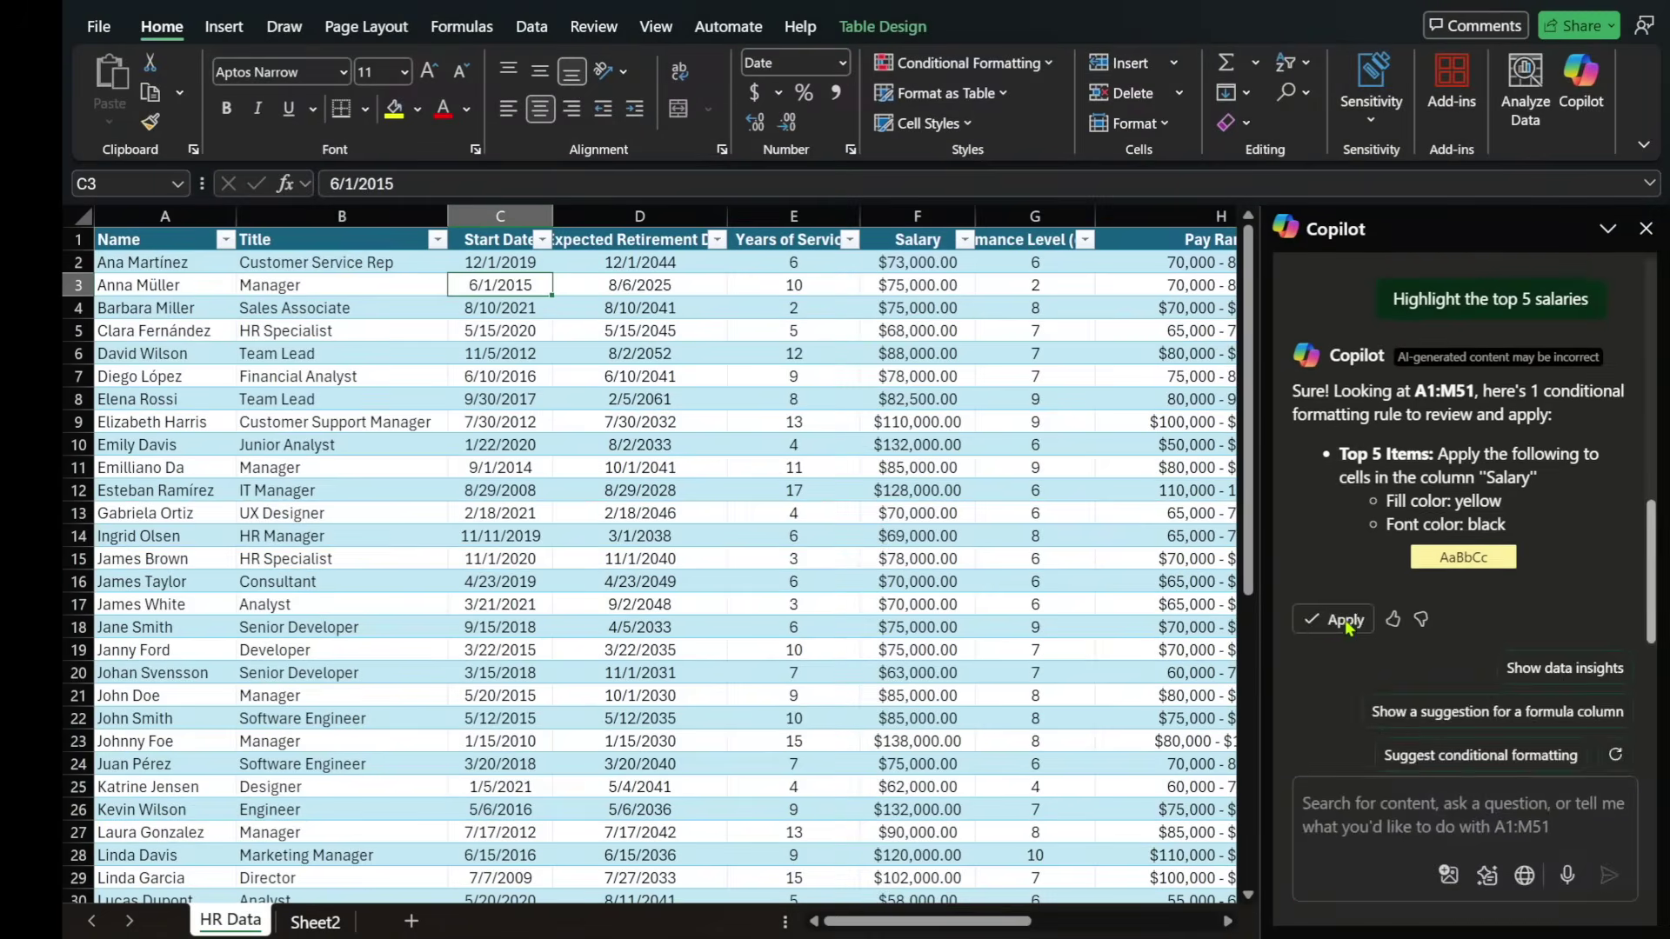
- Apply Copilot's yellow top-5 salary rule, check highlights like 226000, then undo it
click(1335, 597)
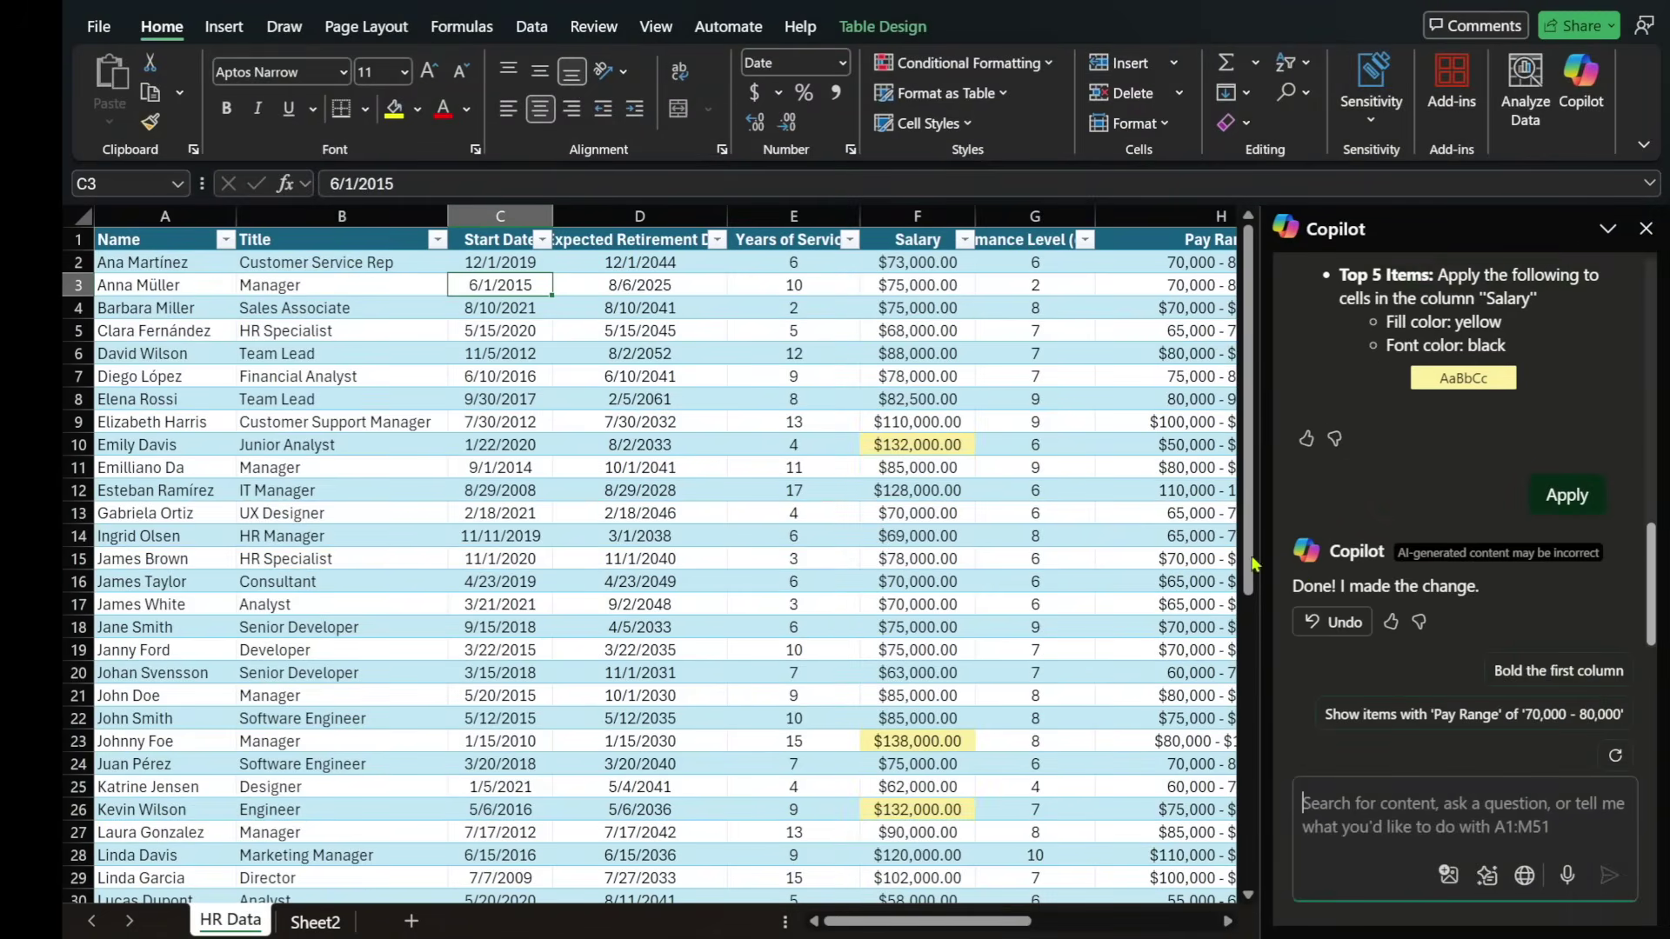
click(919, 447)
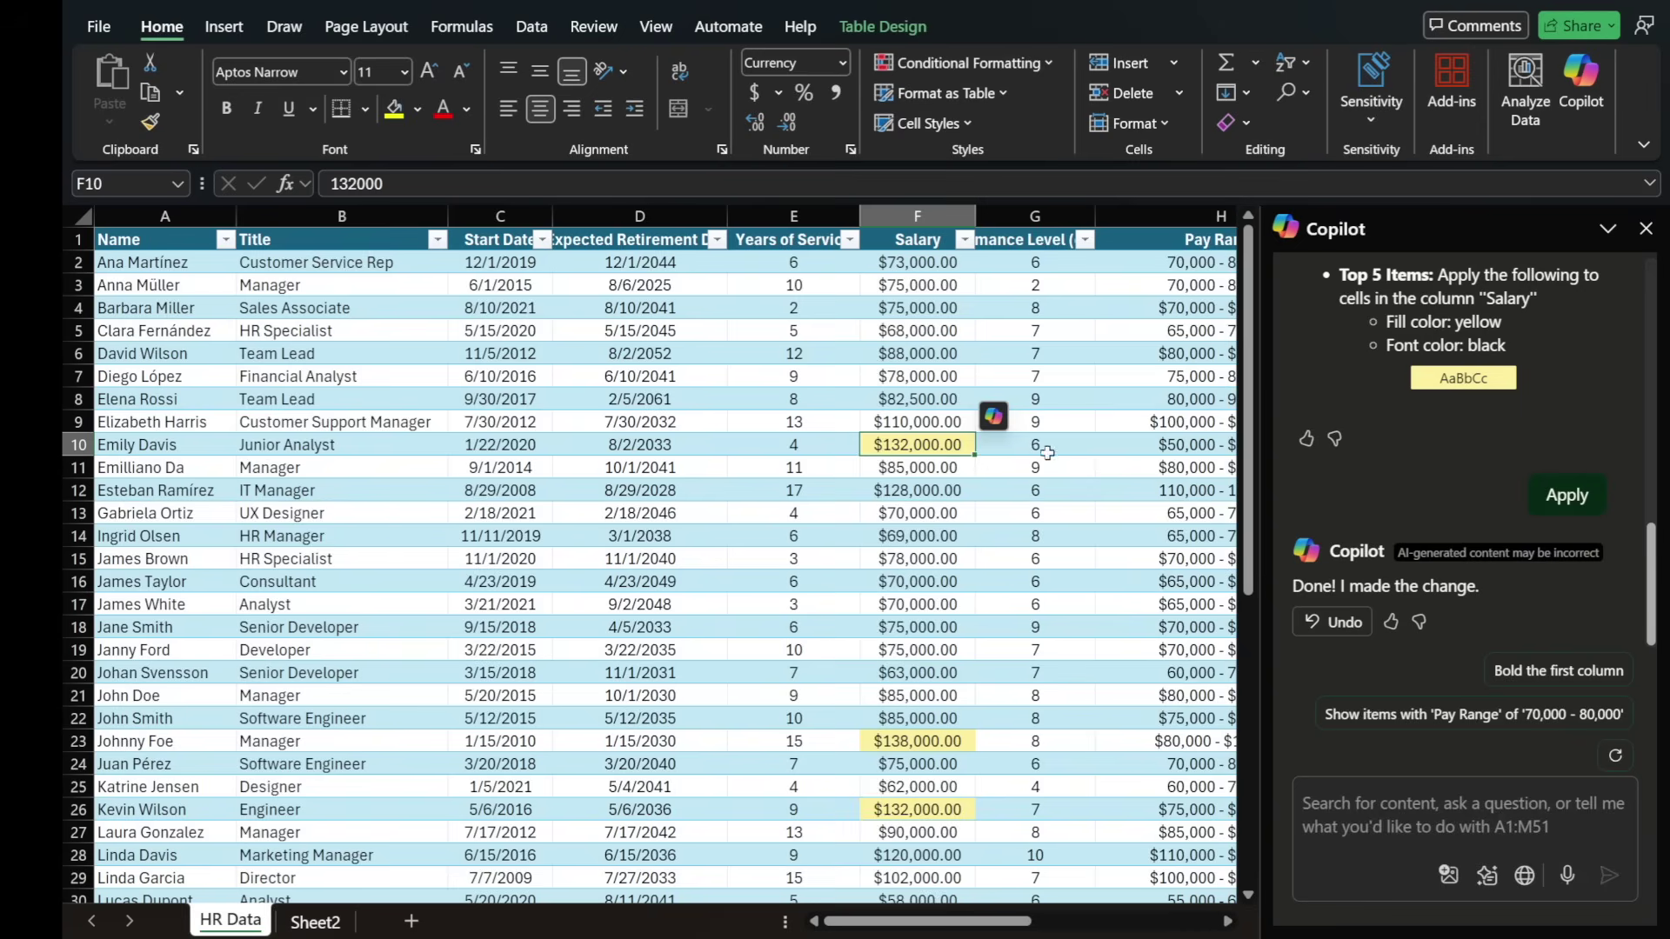
scroll(1027, 509, down, 2)
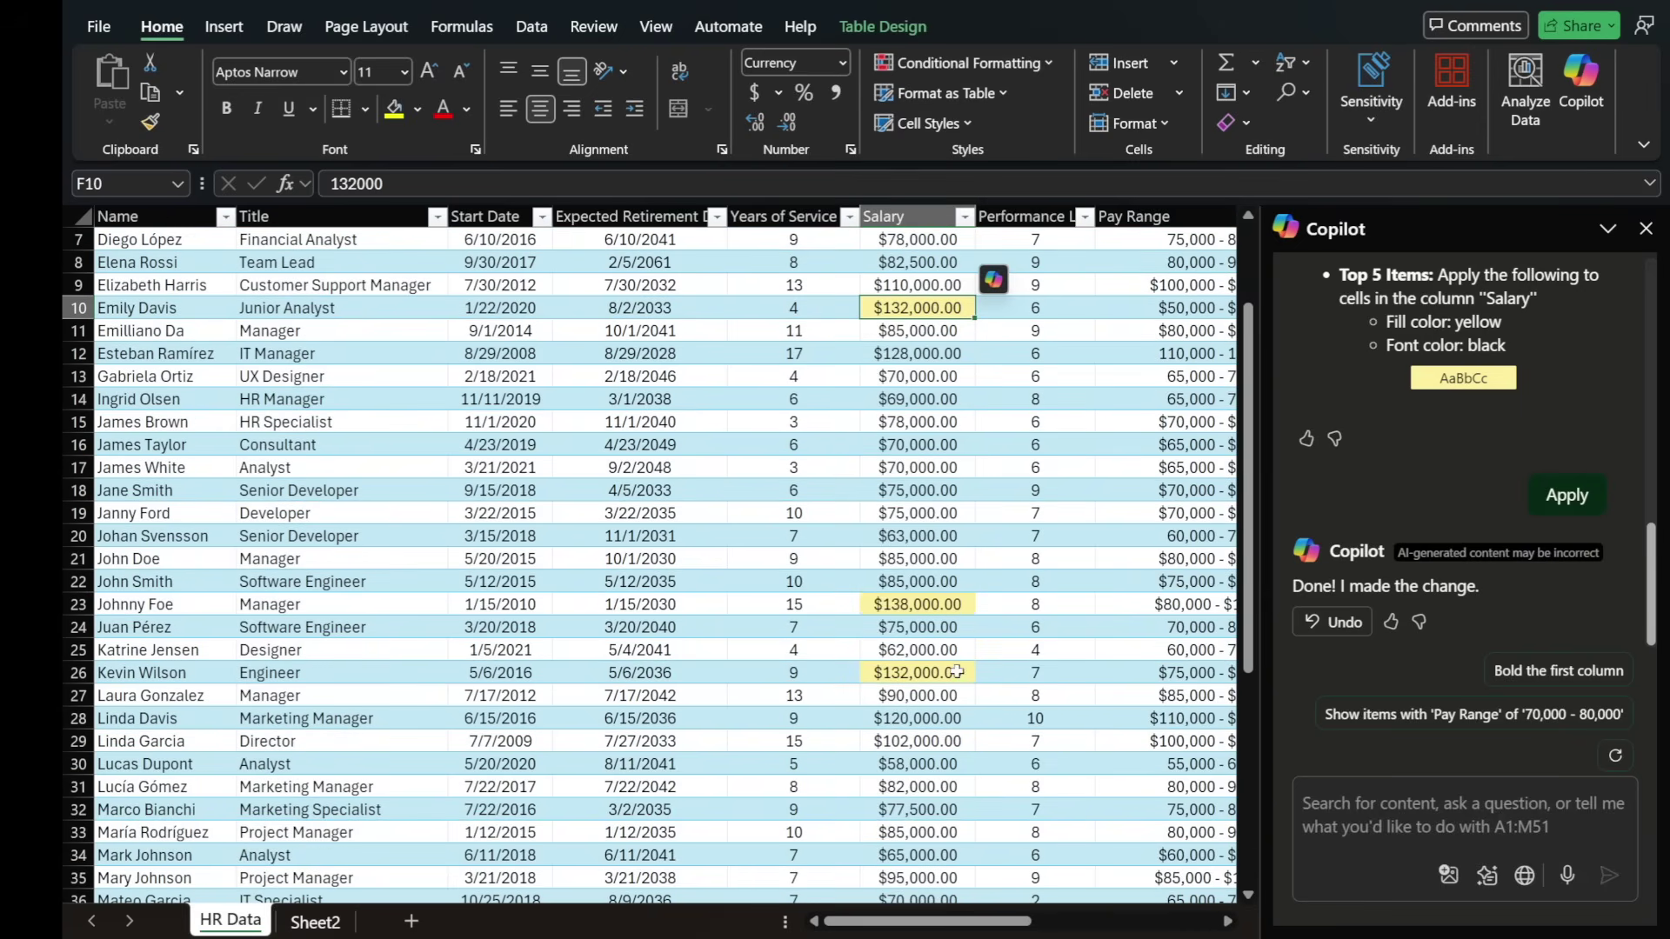
scroll(981, 663, down, 7)
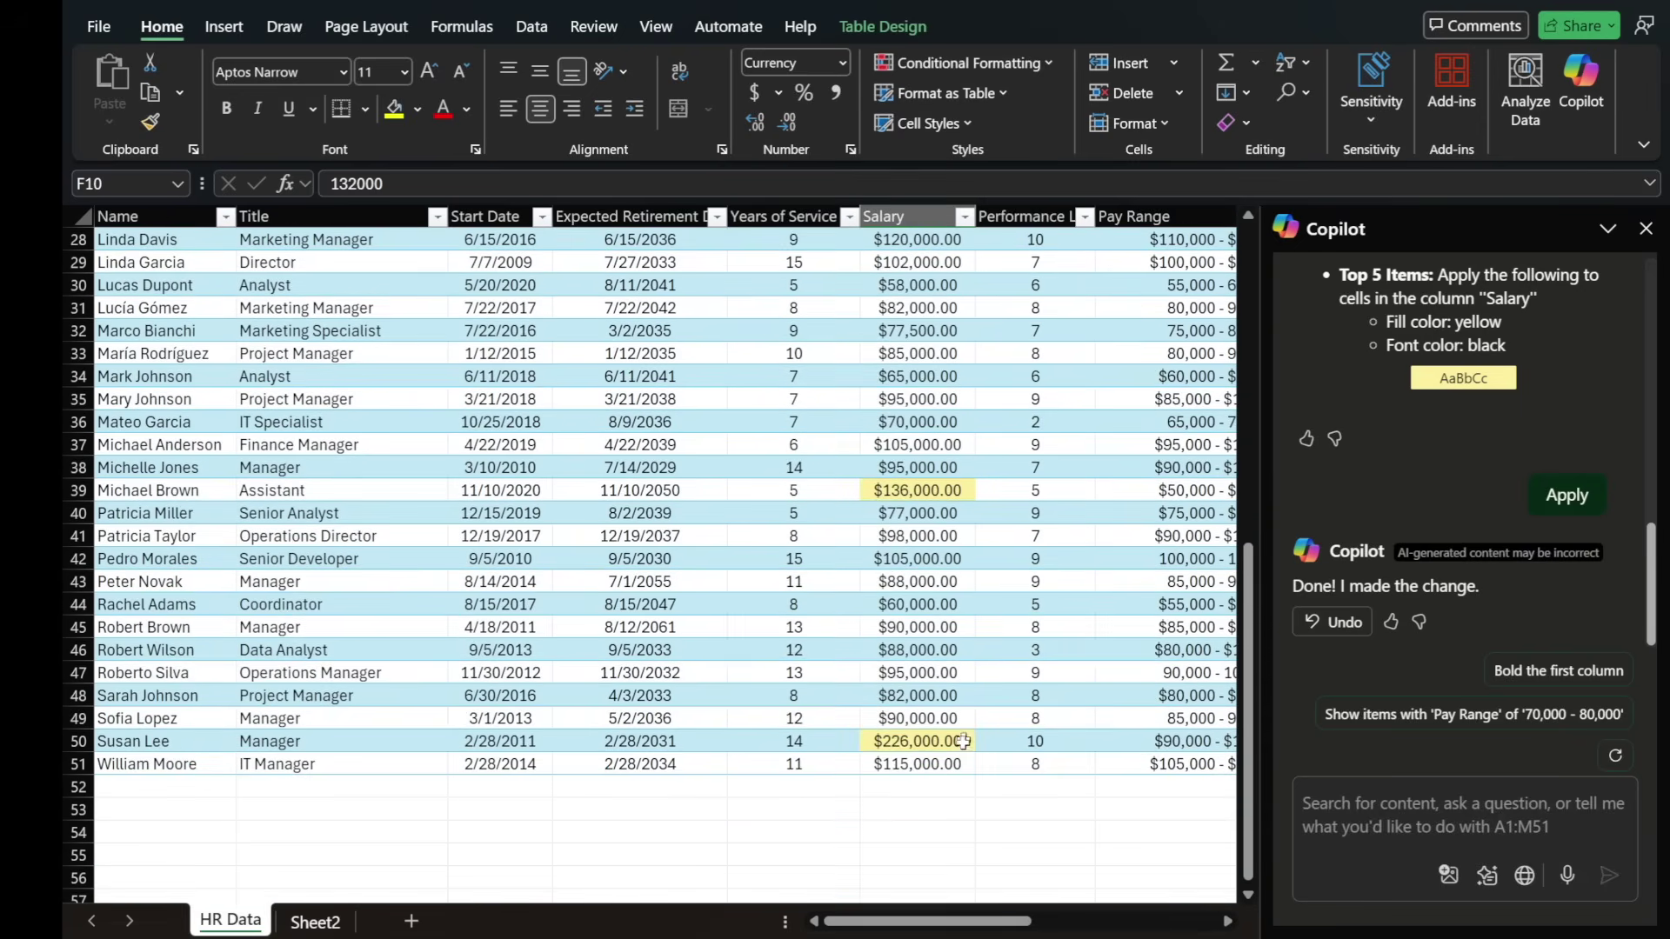
click(925, 746)
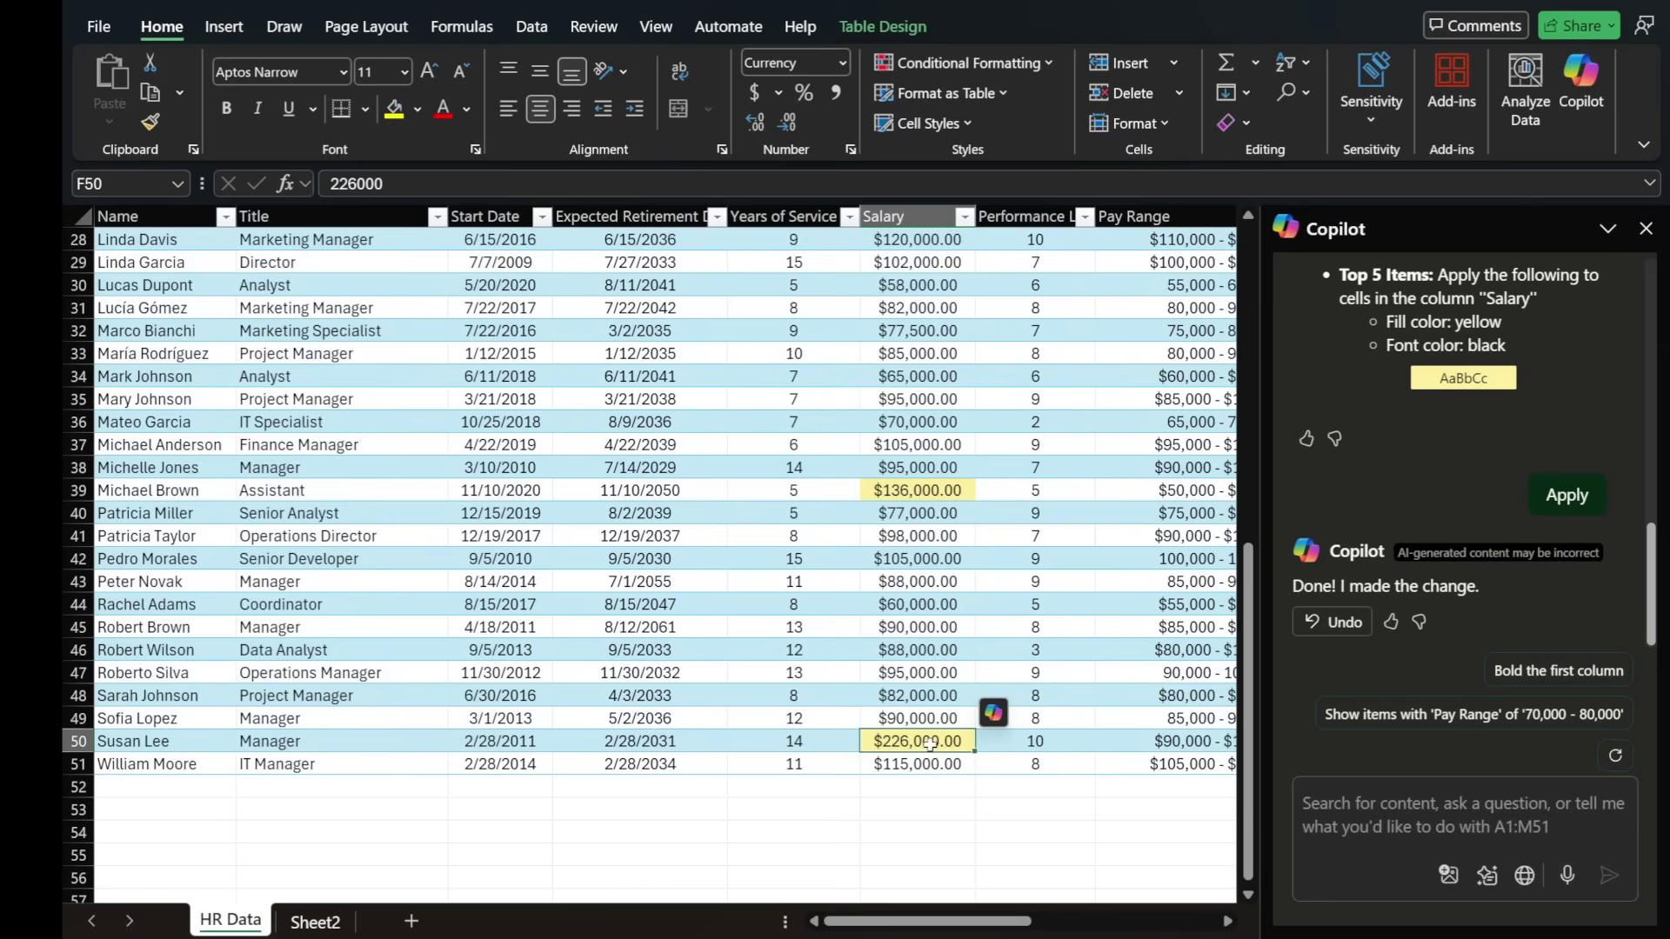
scroll(1043, 757, up, 9)
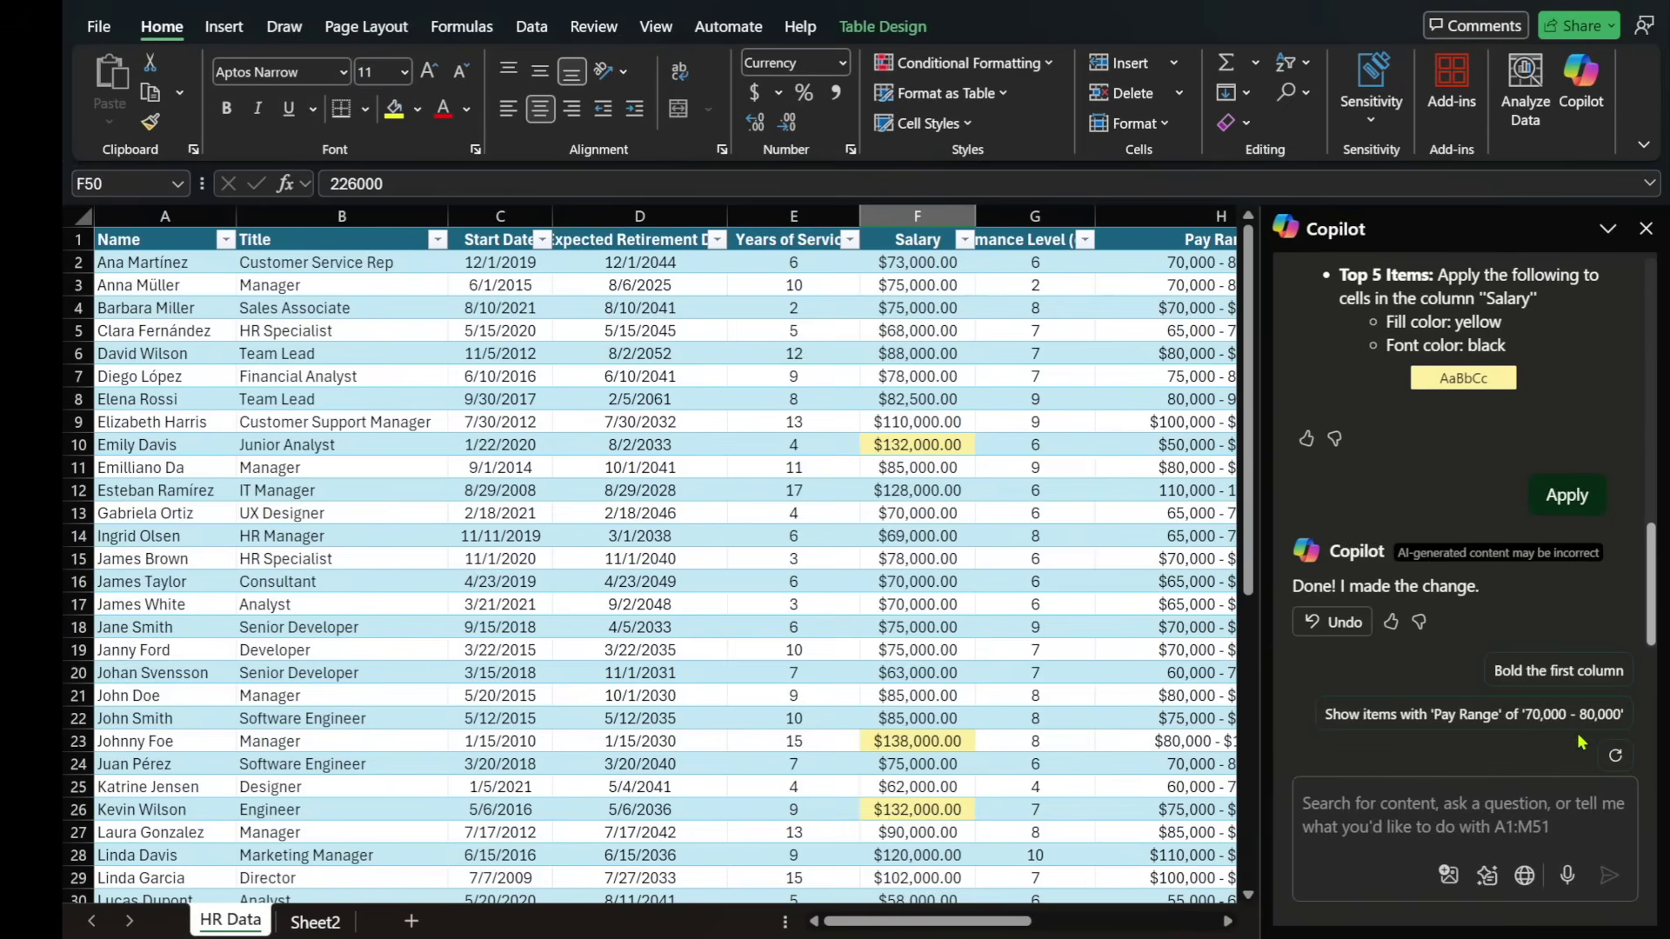
click(1331, 621)
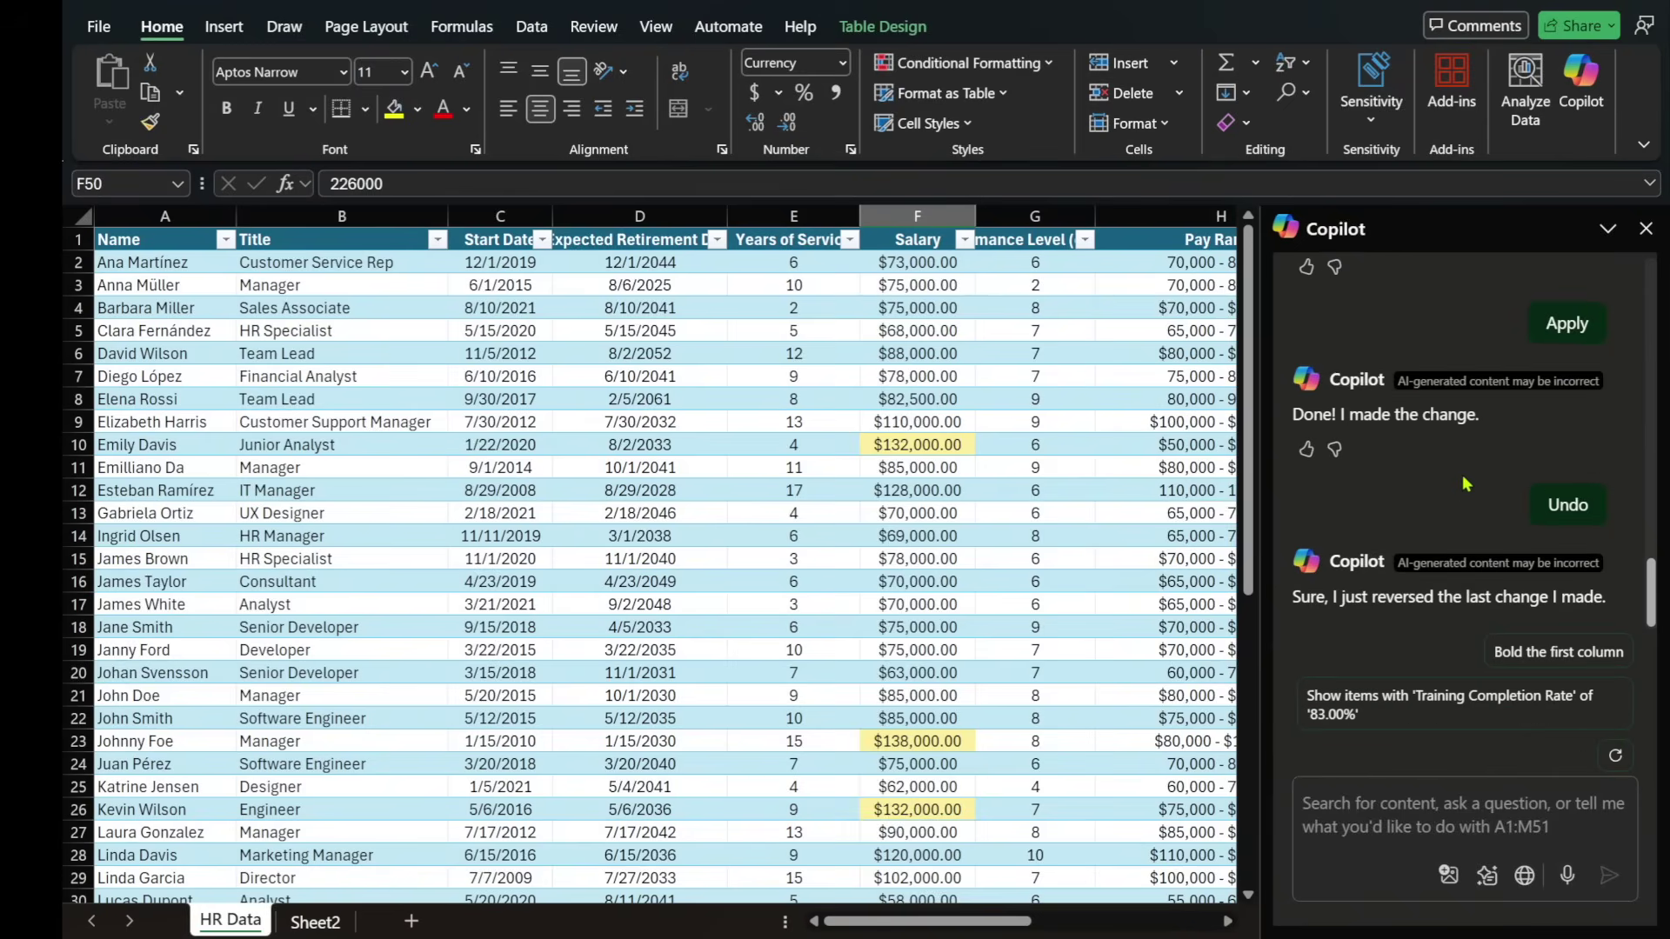
- From Salary cell F2, apply Copilot's suggested rule highlighting salaries over 100,000 in yellow
click(1644, 228)
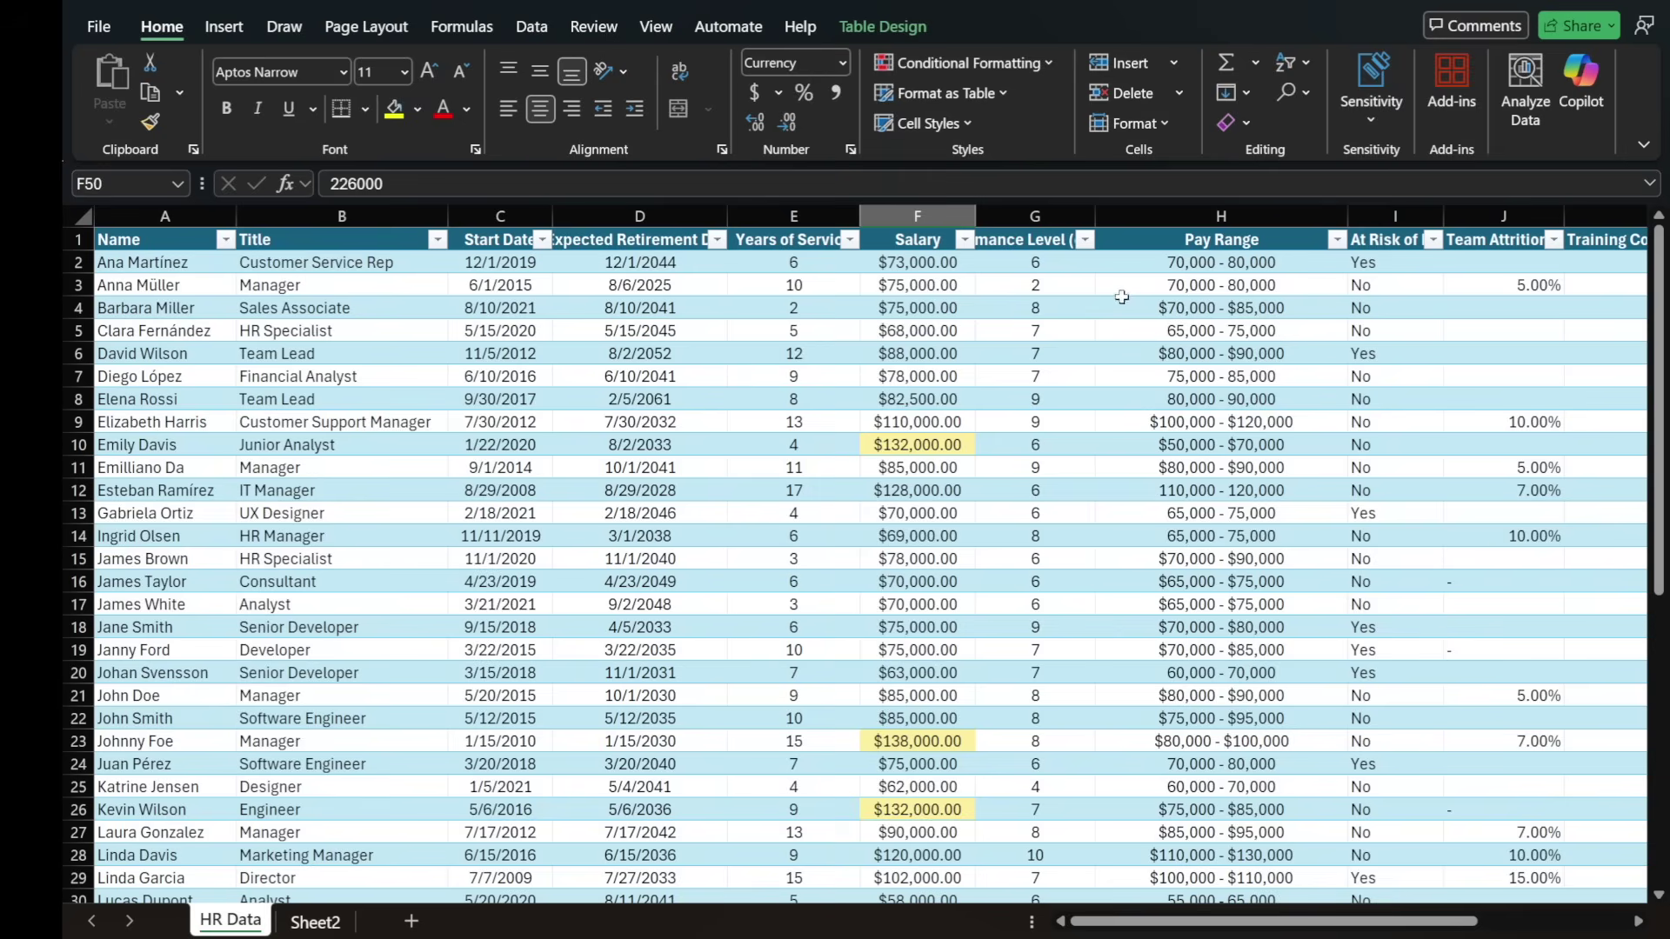
click(923, 265)
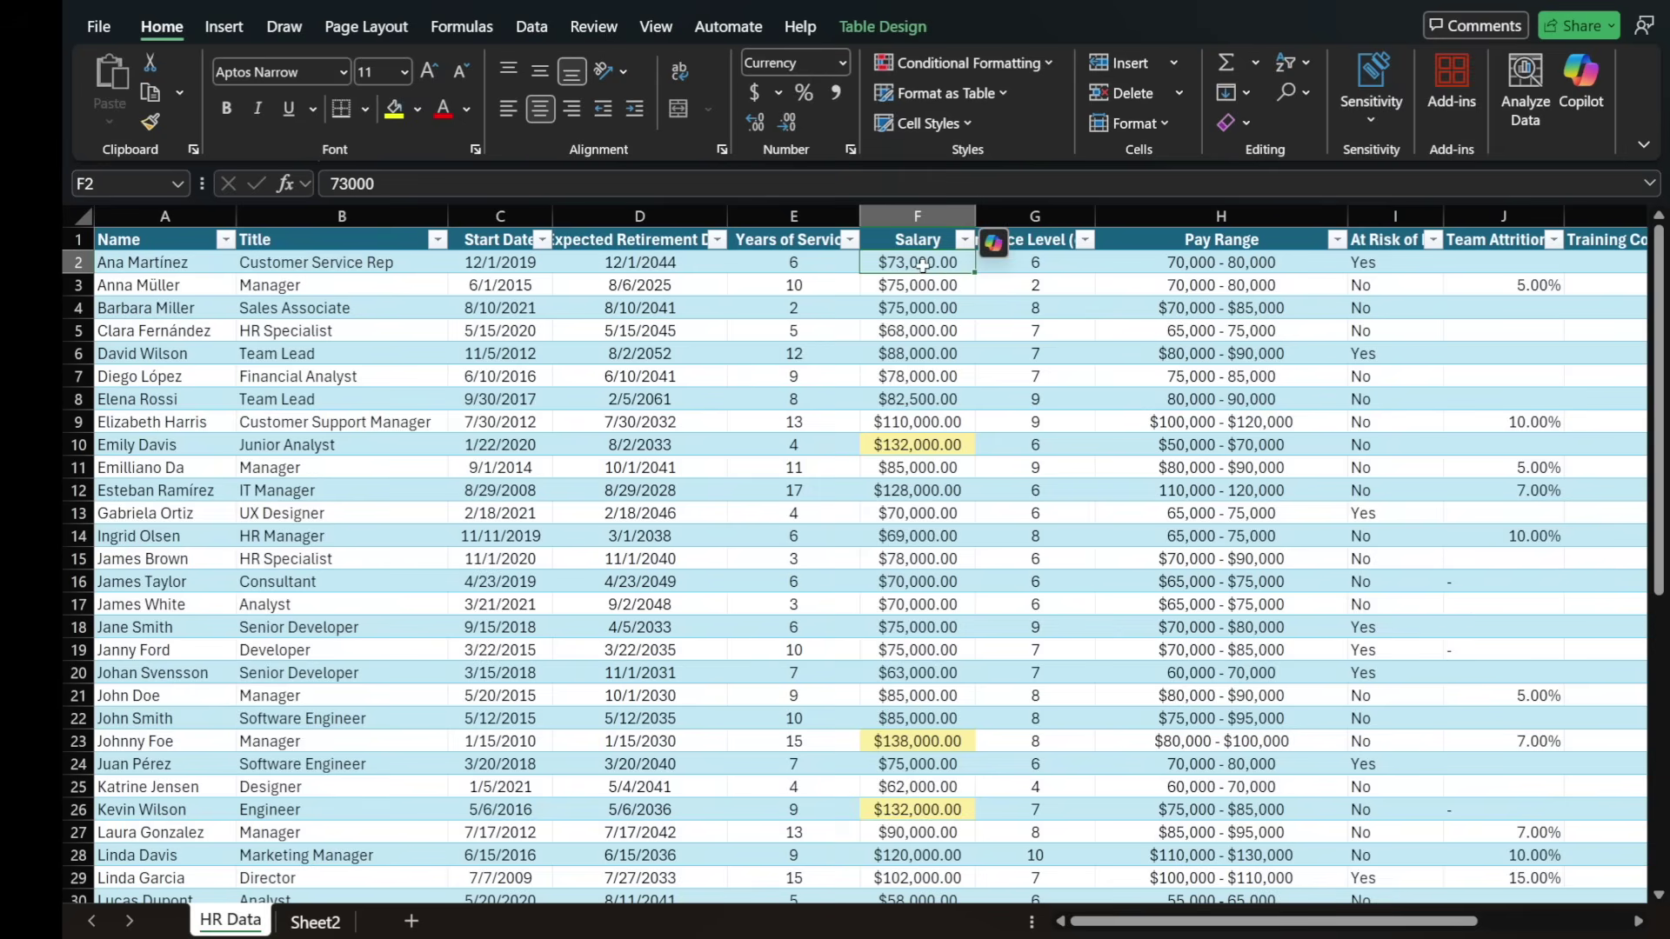
click(995, 244)
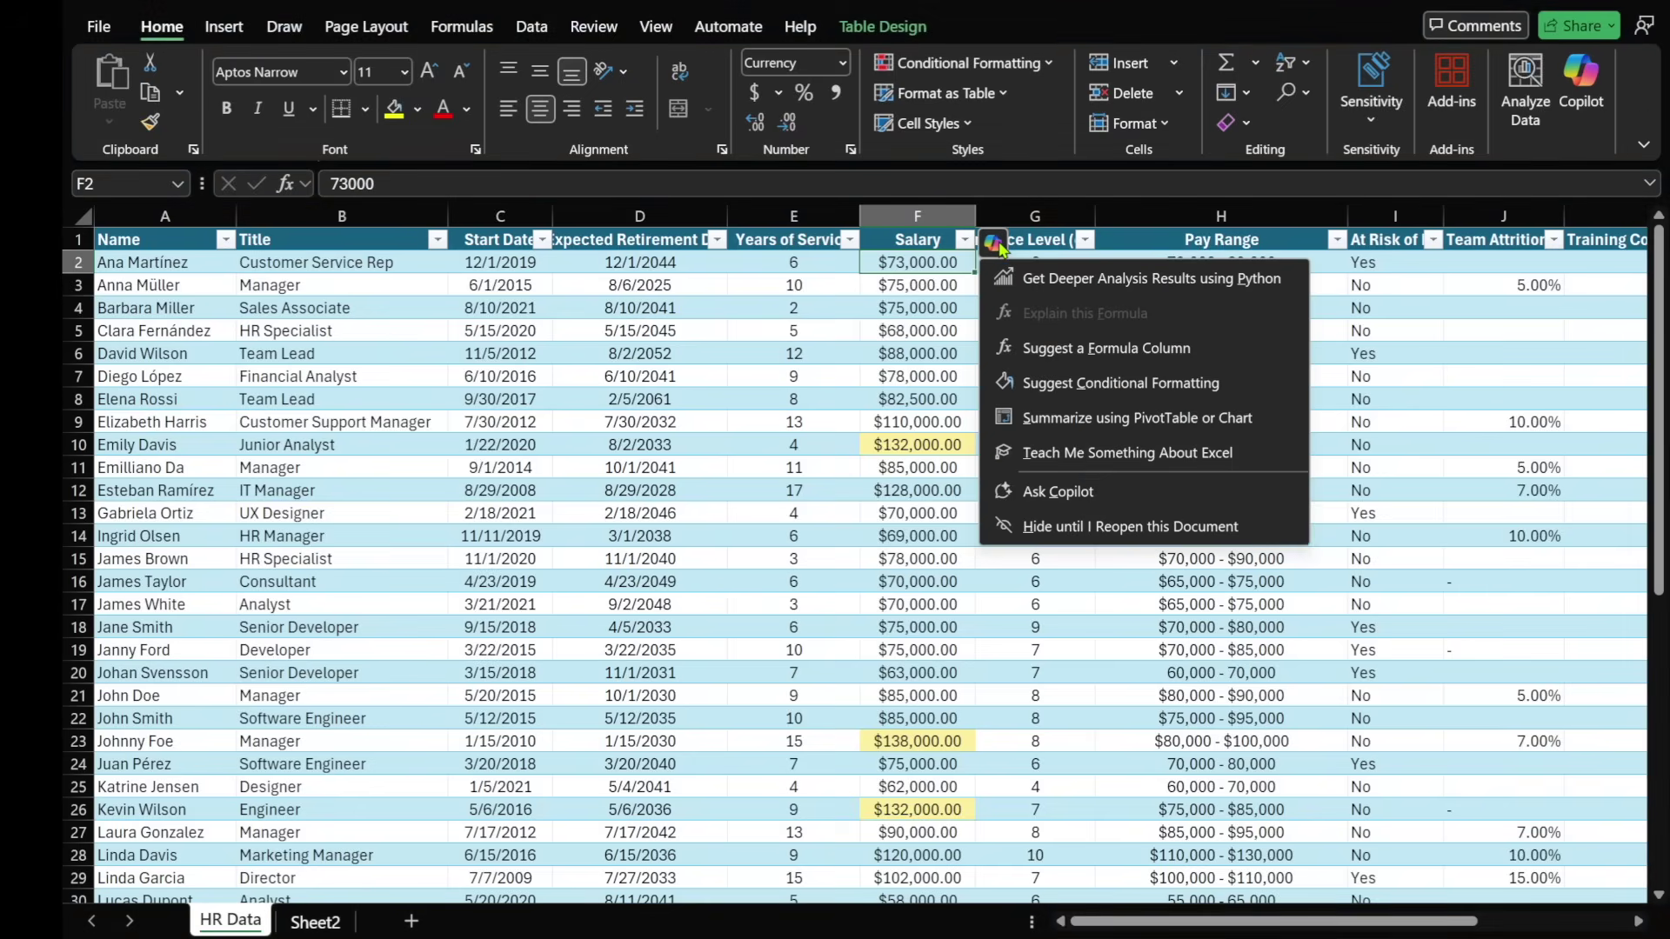
click(1075, 384)
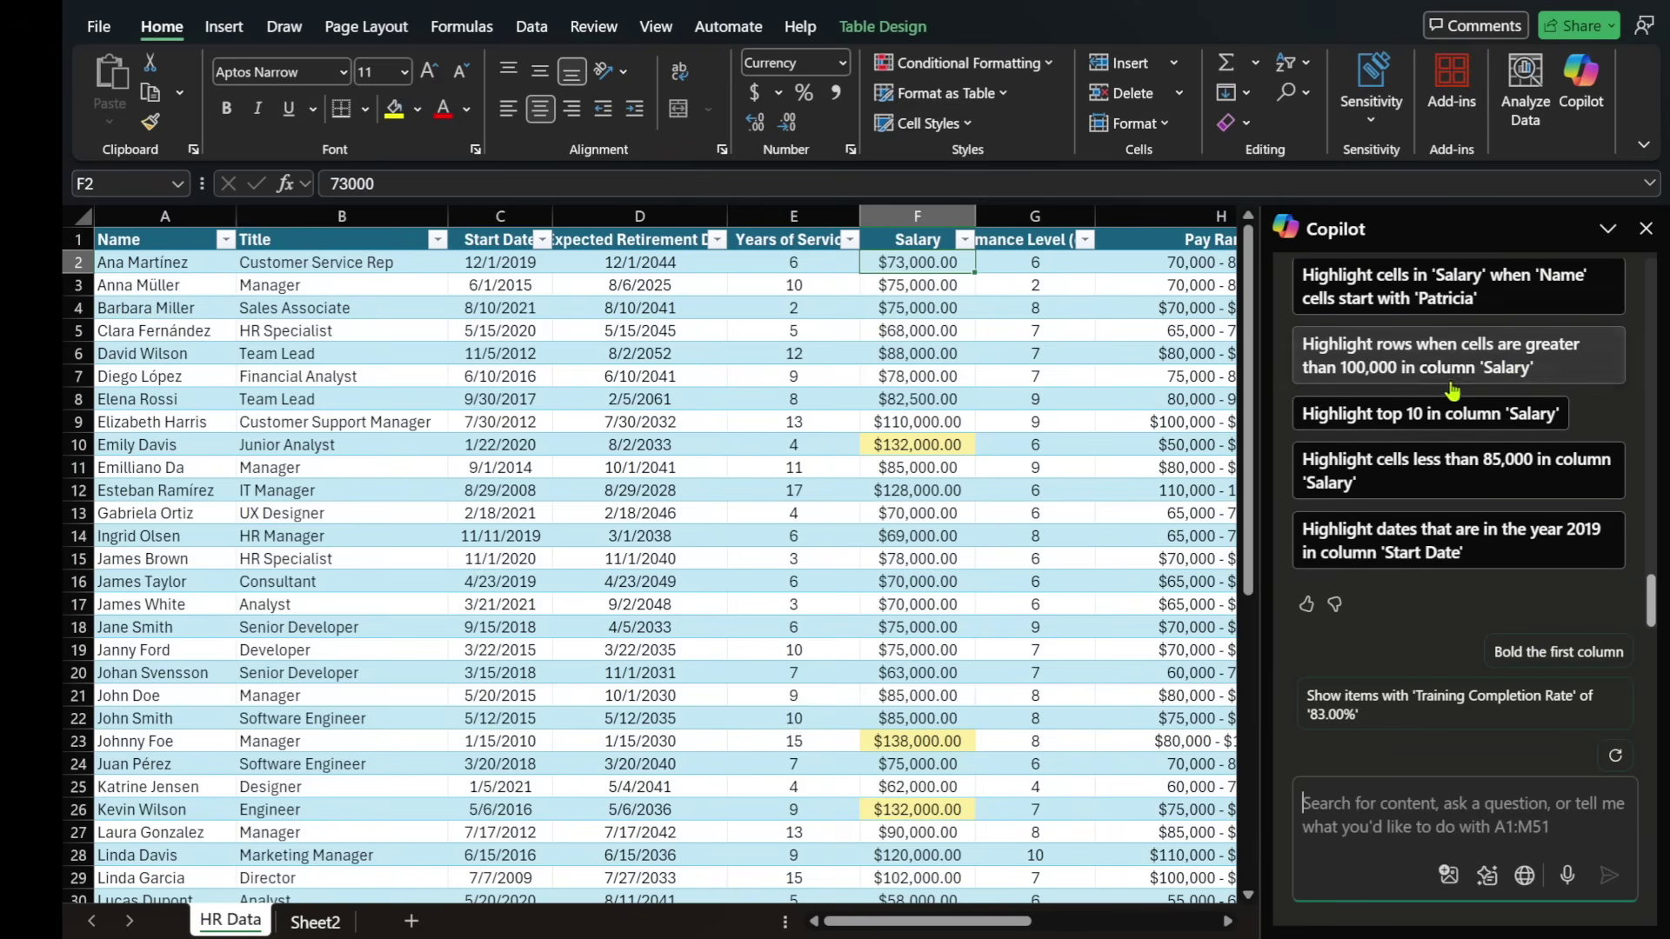
click(1403, 373)
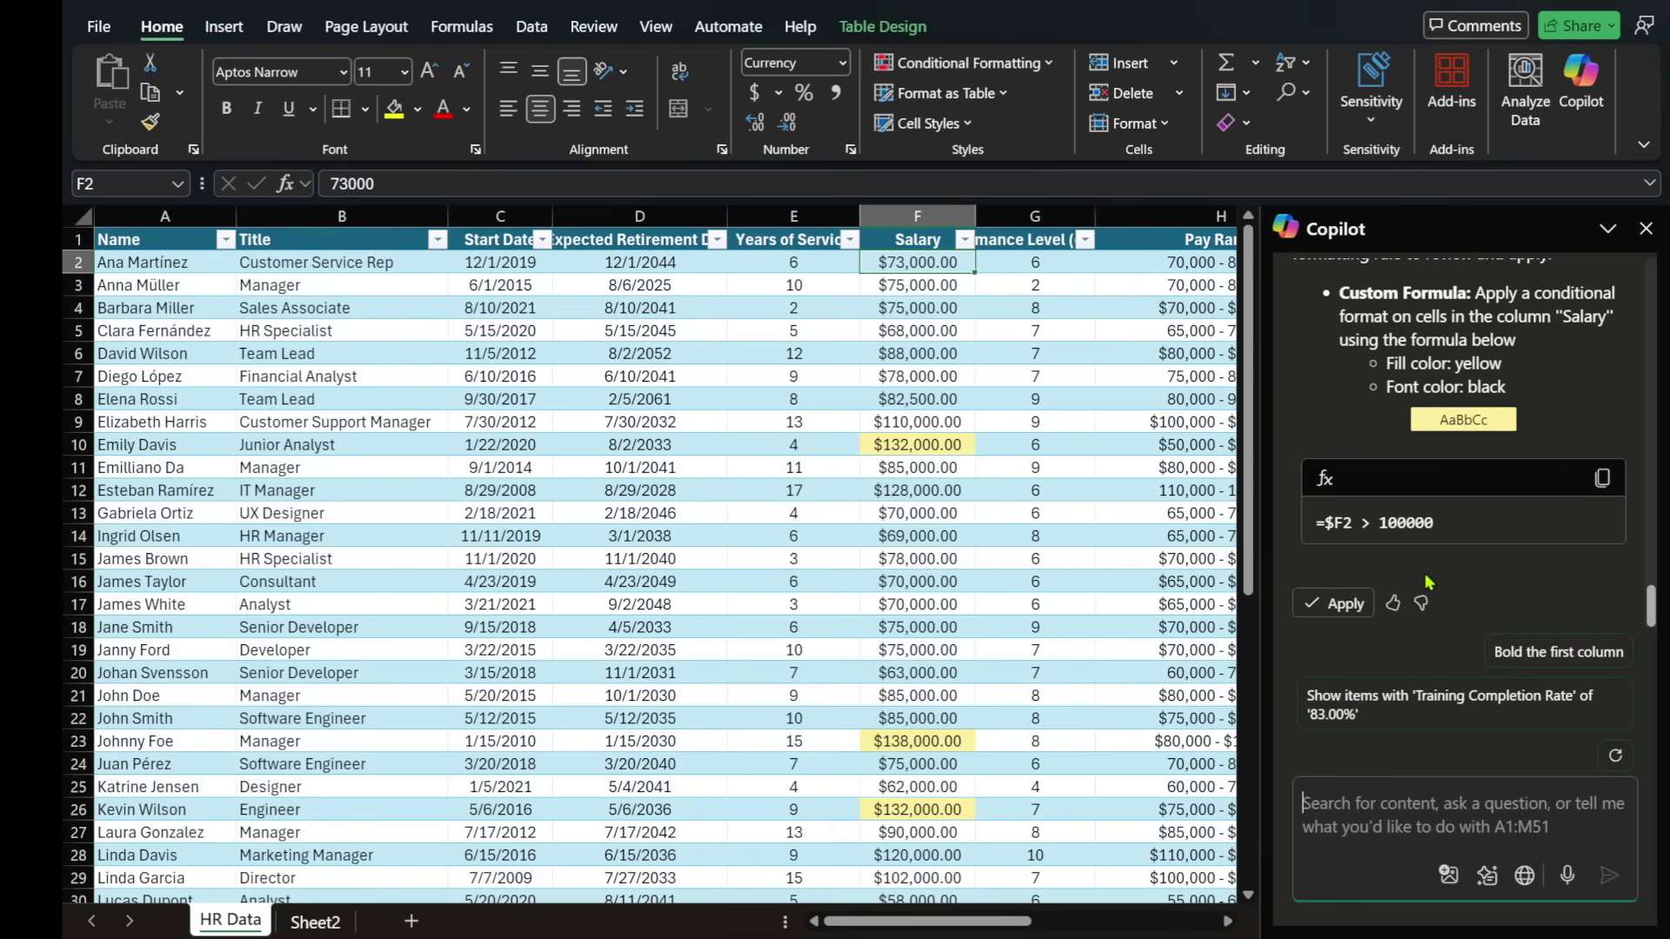
click(1337, 607)
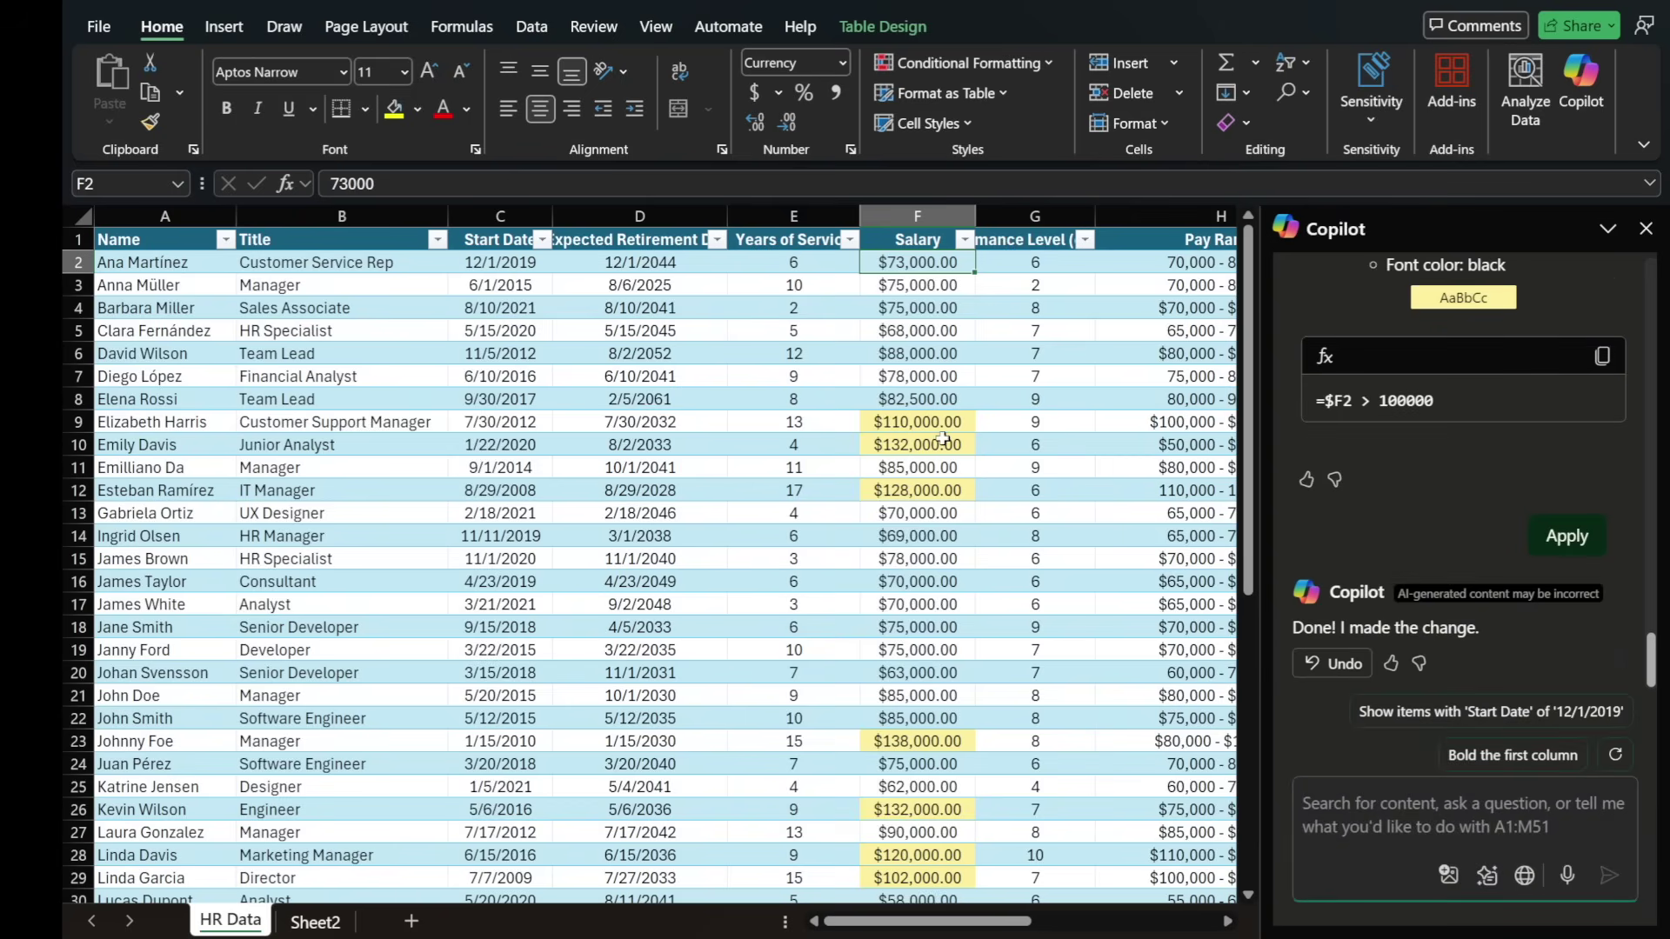
scroll(936, 439, down, 4)
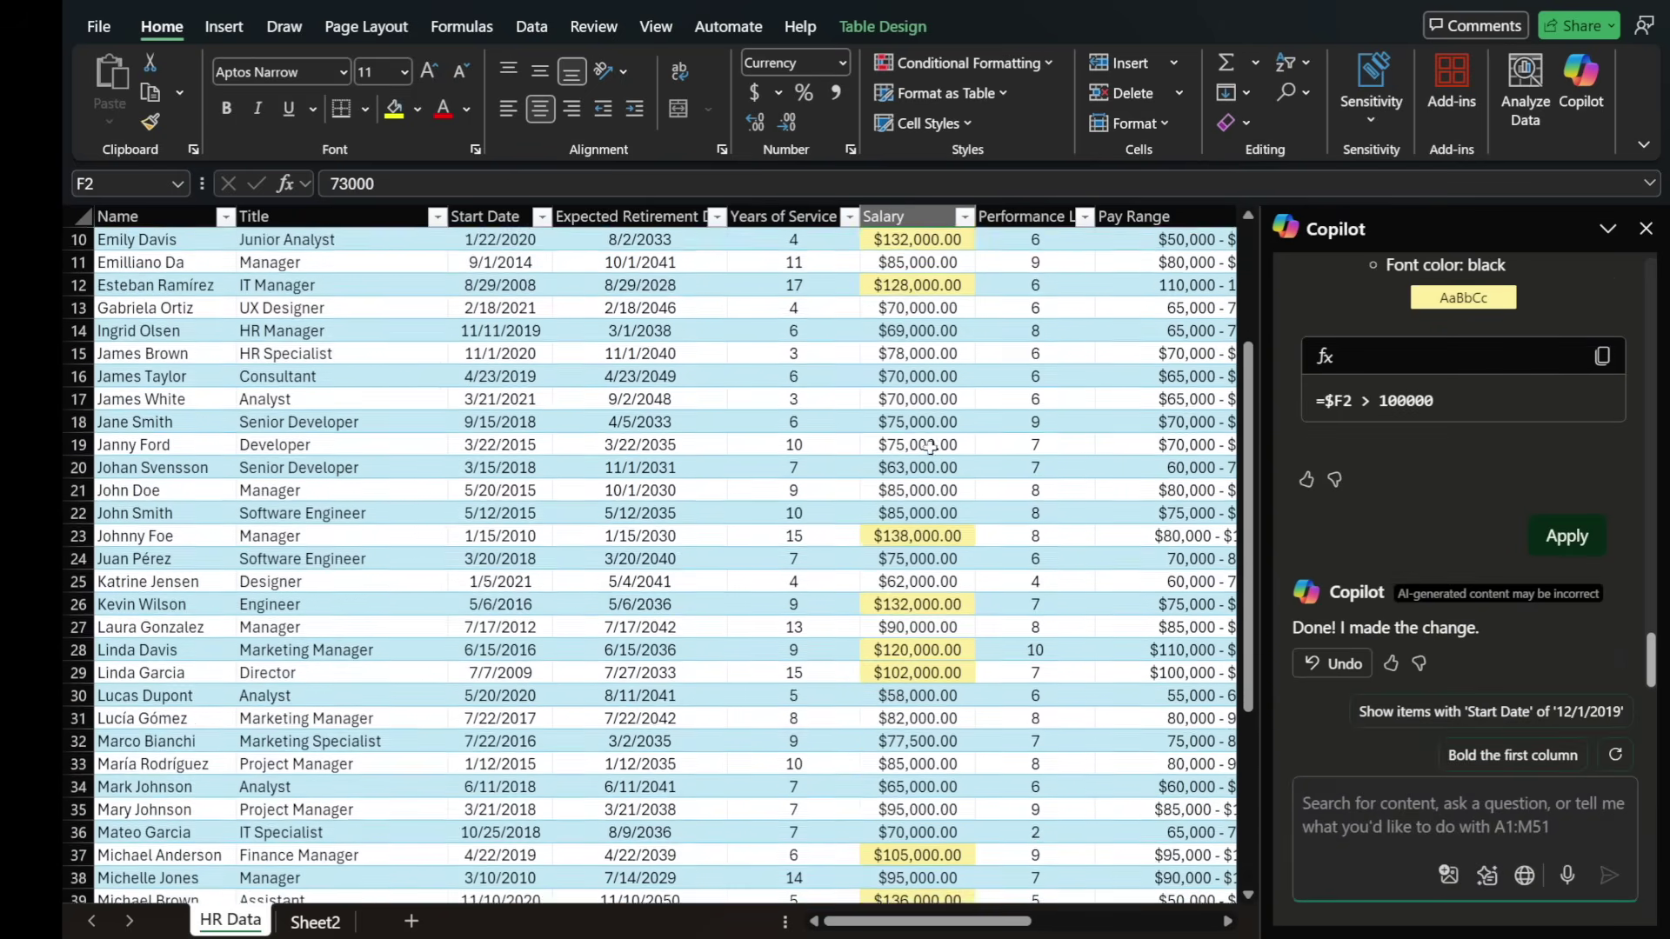
scroll(930, 449, down, 6)
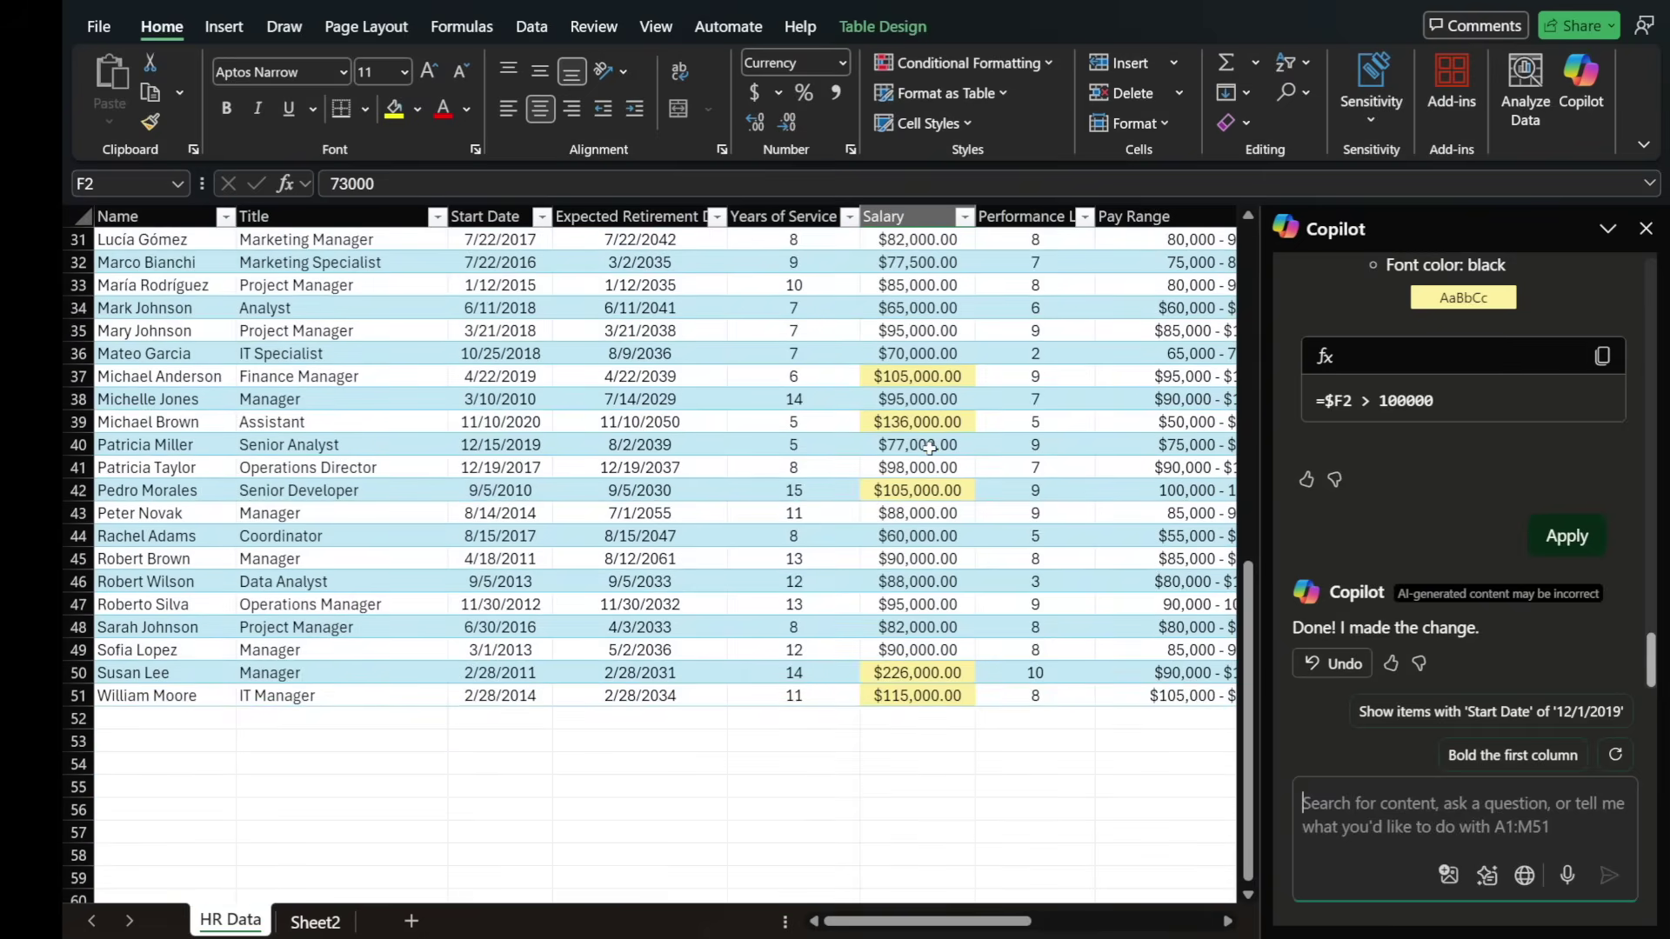
scroll(929, 447, up, 4)
scroll(929, 447, up, 6)
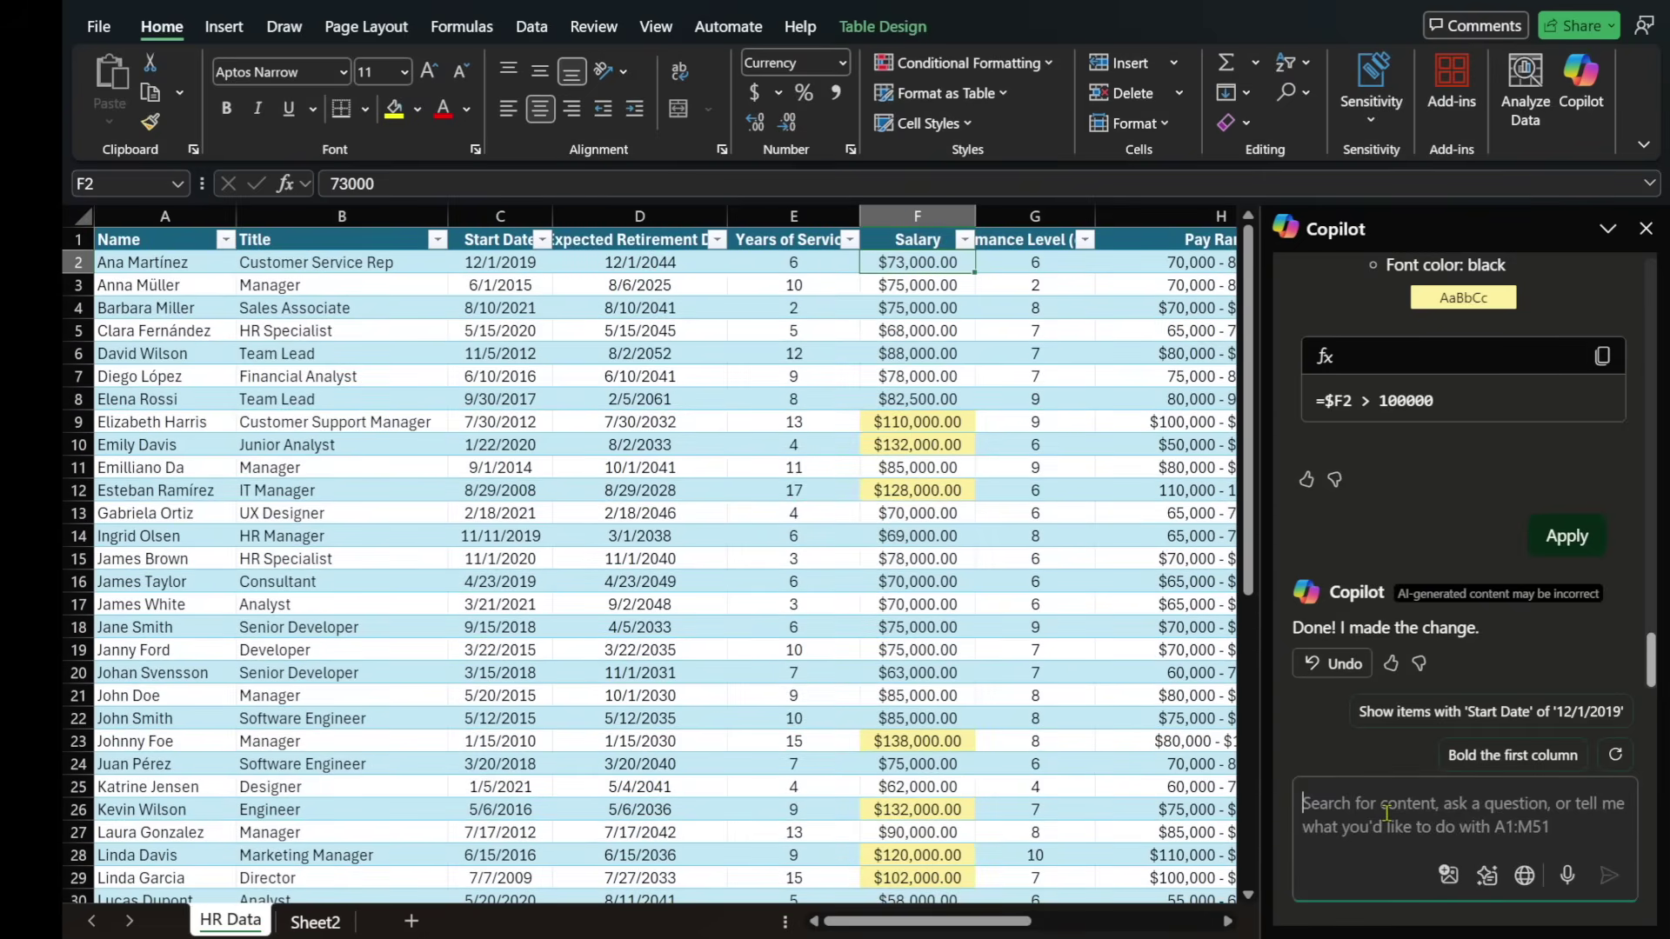
- Ask Copilot to show everyone earning over $100,000 with under 10 years at the company
click(1437, 806)
text(Show )
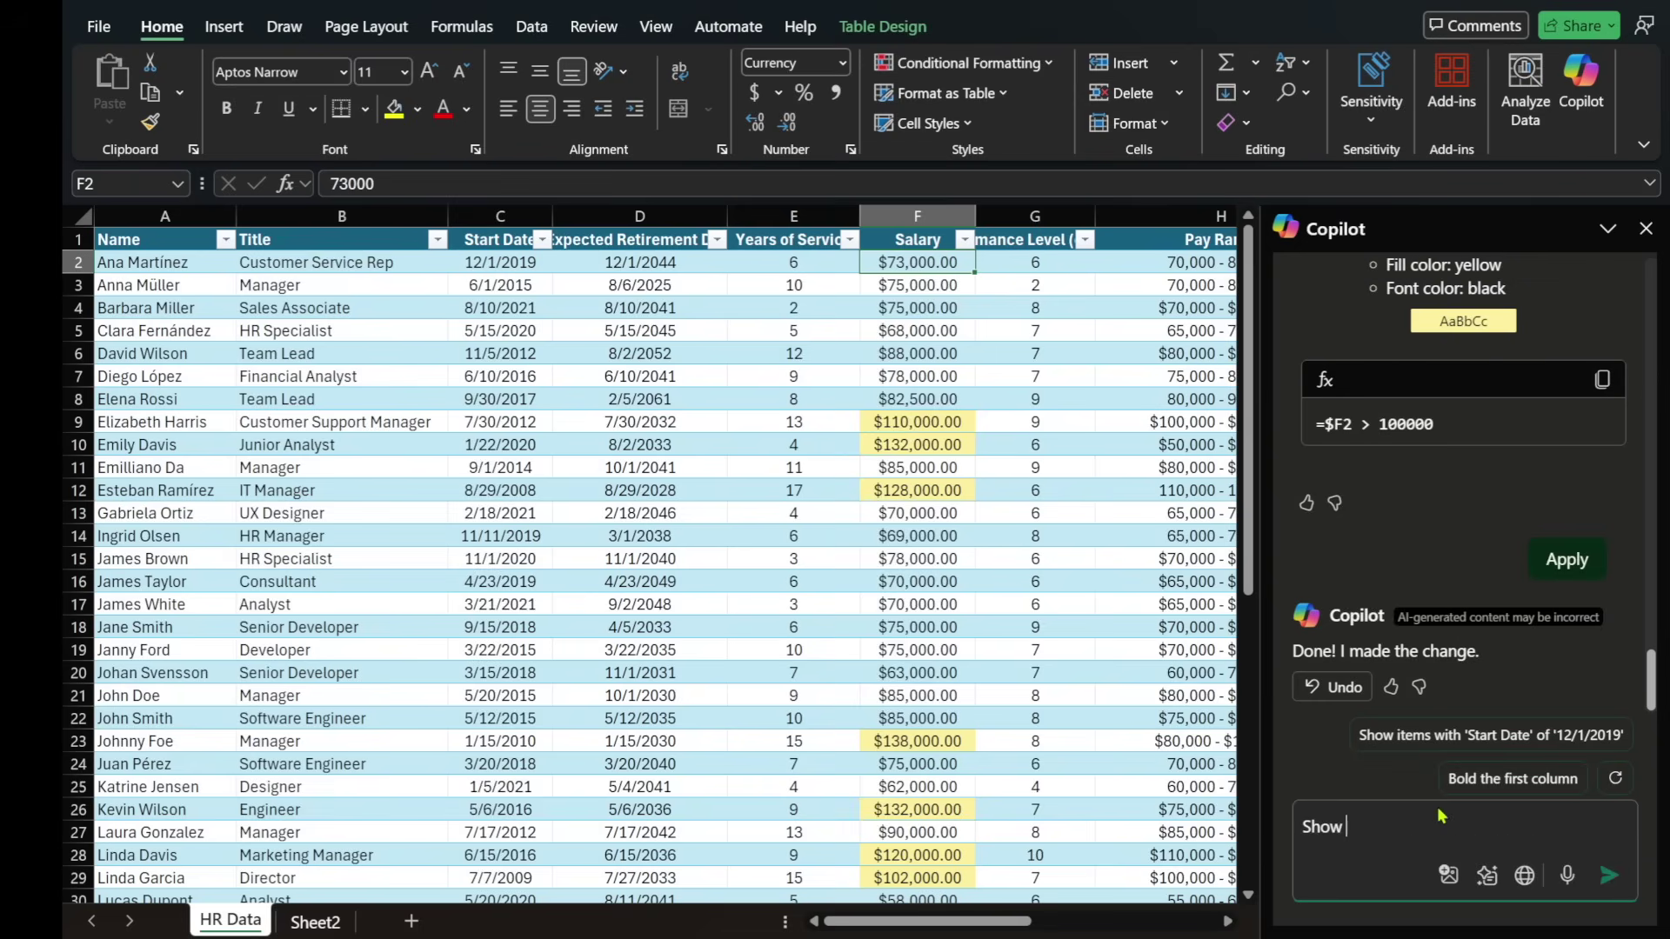
text(me all the pep)
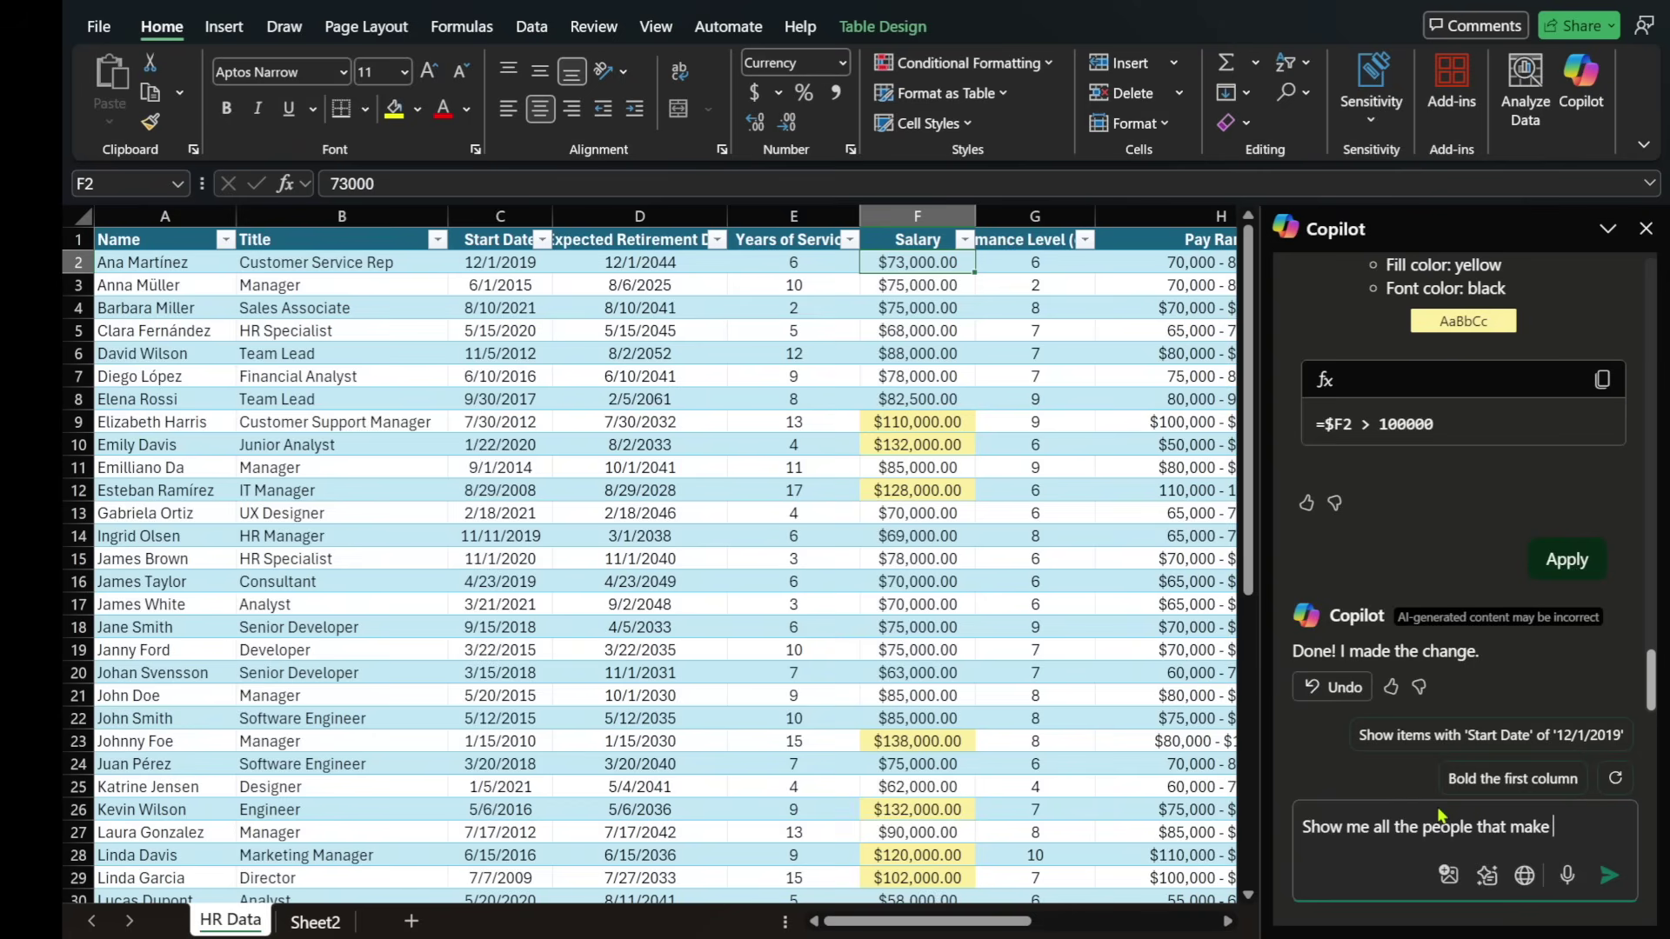
text(00,000 and have be)
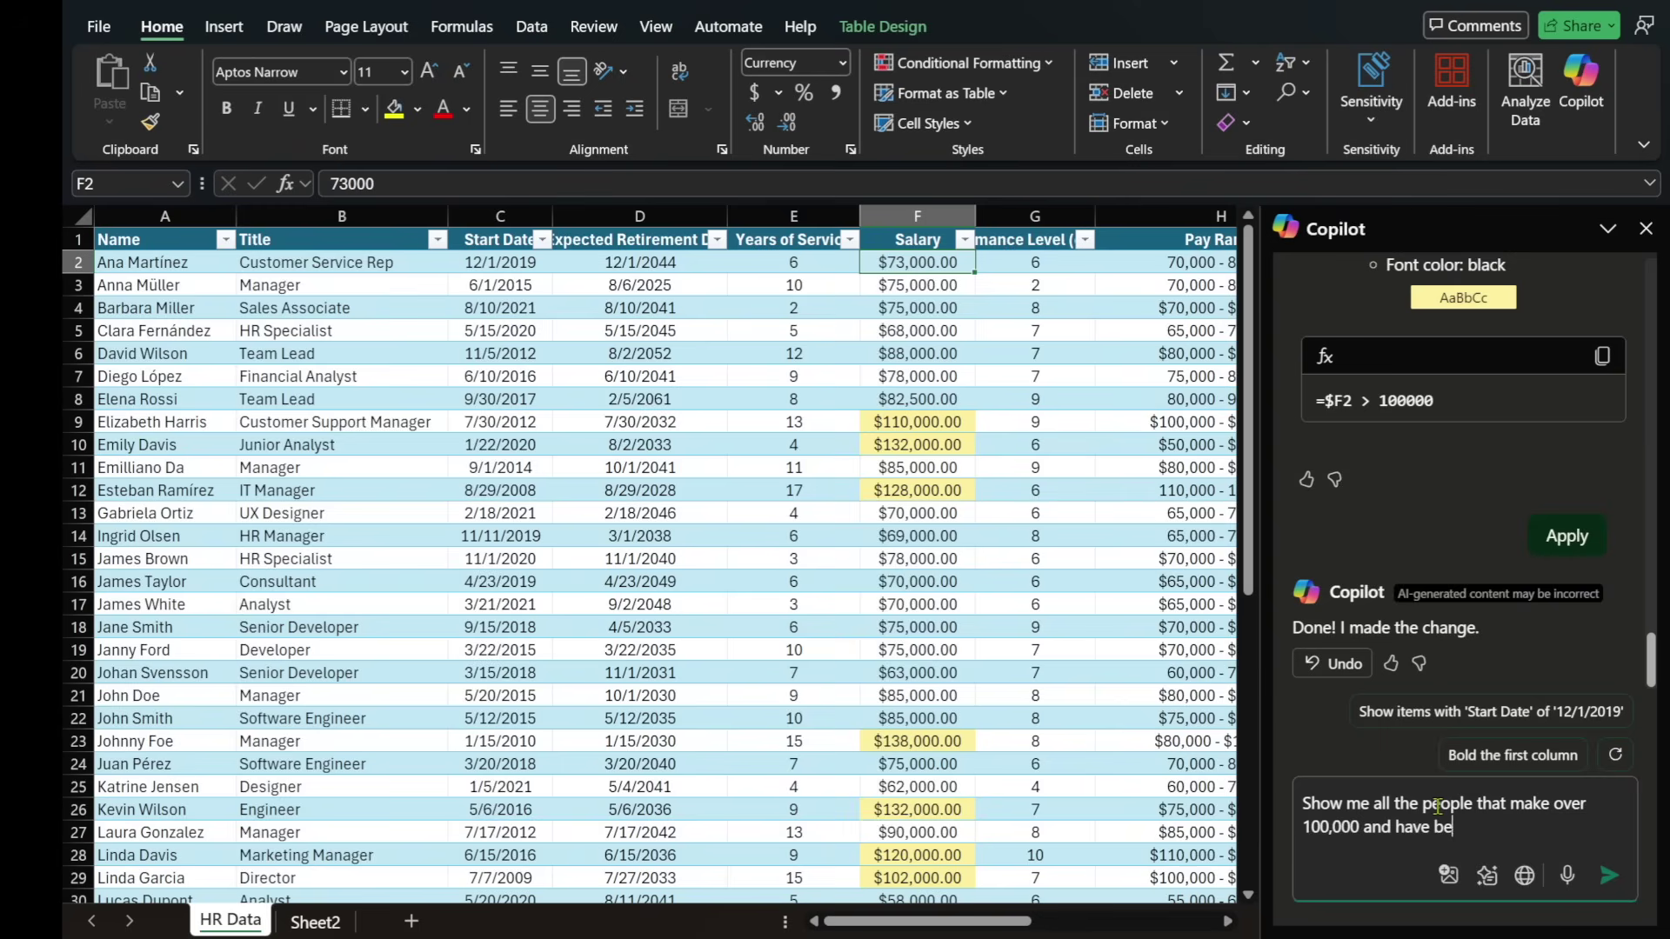
text(en at the compan)
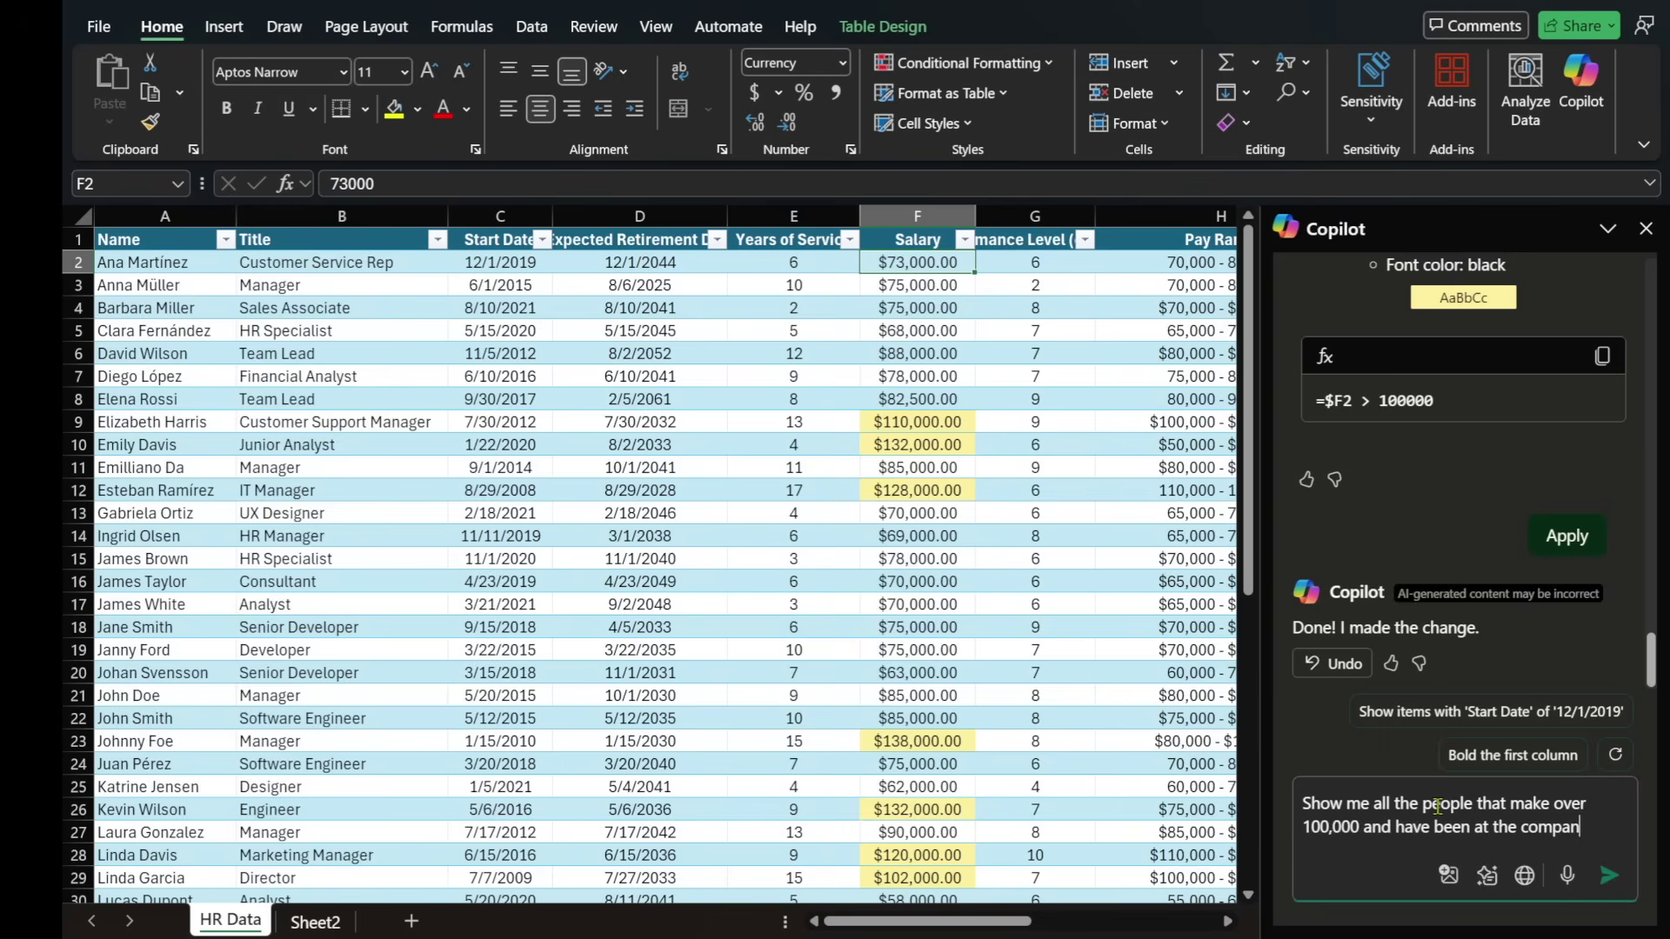
text(than 10 years)
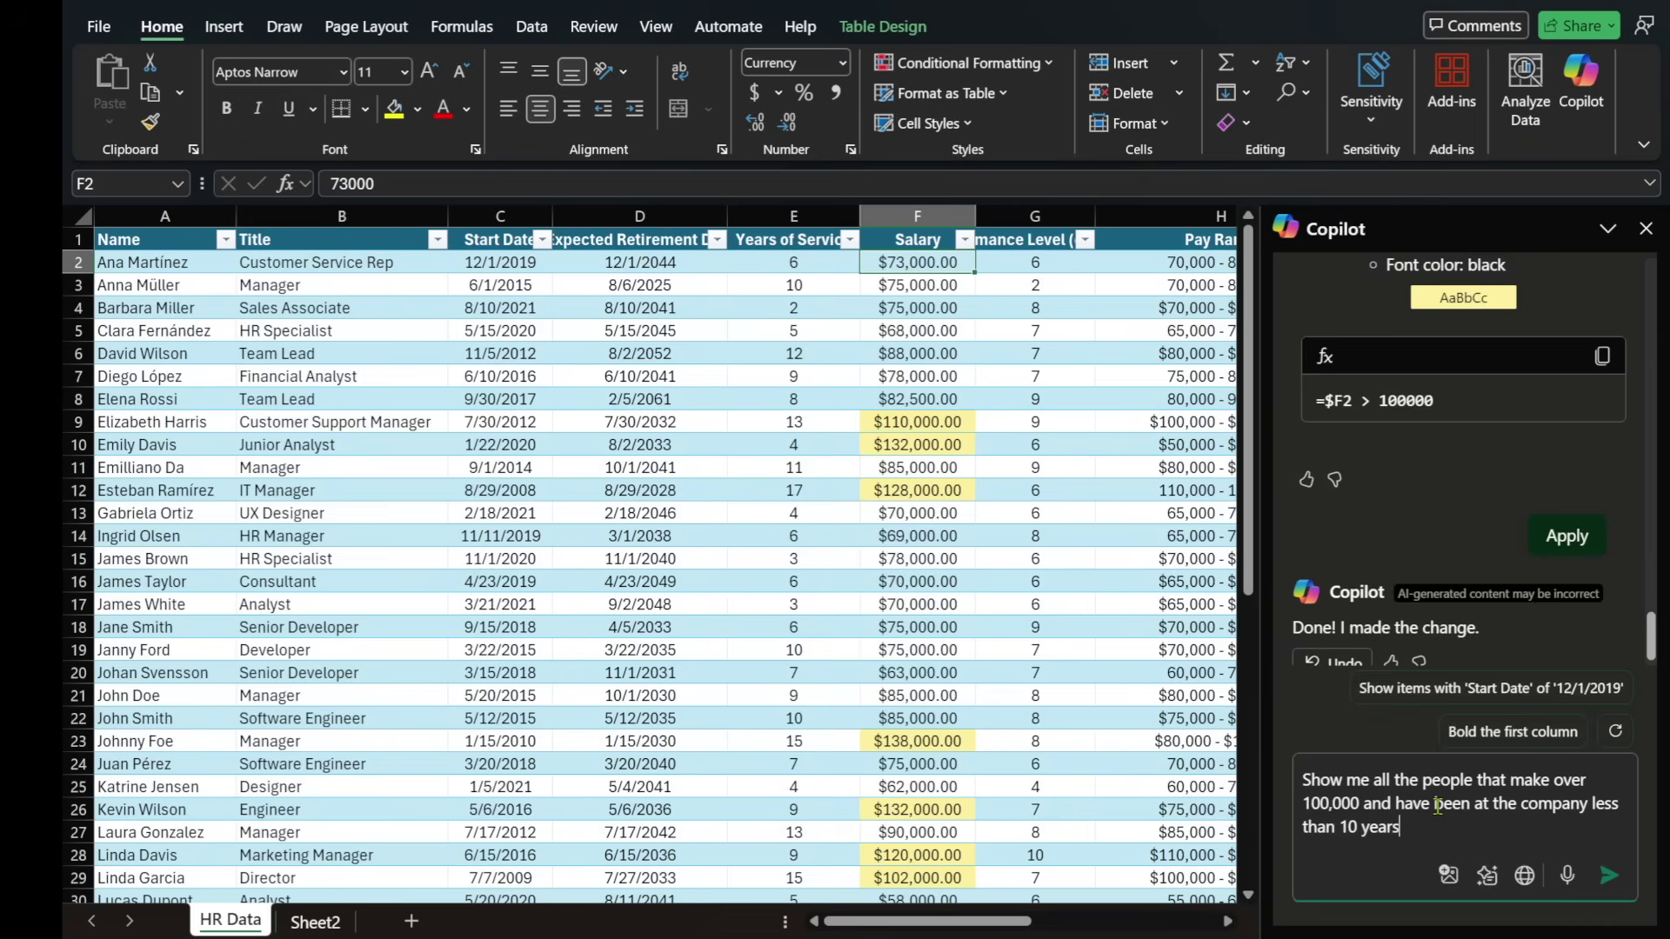
key(Return)
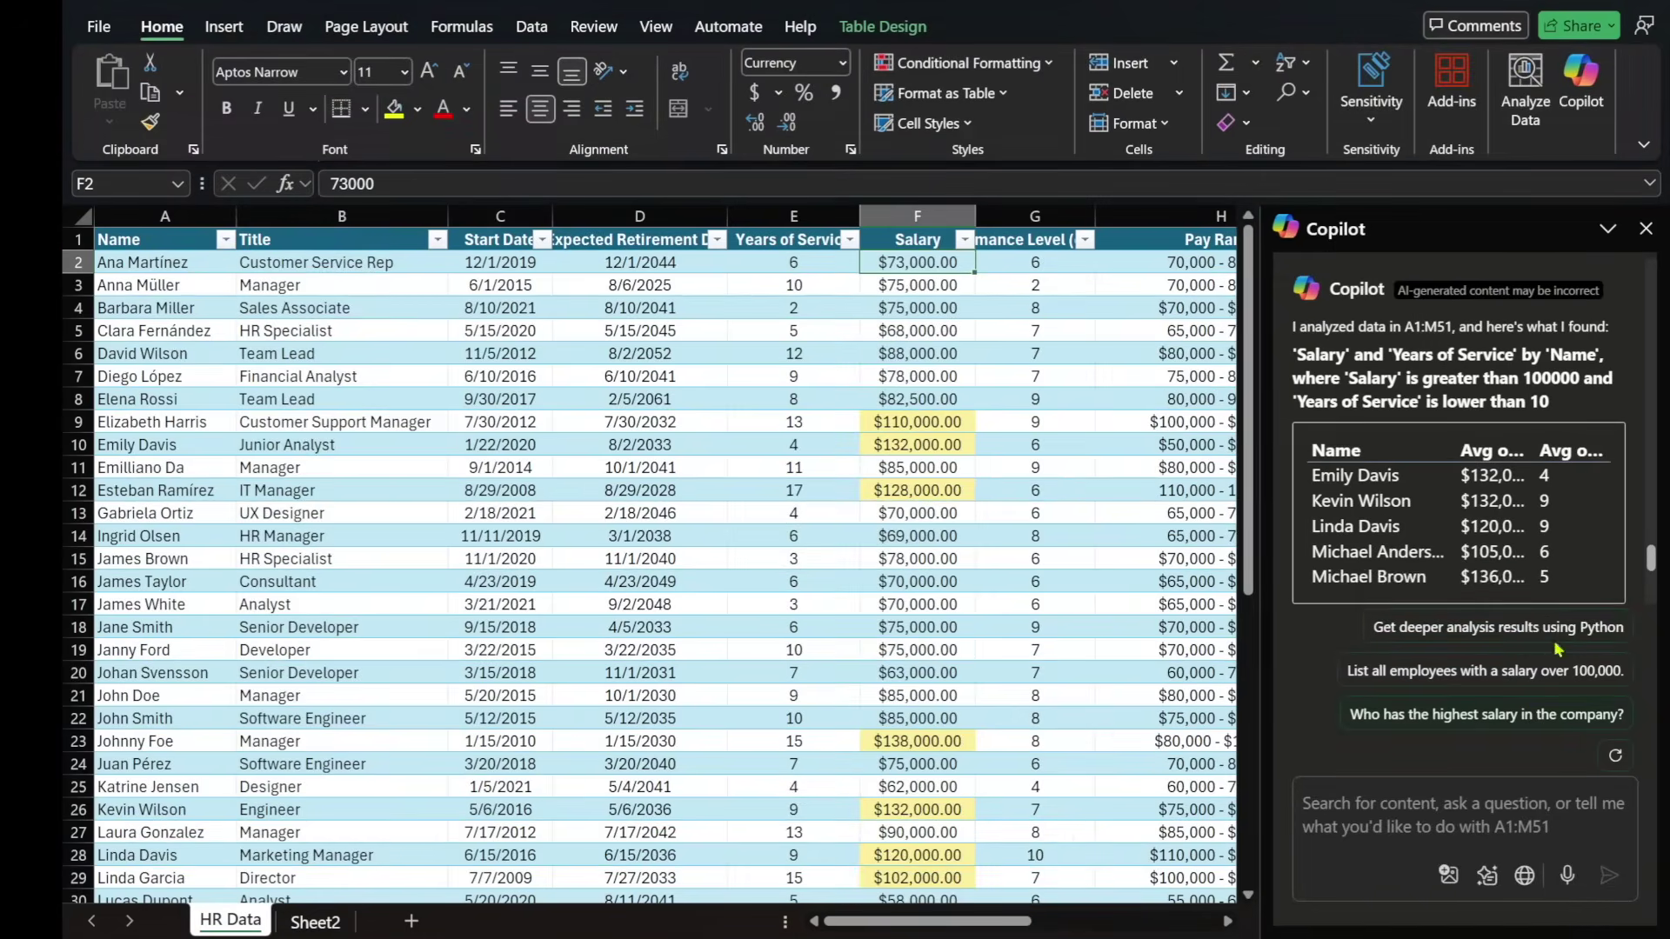
- Add Copilot's five-employee results table to a new Sheet1 and autofit column B
scroll(1507, 531, down, 3)
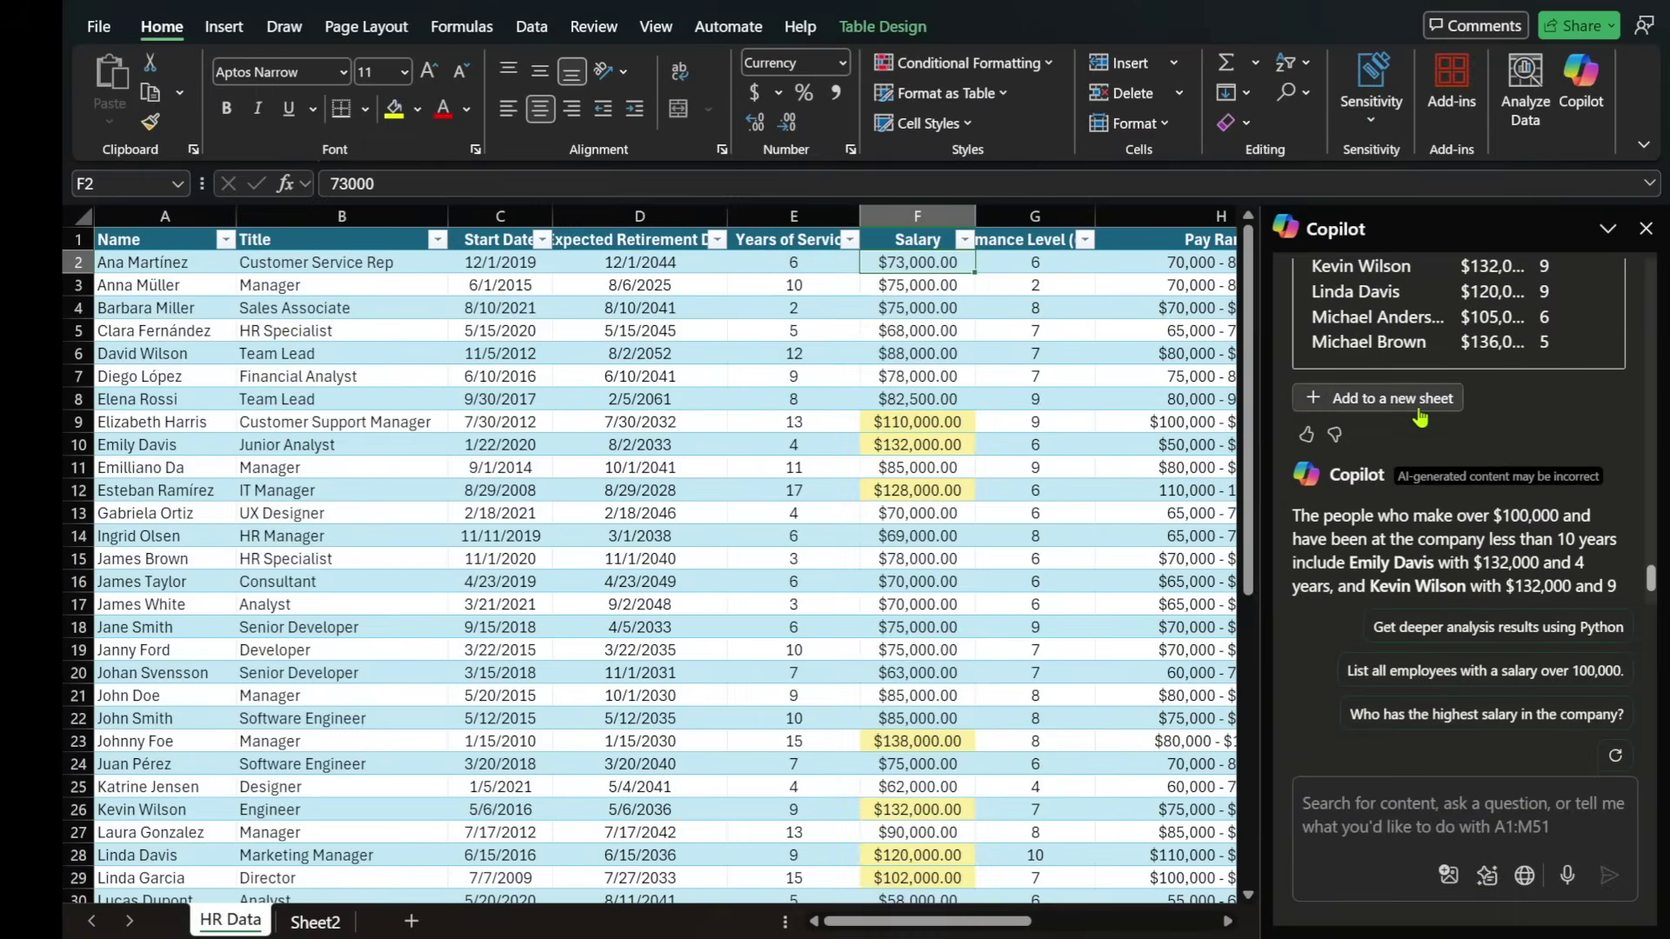
click(1416, 409)
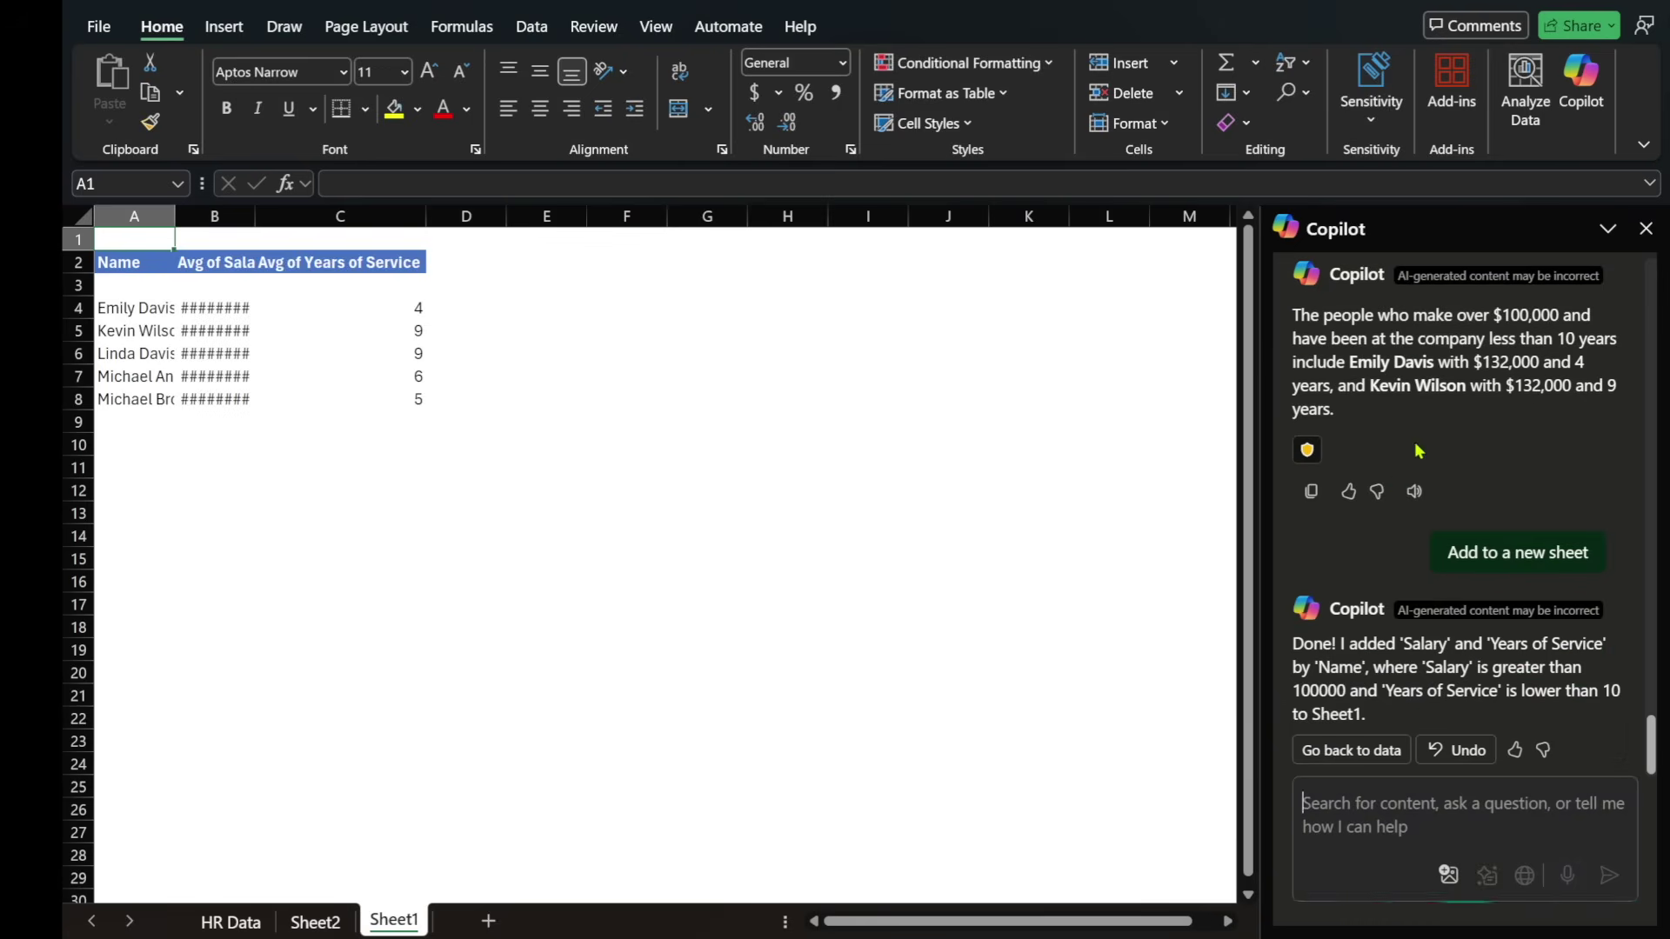
double_click(255, 216)
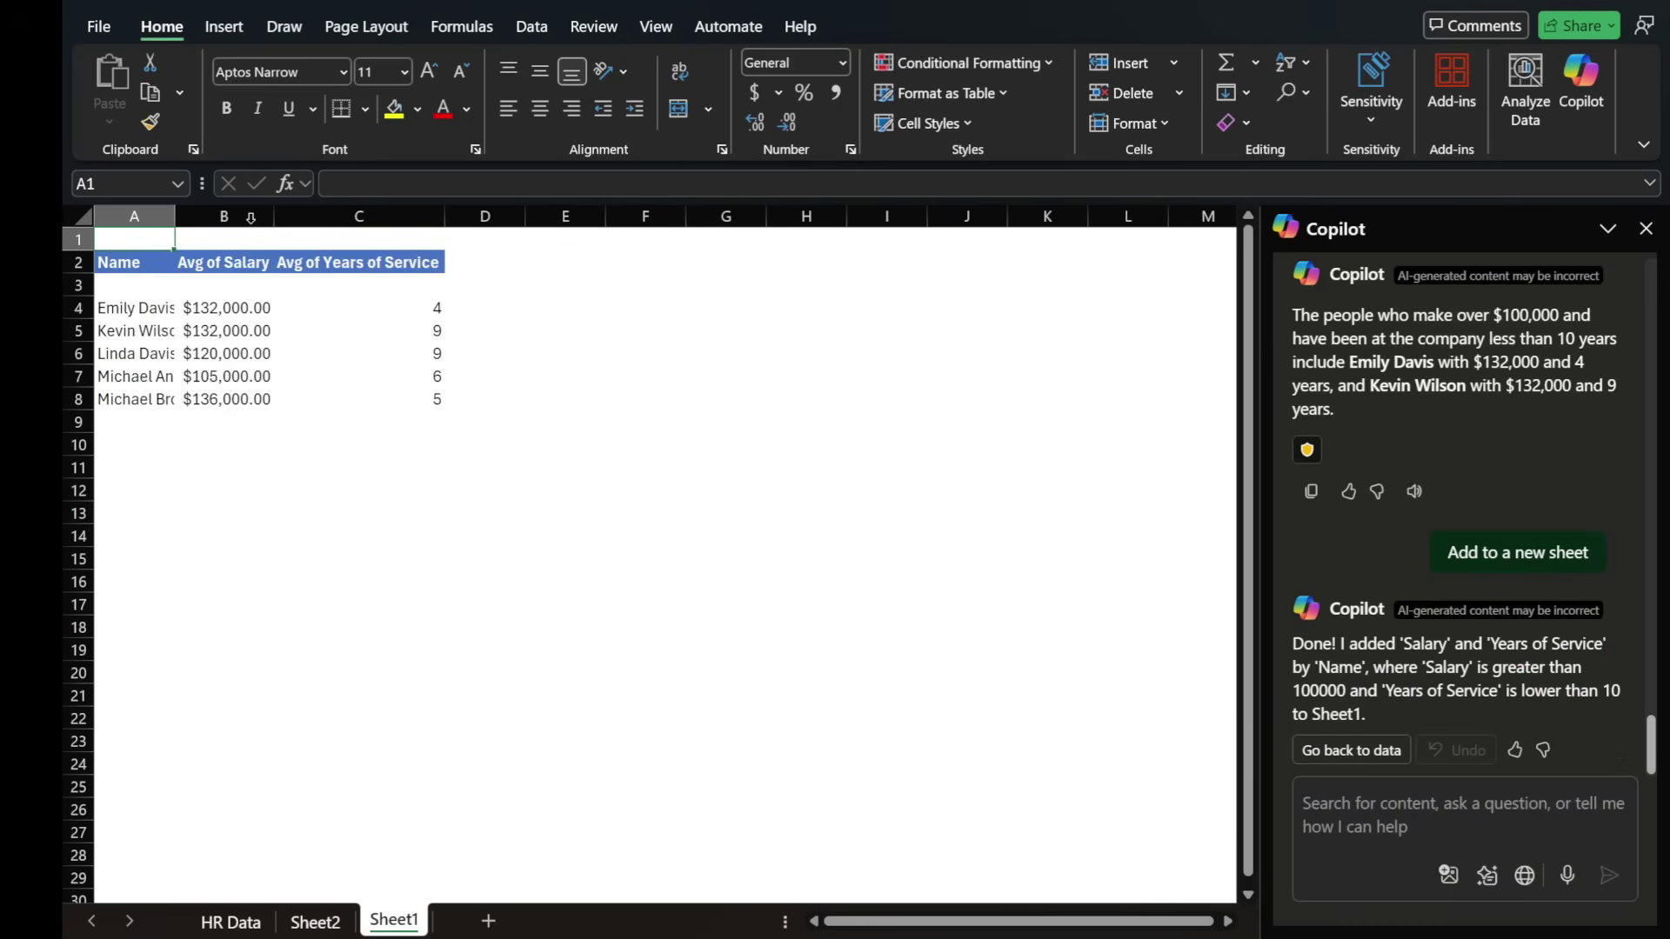
- Inspect cells in the Sheet1 results table, then go back to the HR Data sheet
click(79, 307)
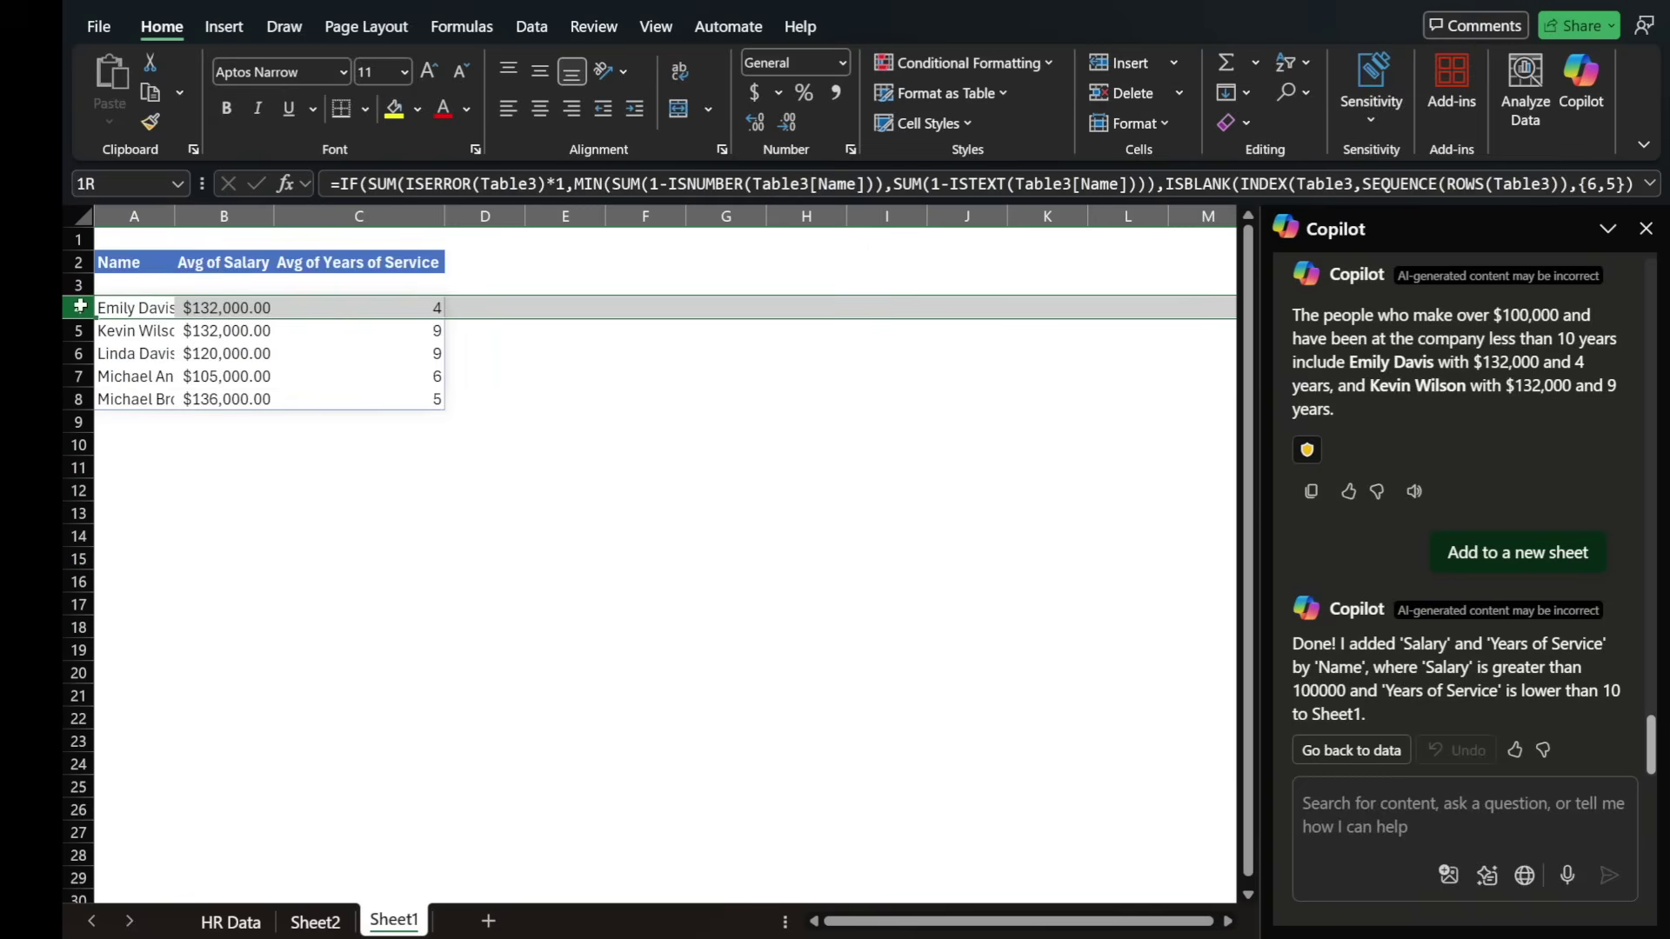
click(394, 309)
click(397, 400)
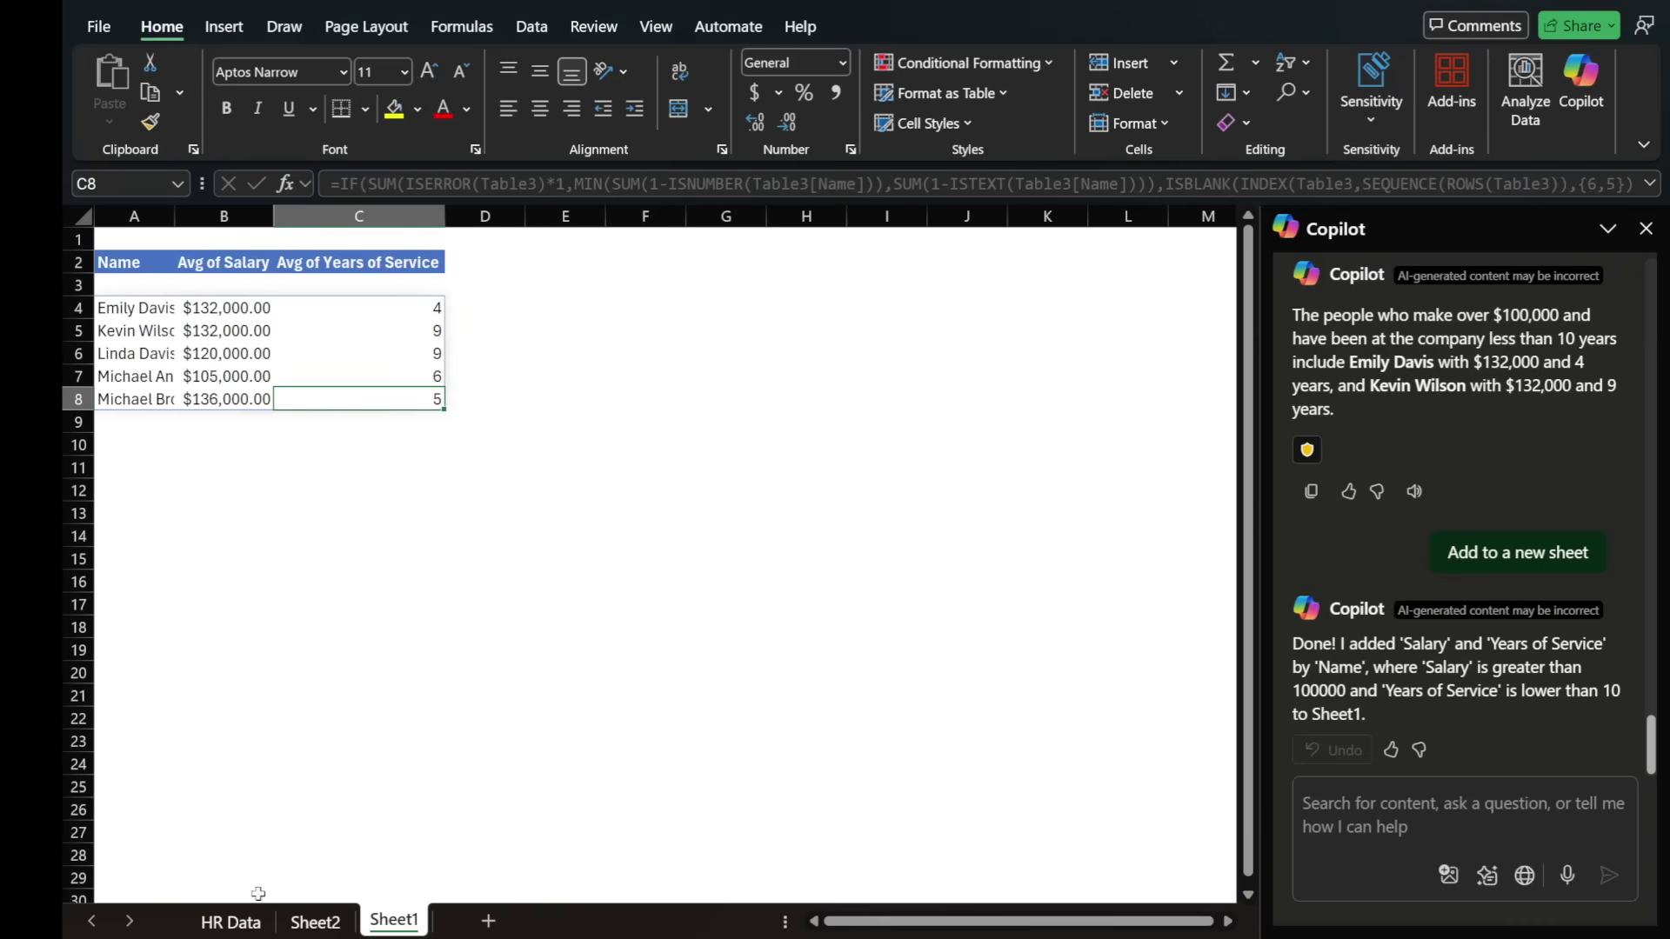
click(231, 920)
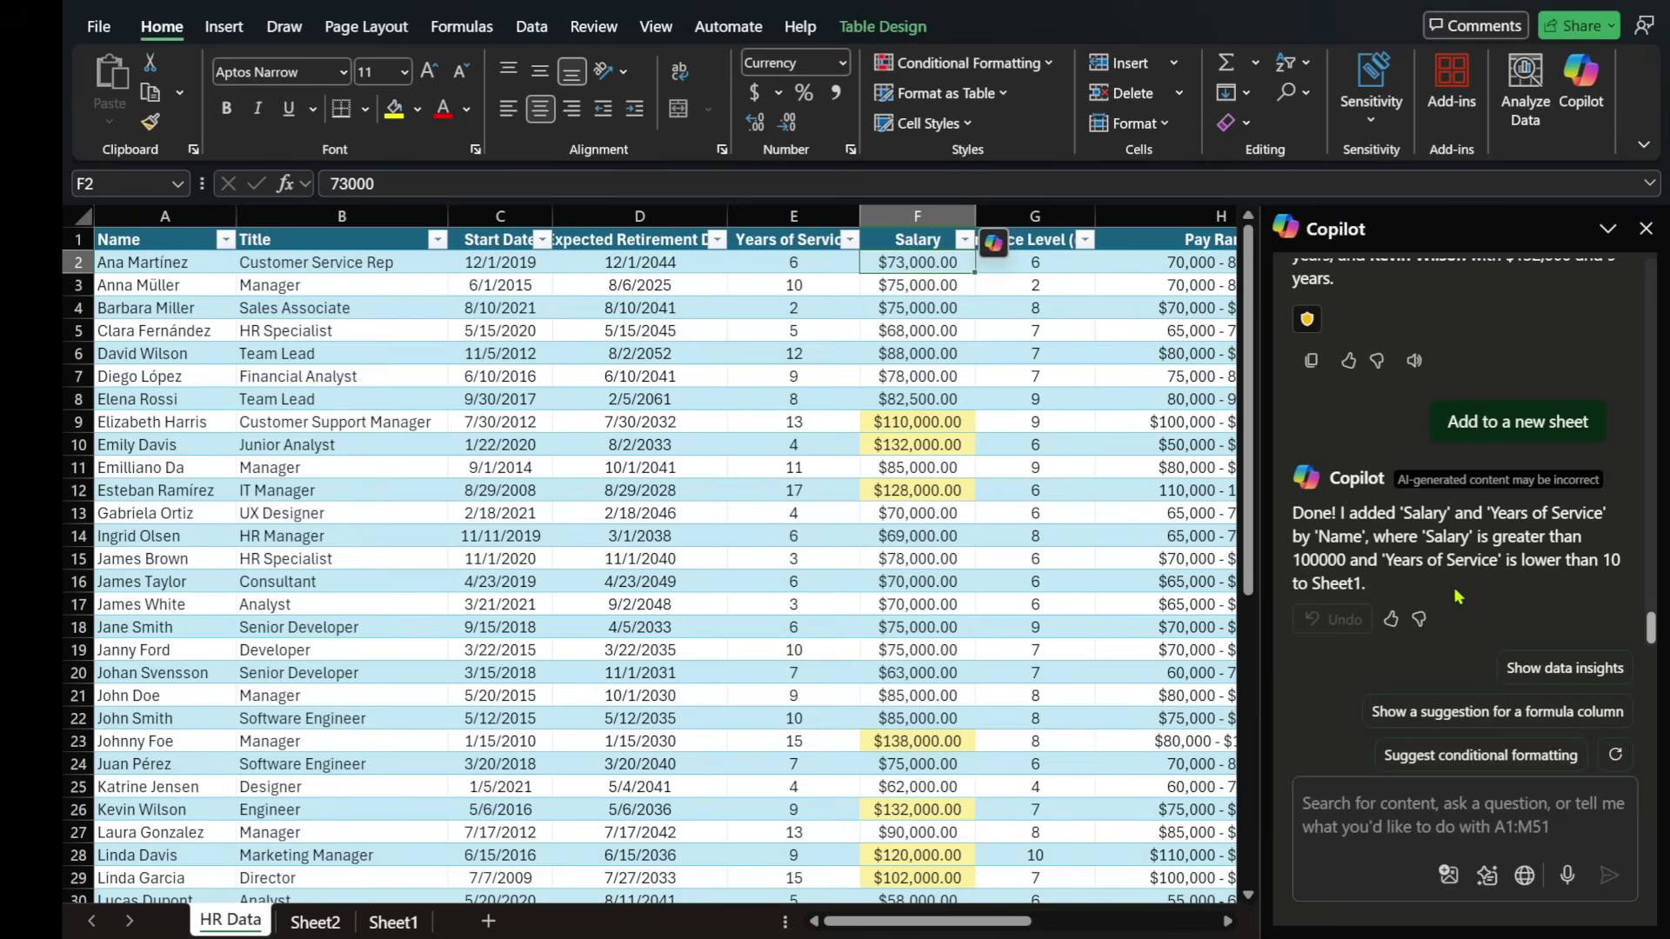
- Generate Copilot's data insights for the HR data and add all of them to a new Sheet3
click(1563, 678)
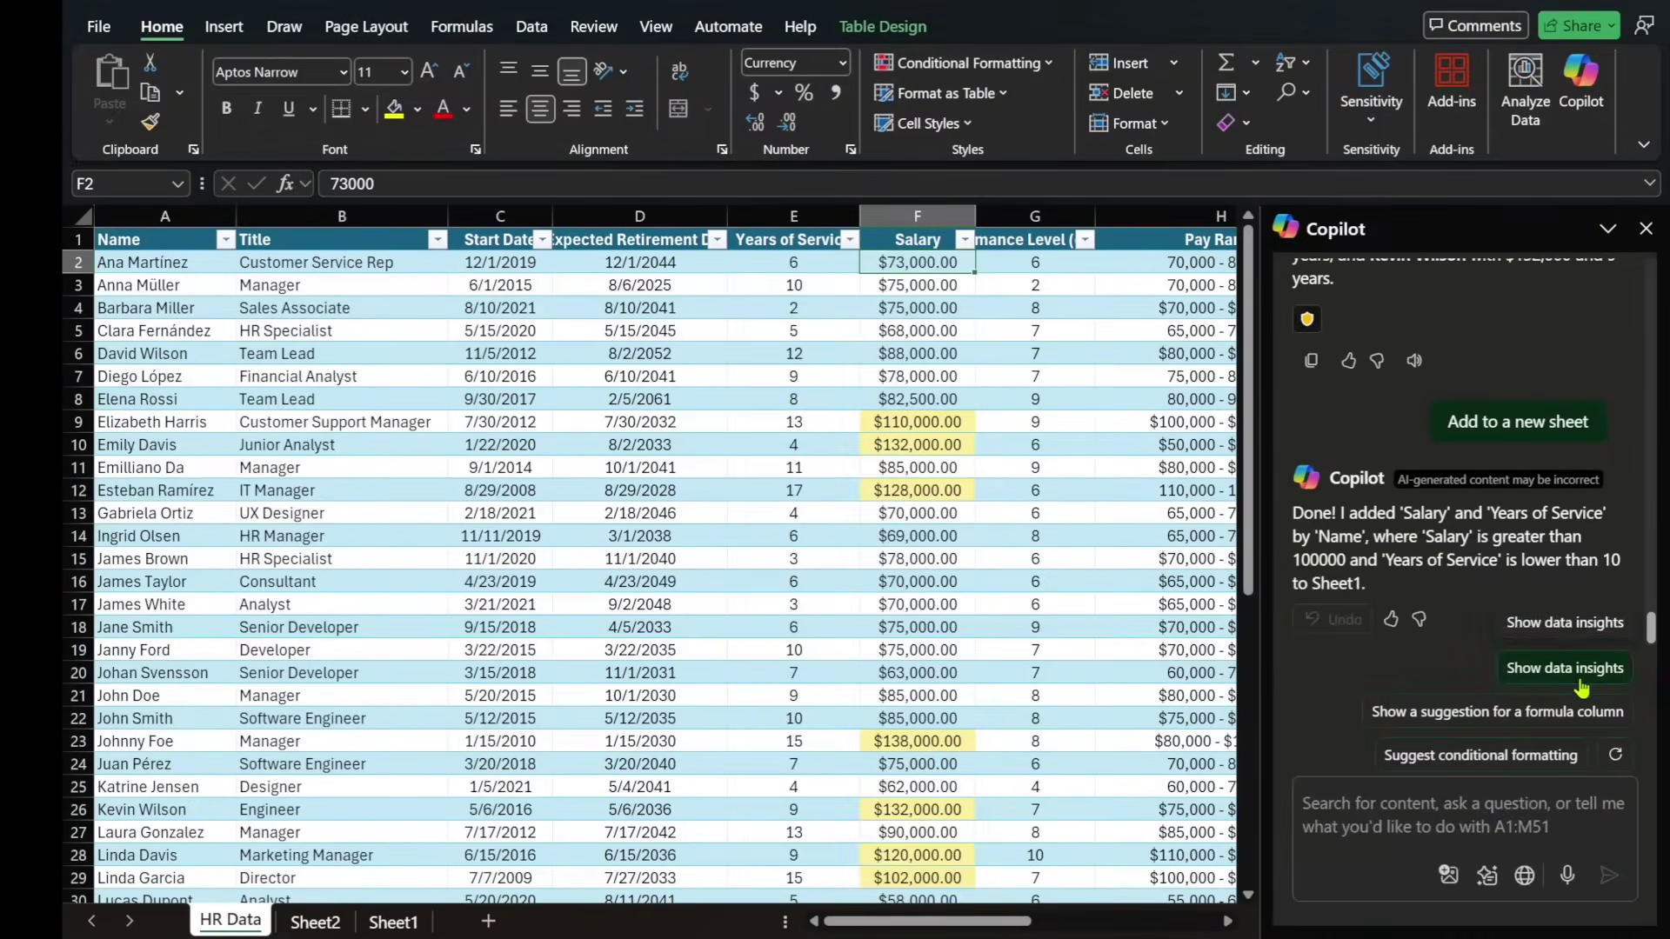
click(1495, 679)
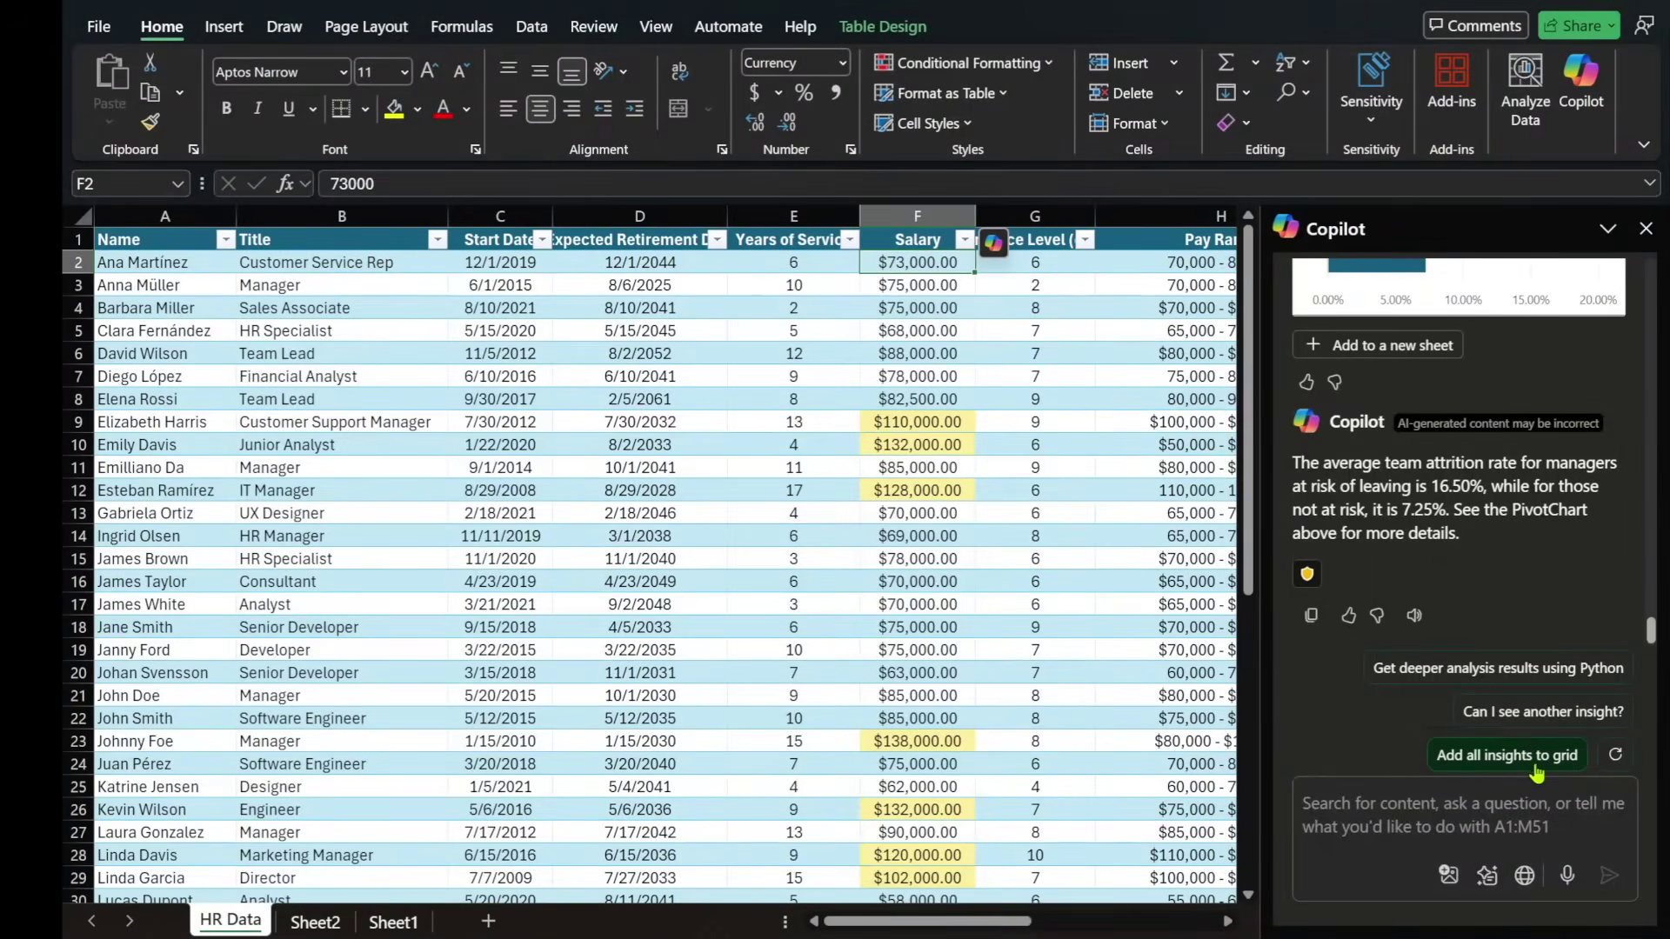
click(1532, 767)
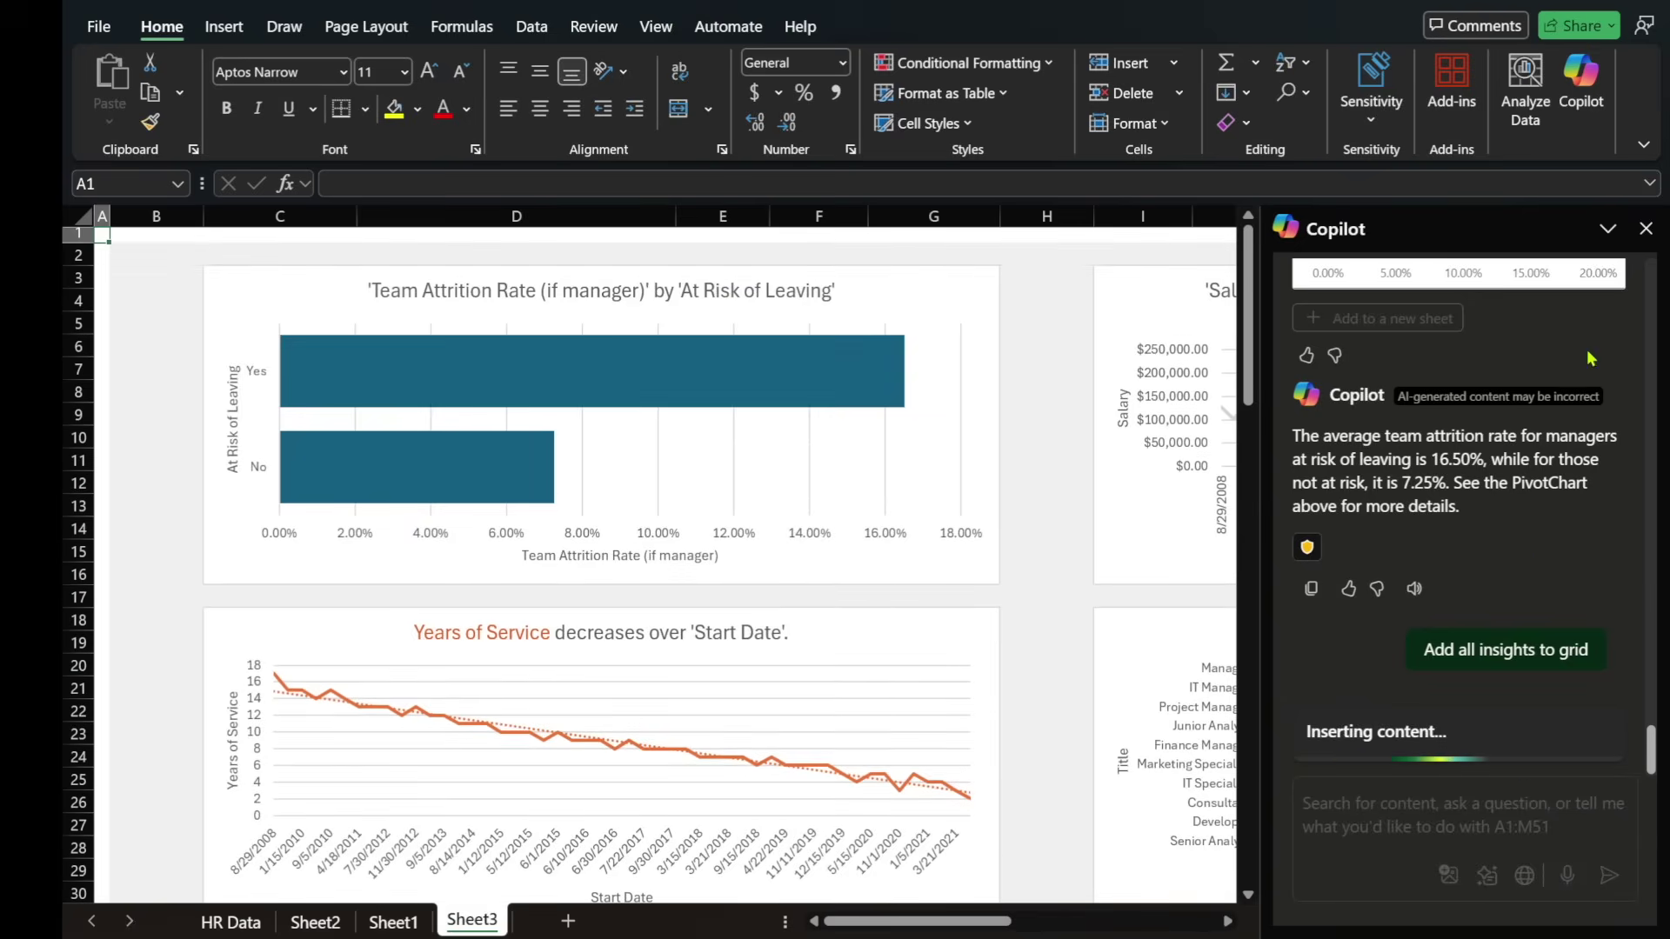
- Close Copilot, review Sheet3's insight charts like Salary outliers, then return to HR Data
click(1646, 229)
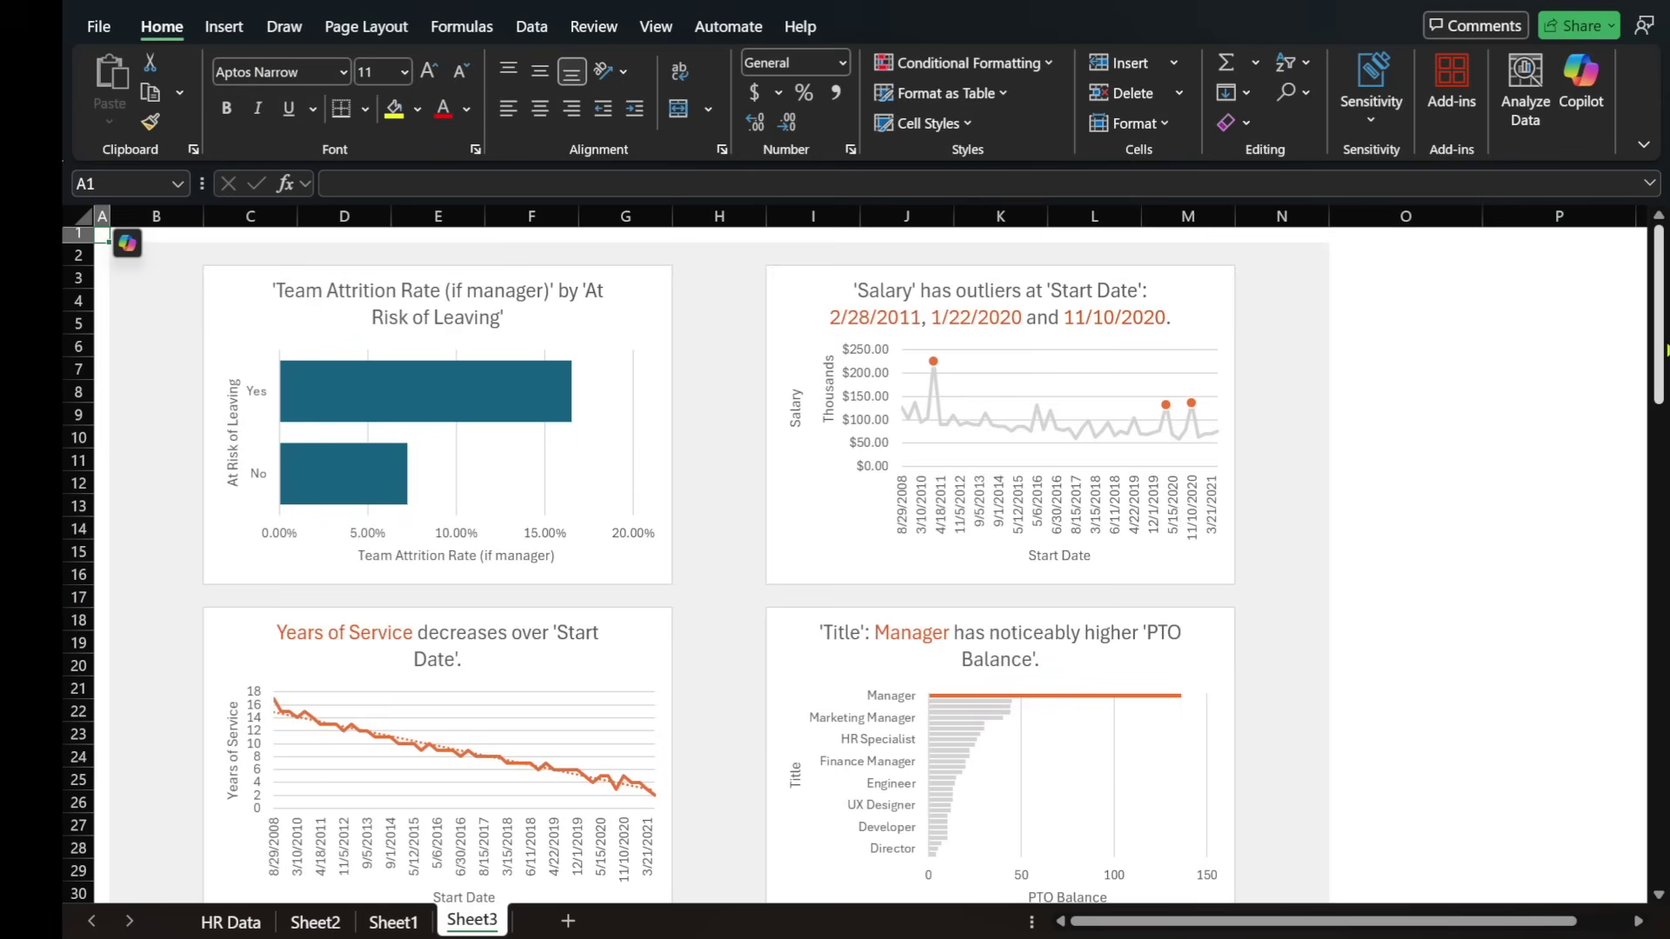
mouse_move(1657, 355)
mouse_down()
mouse_move(1661, 755)
mouse_move(1635, 350)
mouse_up()
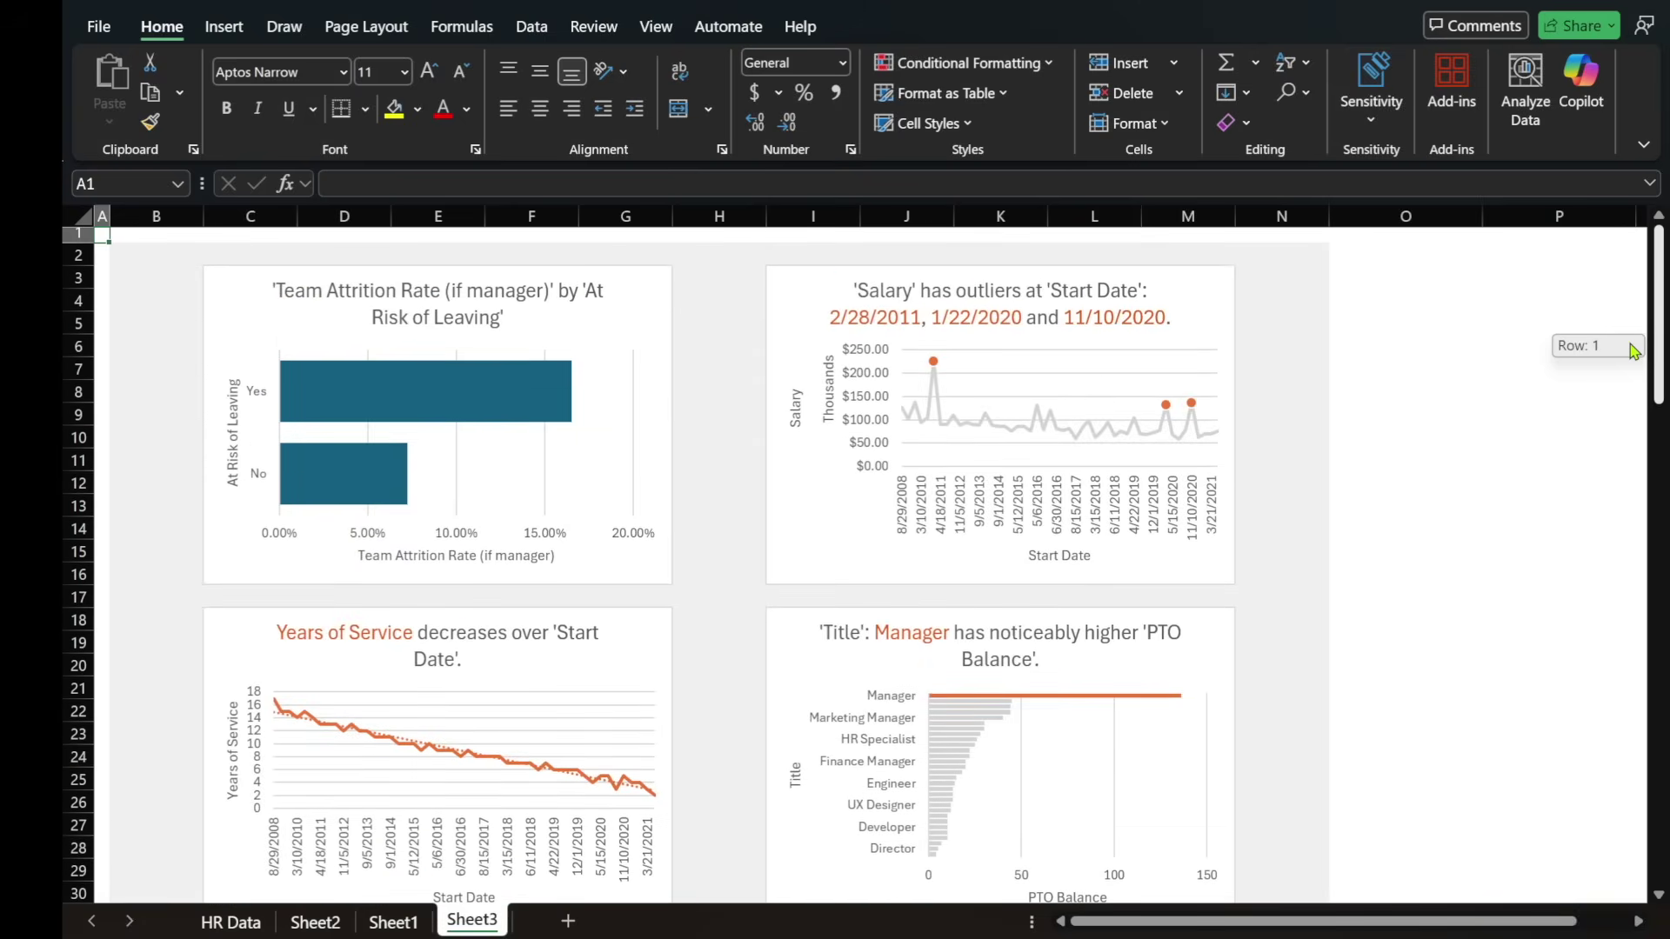
drag(1633, 349, 1634, 426)
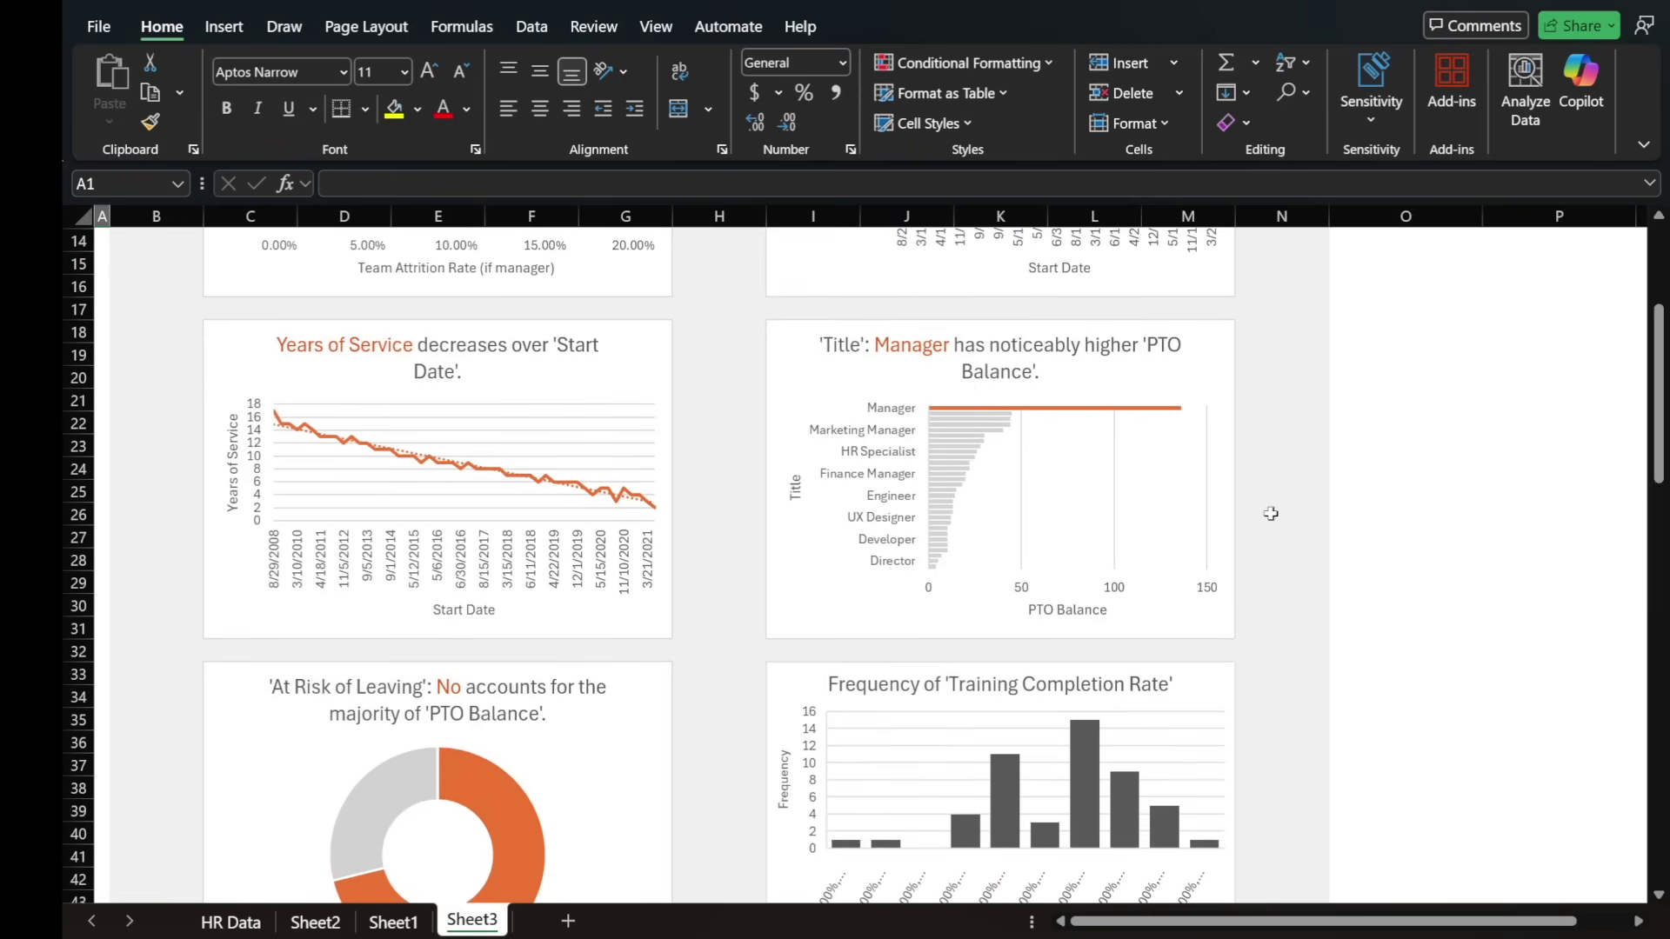
scroll(1192, 557, up, 5)
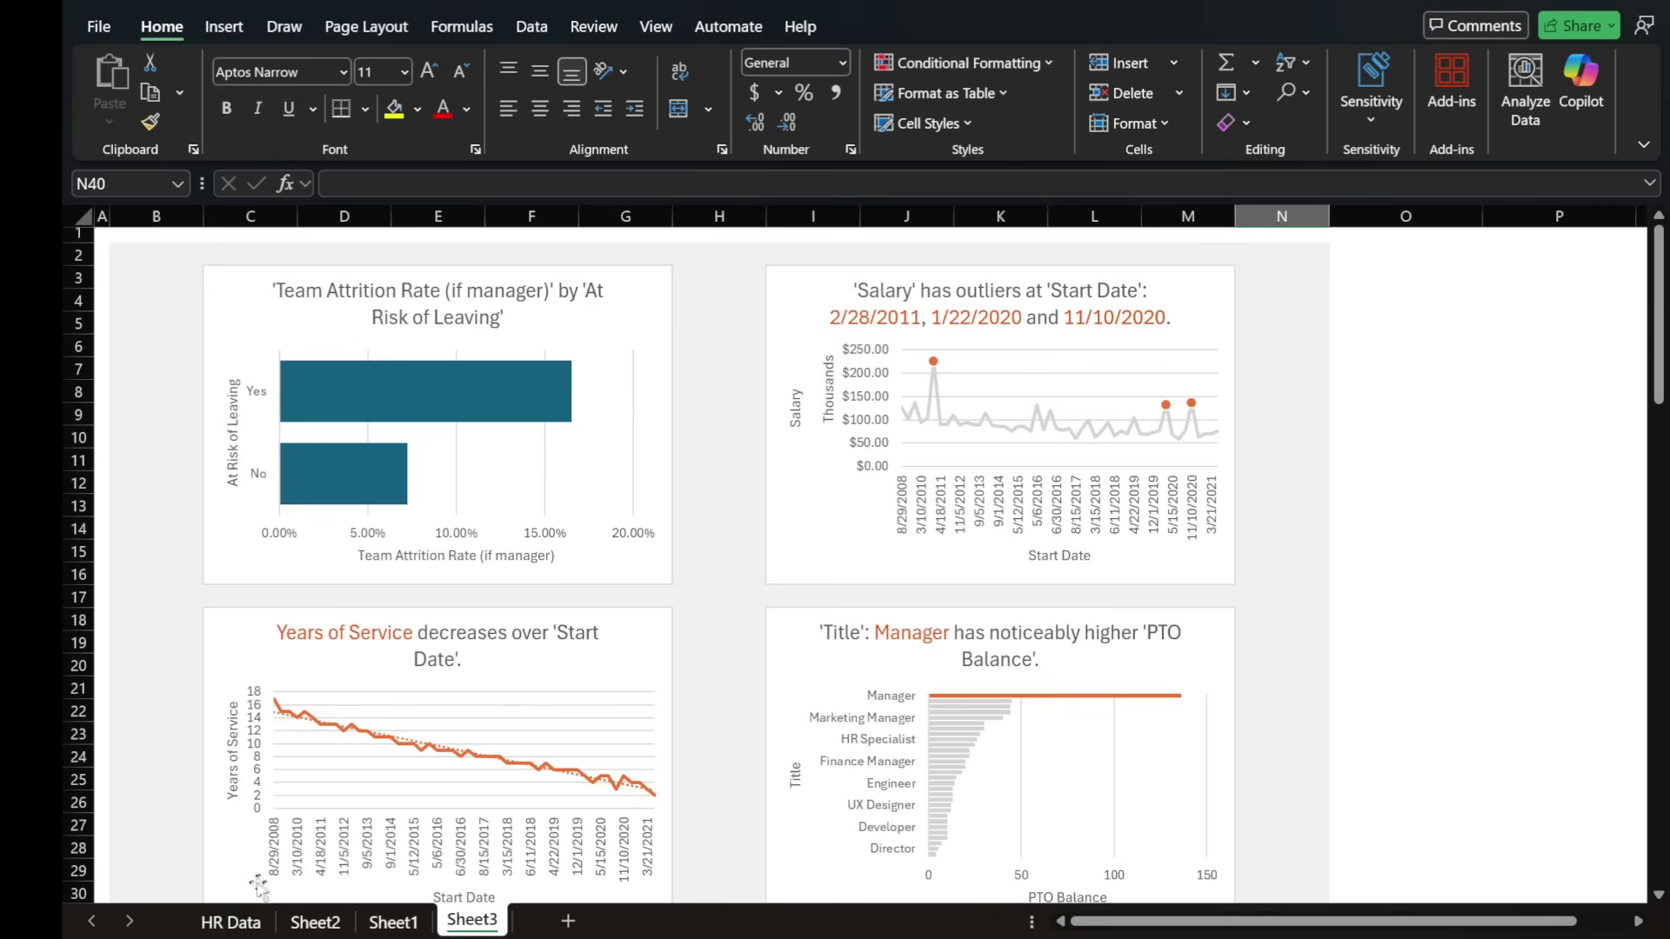
click(230, 922)
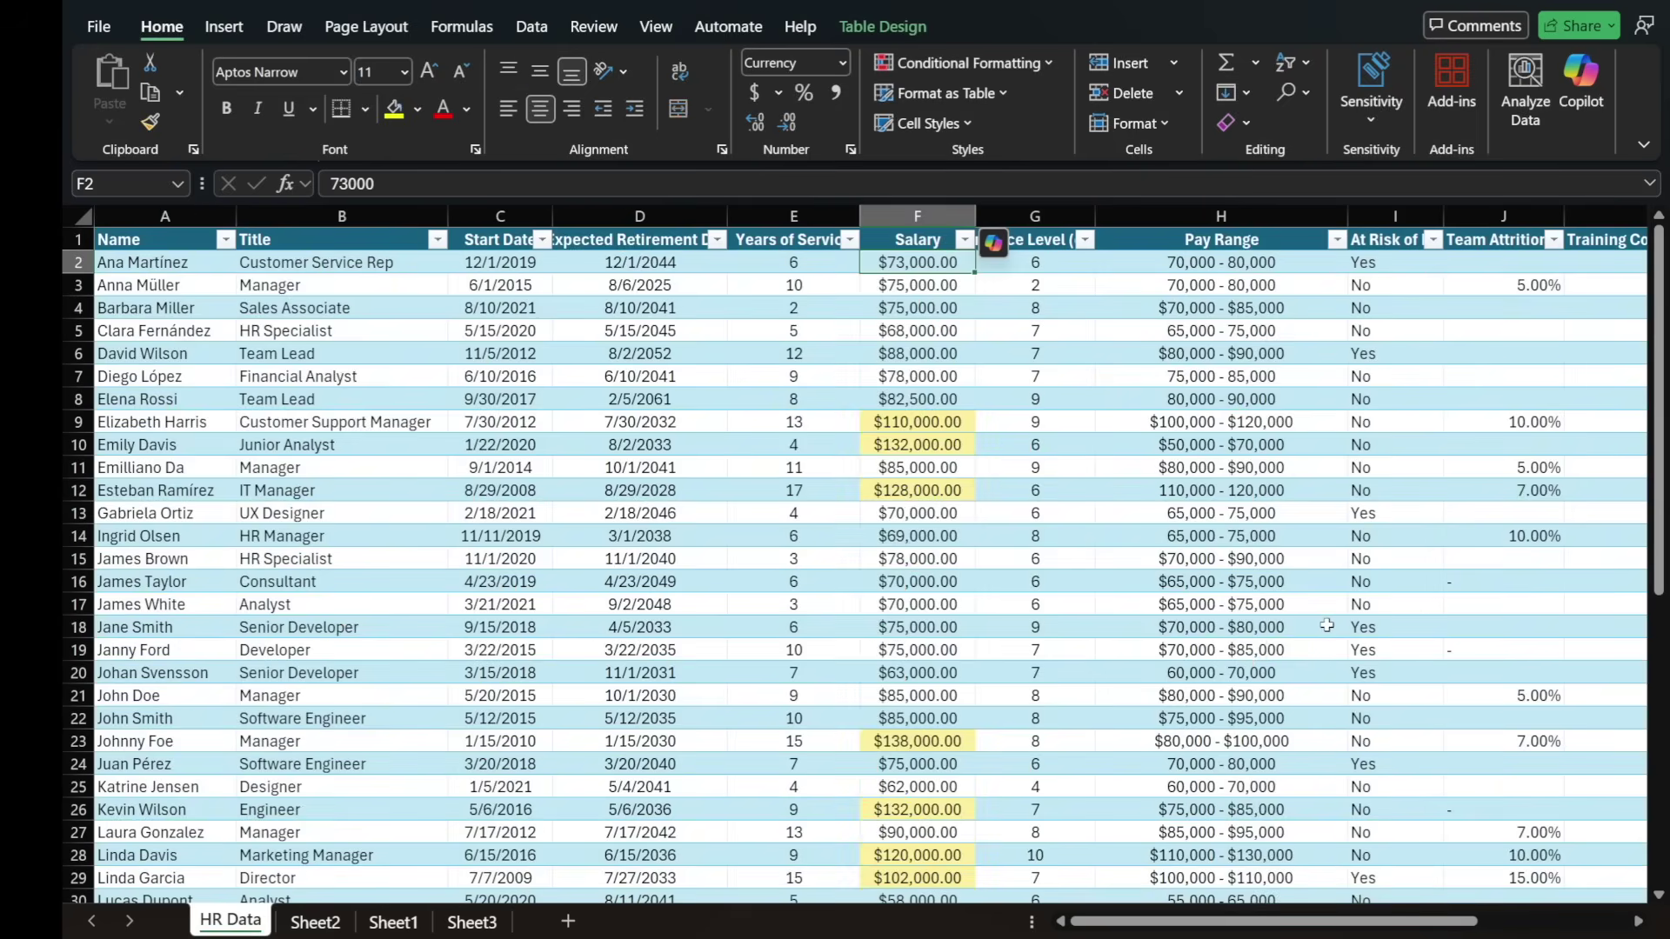
- Start a Python advanced analysis of the HR Data table, creating the Analysis1 sheet
click(993, 245)
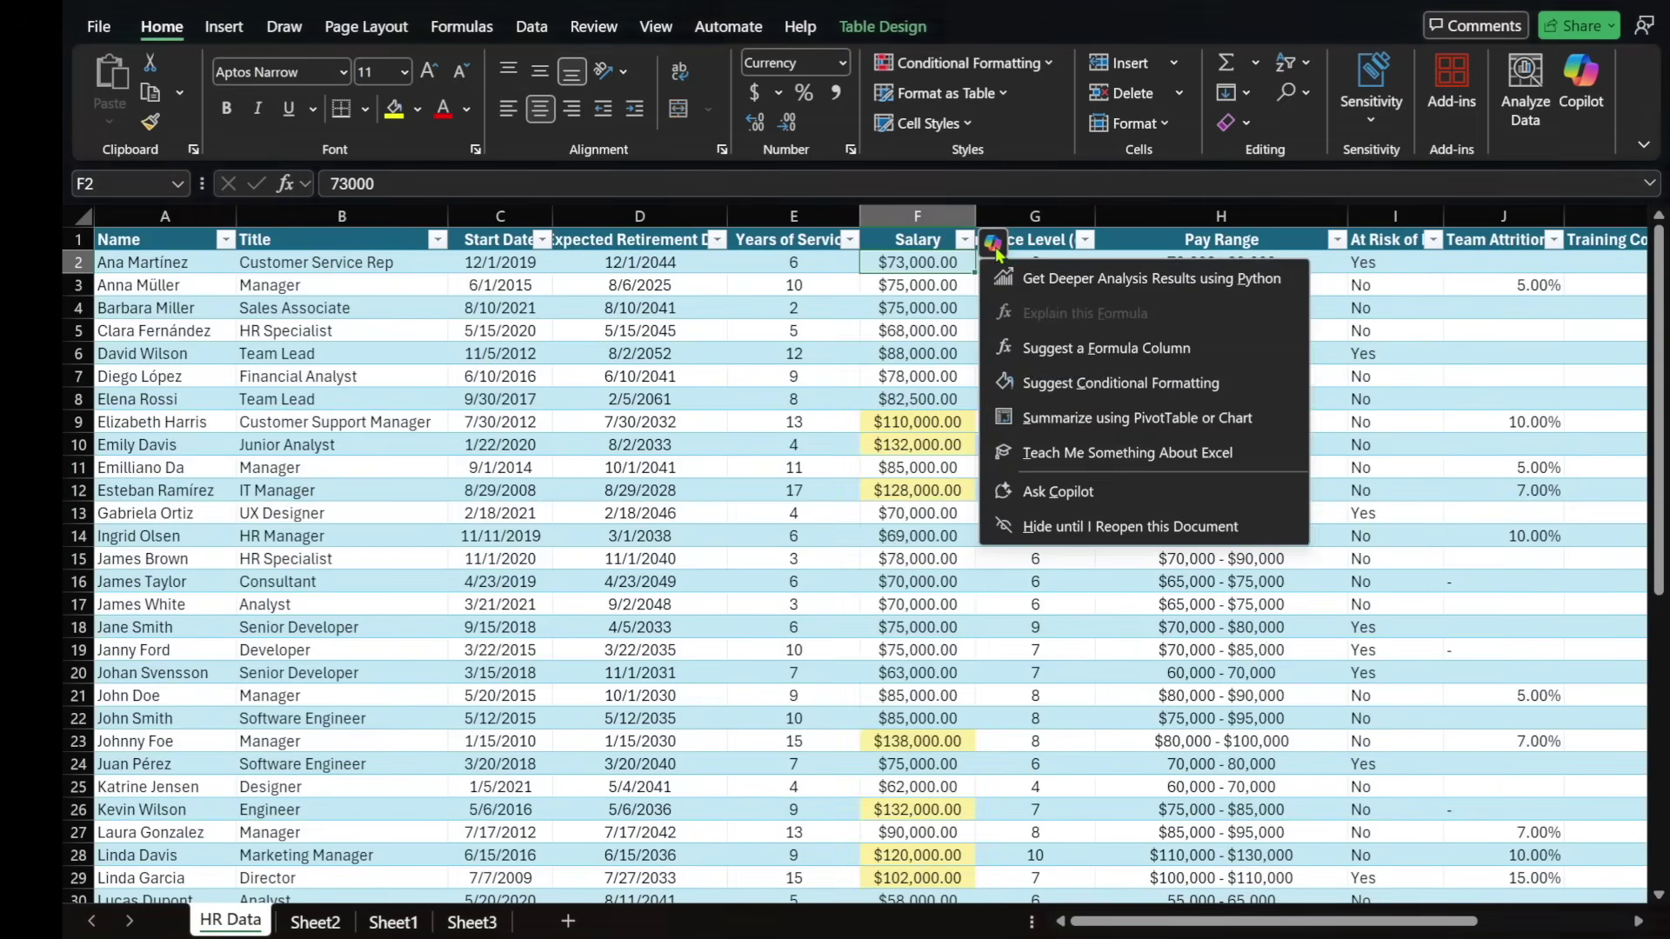
click(1124, 280)
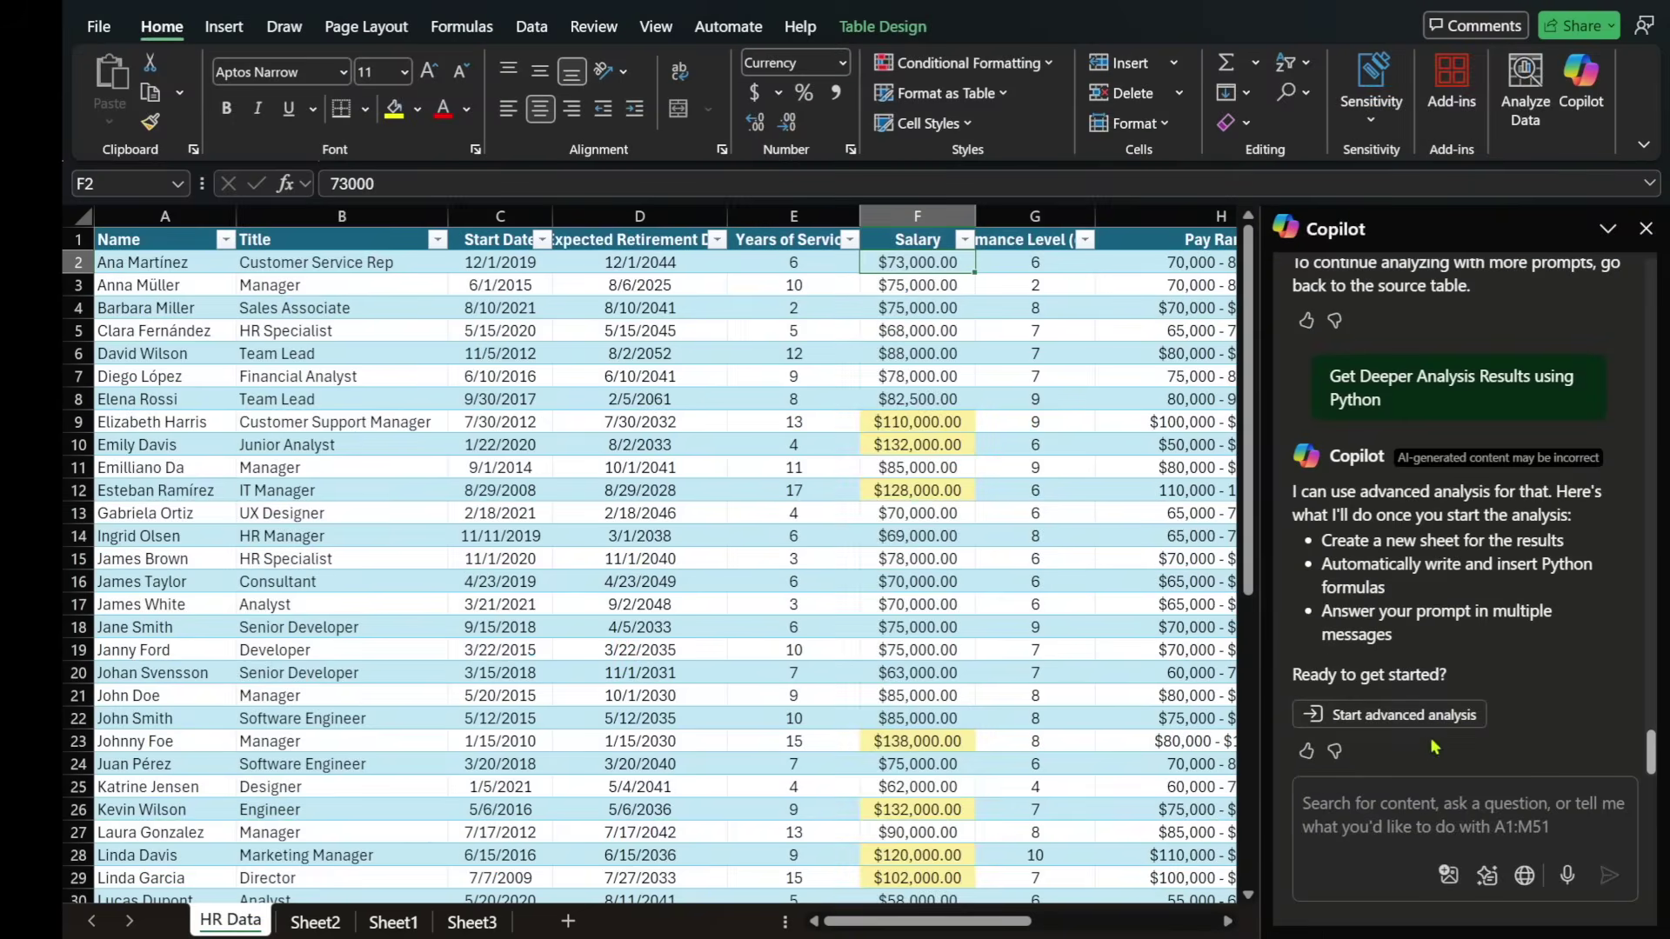
click(1424, 718)
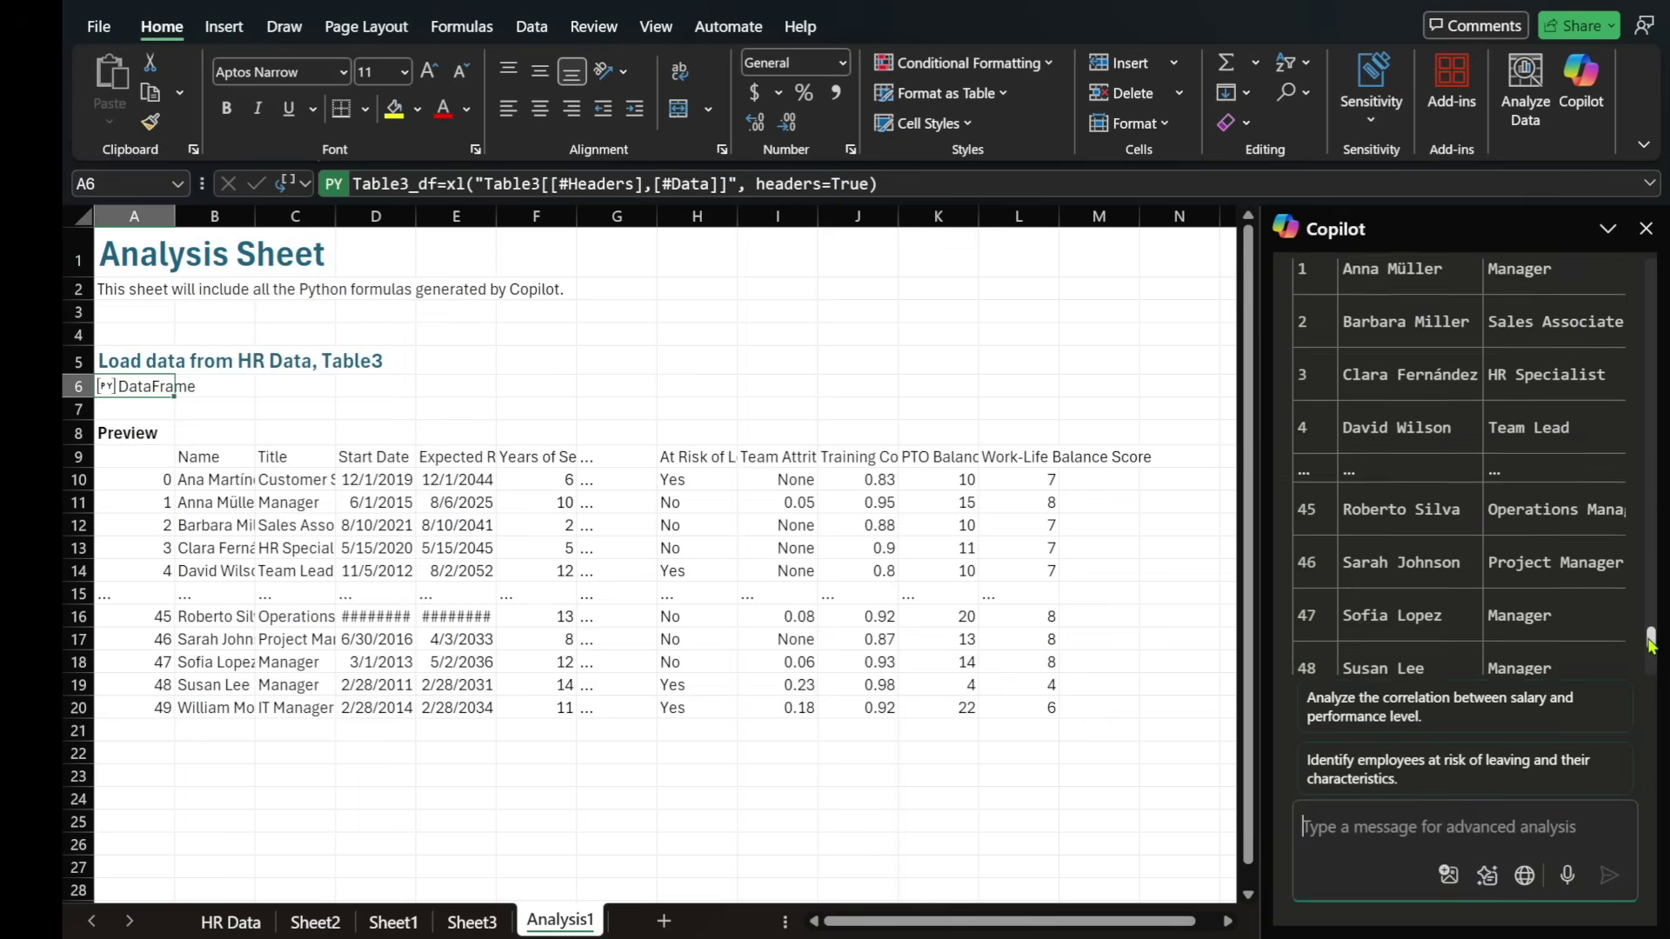
- Ask Copilot to identify employees at risk of leaving and their characteristics
mouse_move(1651, 687)
mouse_down()
mouse_move(1651, 626)
mouse_move(1661, 685)
mouse_up()
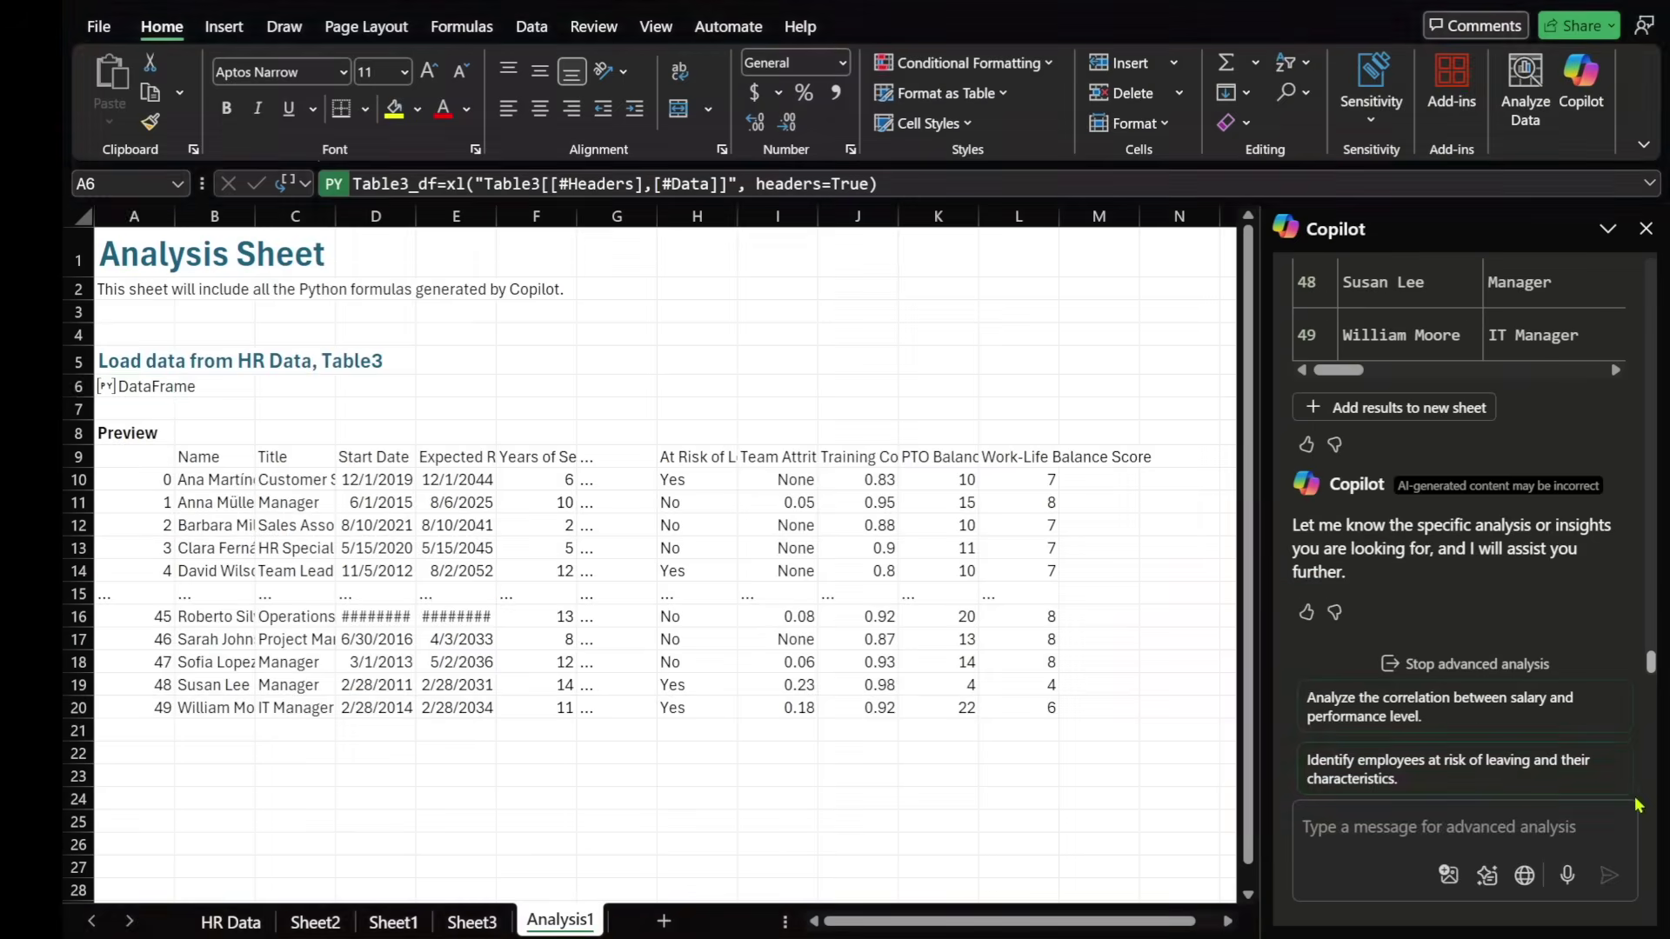
click(1153, 750)
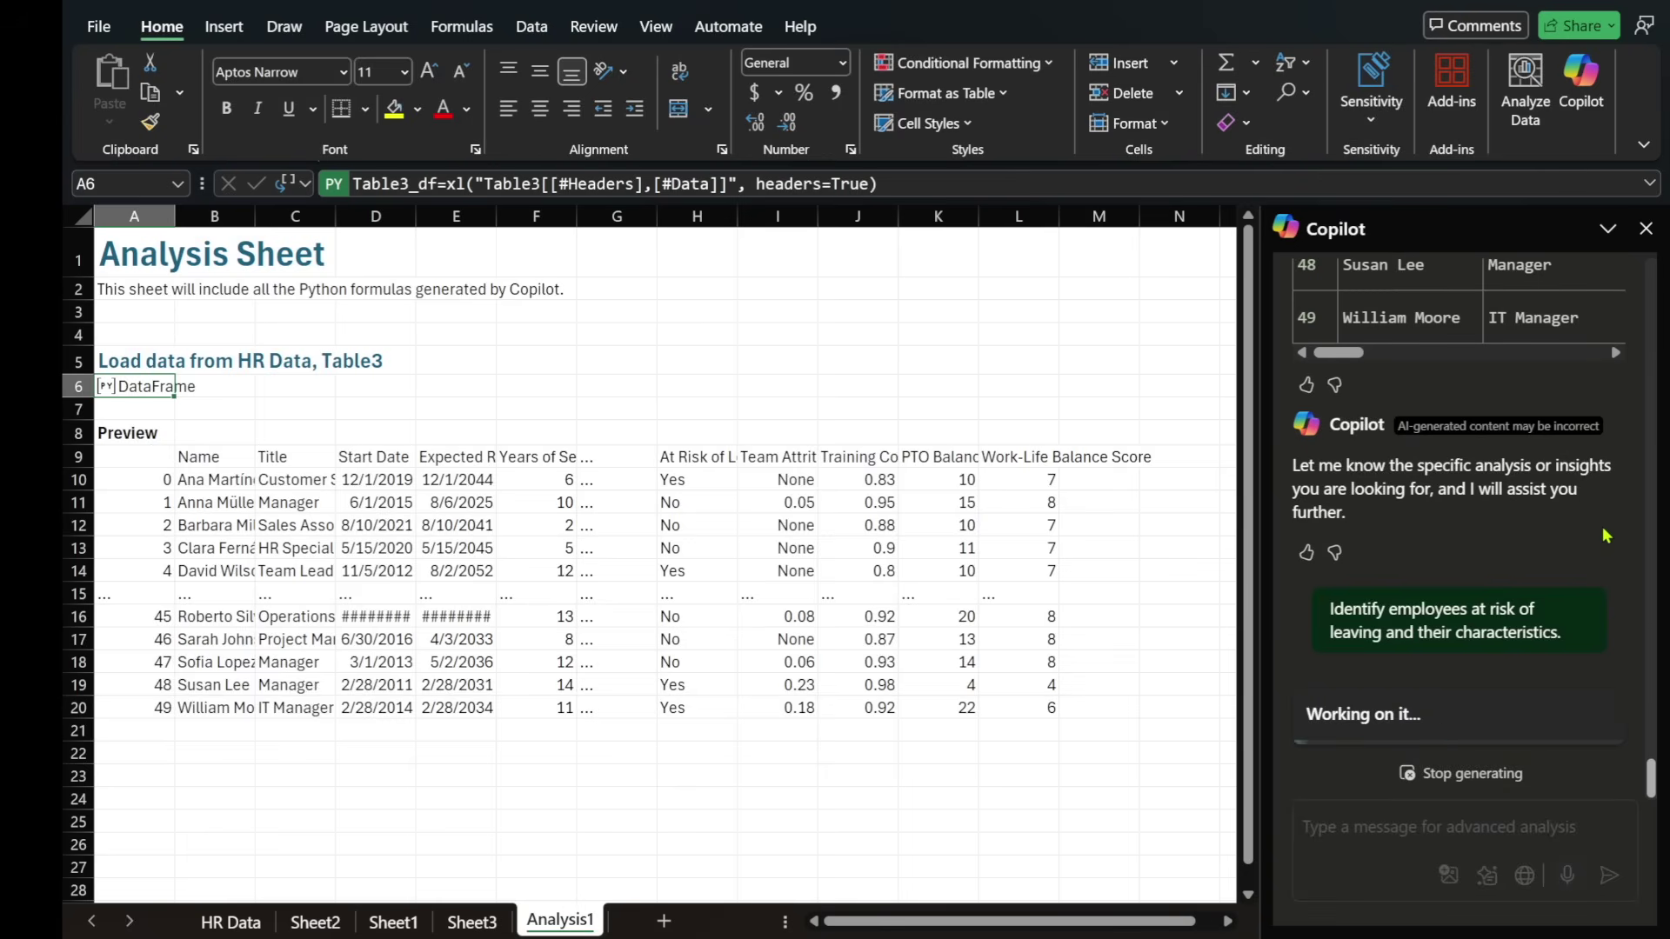
- Review Copilot's at-risk summary and autofit columns B and C on Analysis1
drag(1292, 459, 1528, 572)
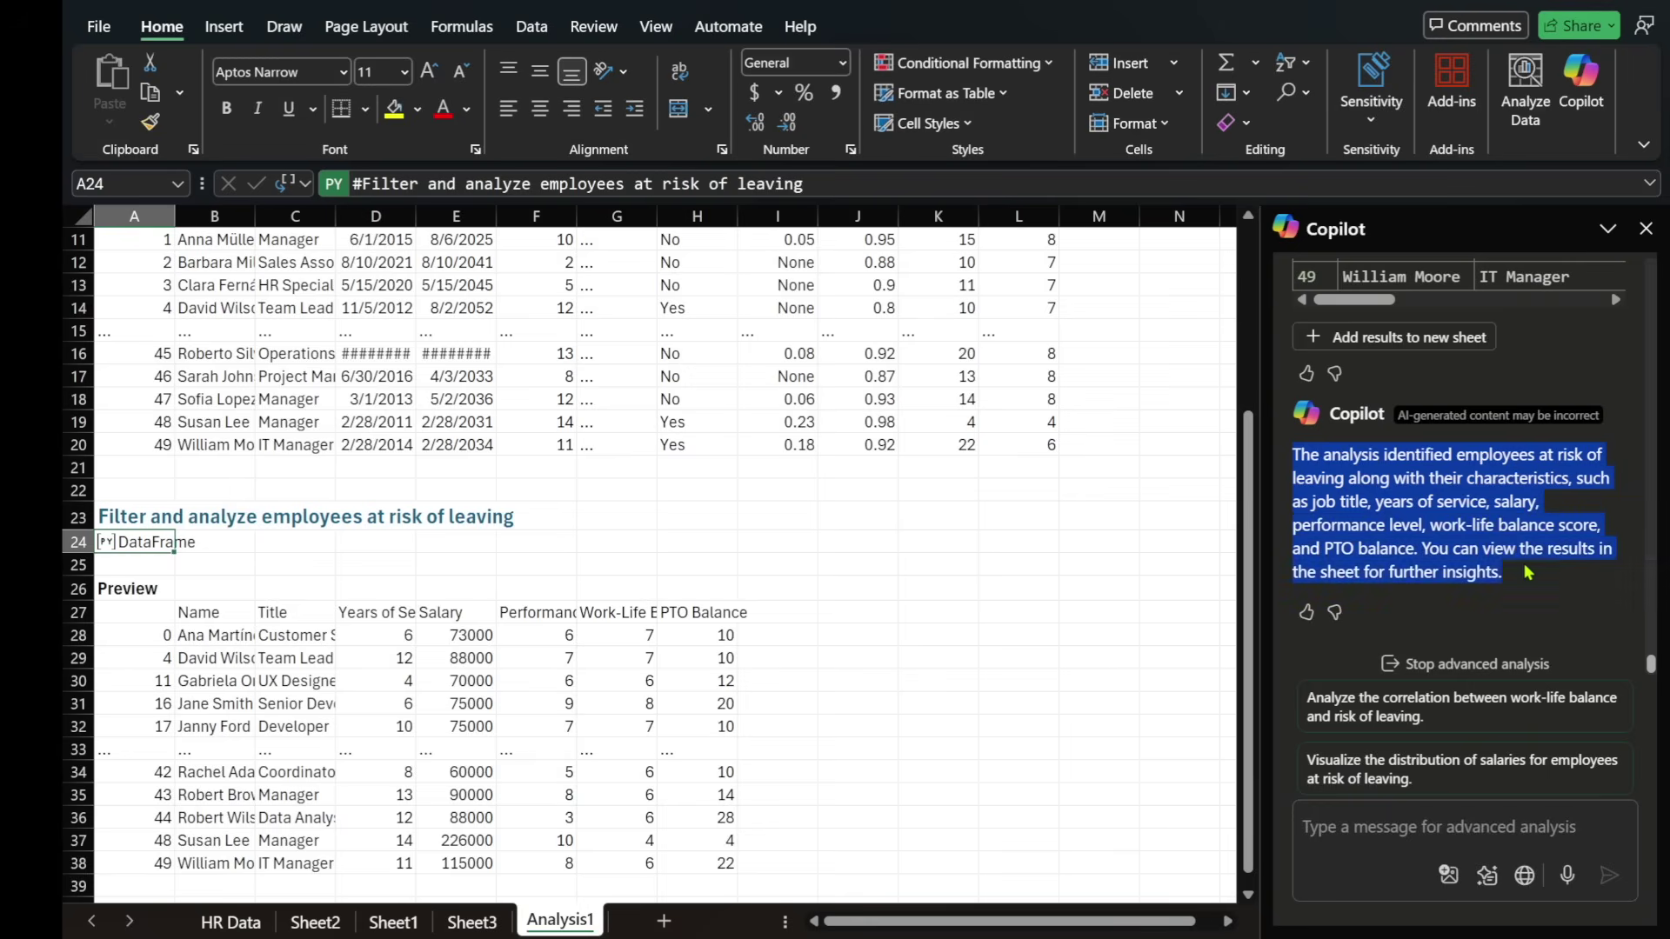
click(1429, 600)
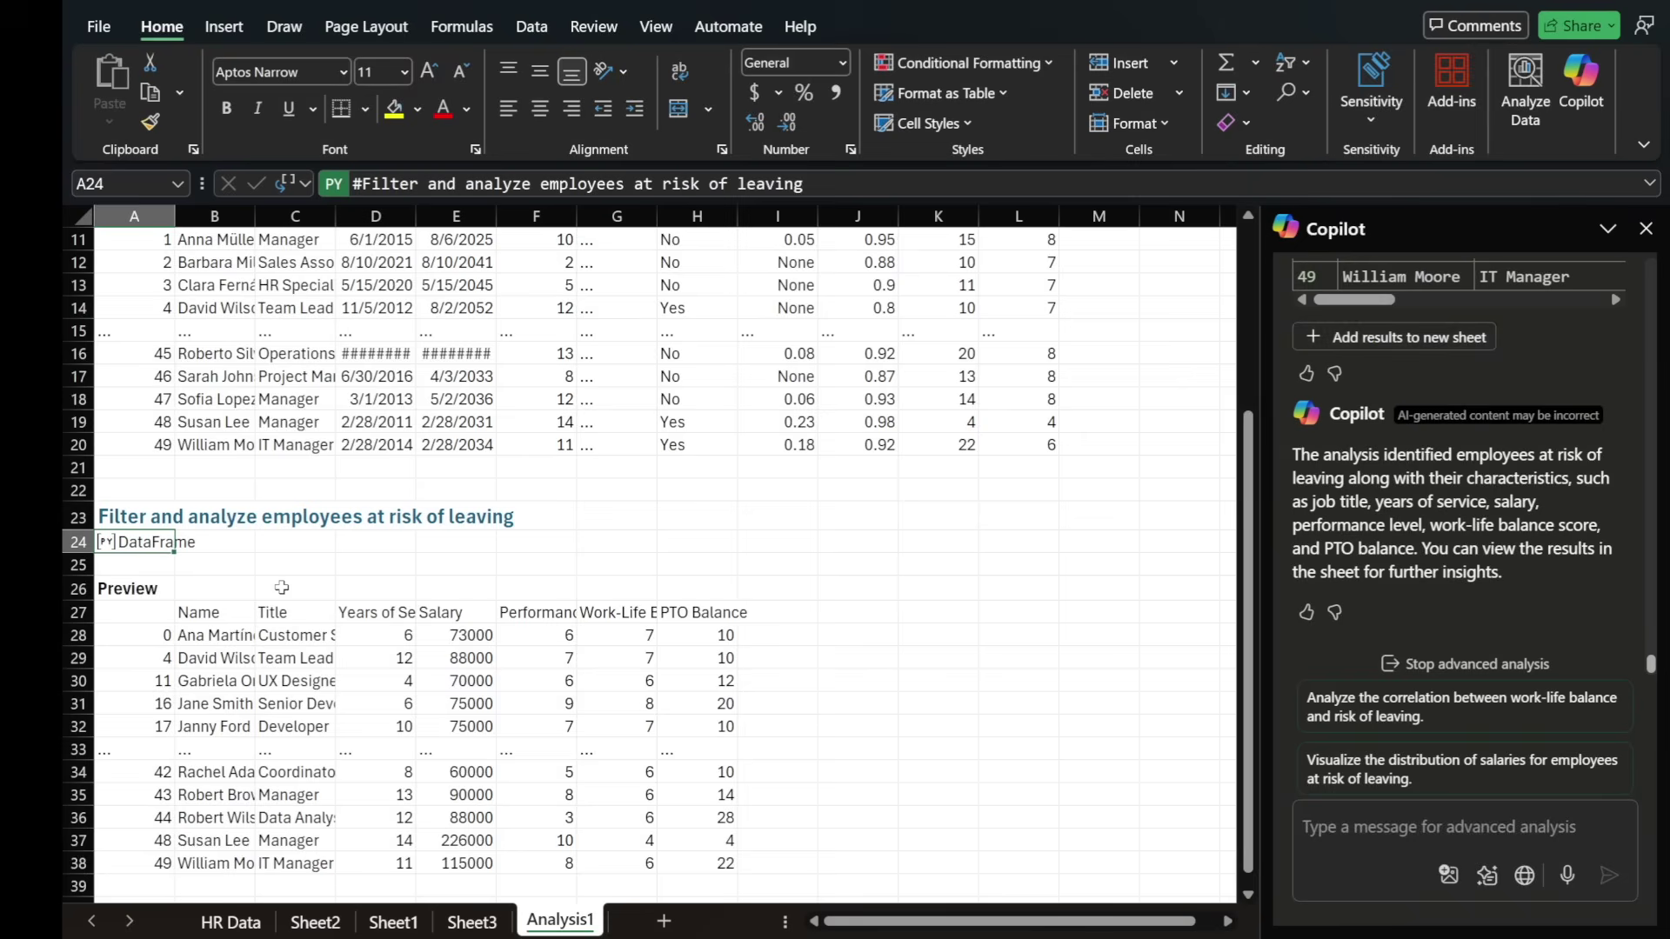
scroll(282, 587, down, 2)
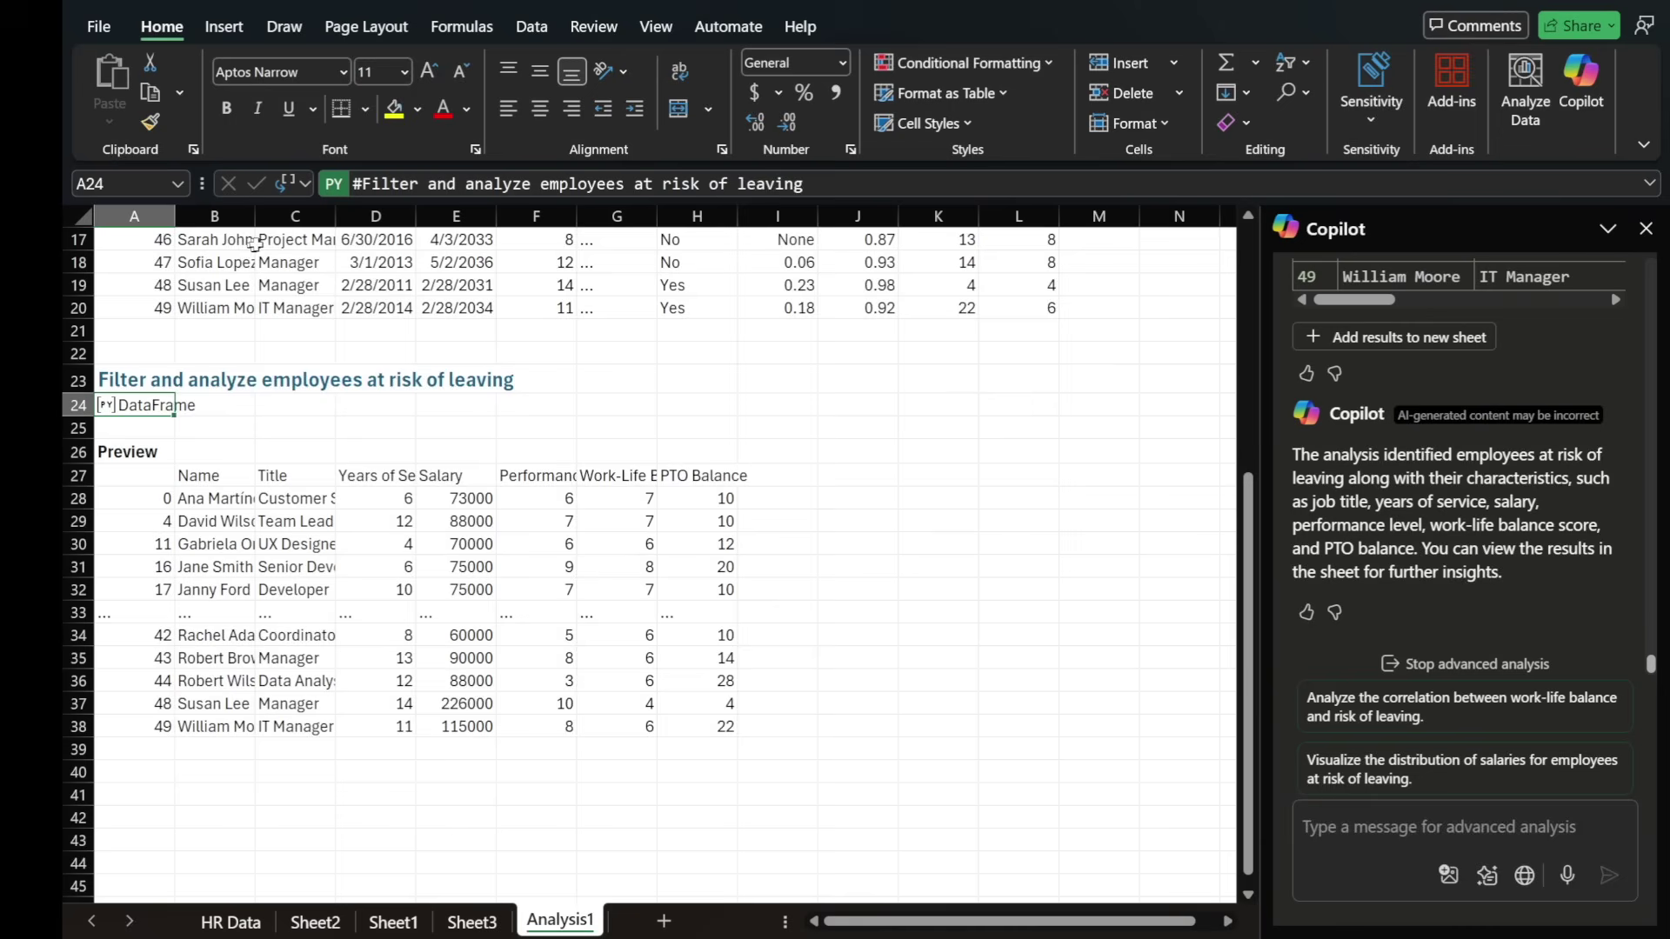
double_click(255, 216)
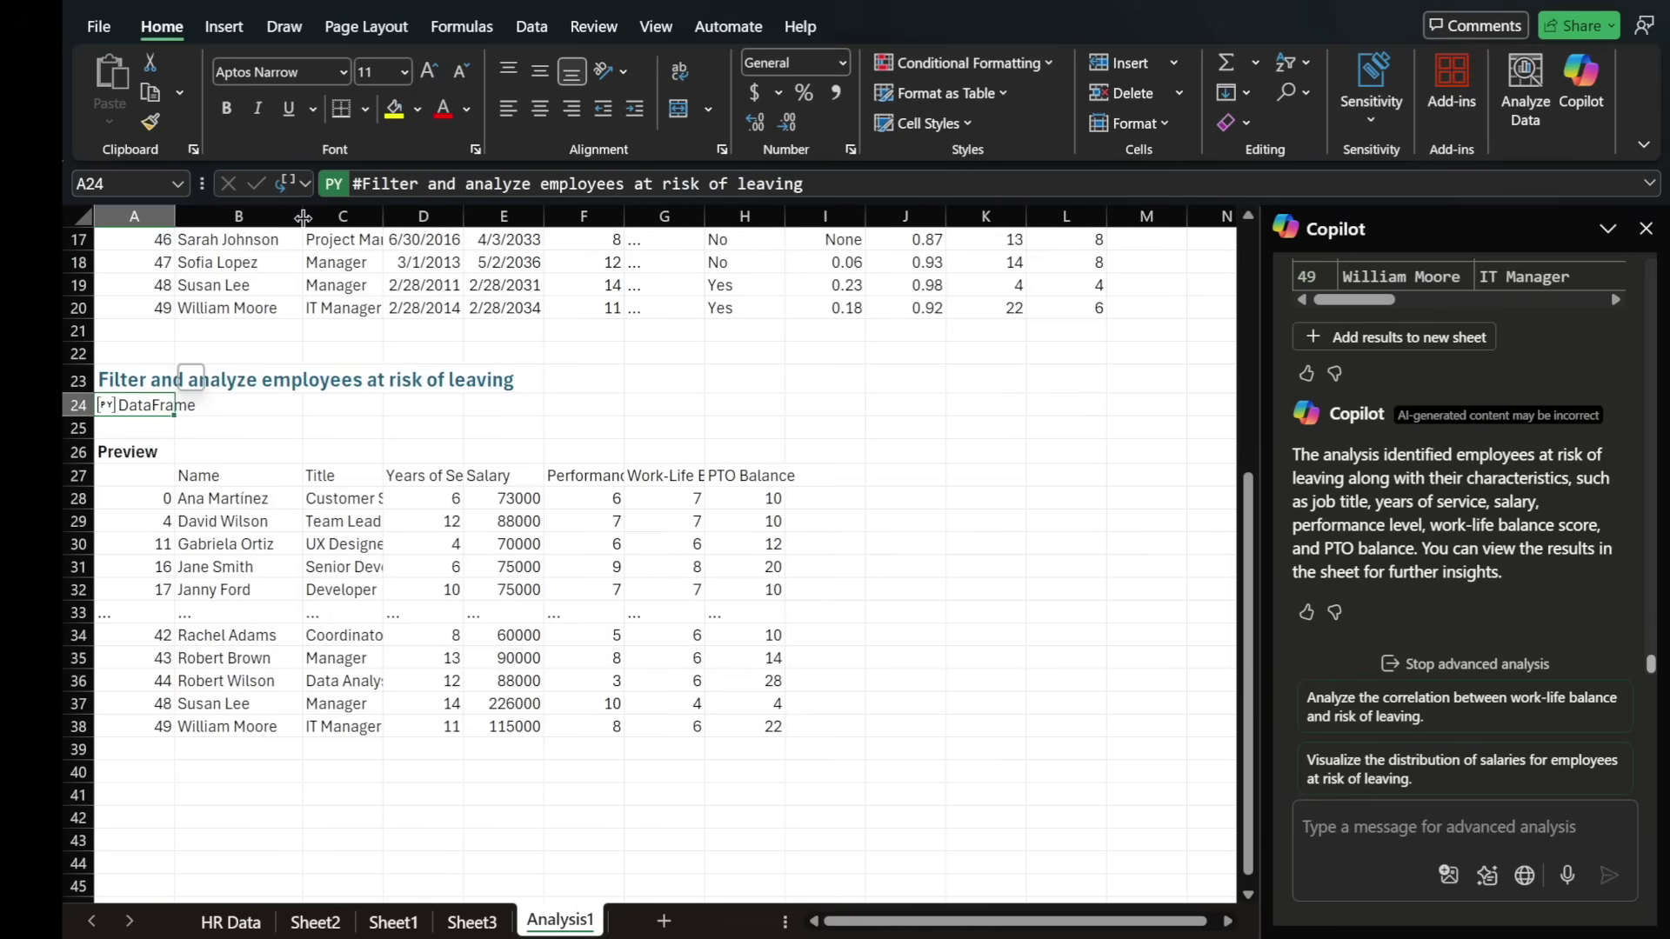
double_click(382, 213)
- Inspect row 28's details, select rows 28–38, and request an at-risk salary-distribution chart
click(391, 507)
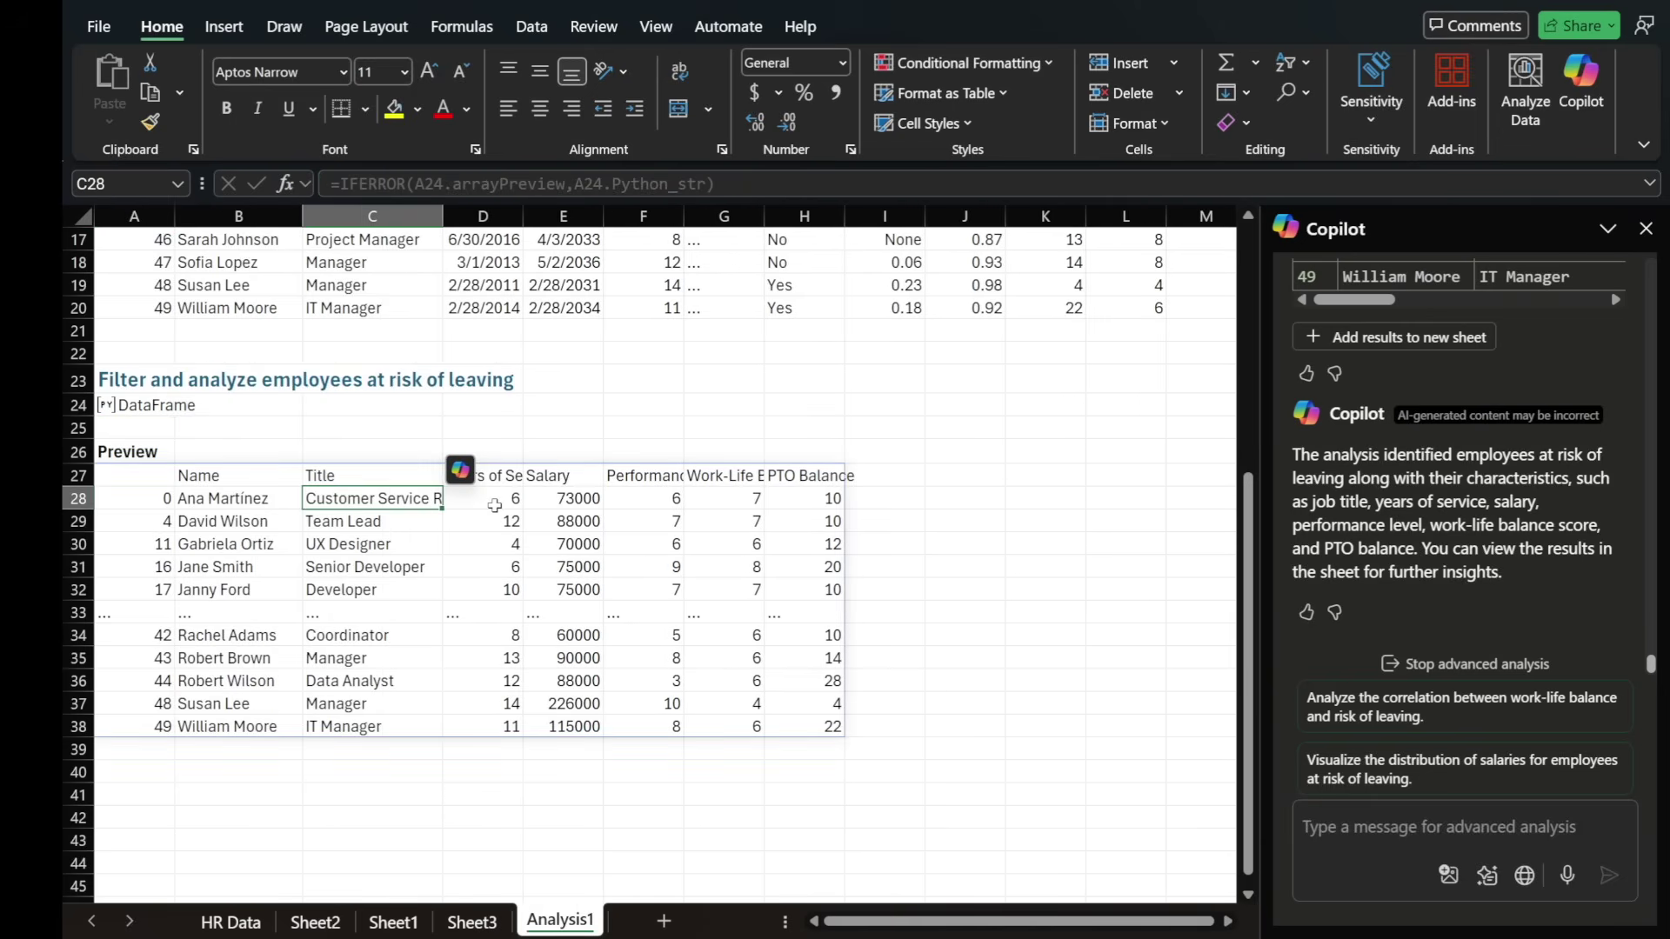
click(491, 503)
click(561, 503)
click(642, 501)
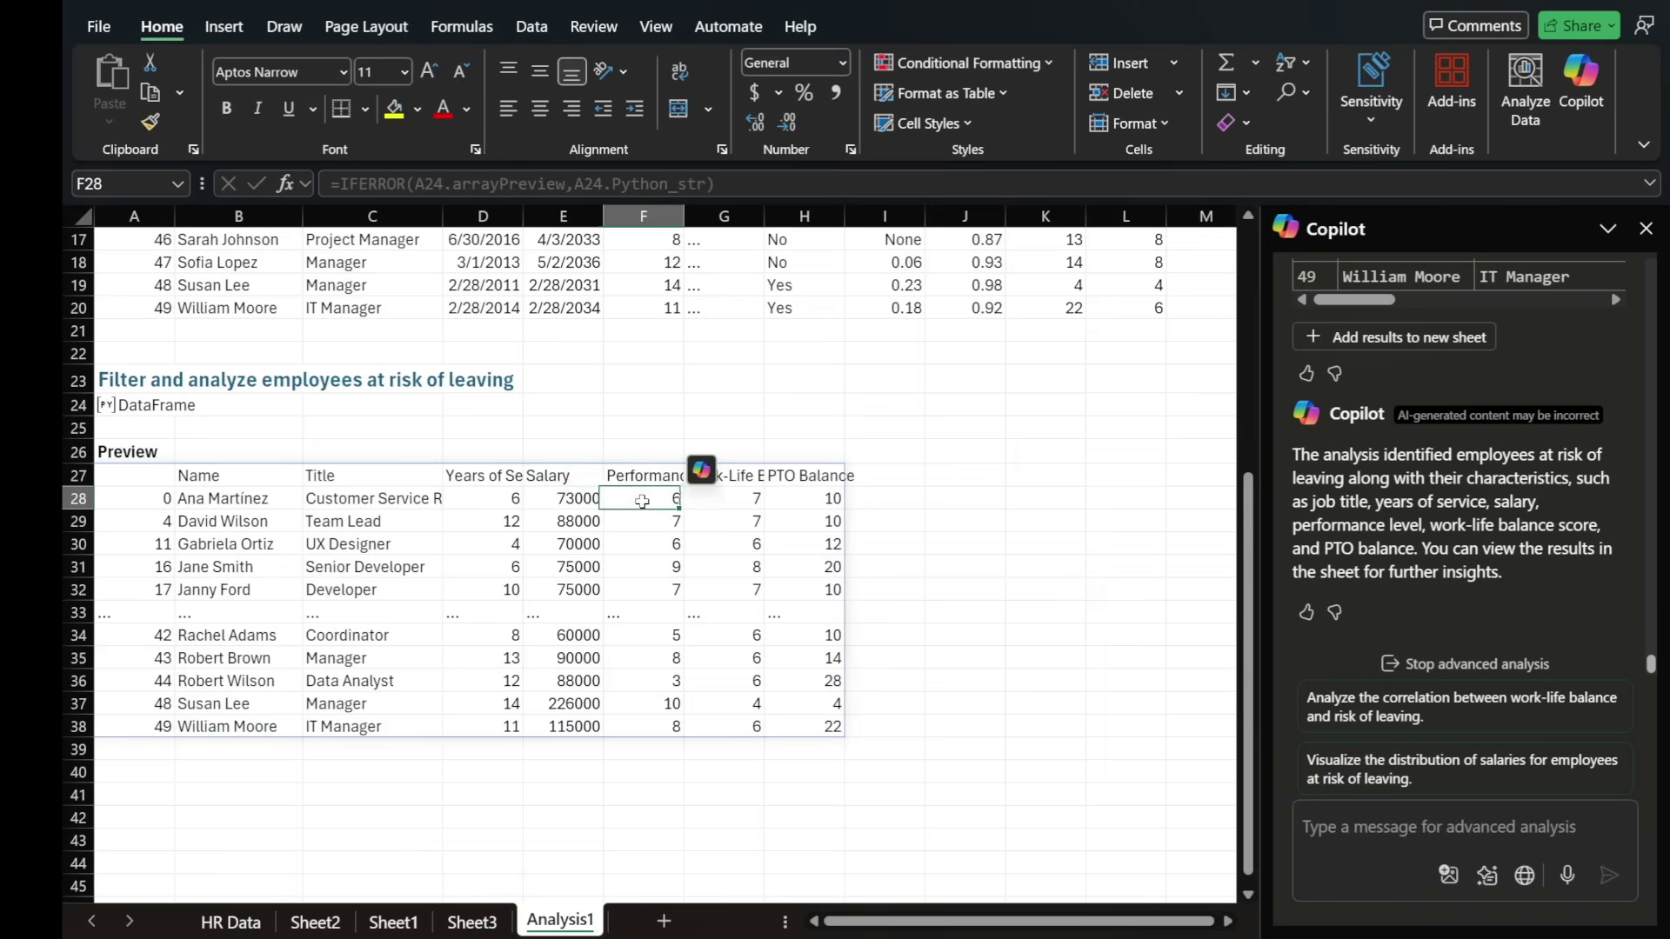
click(727, 500)
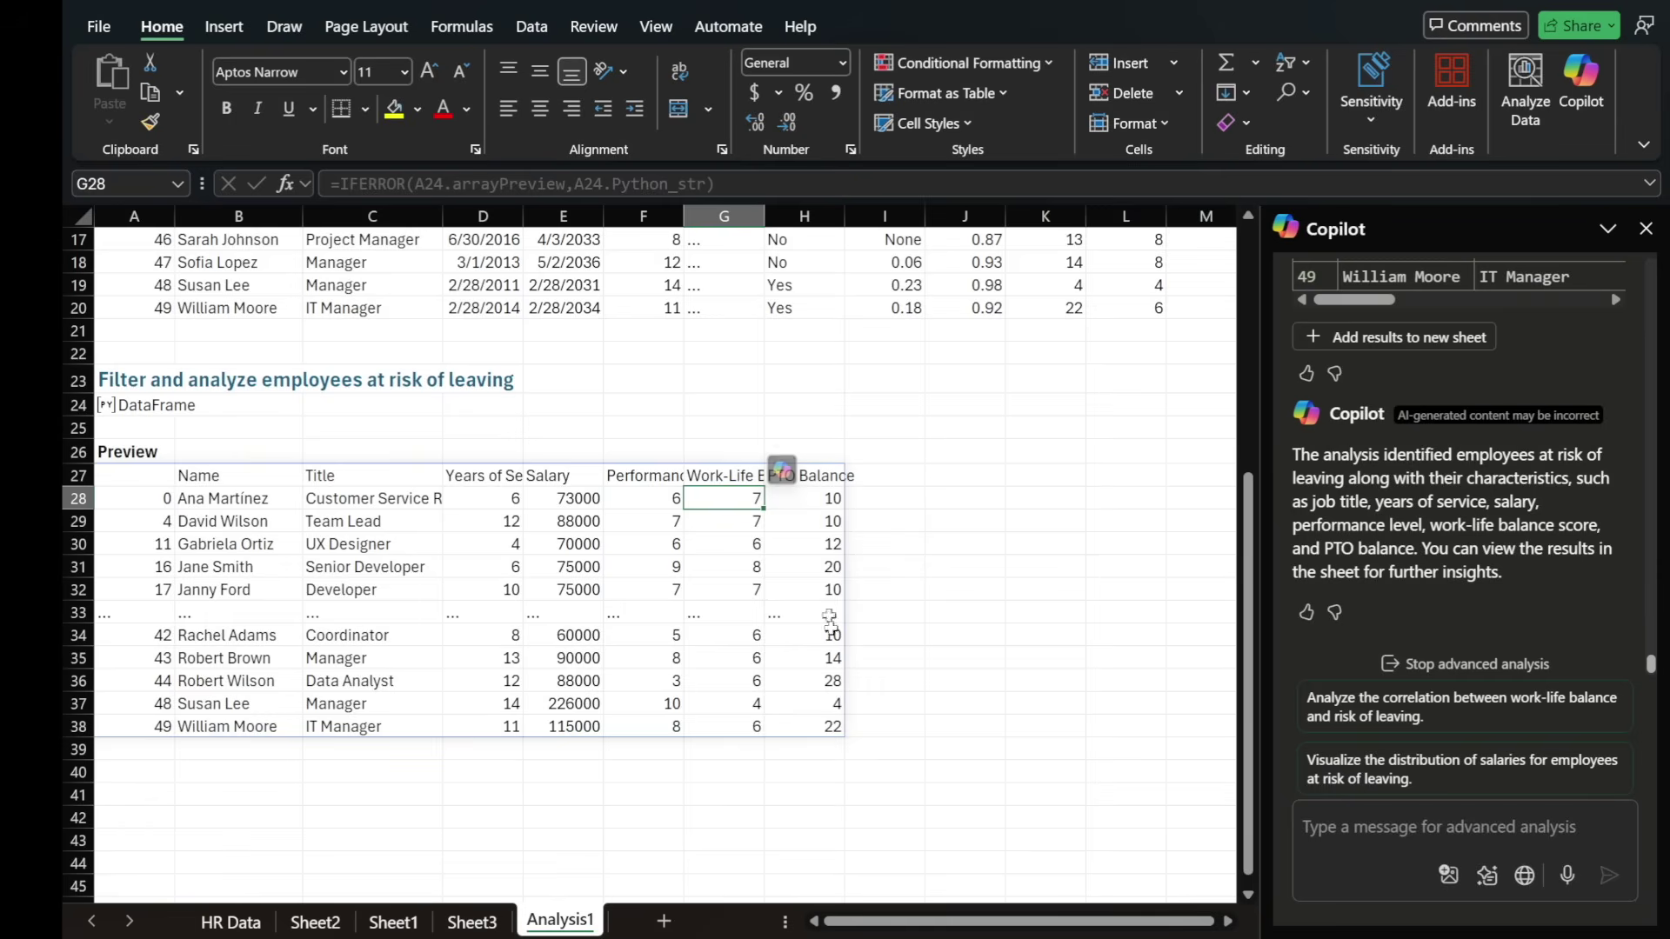
drag(66, 724, 66, 475)
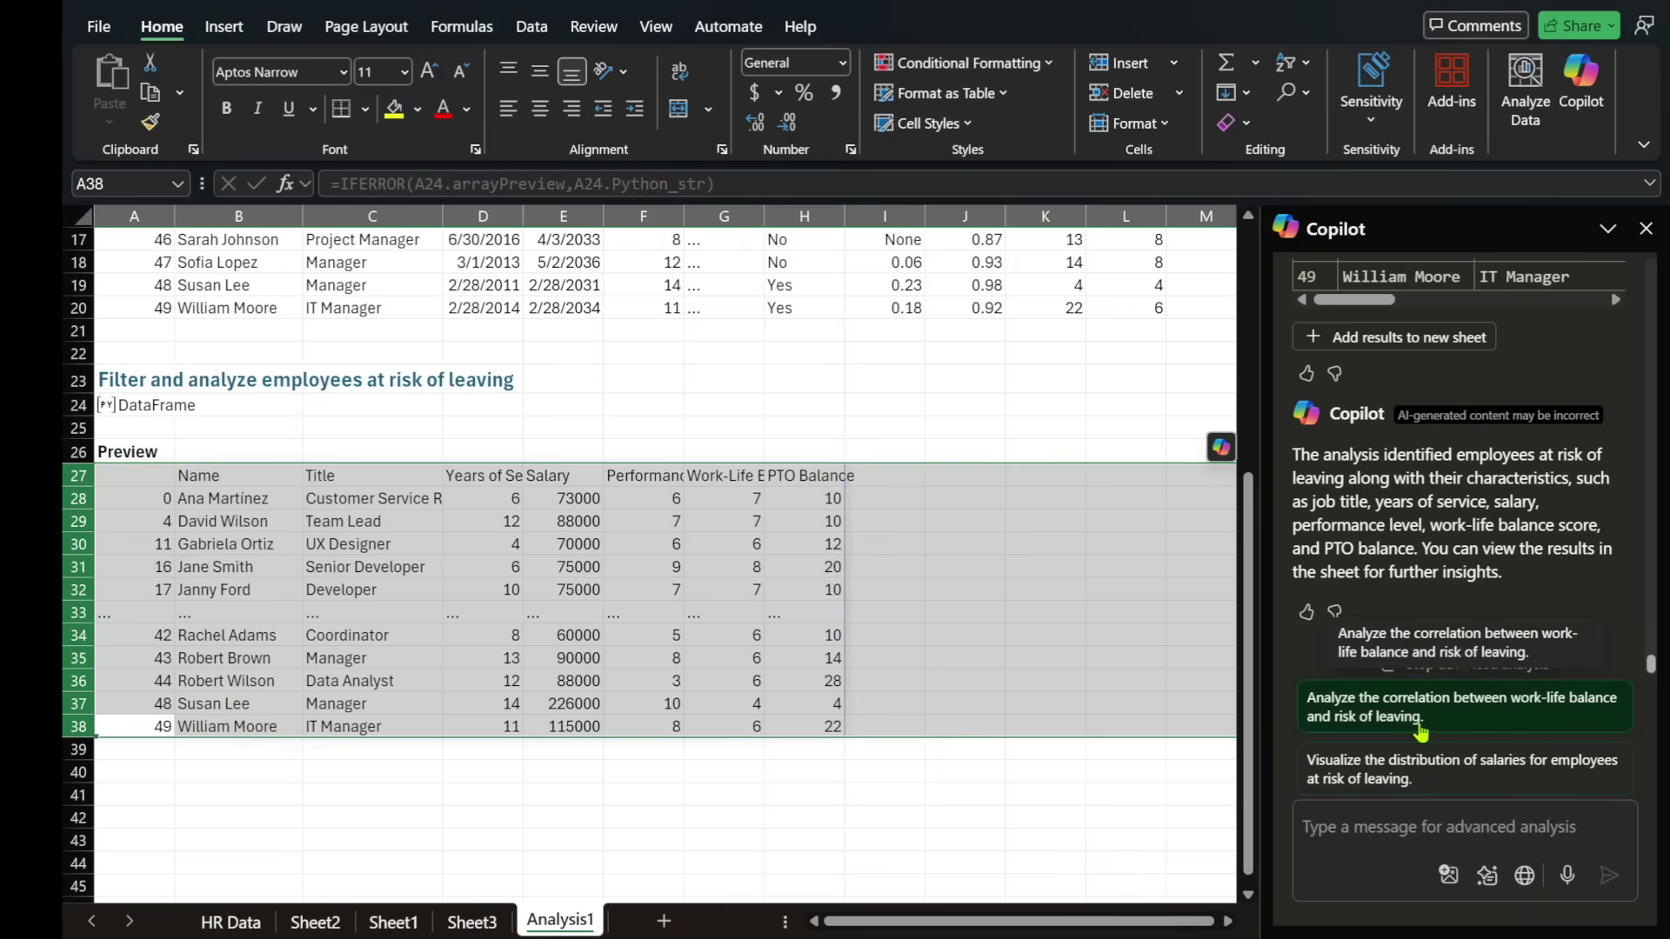
click(1340, 773)
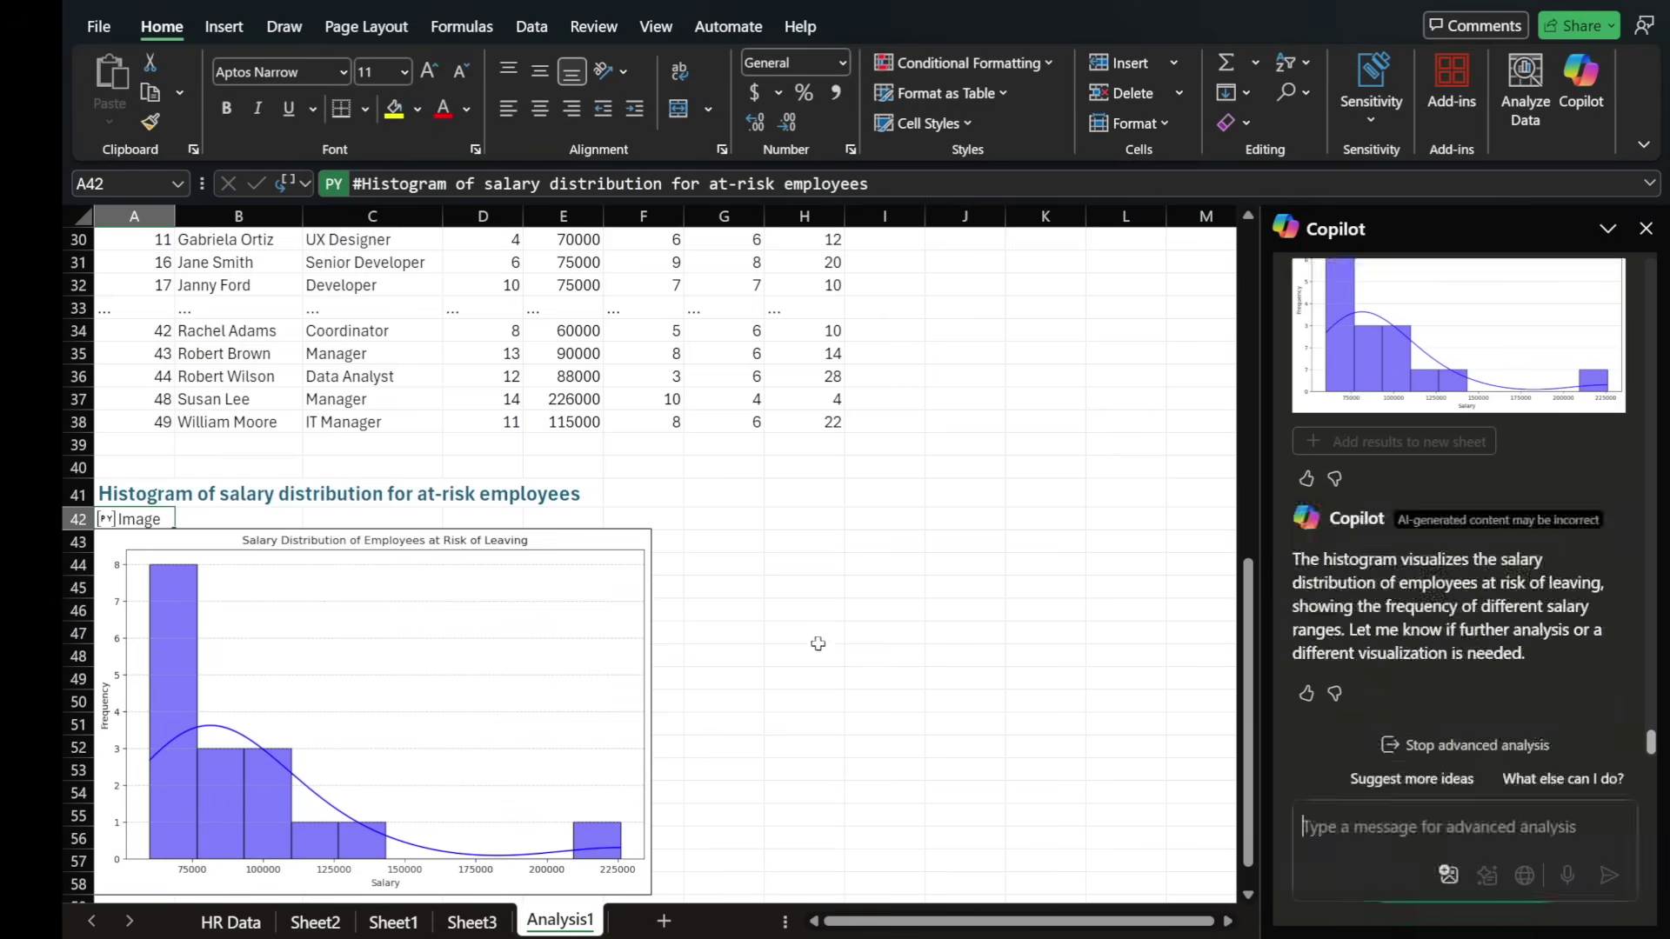
- Enlarge the 'Salary Distribution of Employees at Risk of Leaving' histogram below row 41
scroll(814, 641, down, 2)
click(635, 753)
drag(651, 757, 1055, 869)
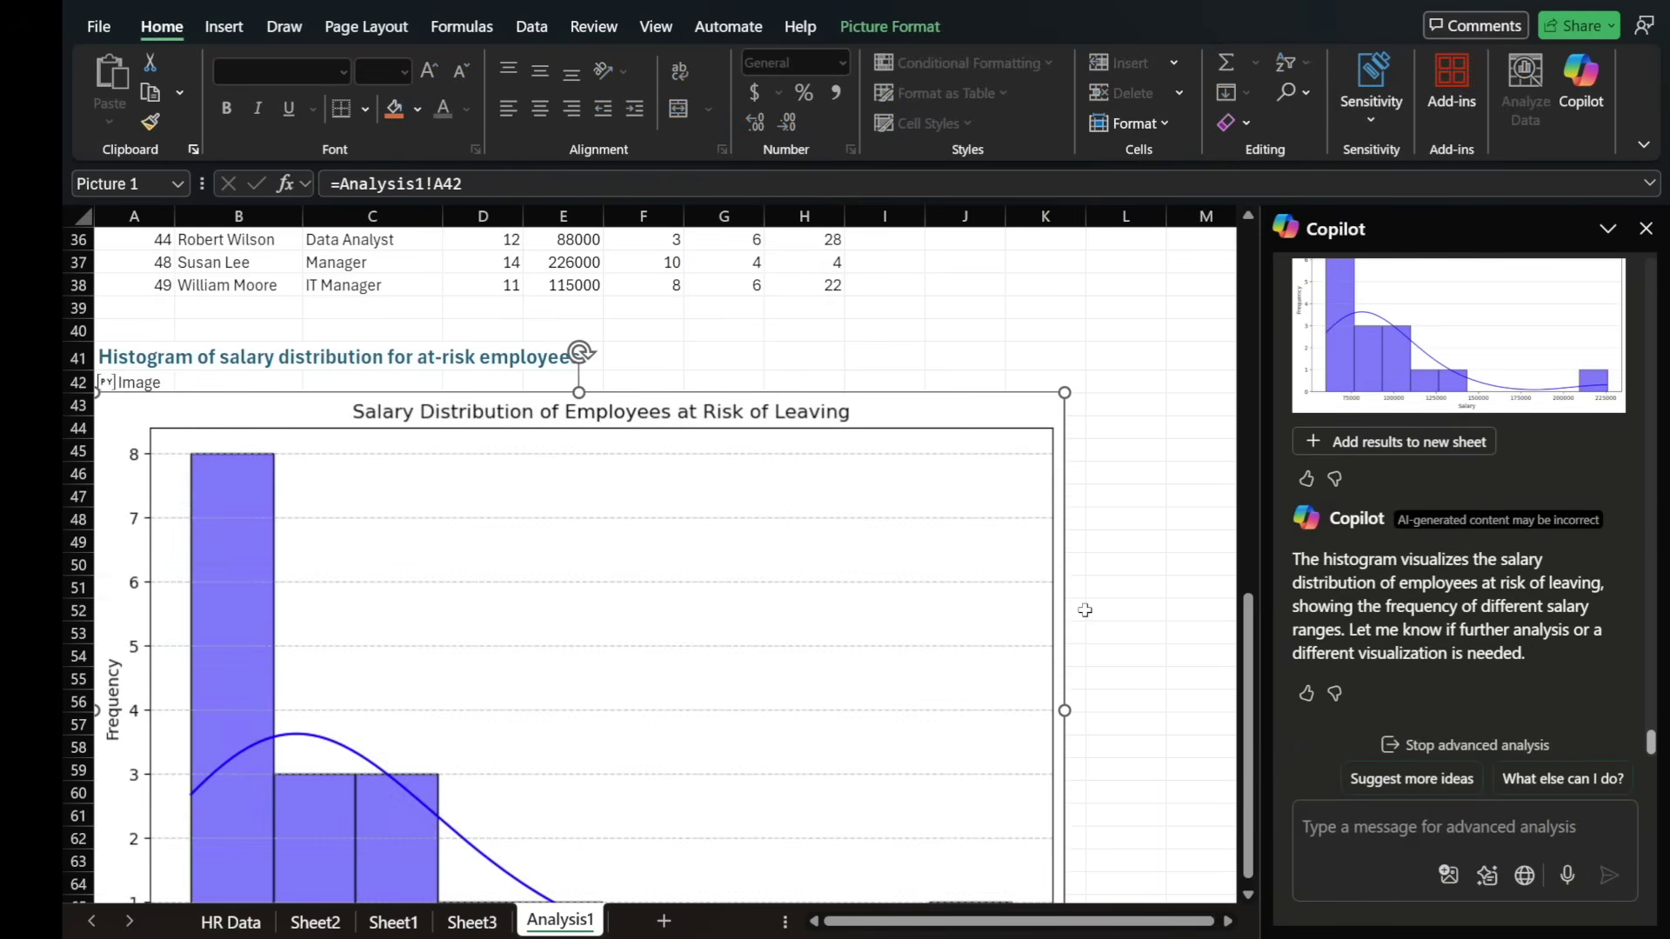
scroll(1081, 608, down, 2)
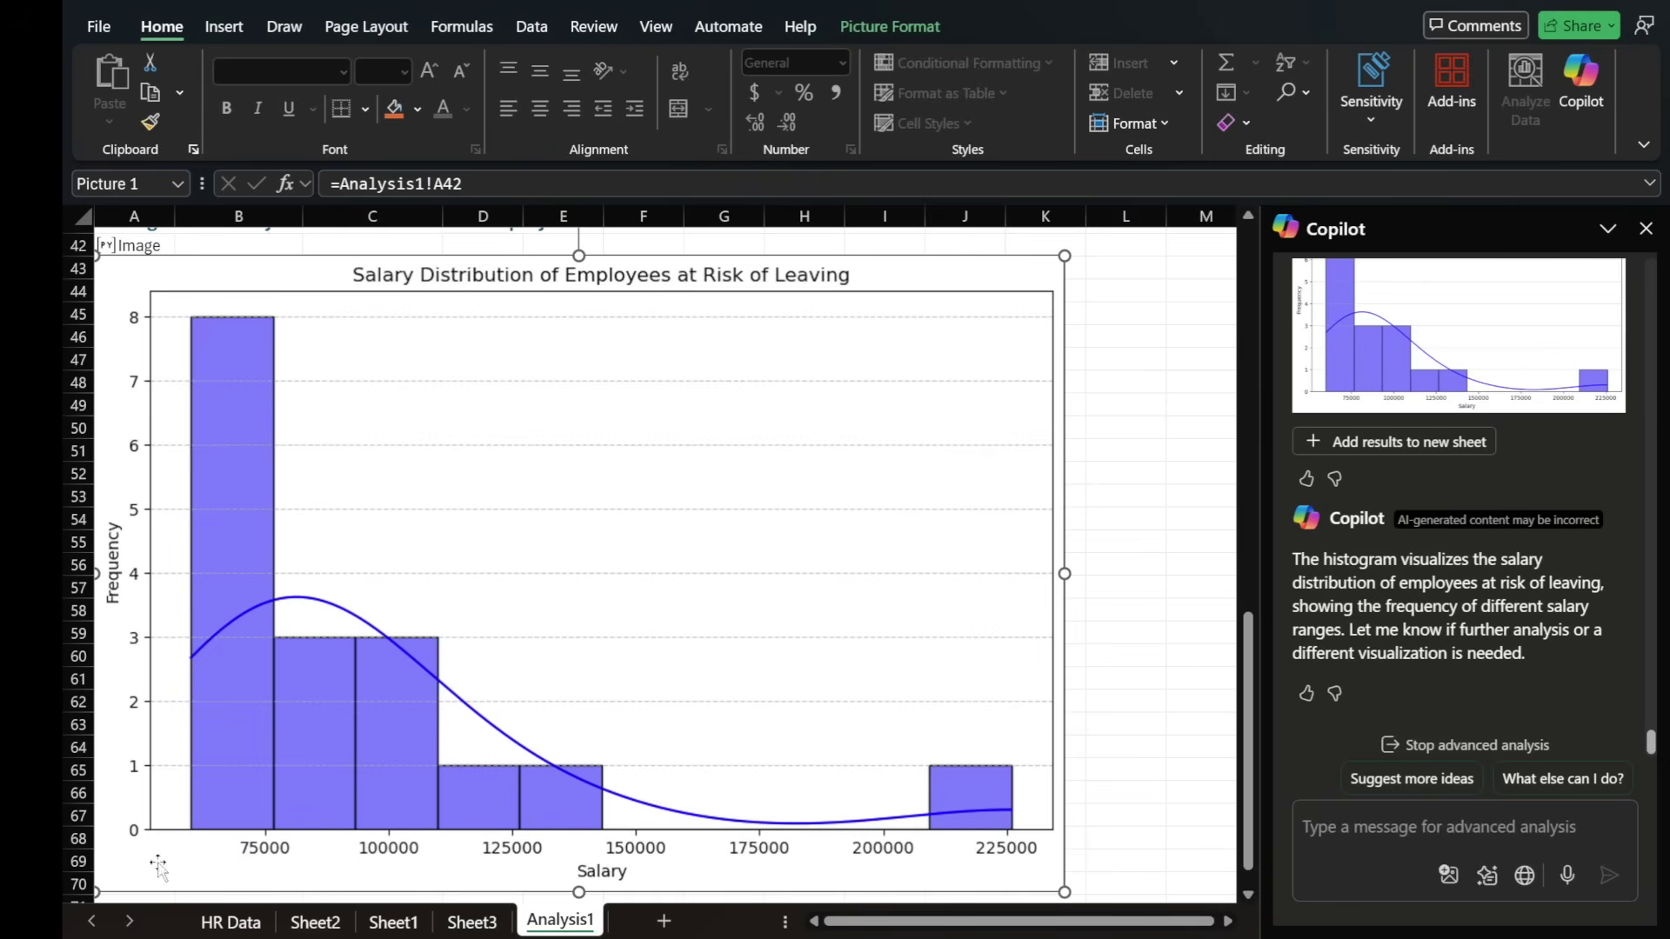
click(225, 922)
scroll(742, 773, down, 6)
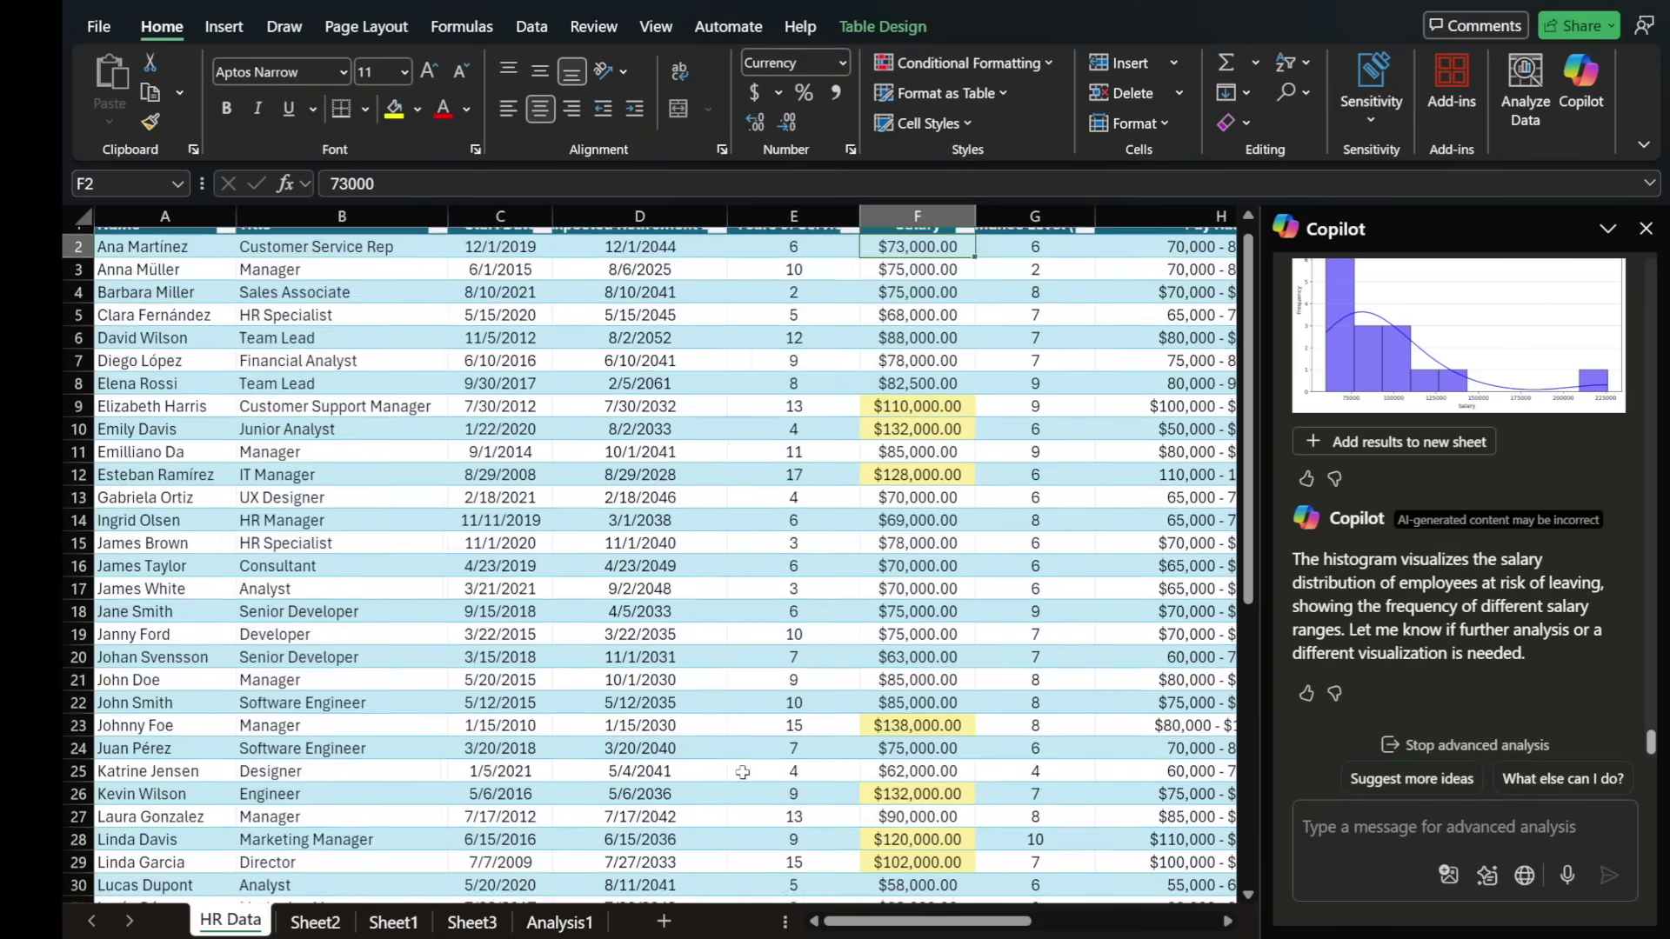
scroll(742, 772, down, 3)
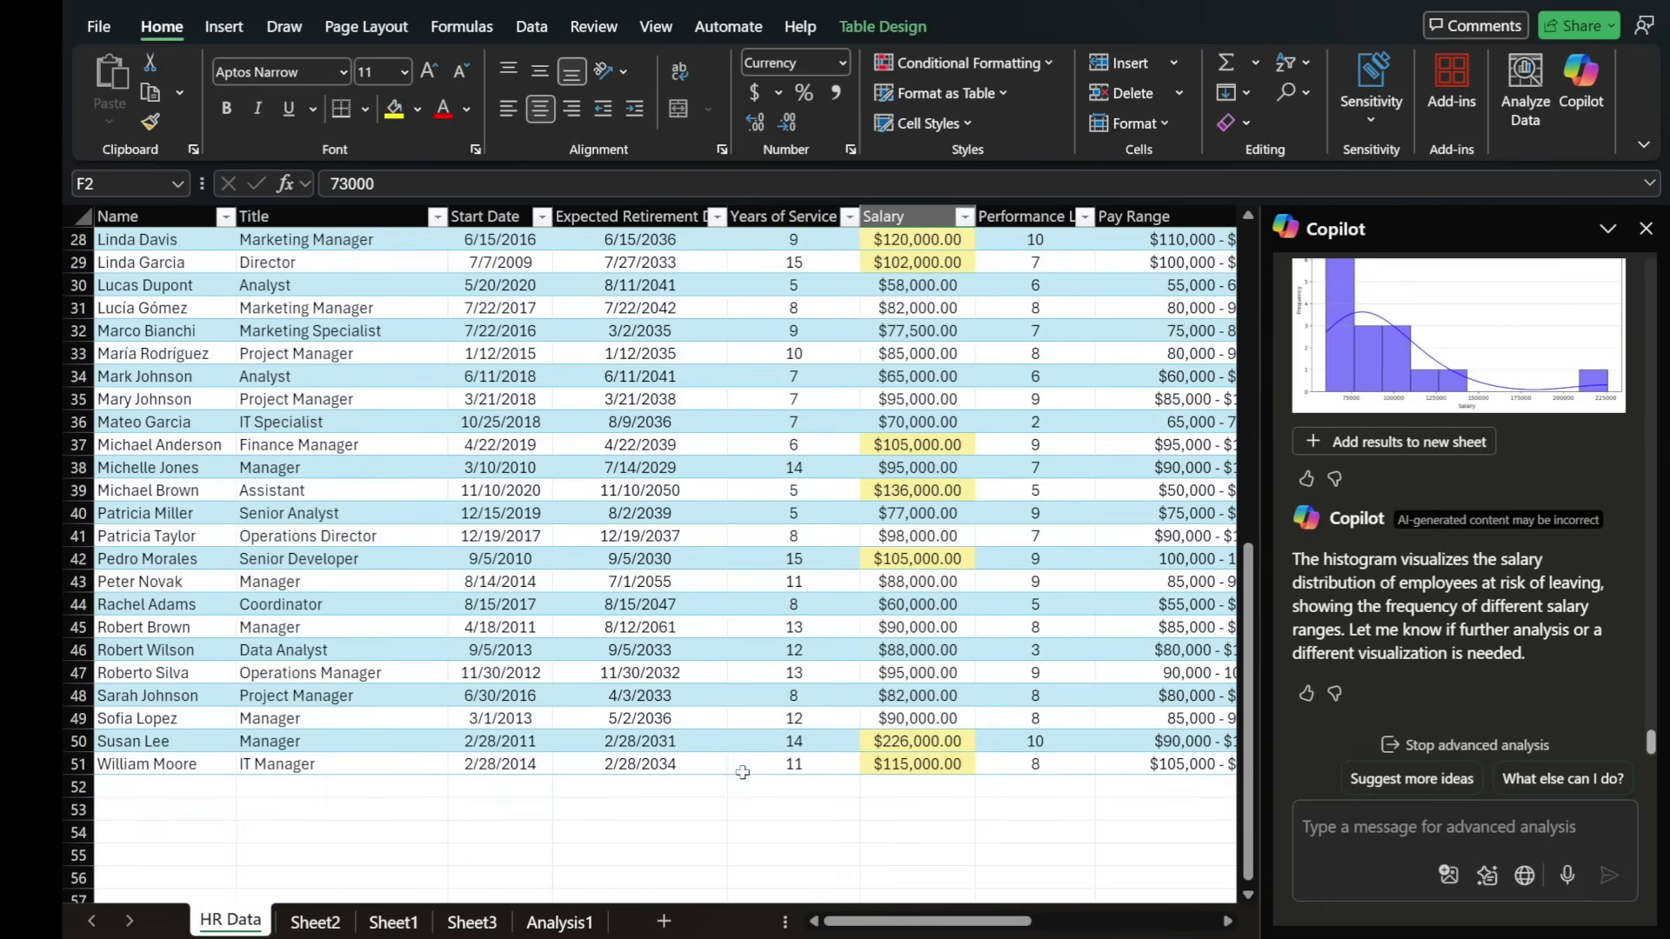
click(922, 746)
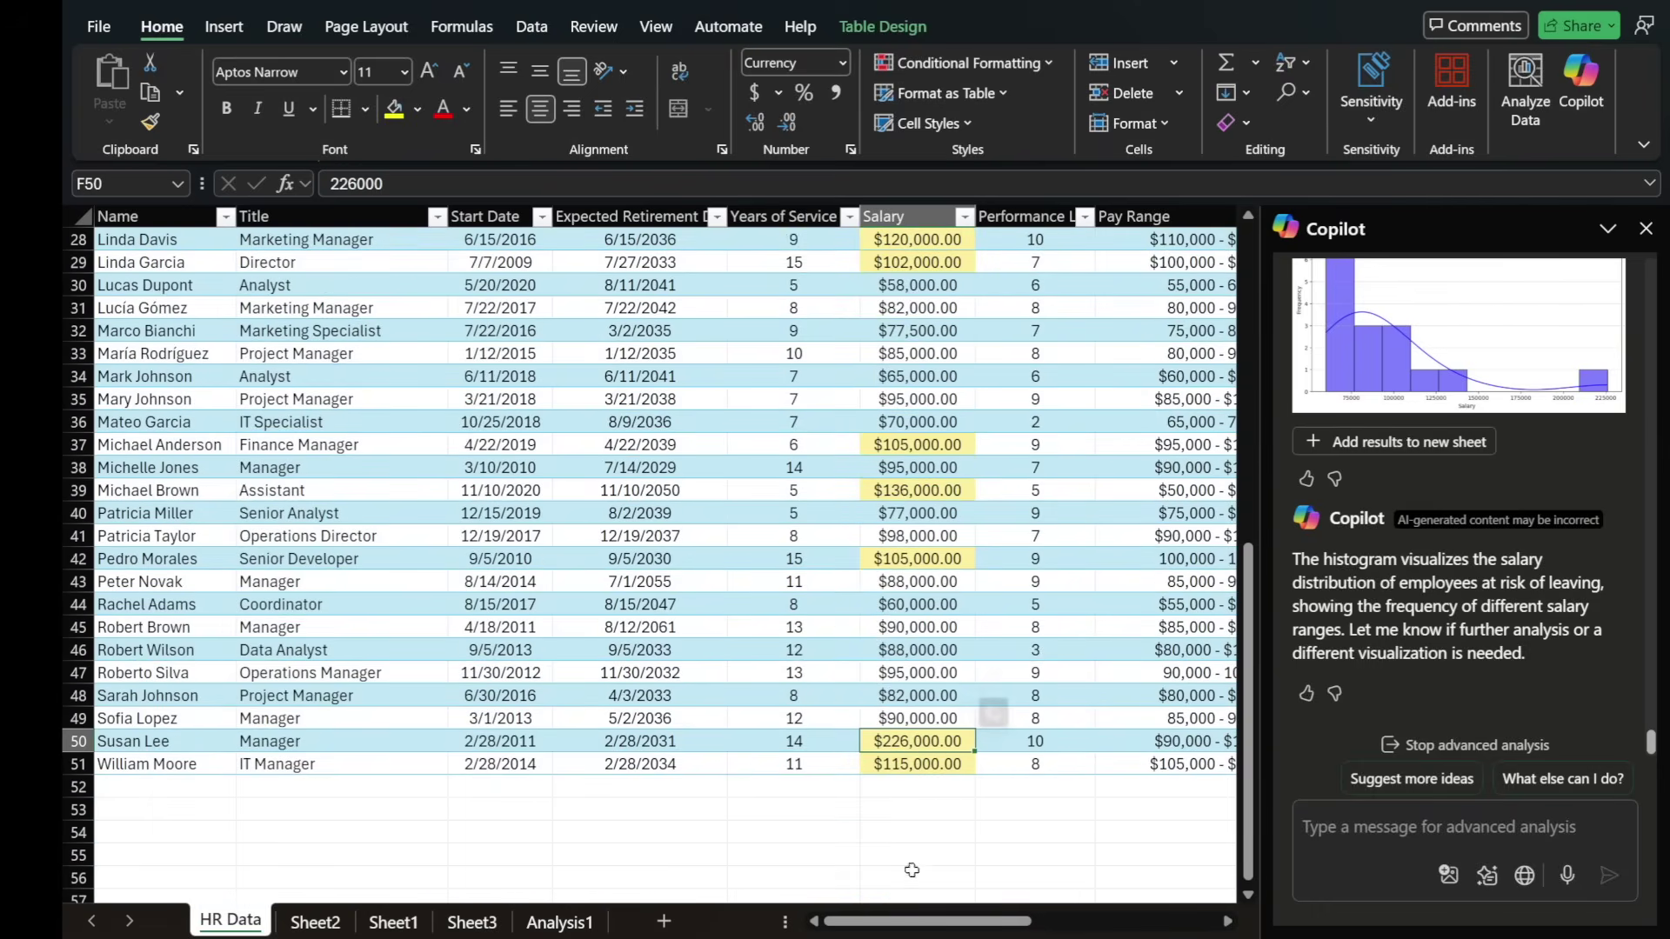
drag(959, 924, 1072, 924)
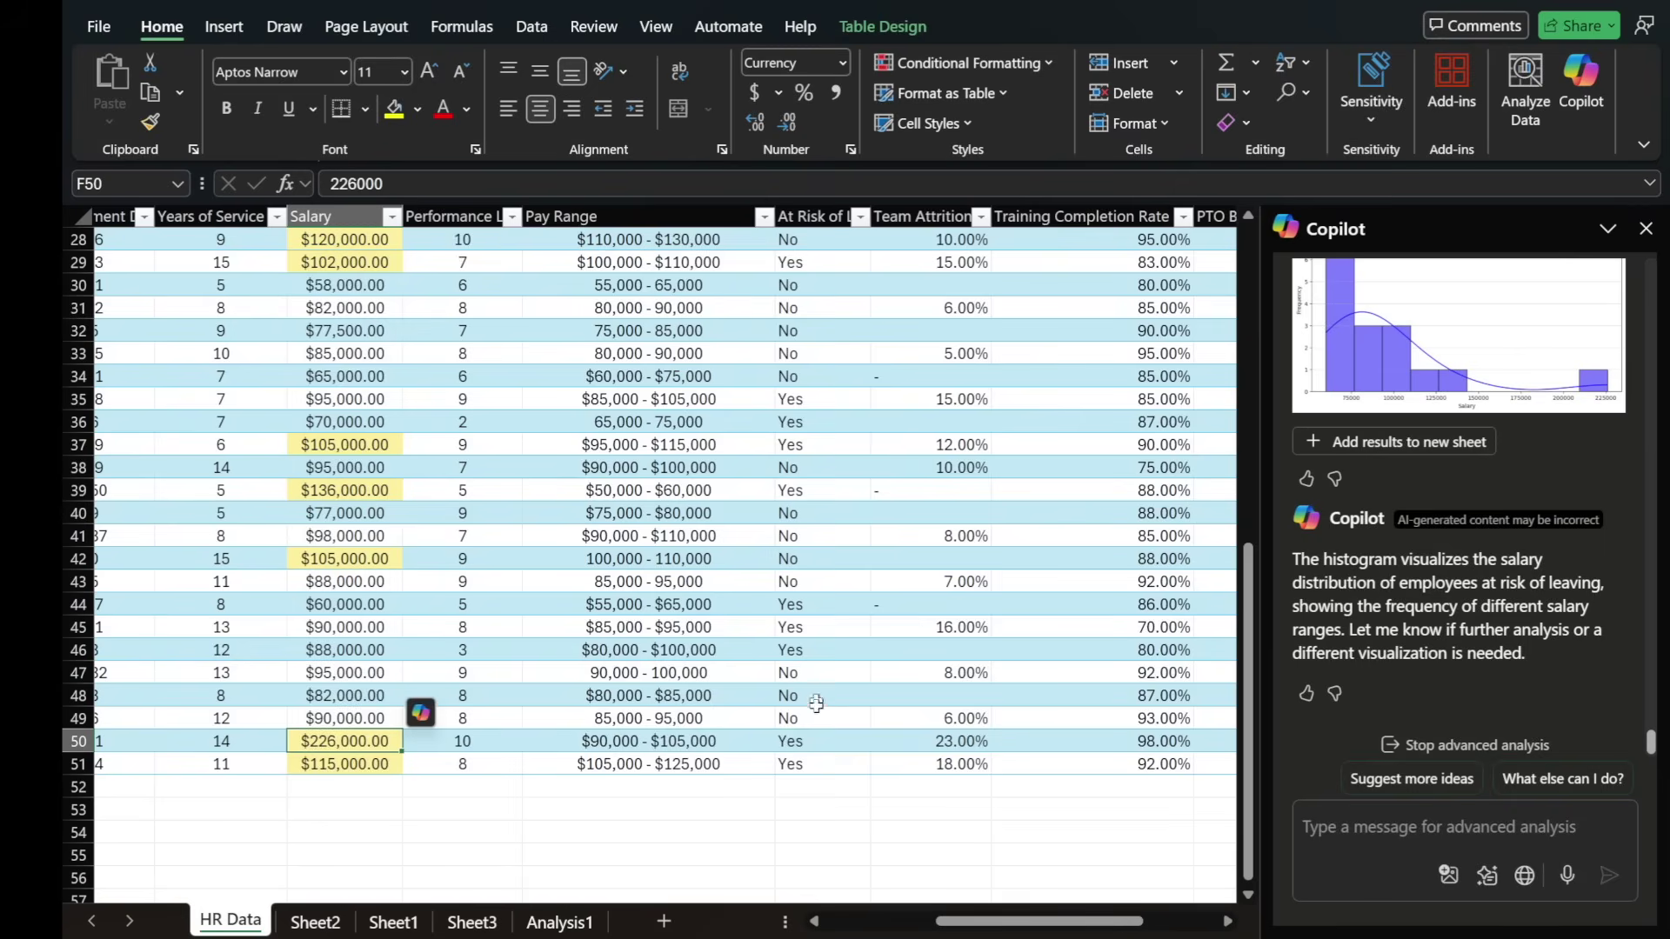
click(819, 744)
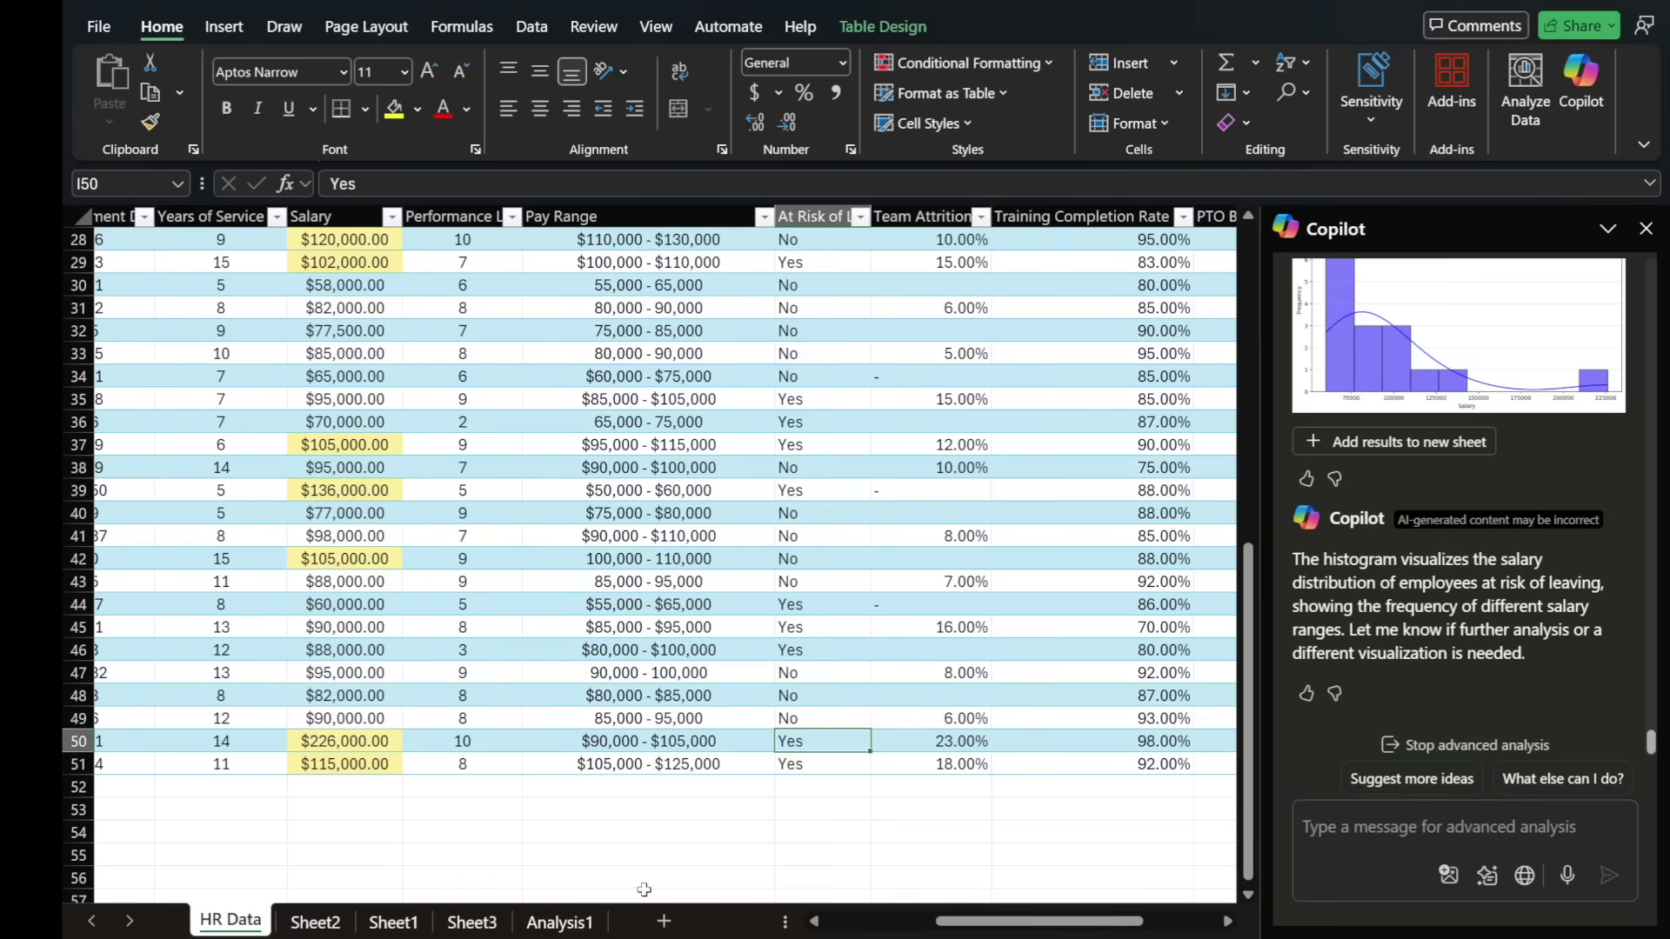
click(573, 928)
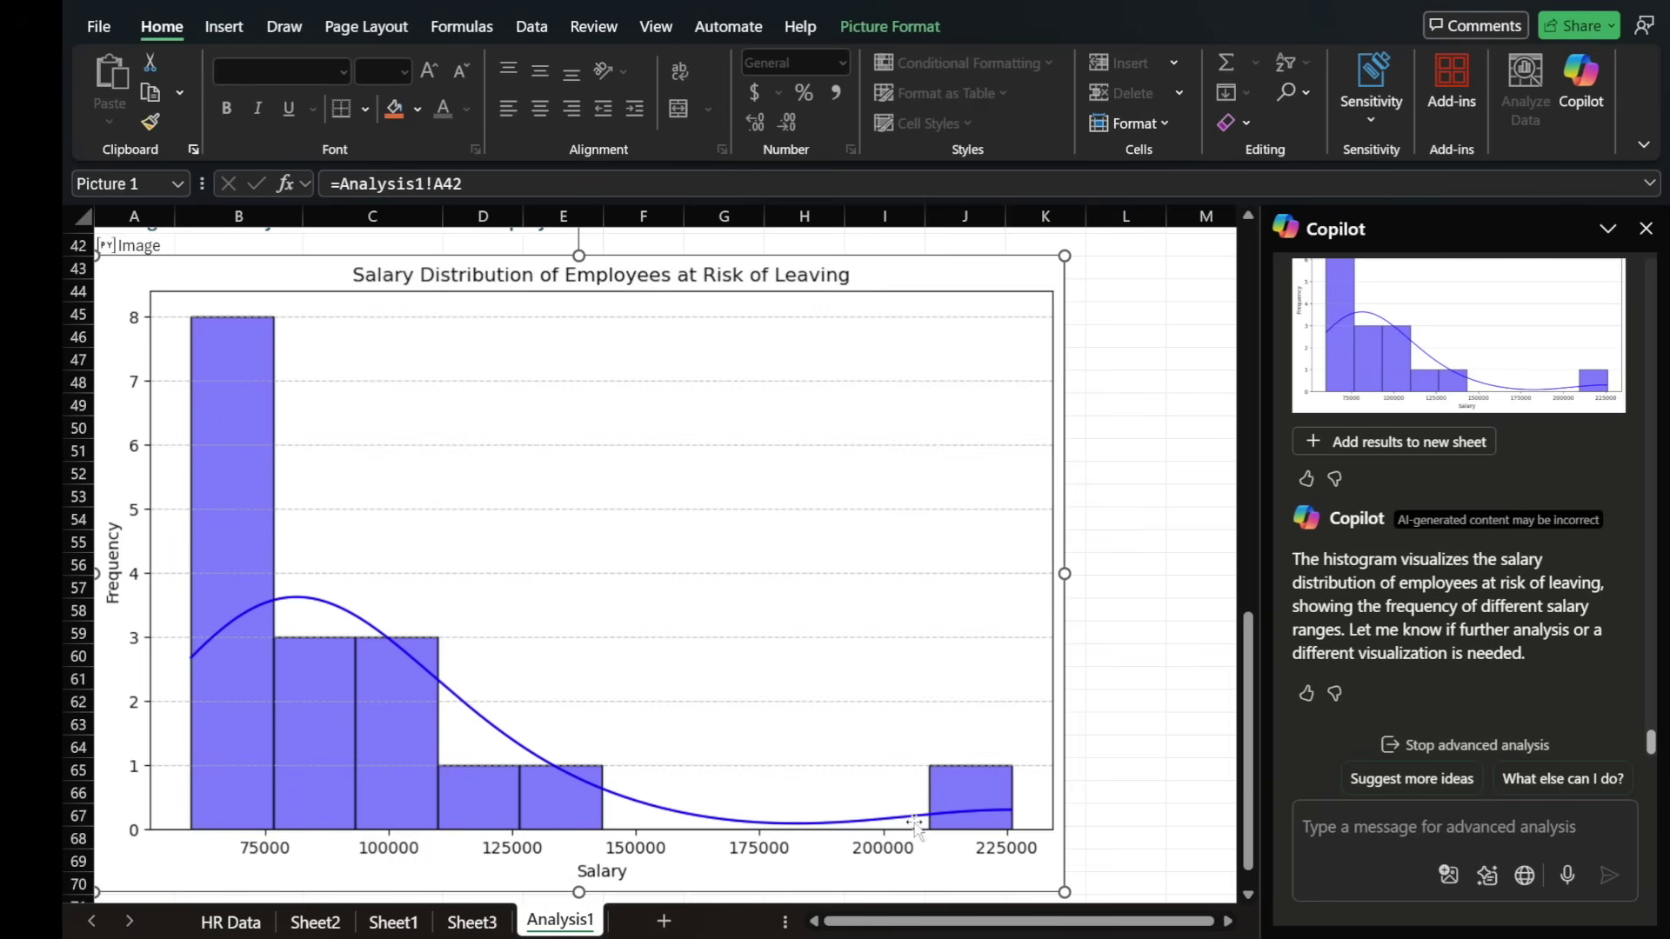
- Return to the HR Data sheet and stop Copilot's advanced analysis
click(1412, 778)
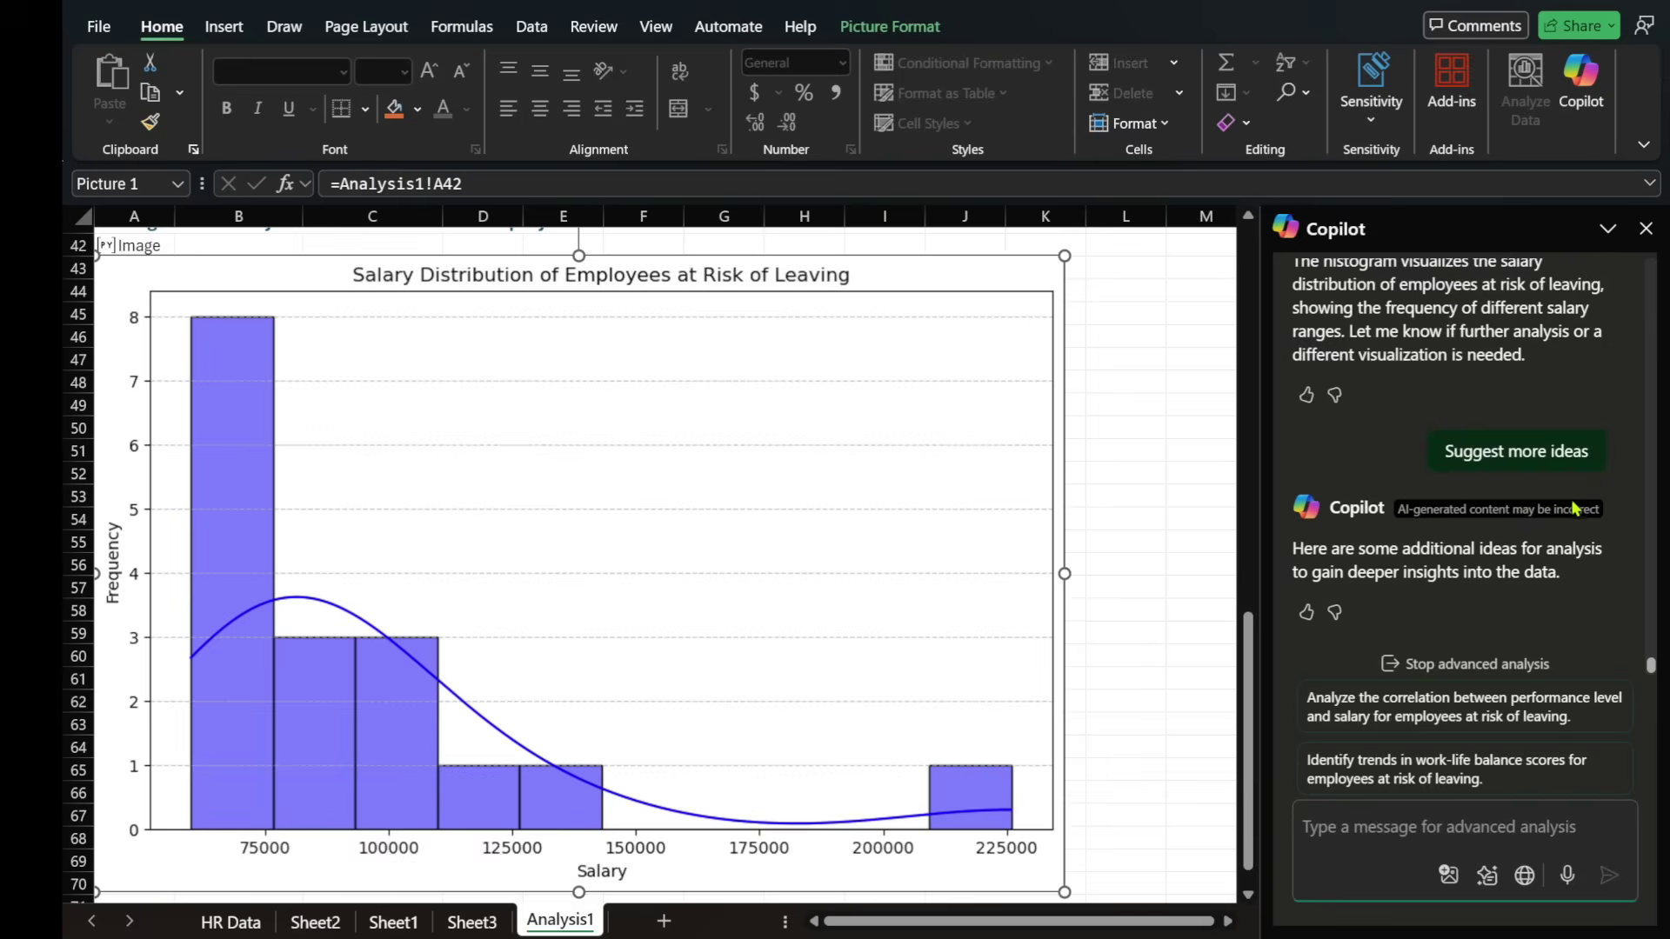
click(240, 929)
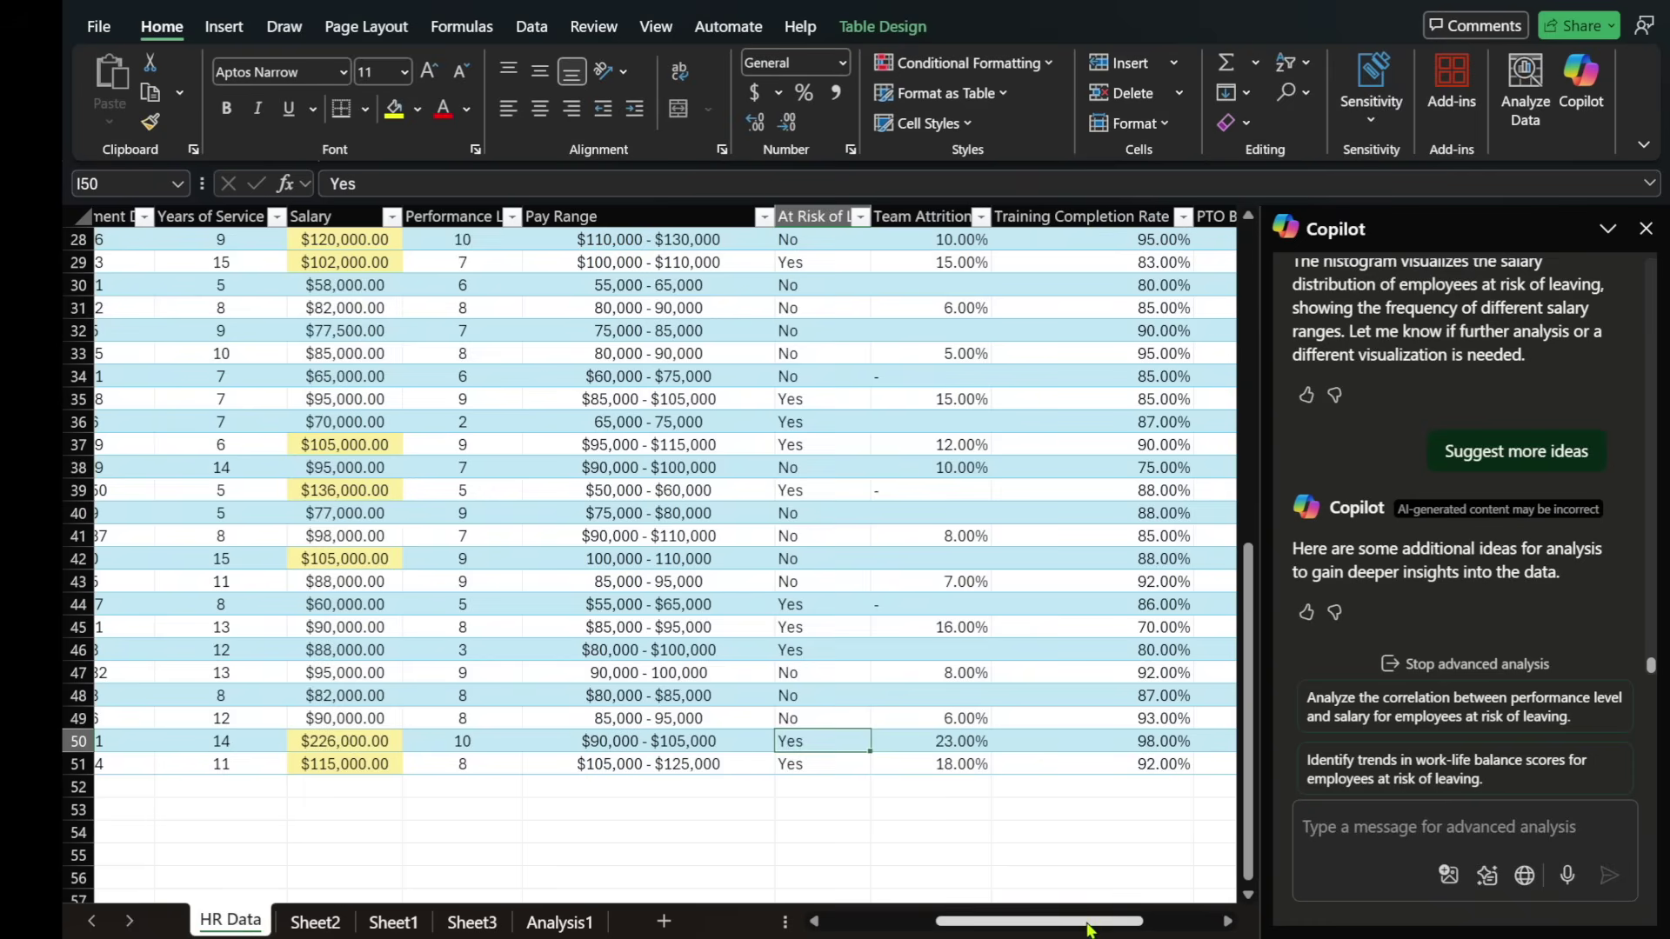
drag(1085, 928, 967, 929)
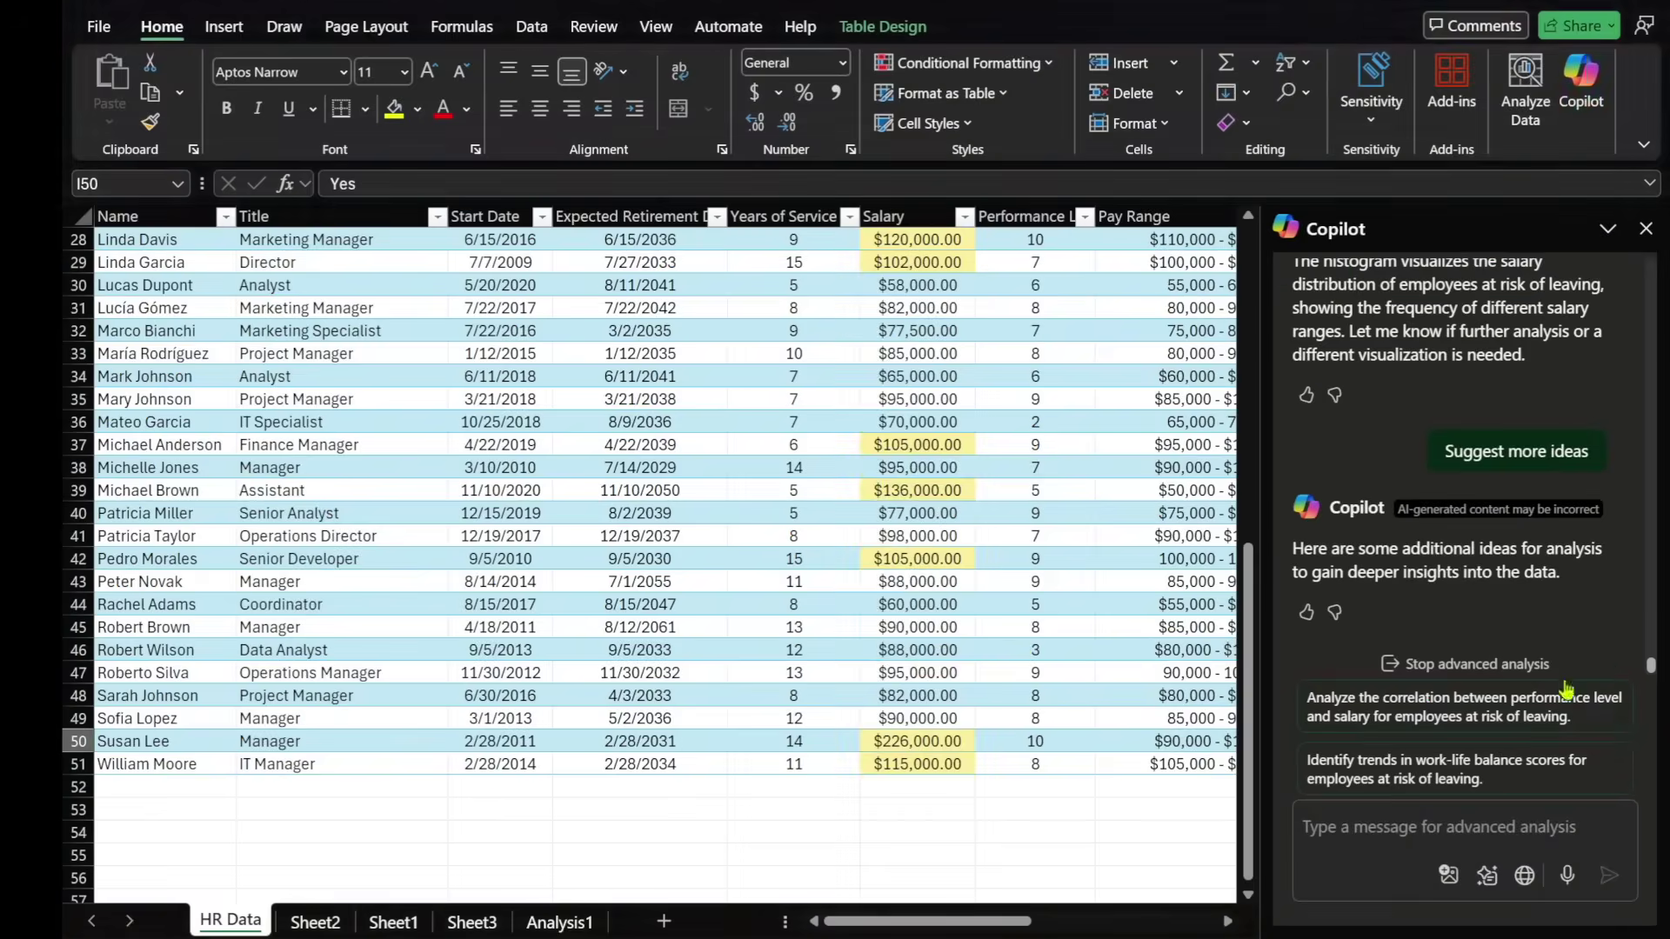
click(1283, 668)
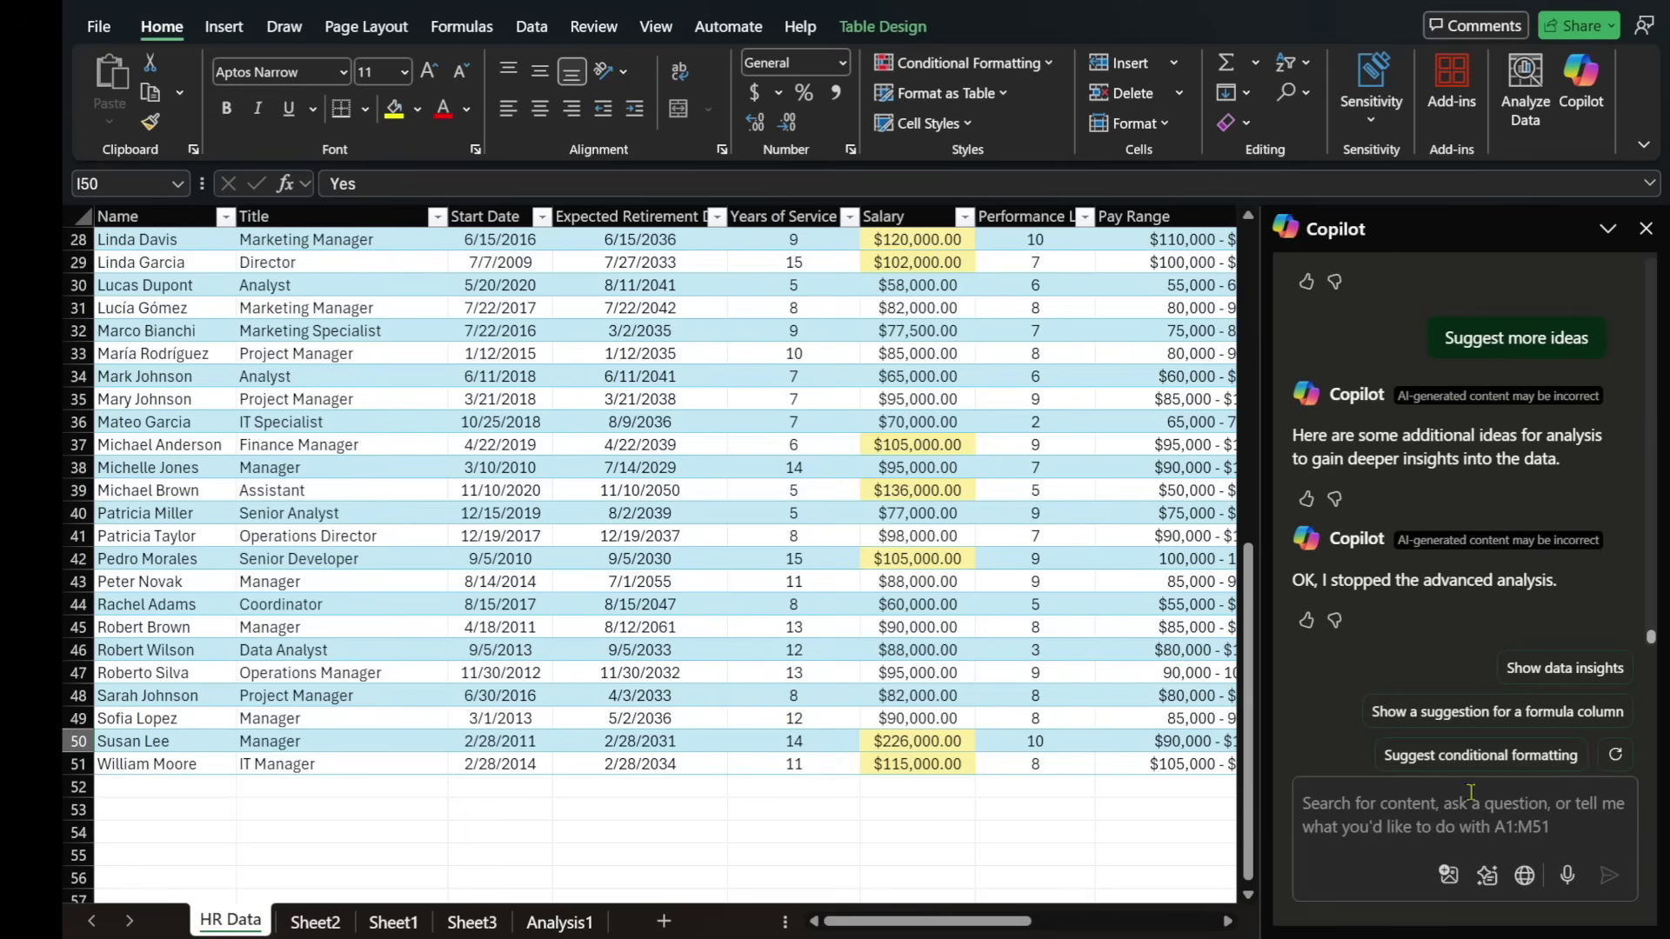
- Use the Color code data prompt to apply a red-white-green colour scale to salaries F2:F51
click(1486, 876)
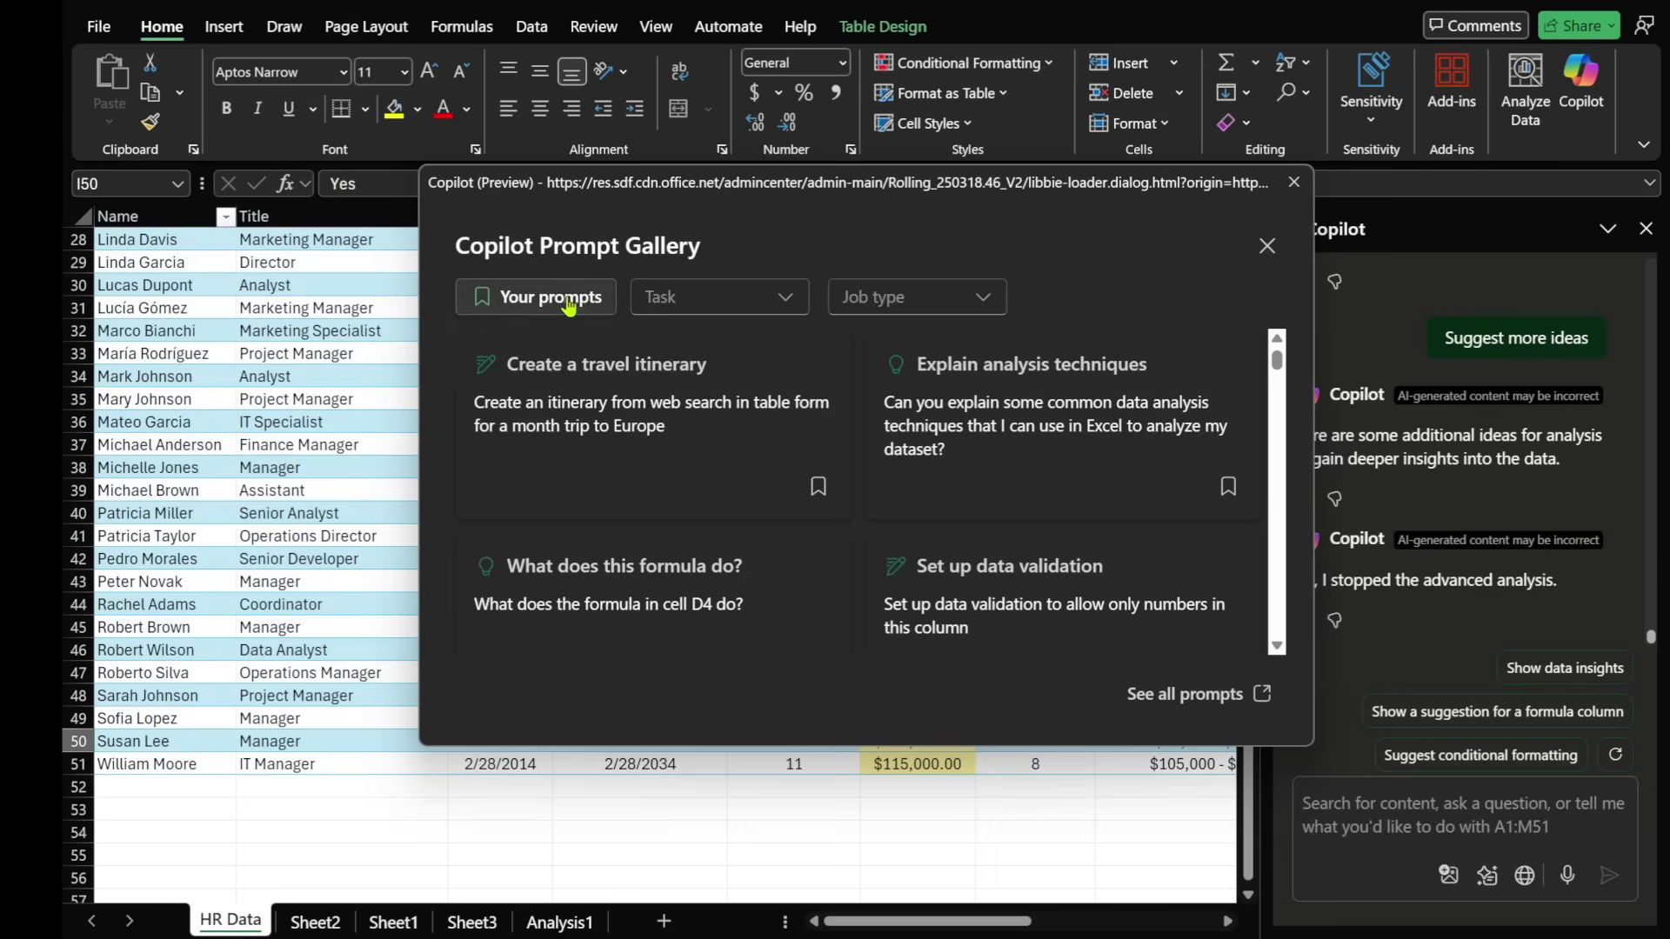
click(553, 301)
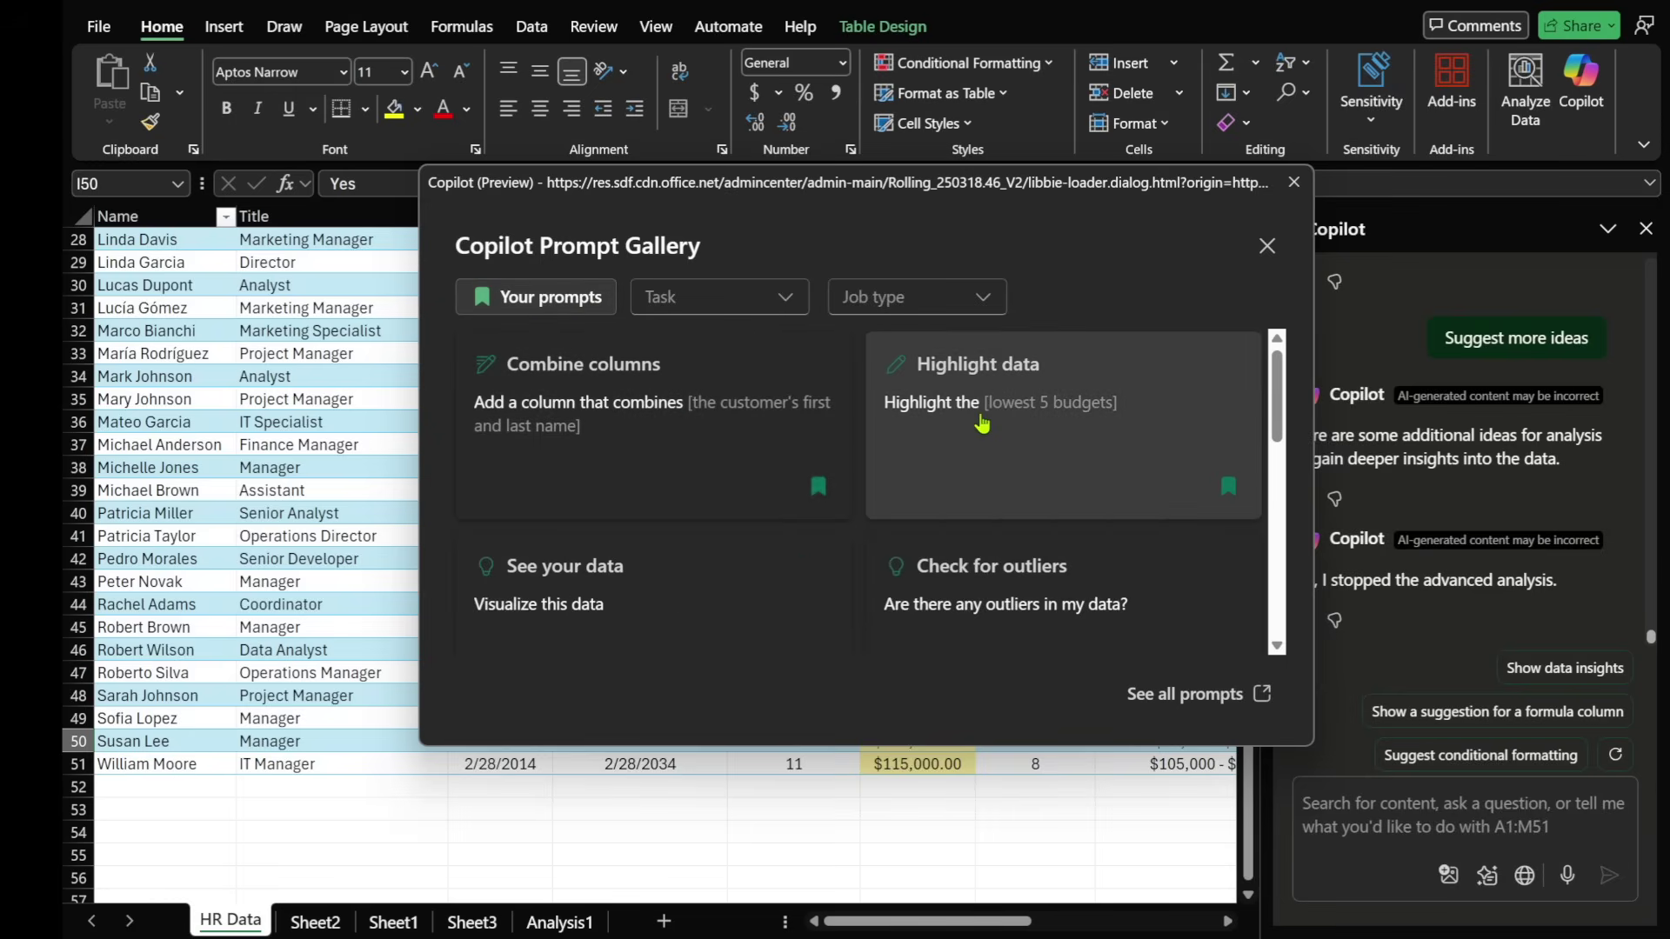
scroll(976, 428, down, 4)
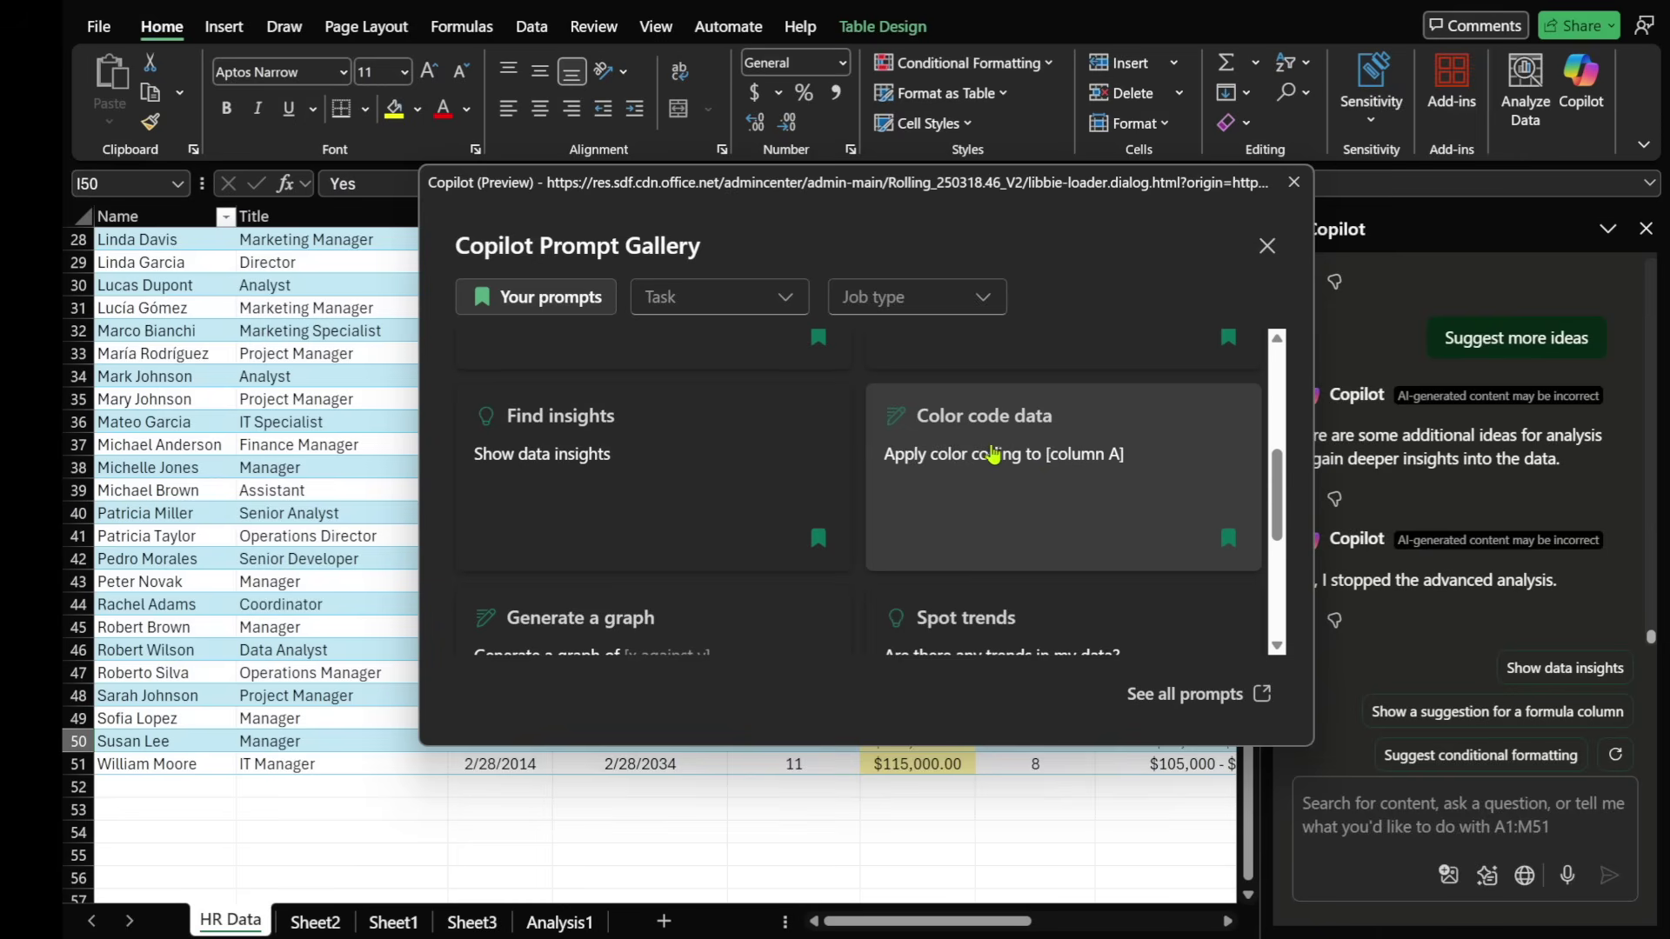
click(1052, 496)
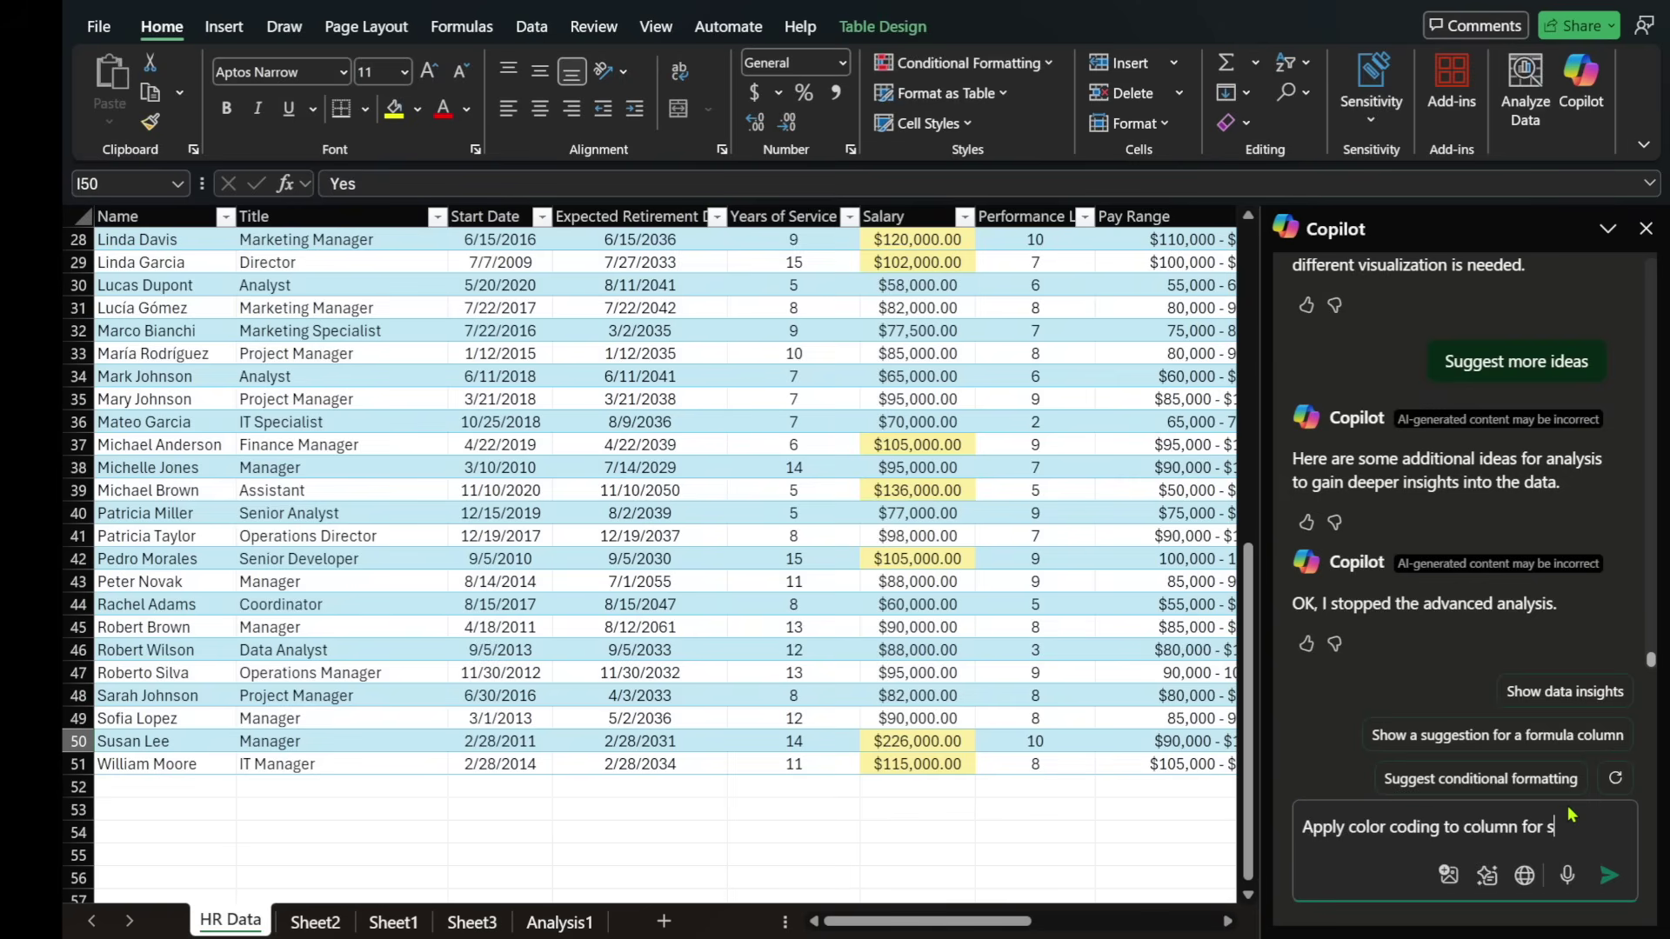
key(Return)
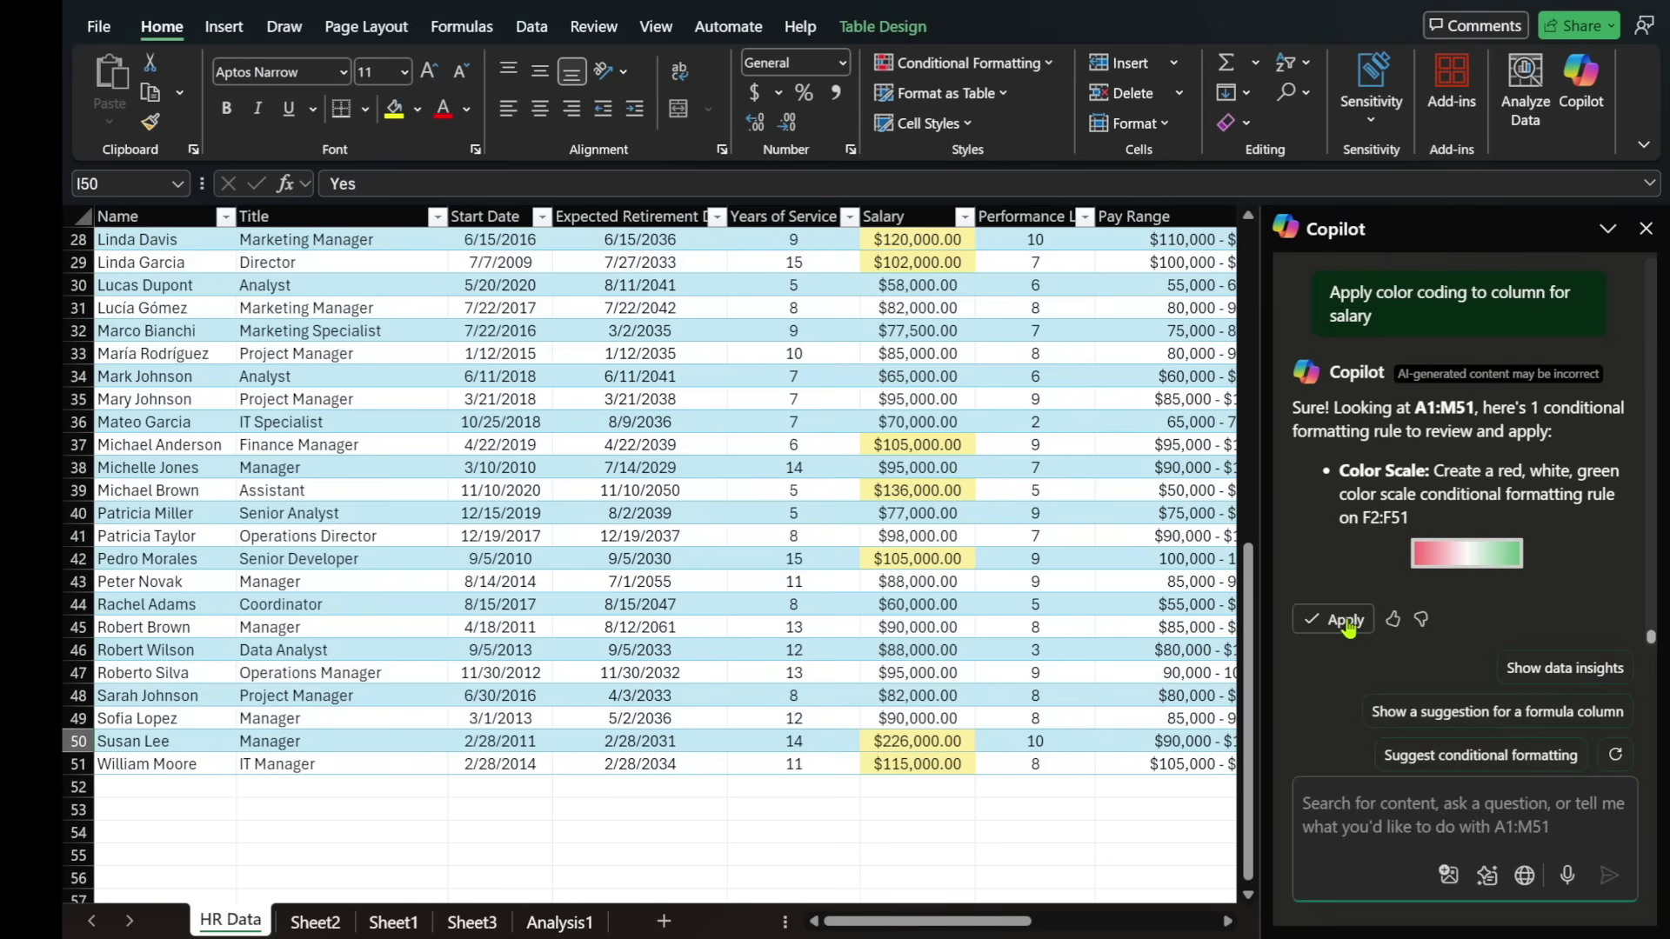
click(1347, 621)
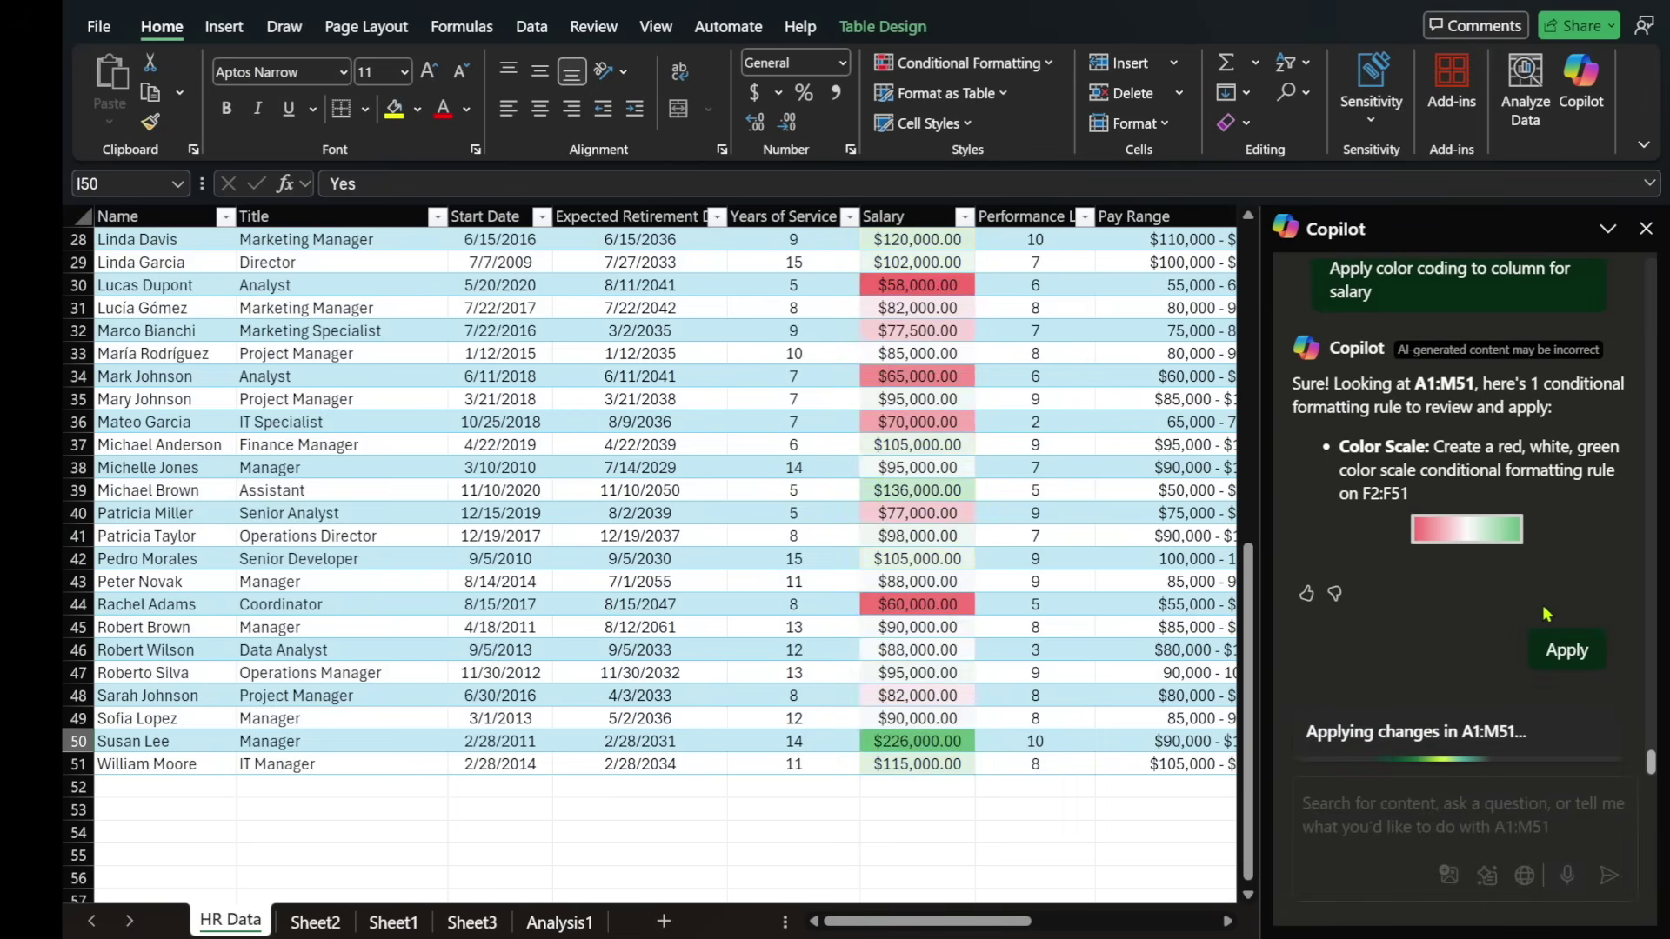
- Close Copilot and check the red $58,000 in F30 and green $226,000 in F50
drag(1253, 715, 1249, 690)
click(1645, 228)
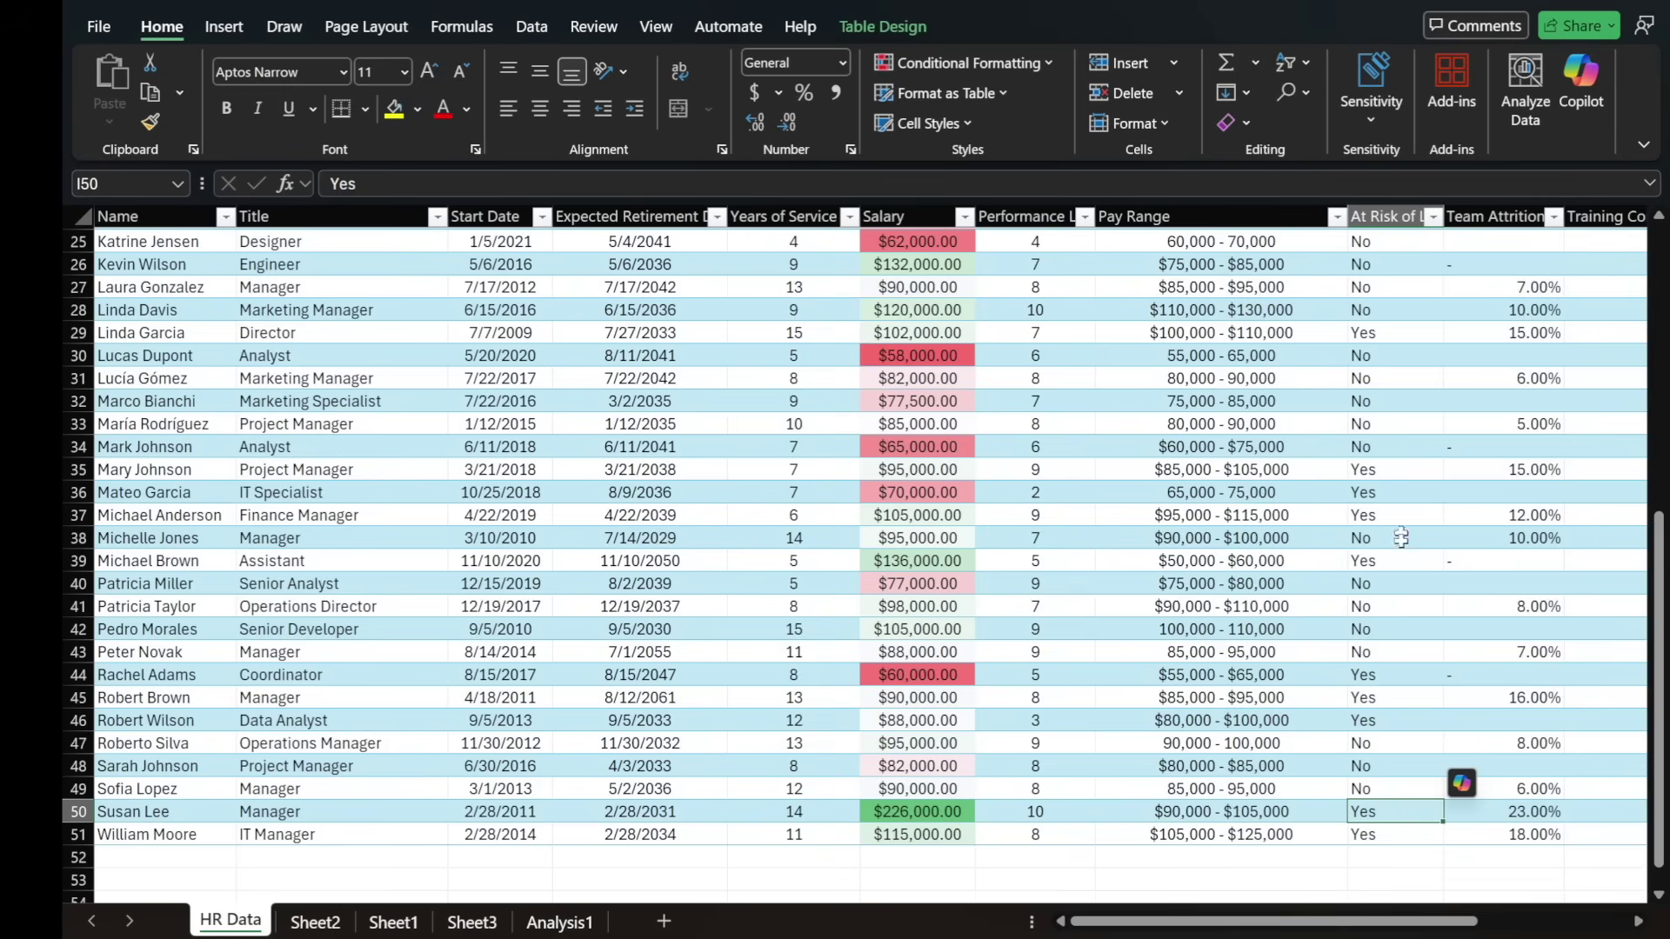
drag(1659, 696, 1639, 380)
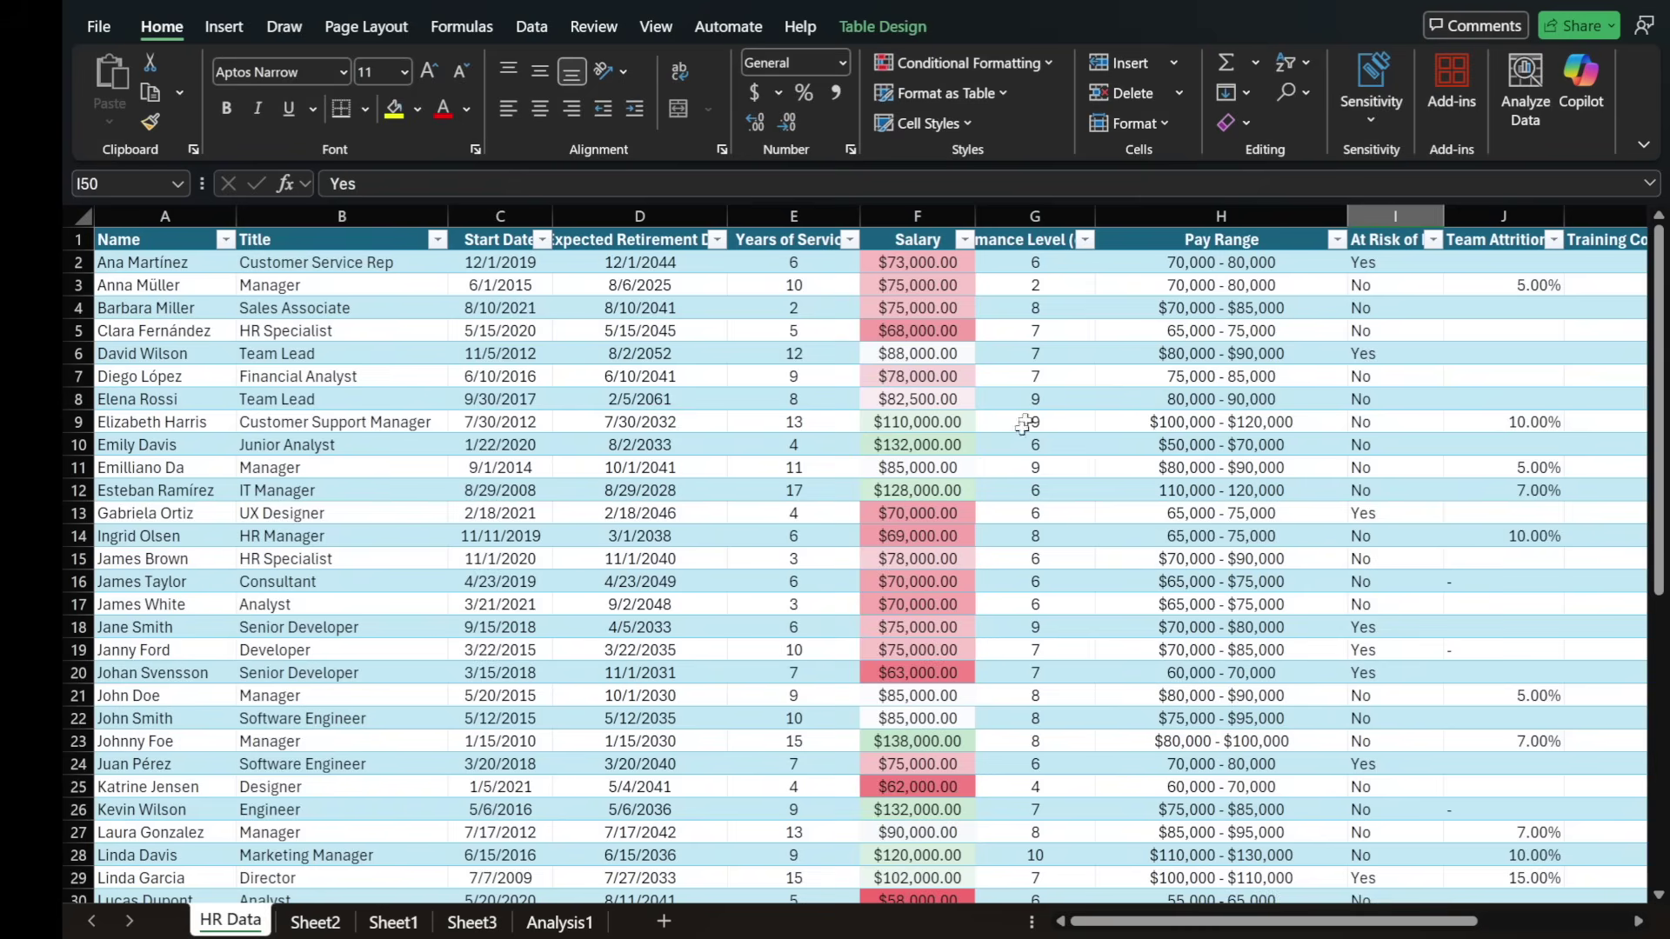
scroll(939, 685, down, 2)
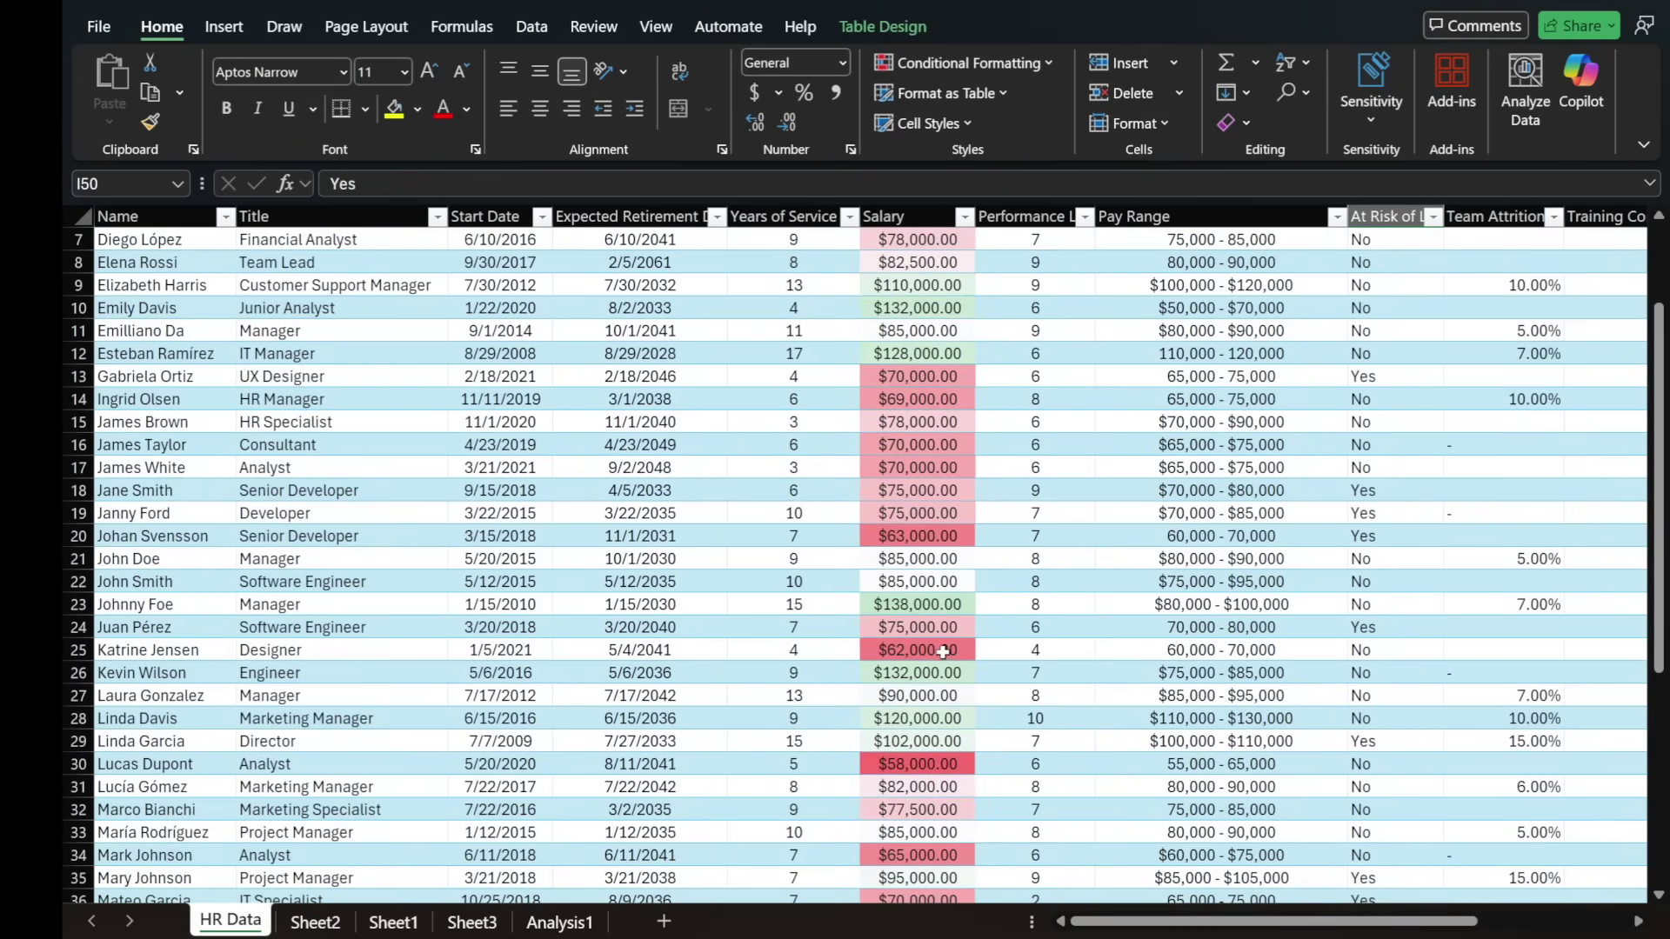
click(924, 766)
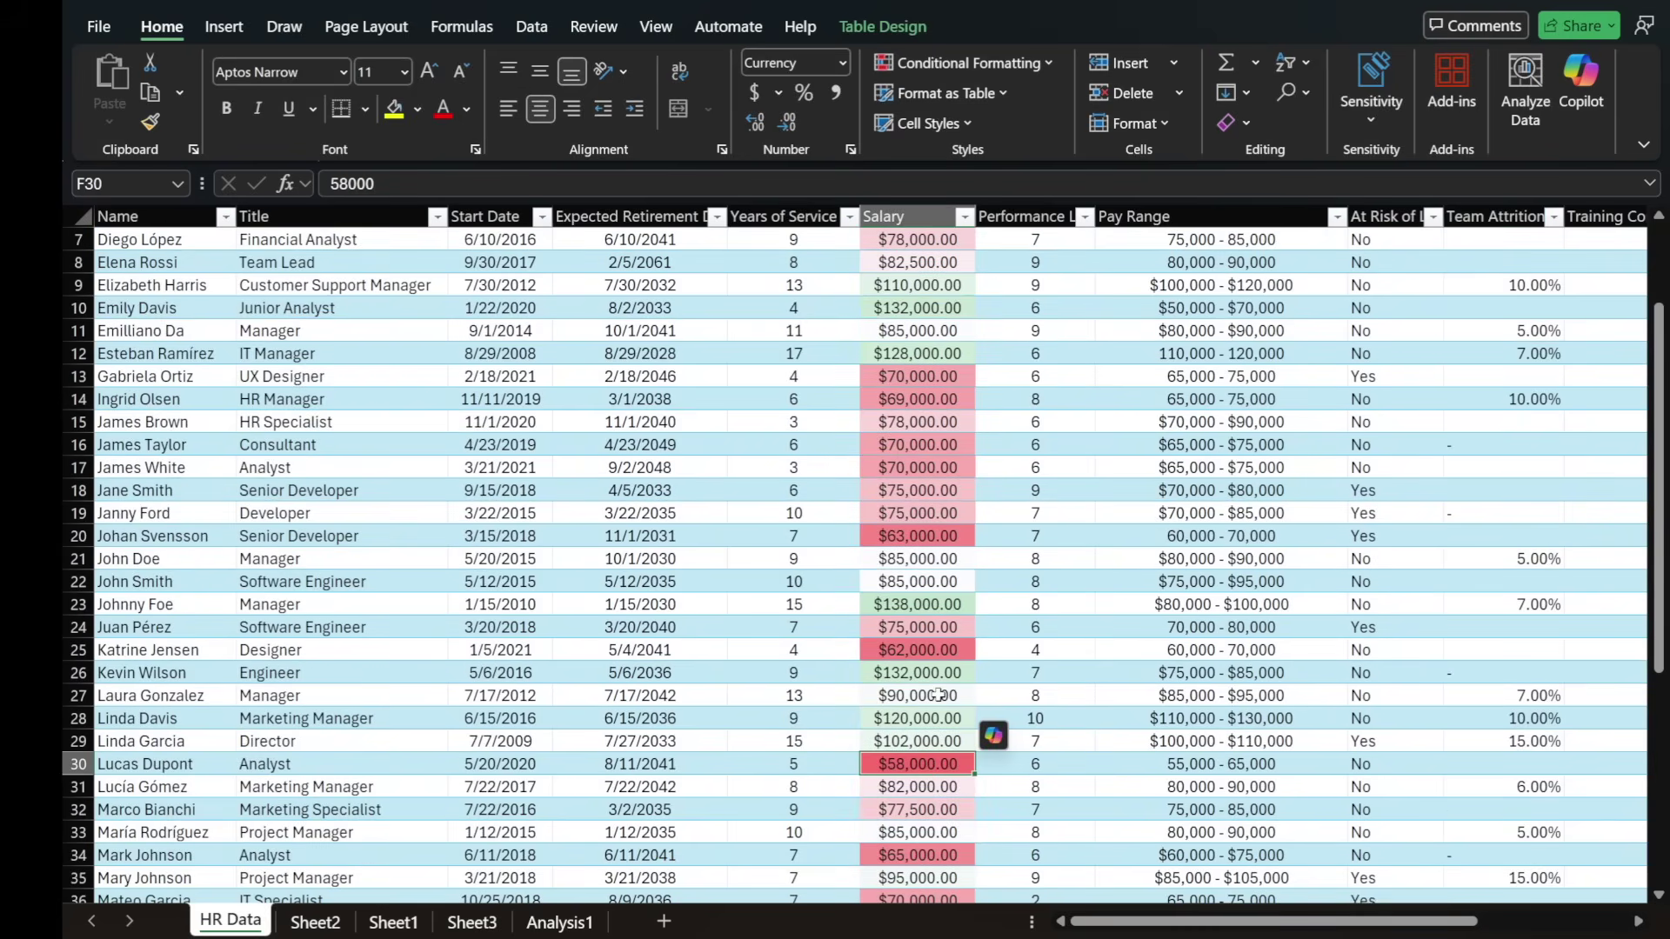
scroll(938, 693, down, 7)
click(920, 746)
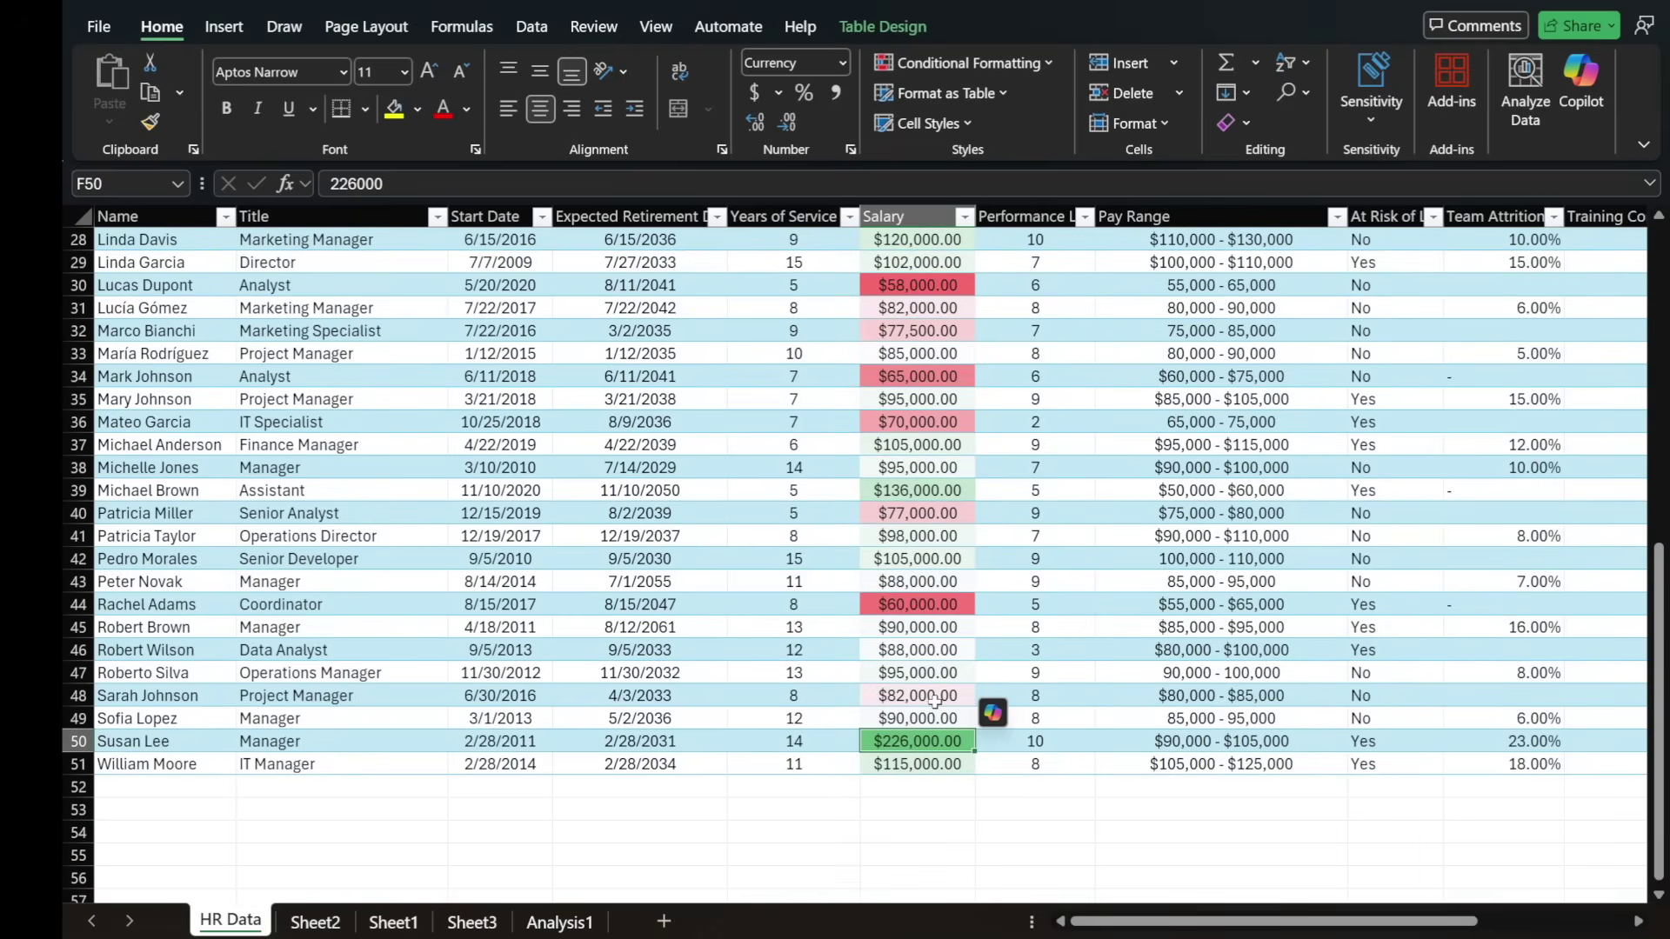
- Select the pay range in H50 and bring the Copilot chat back
scroll(933, 700, up, 4)
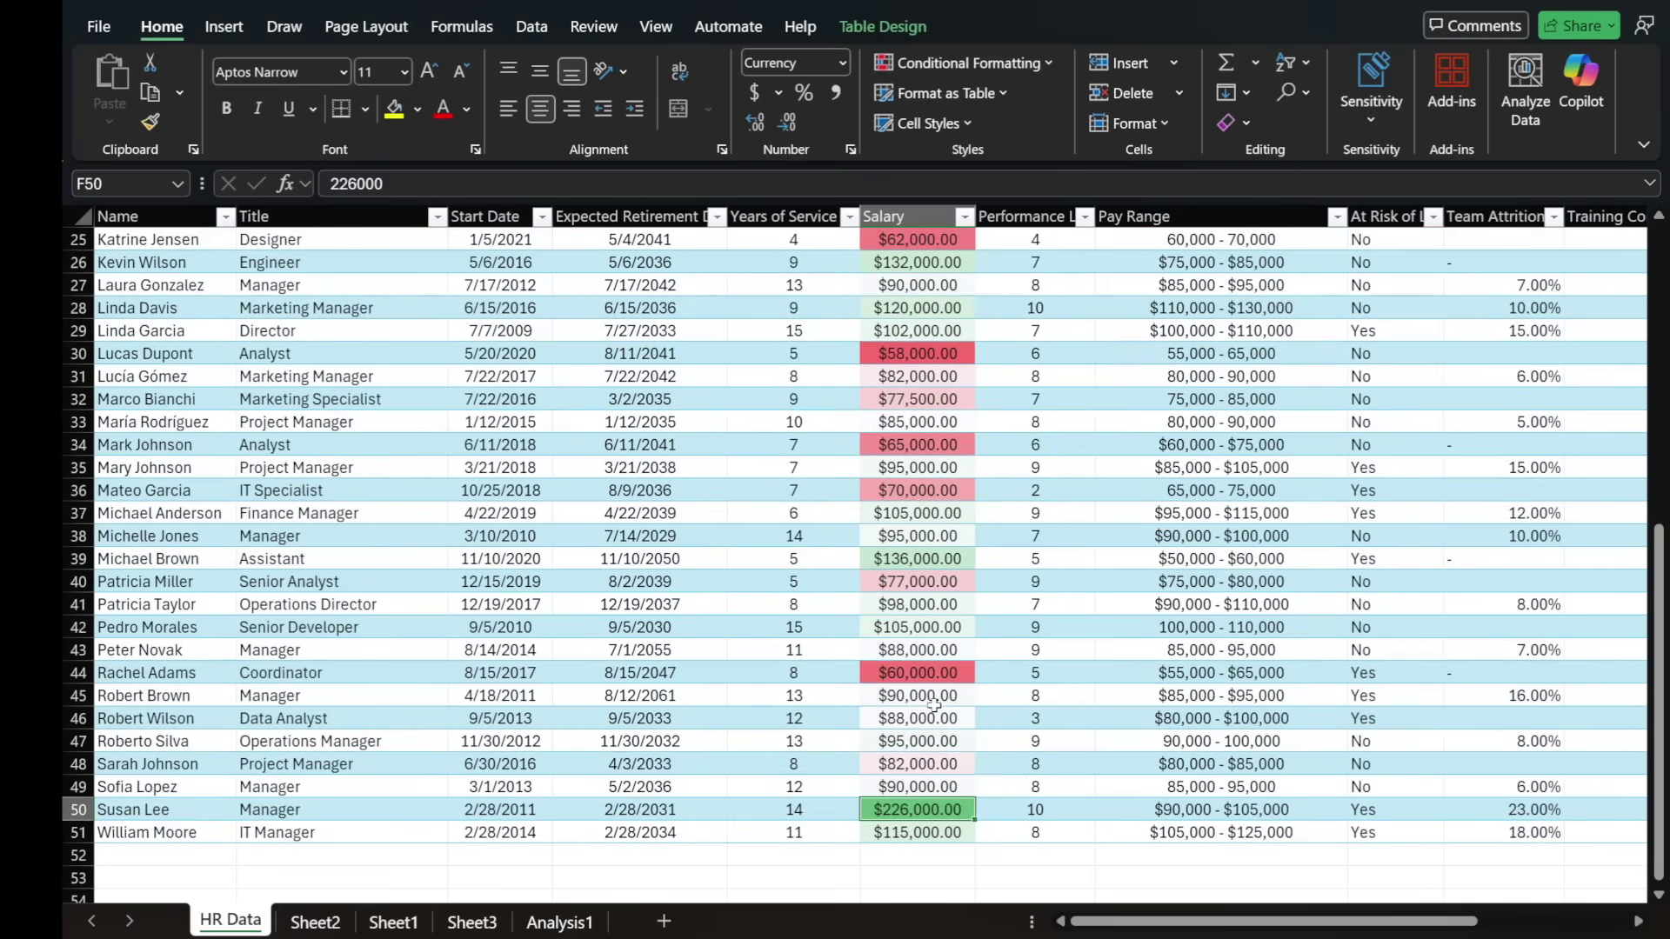
scroll(933, 705, up, 6)
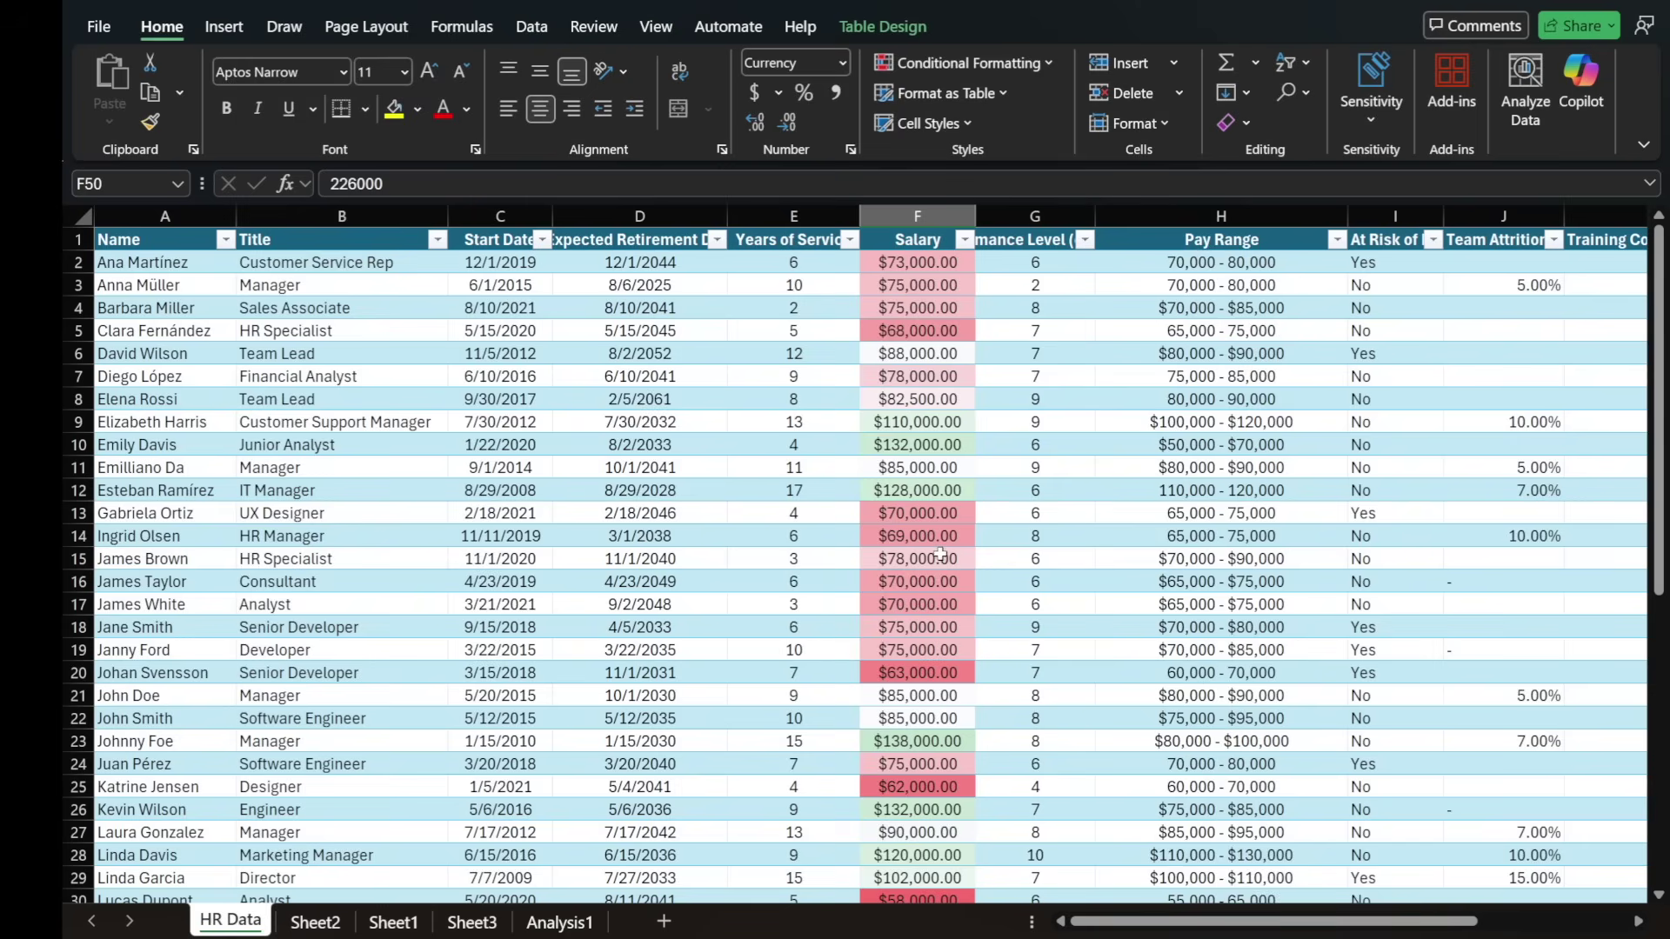
scroll(940, 554, down, 7)
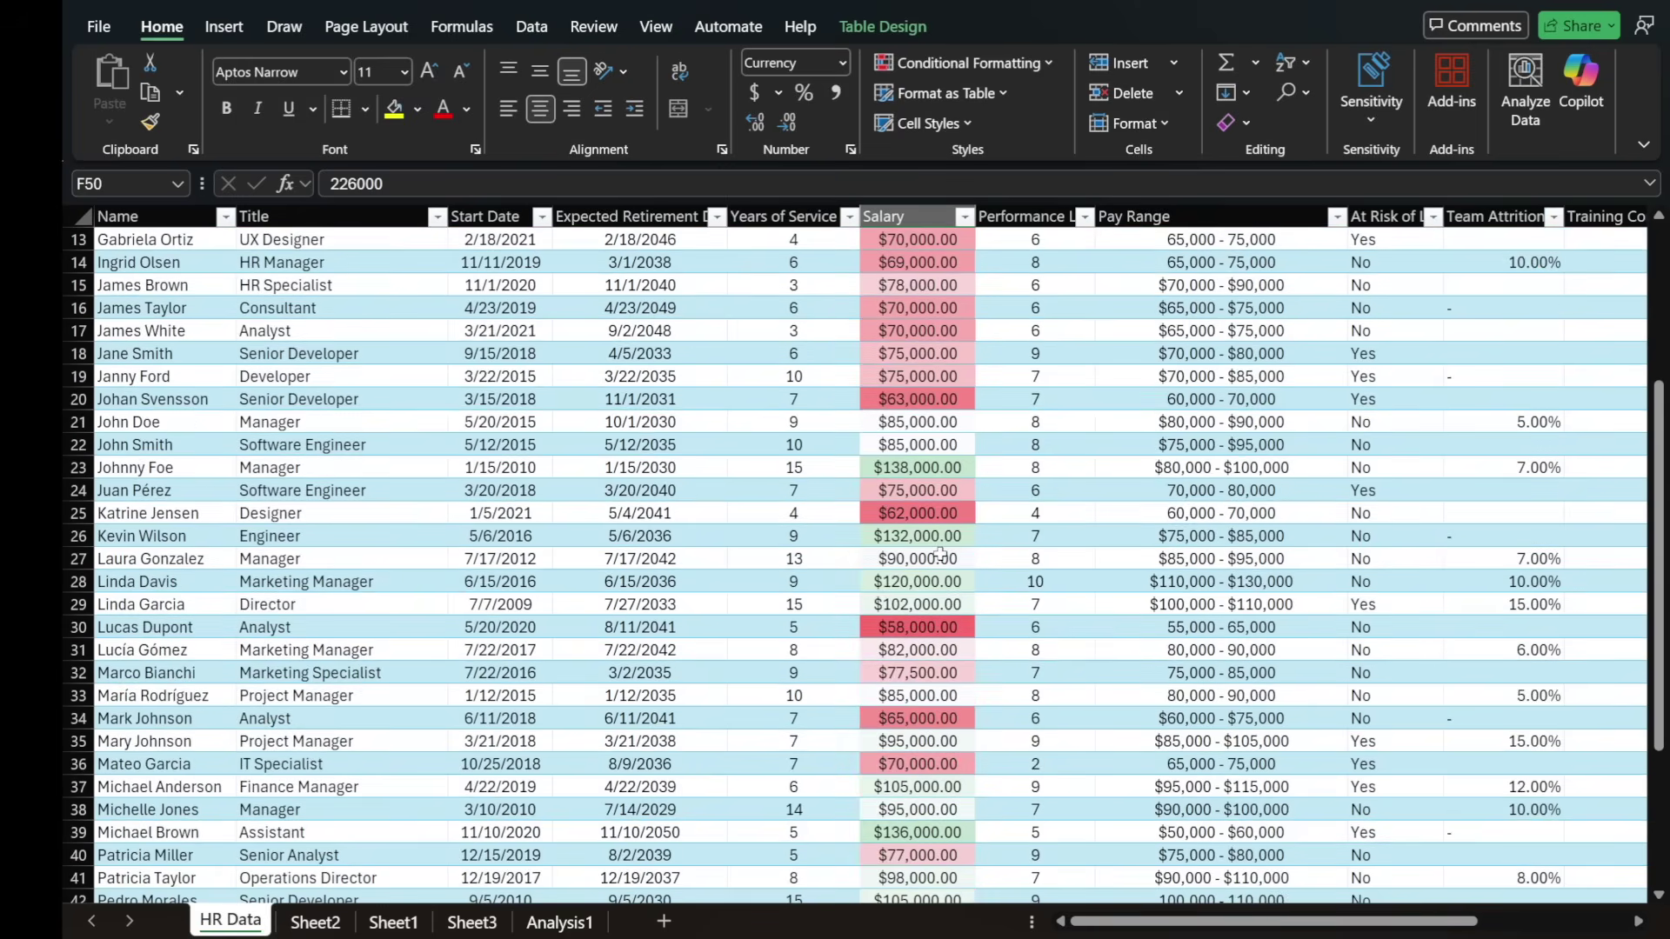
scroll(940, 554, down, 2)
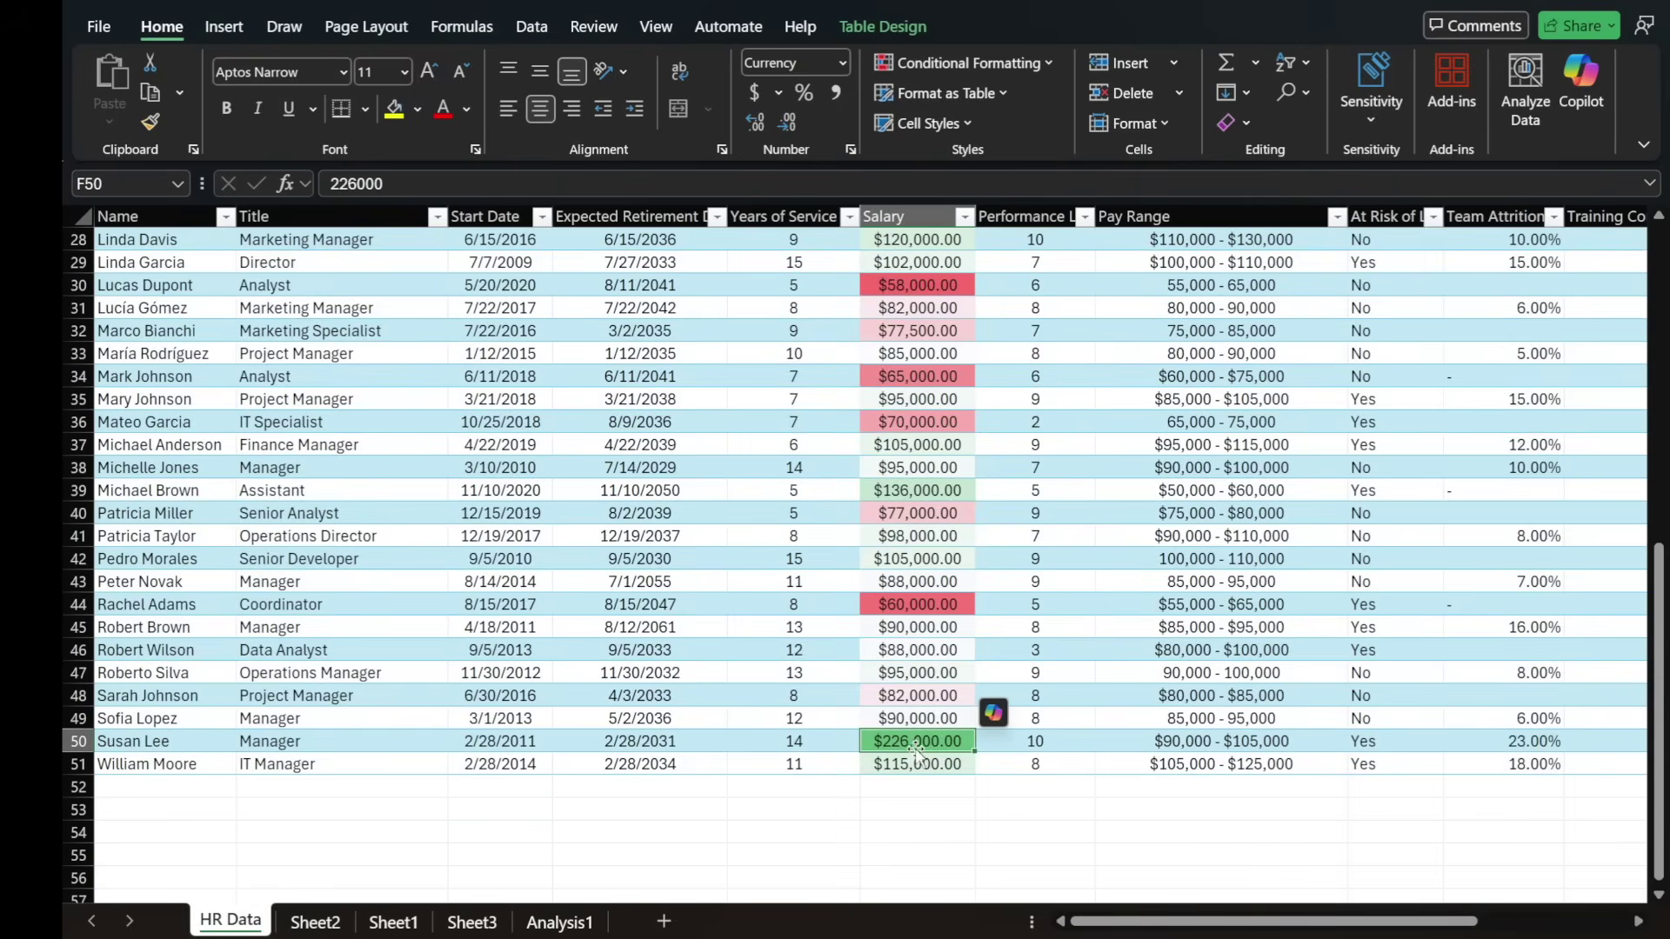
click(1270, 745)
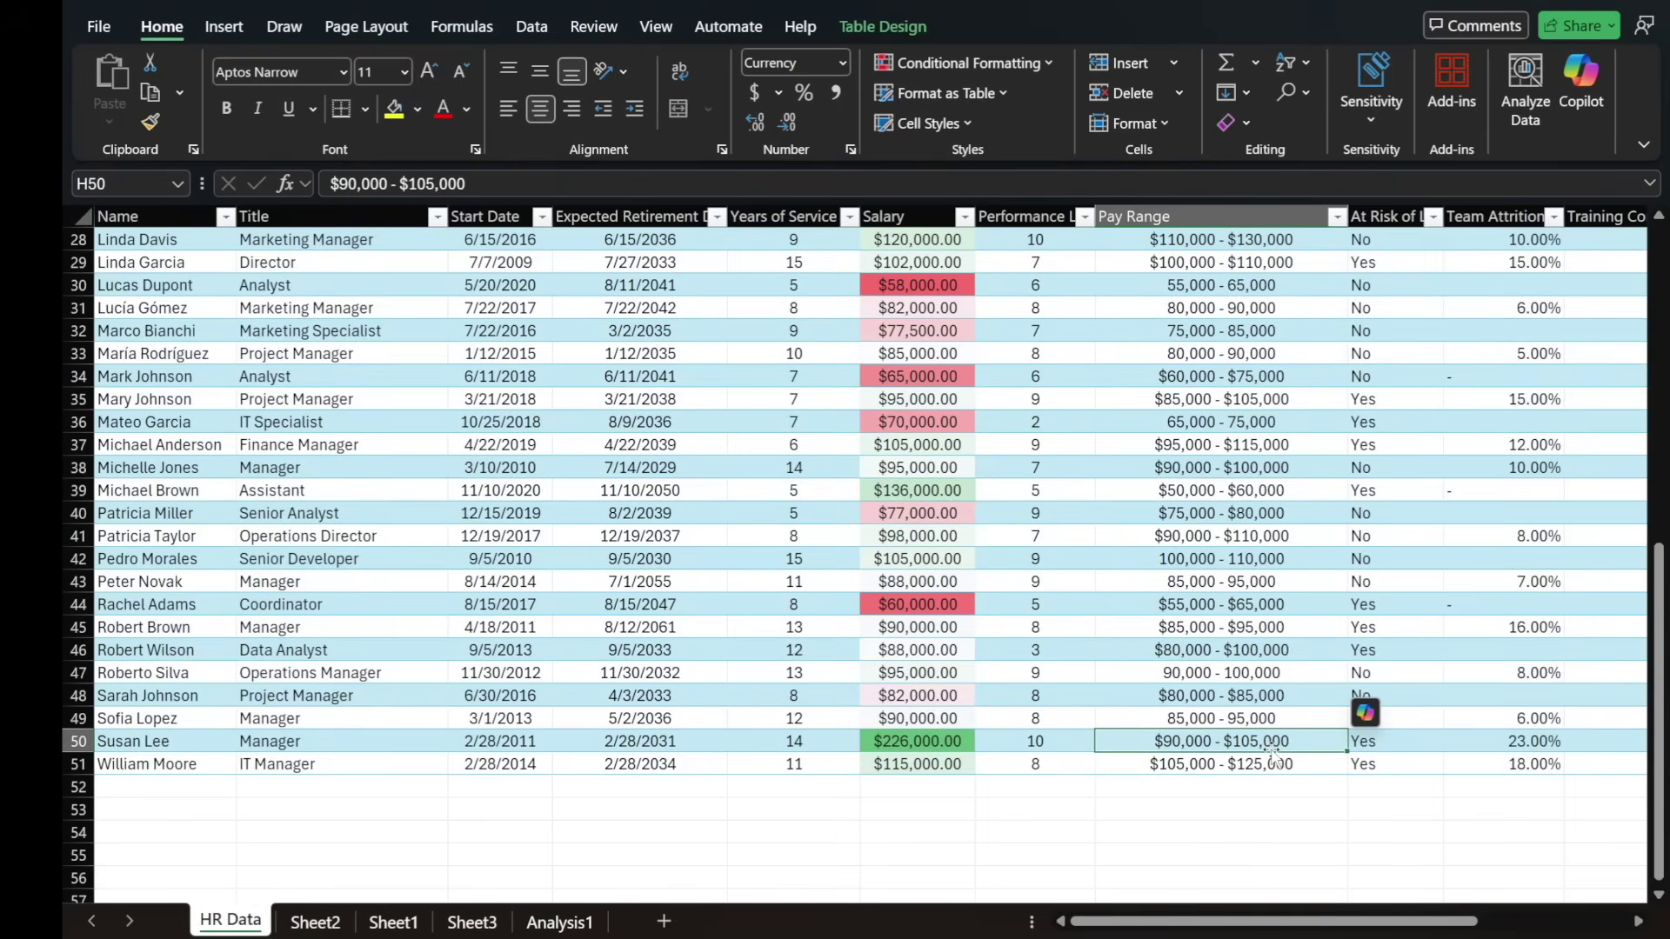
click(1365, 712)
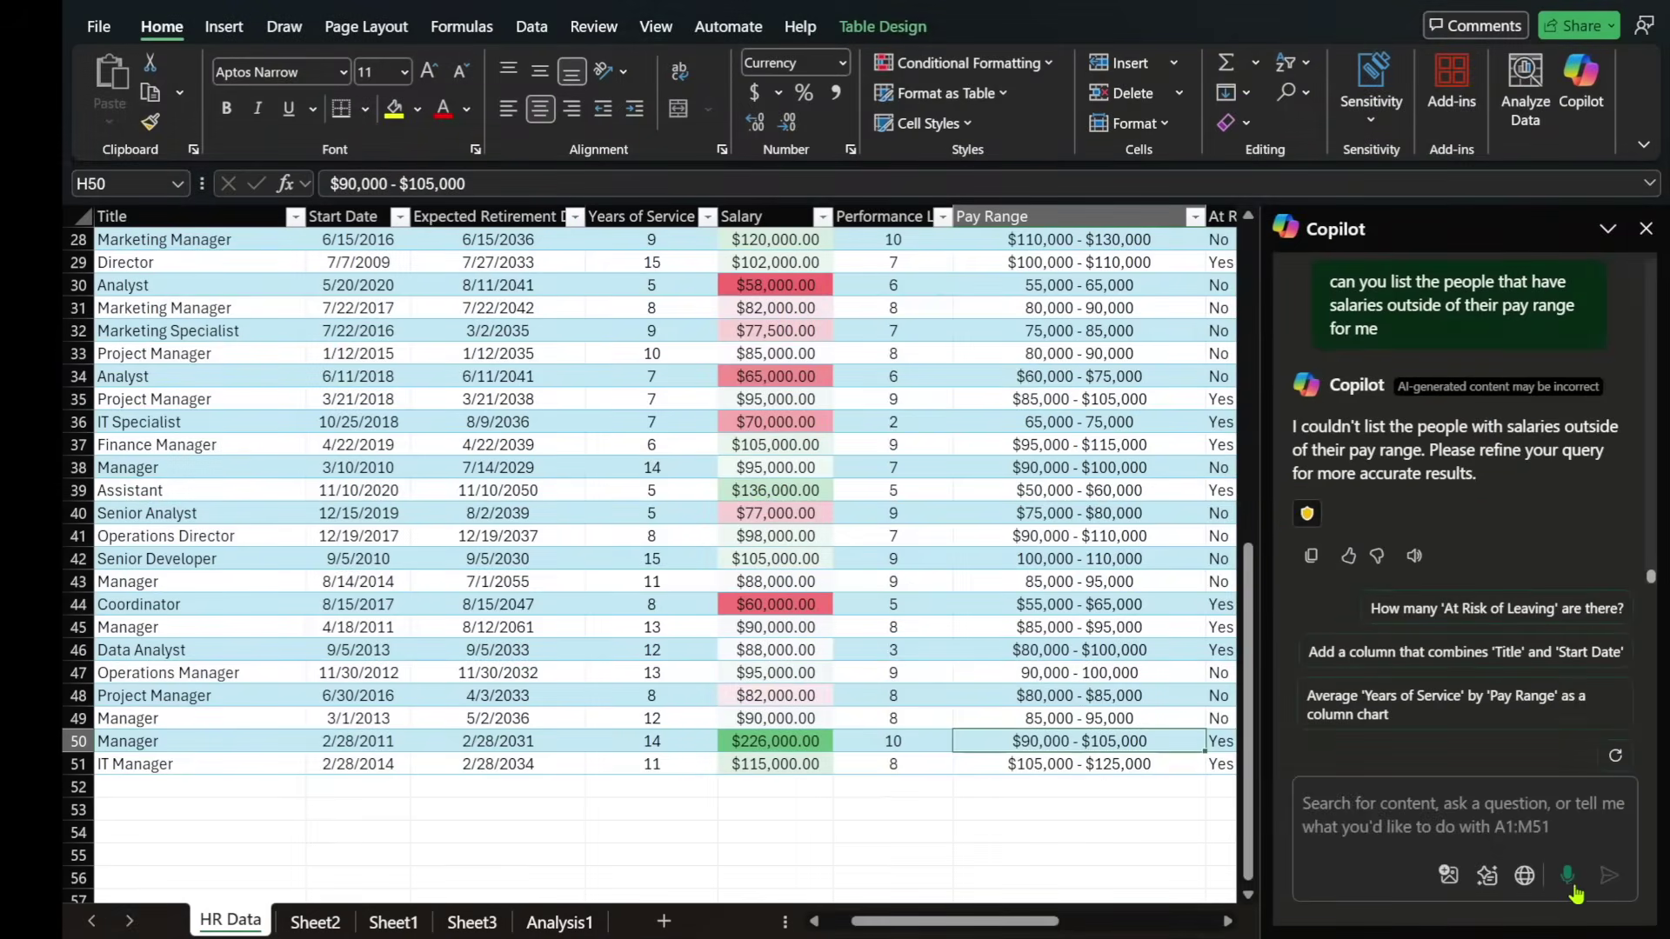
- Ask Copilot by dictation how many people have the title manager, and add its count table to a new sheet
click(1463, 887)
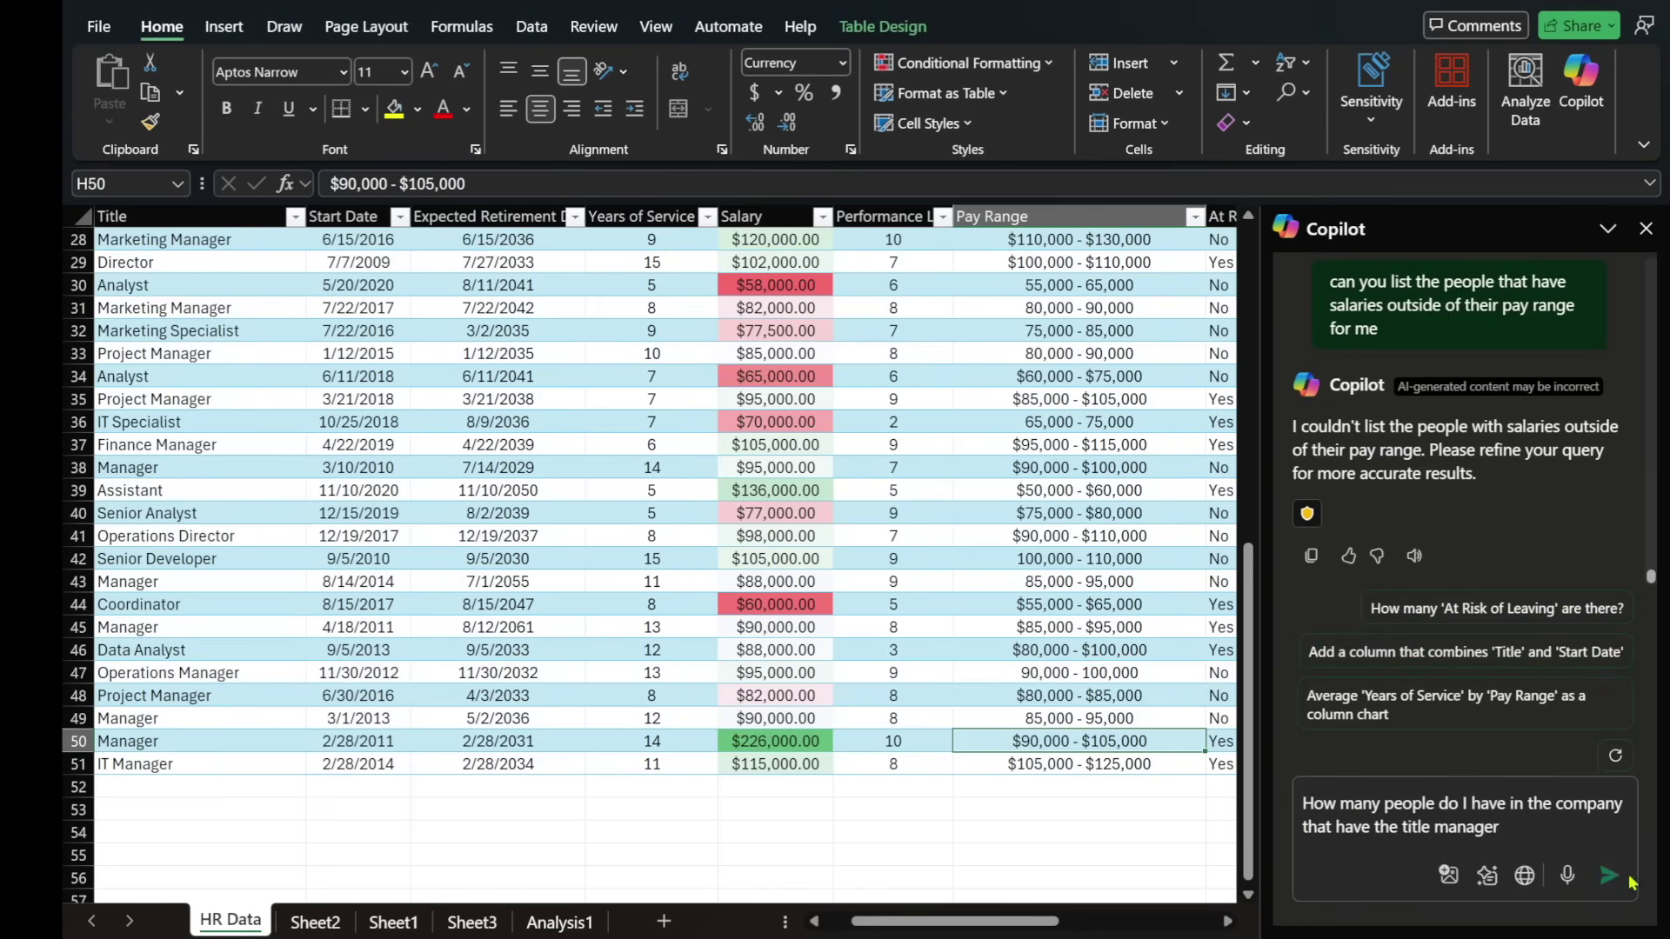
click(1610, 876)
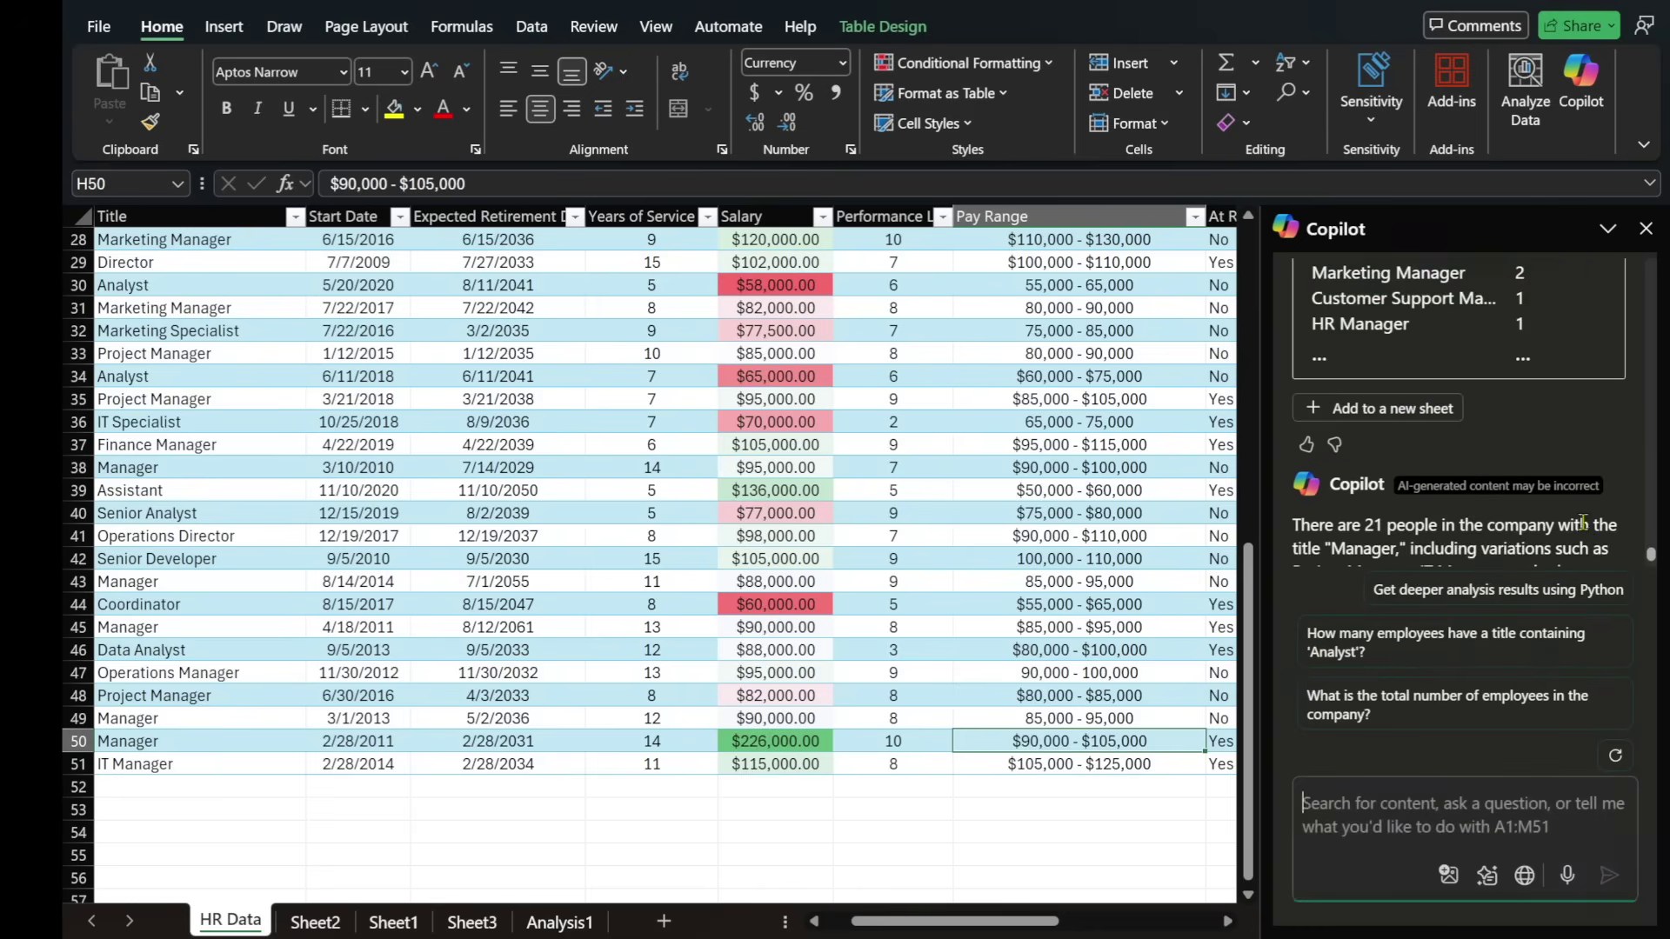
scroll(1583, 521, up, 3)
scroll(1402, 559, down, 1)
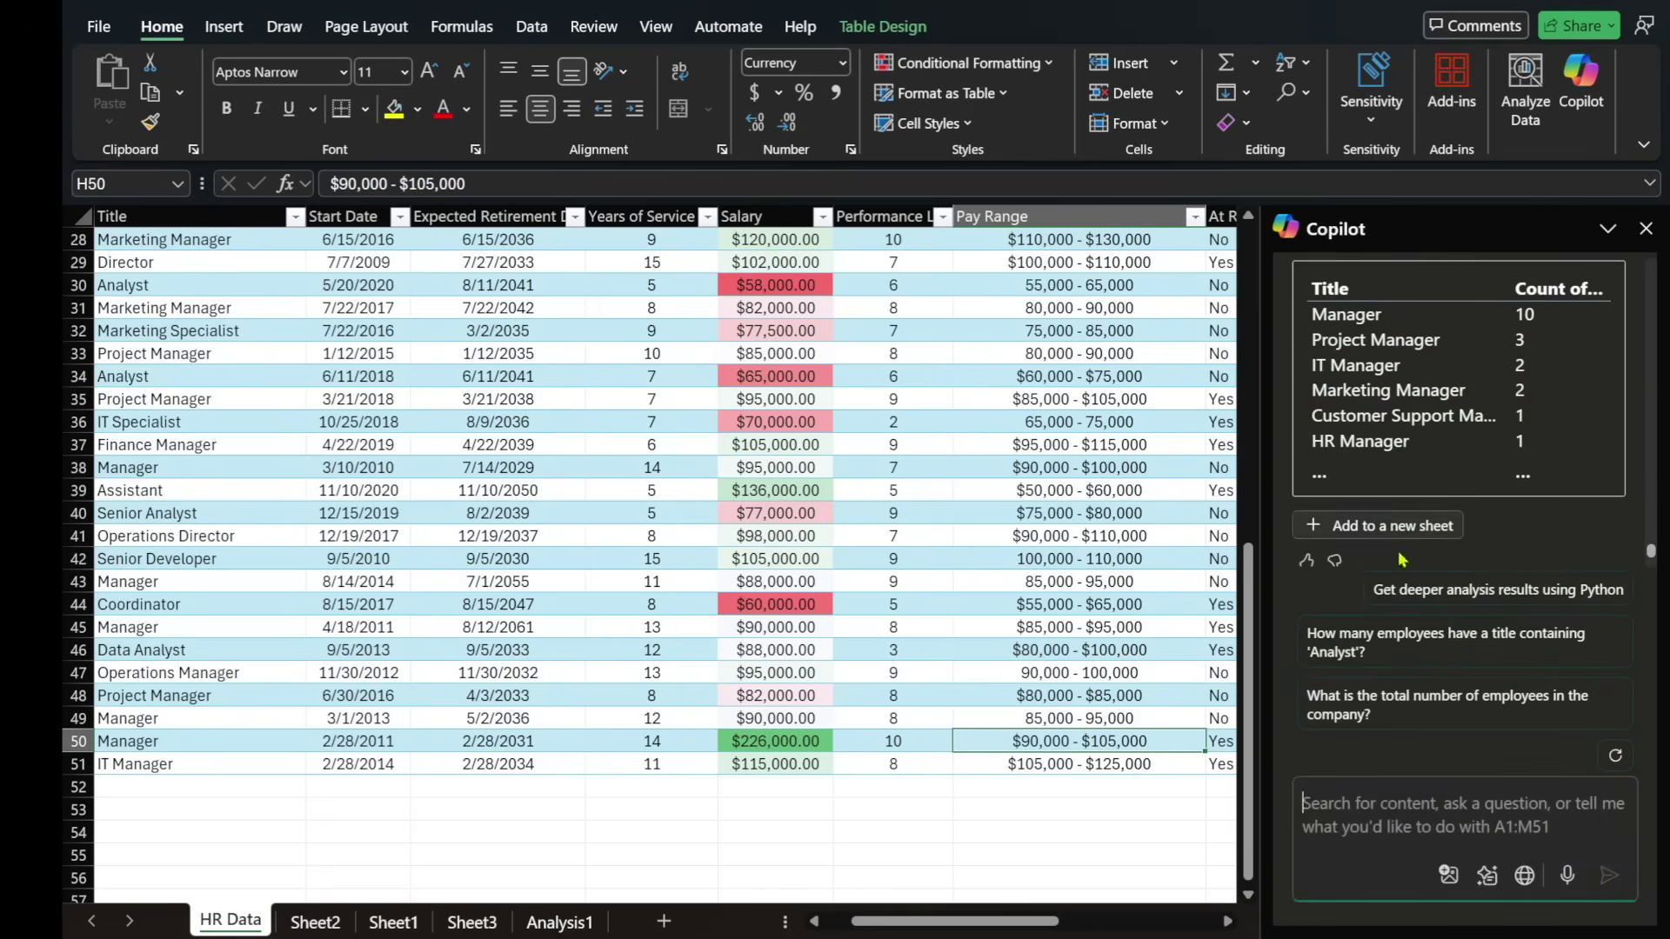
click(1389, 525)
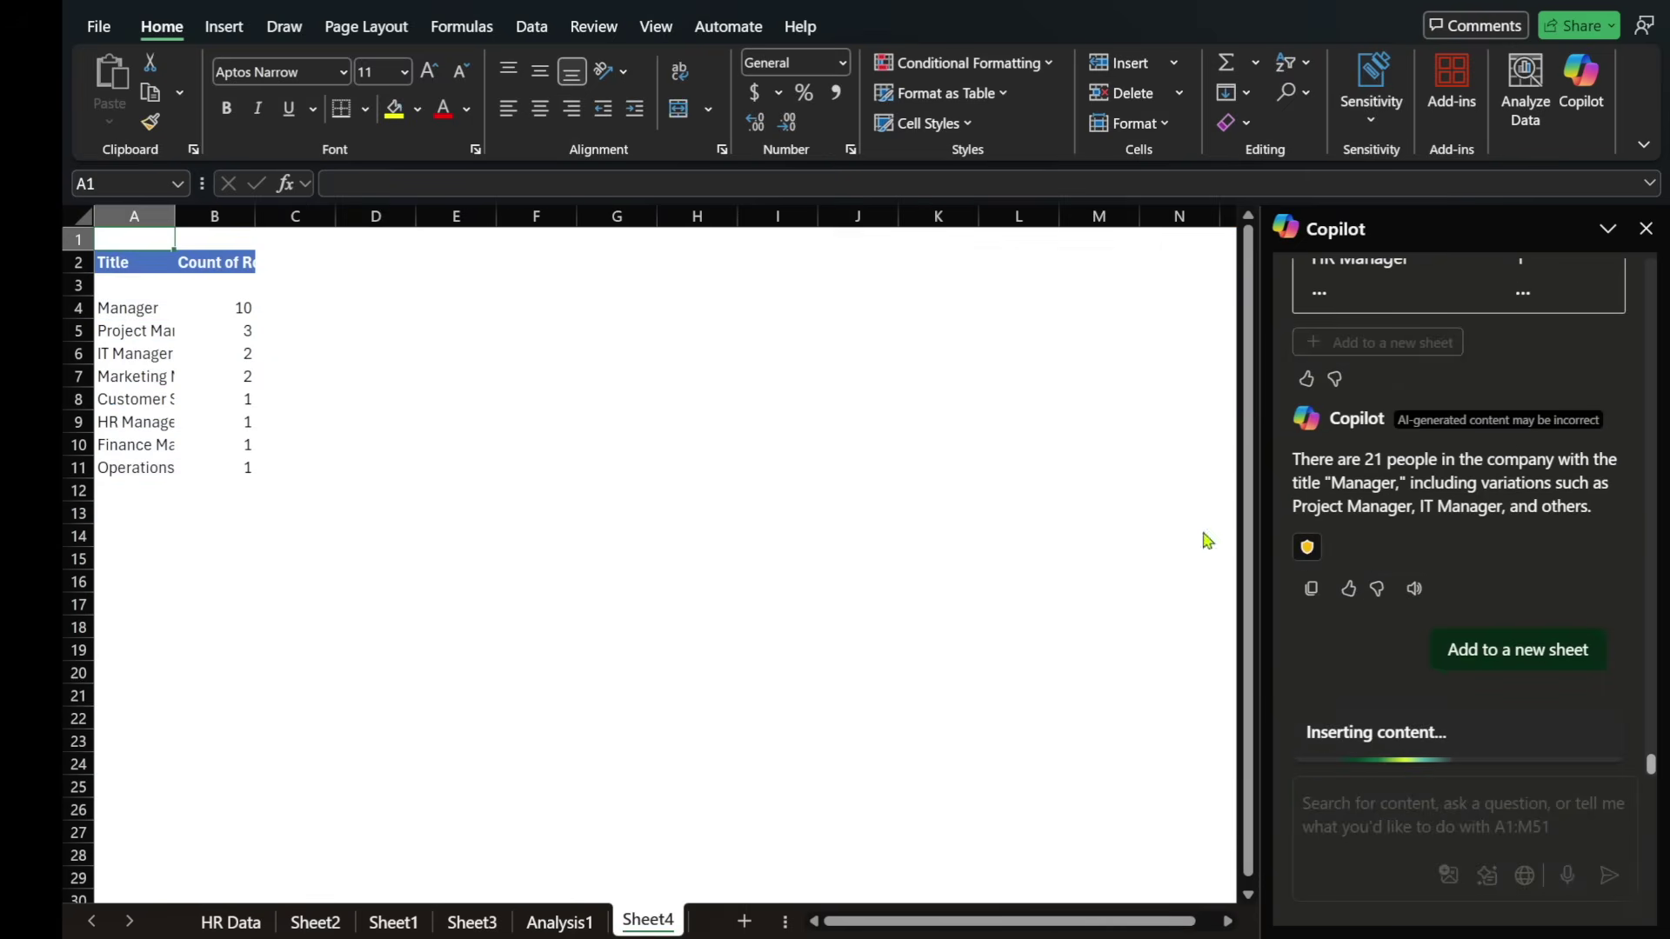
- Check the Manager, Project Manager and IT Manager counts and widen column A to show full titles
click(222, 310)
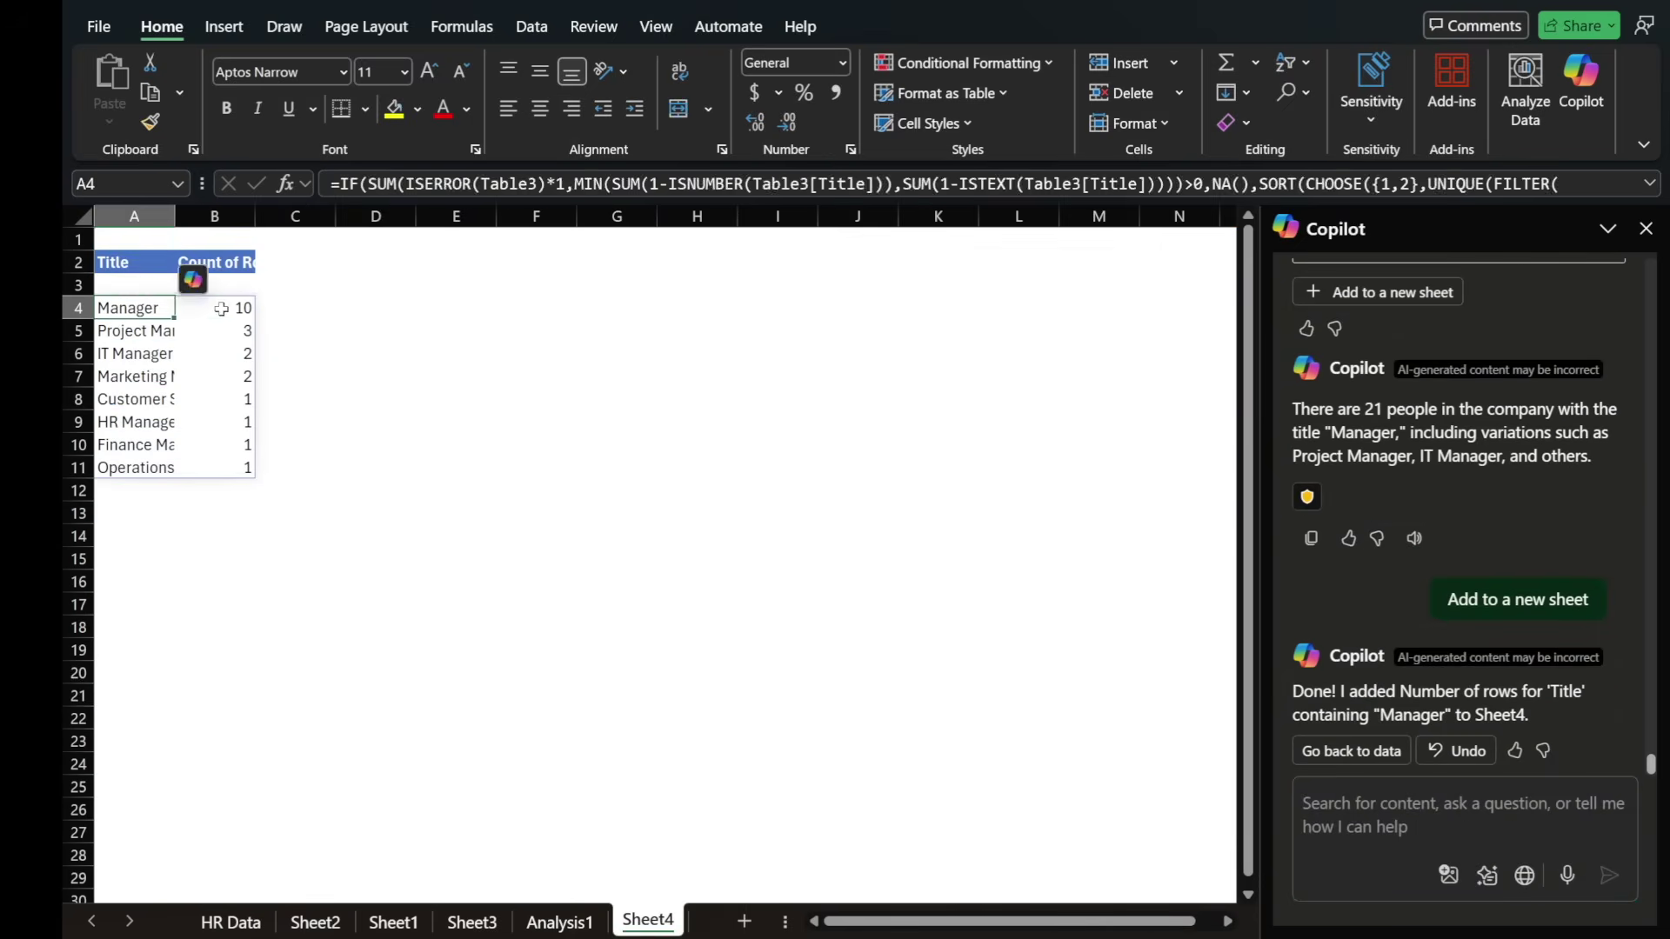
click(231, 335)
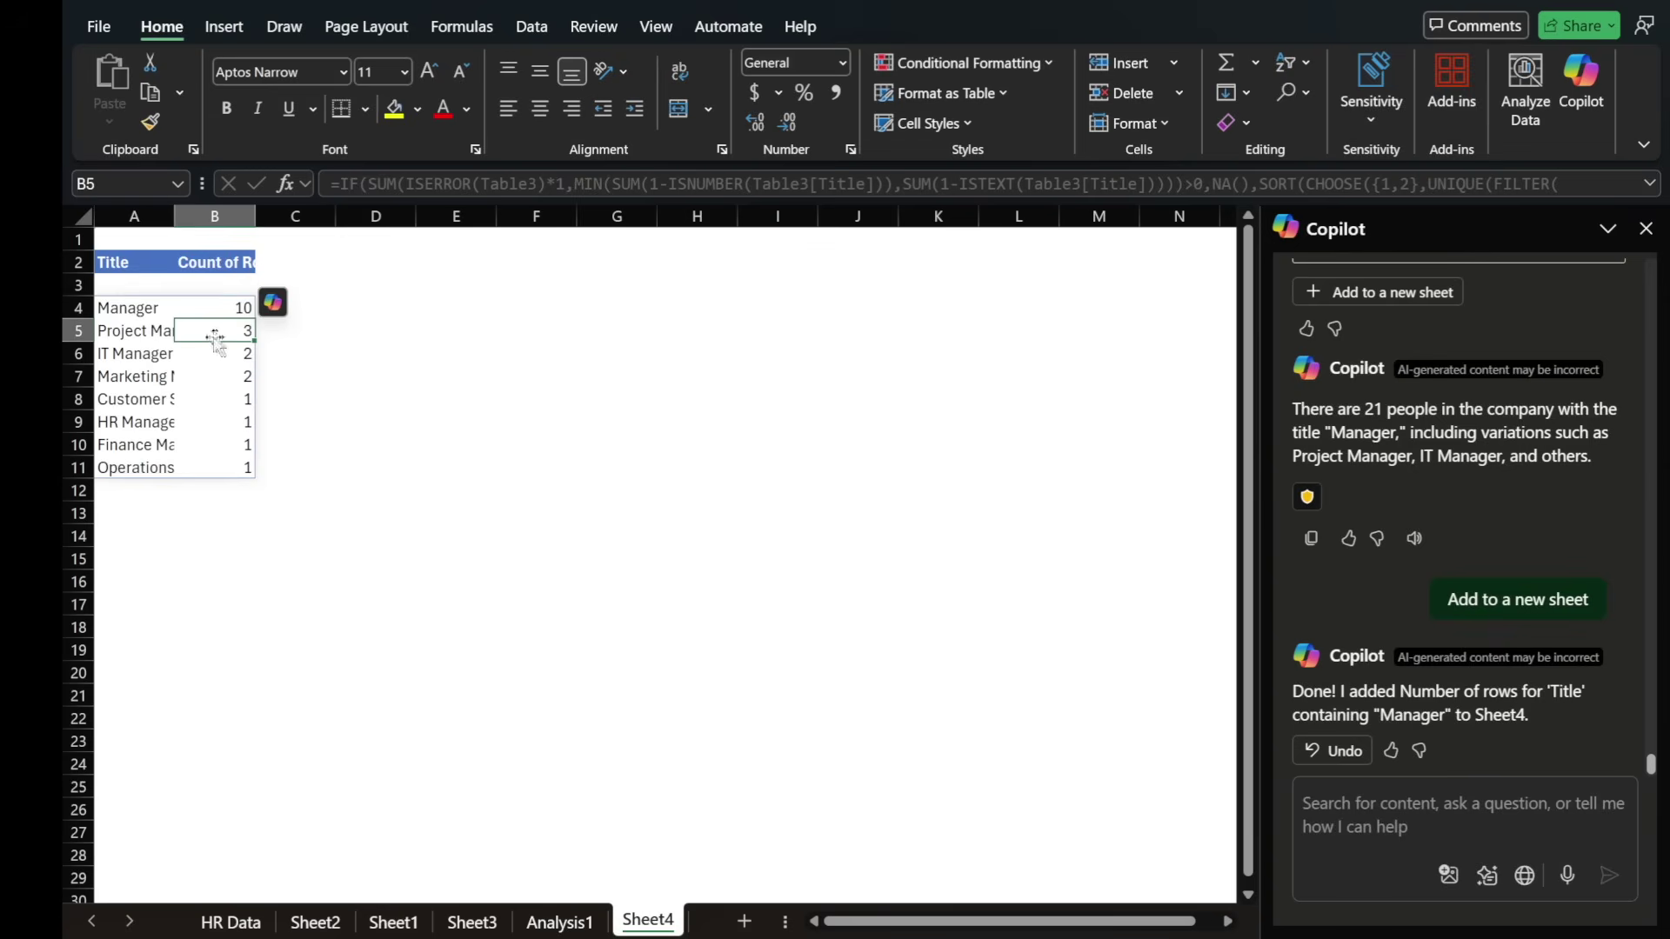
drag(174, 216, 263, 272)
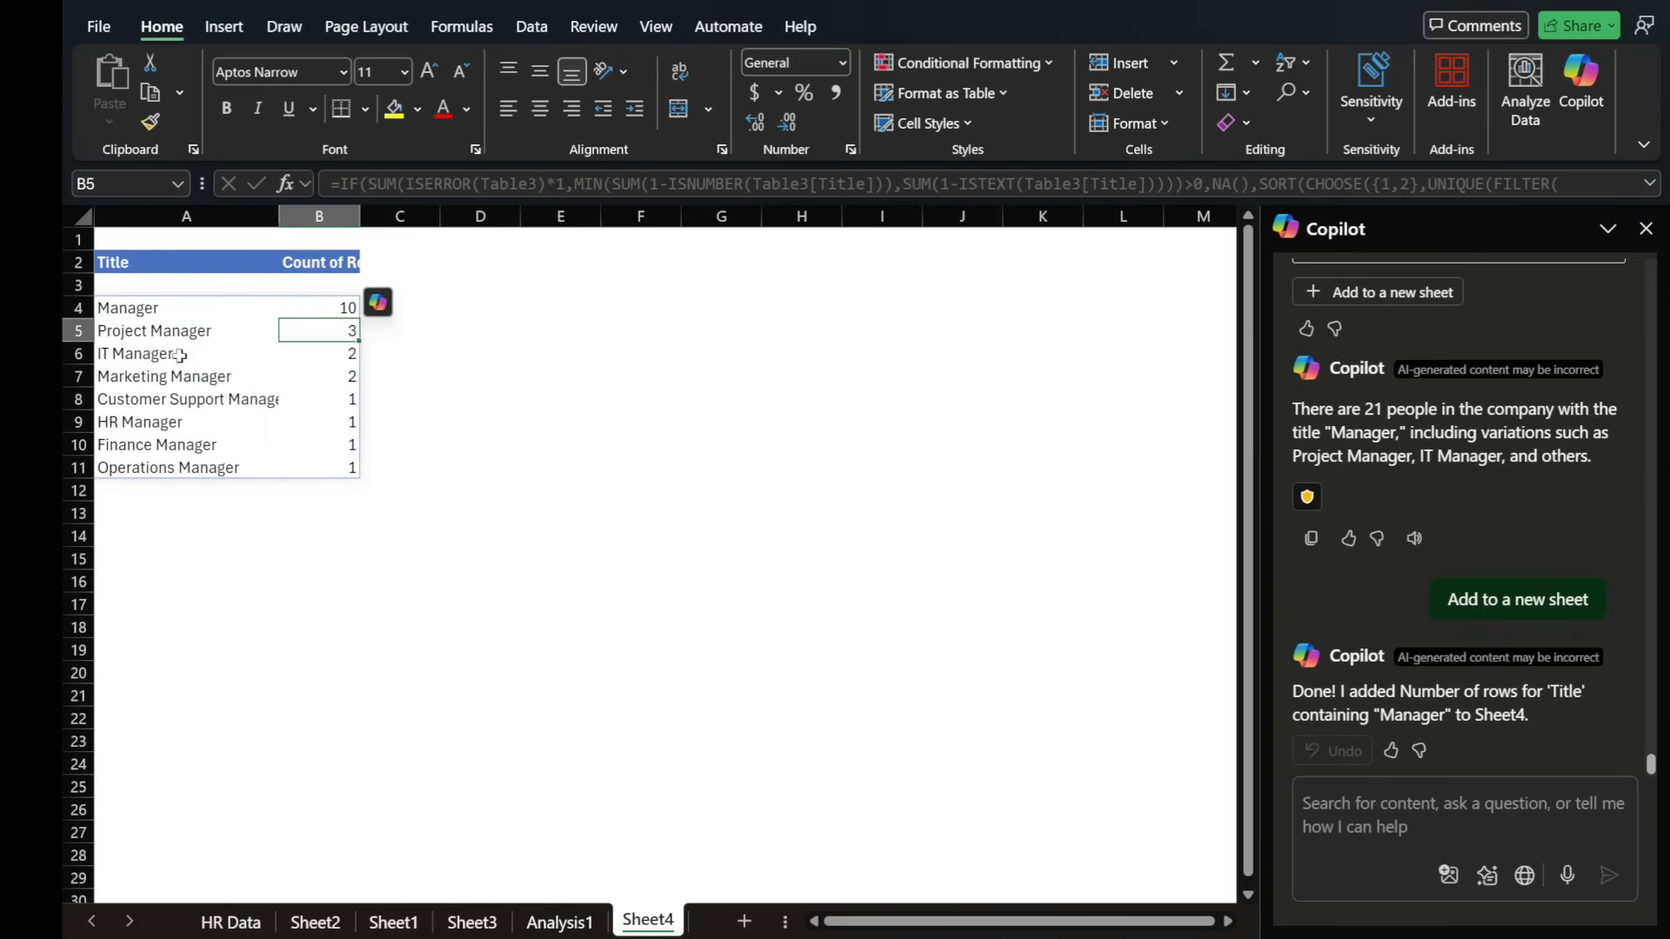
click(331, 353)
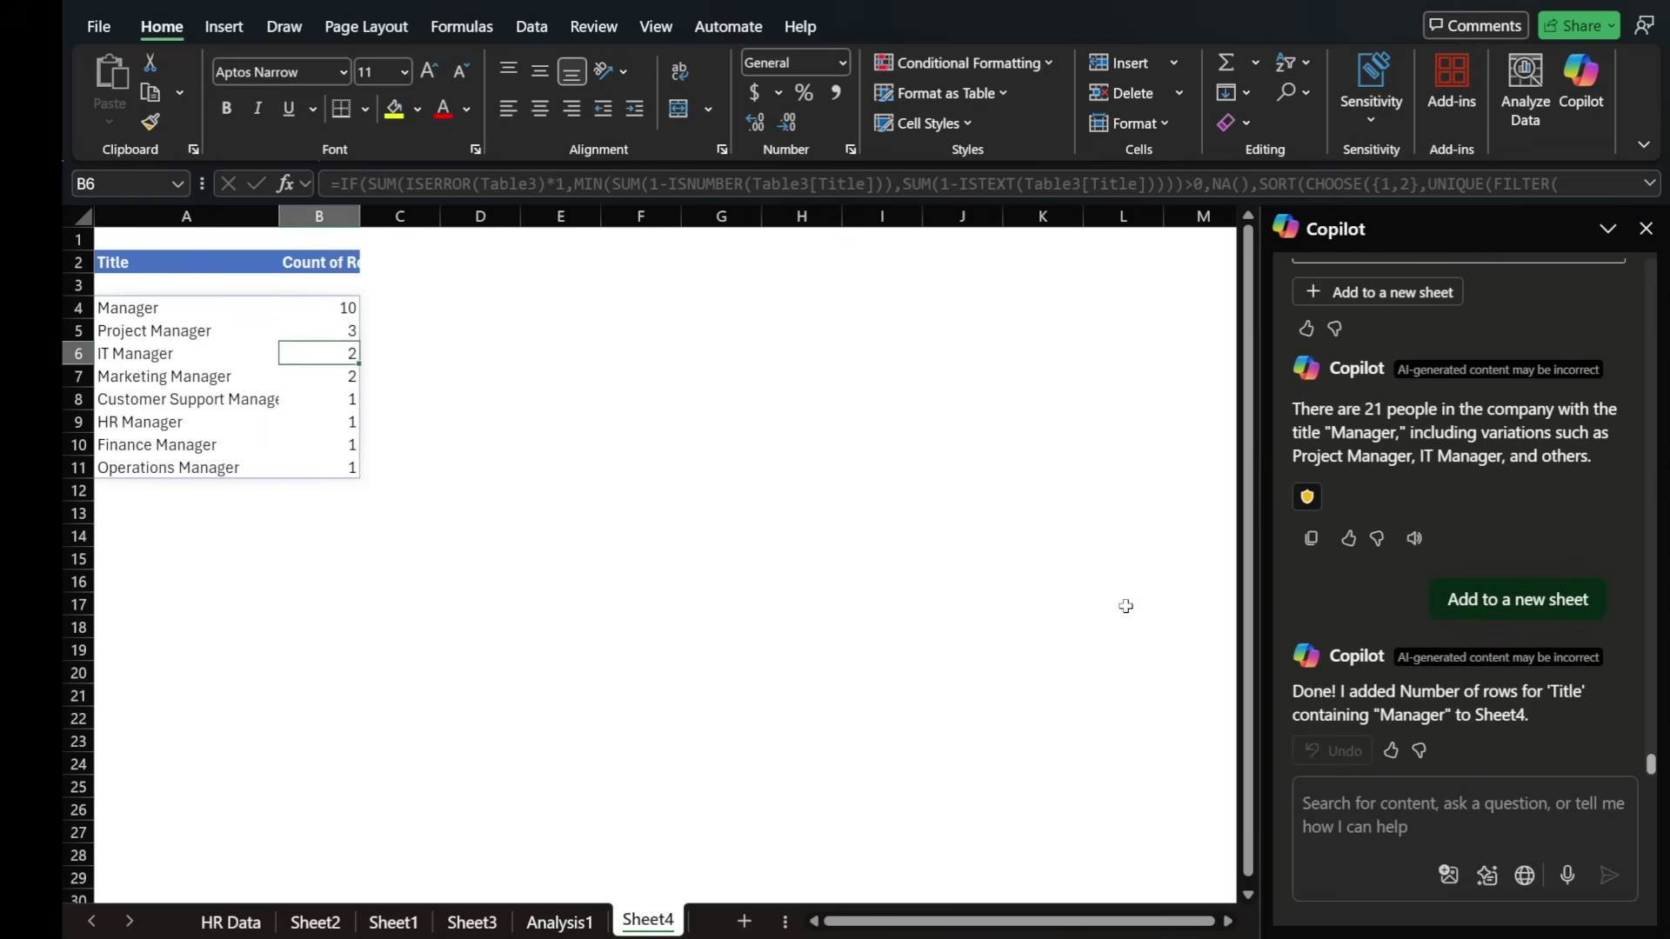